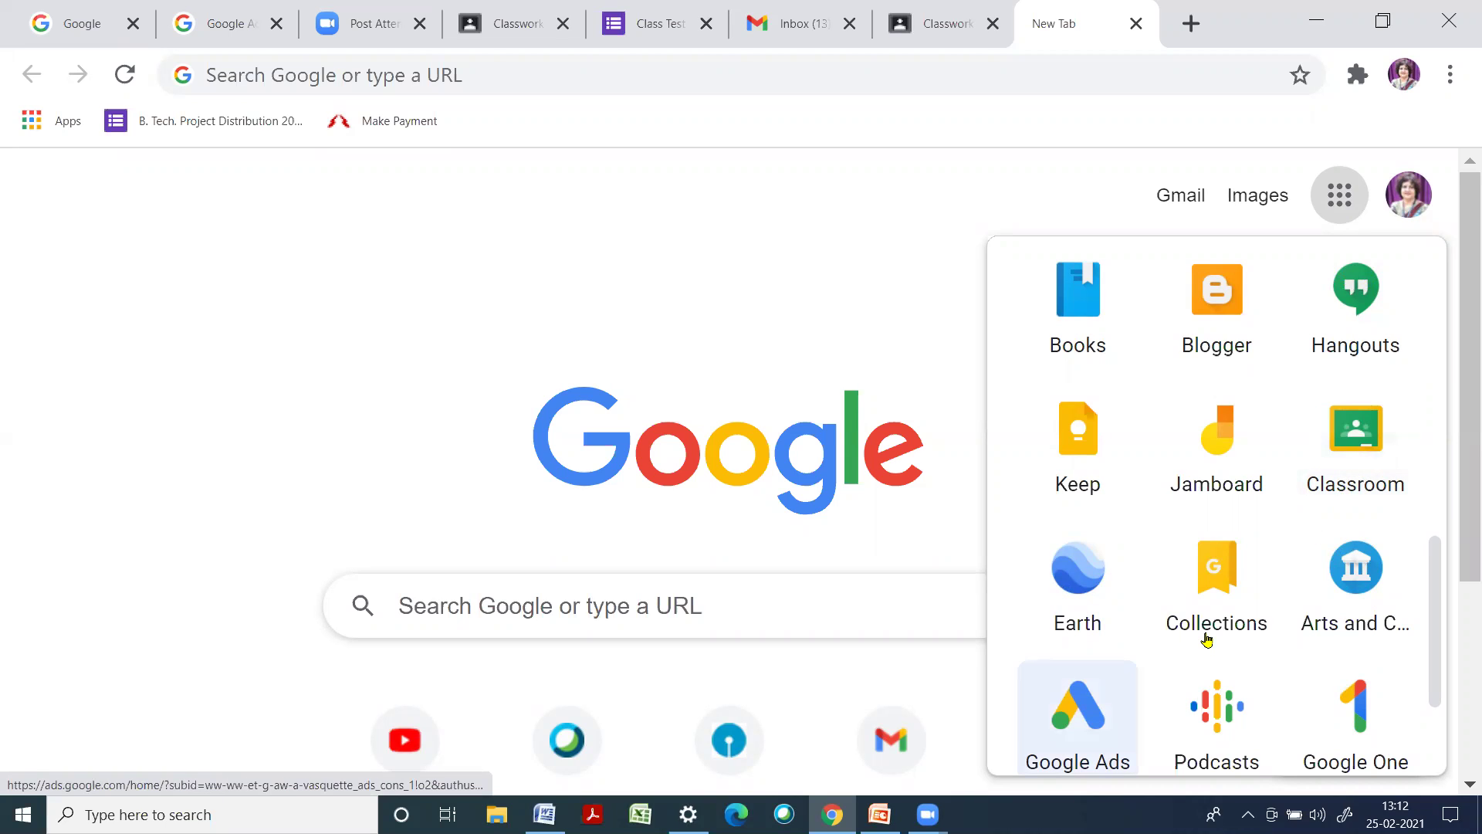
# Switch to Google Classroom and open the Advanced Theory of Structures class
pyautogui.click(1344, 444)
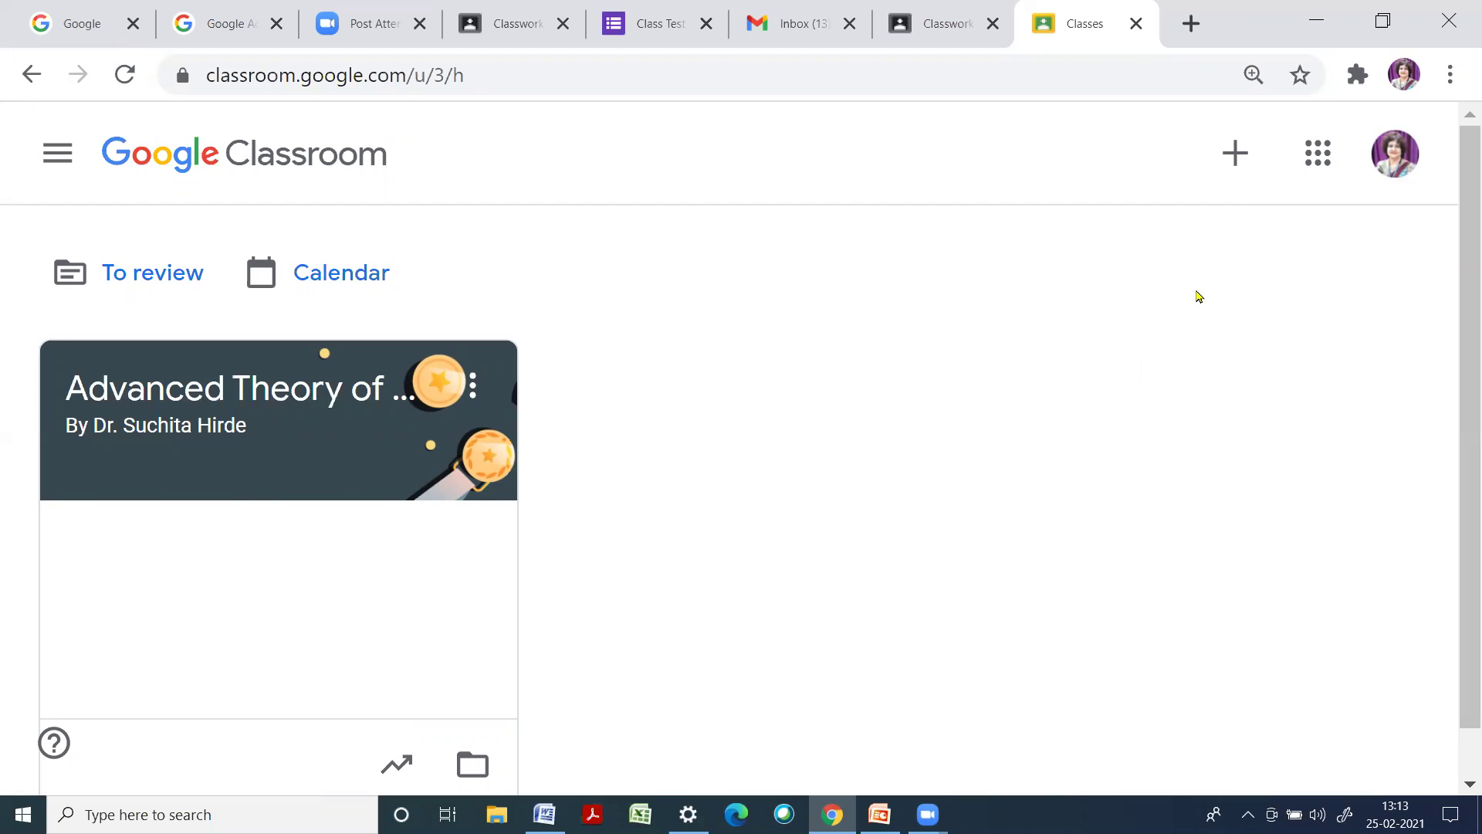
pyautogui.click(1236, 154)
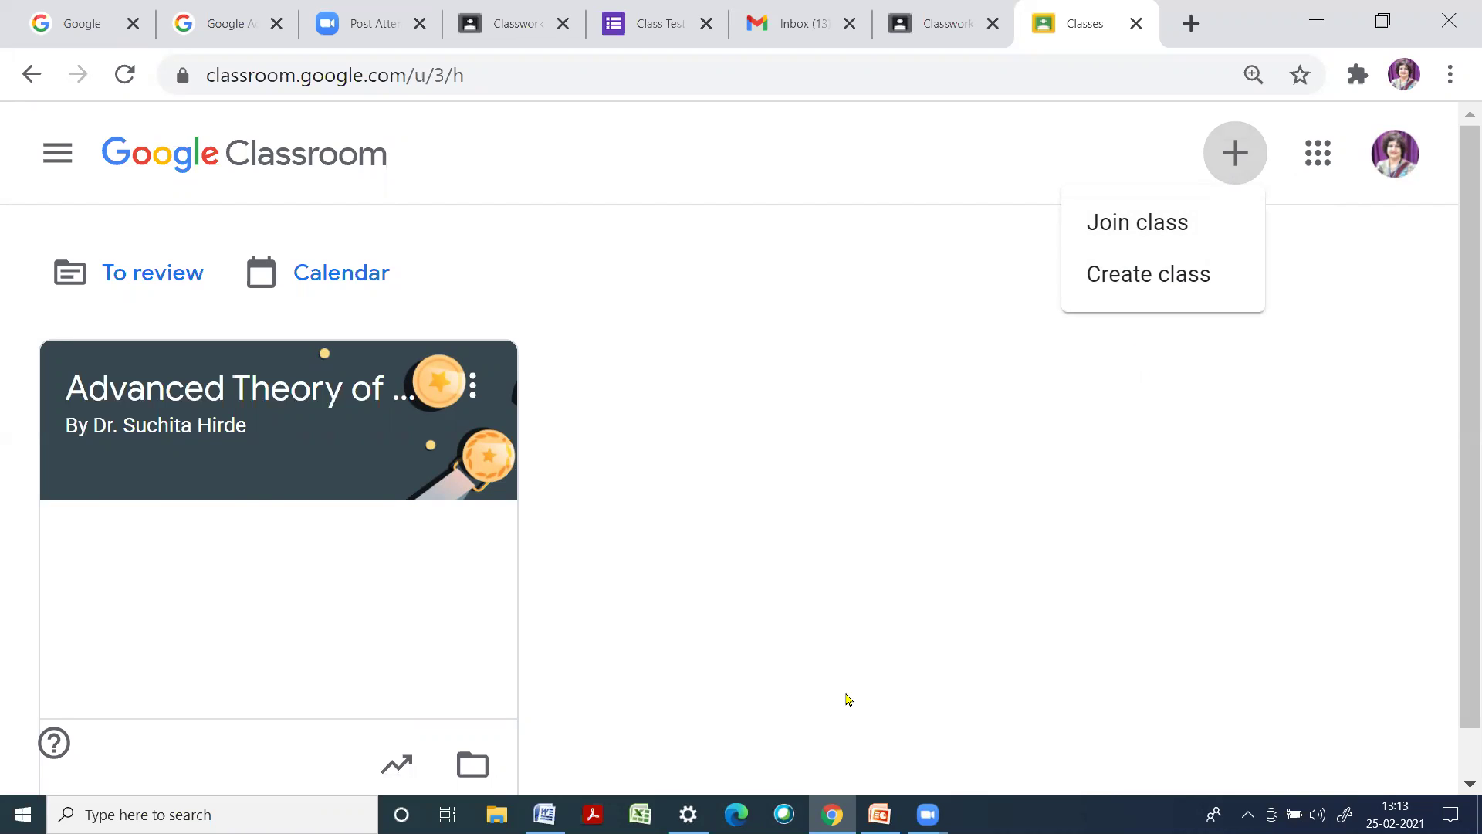
pyautogui.click(847, 699)
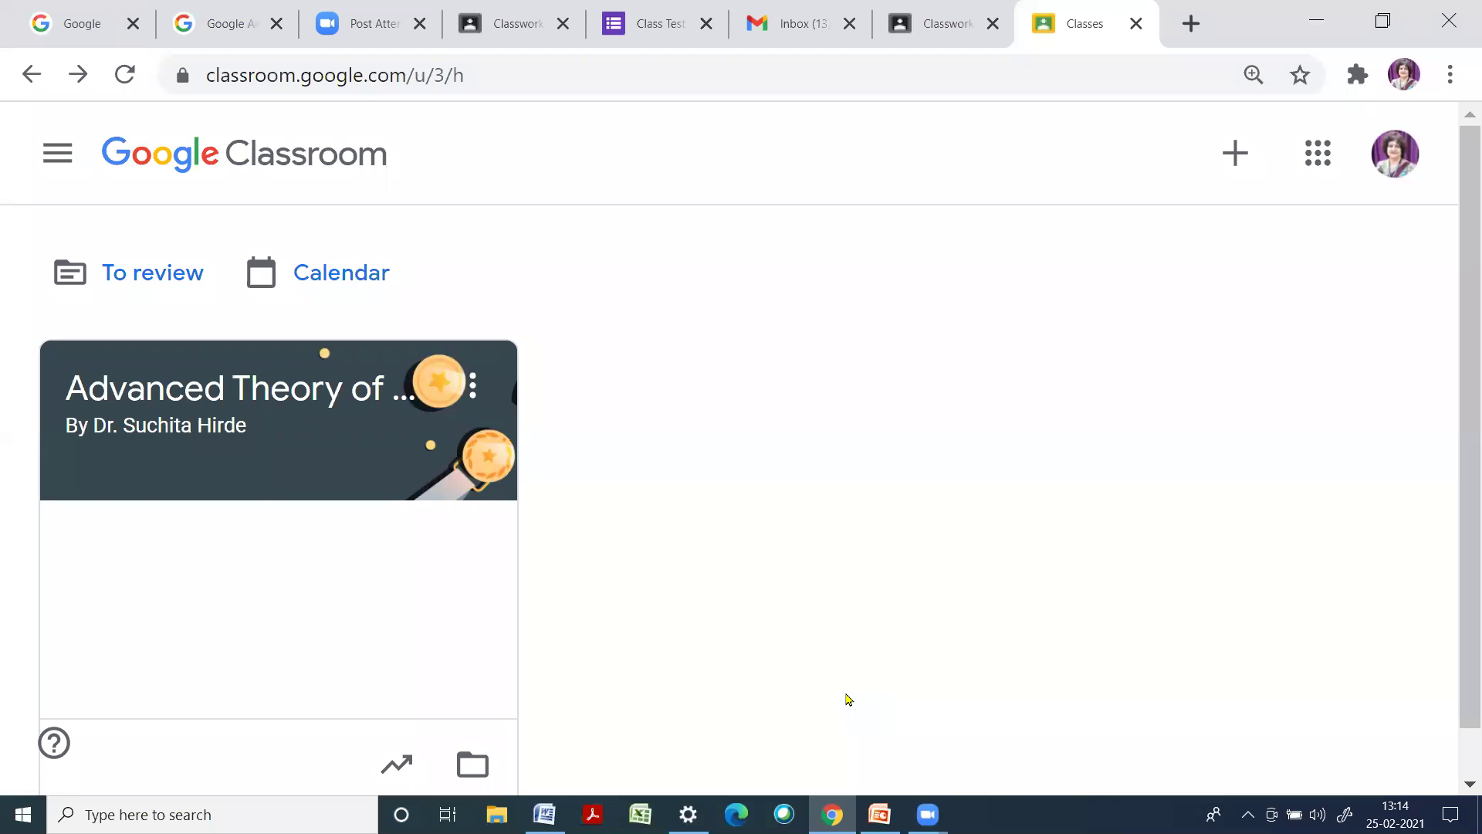
pyautogui.click(241, 405)
# Look over the class stream page and display the class code enlarged, then close that view
pyautogui.scroll(-5, 1052, 505)
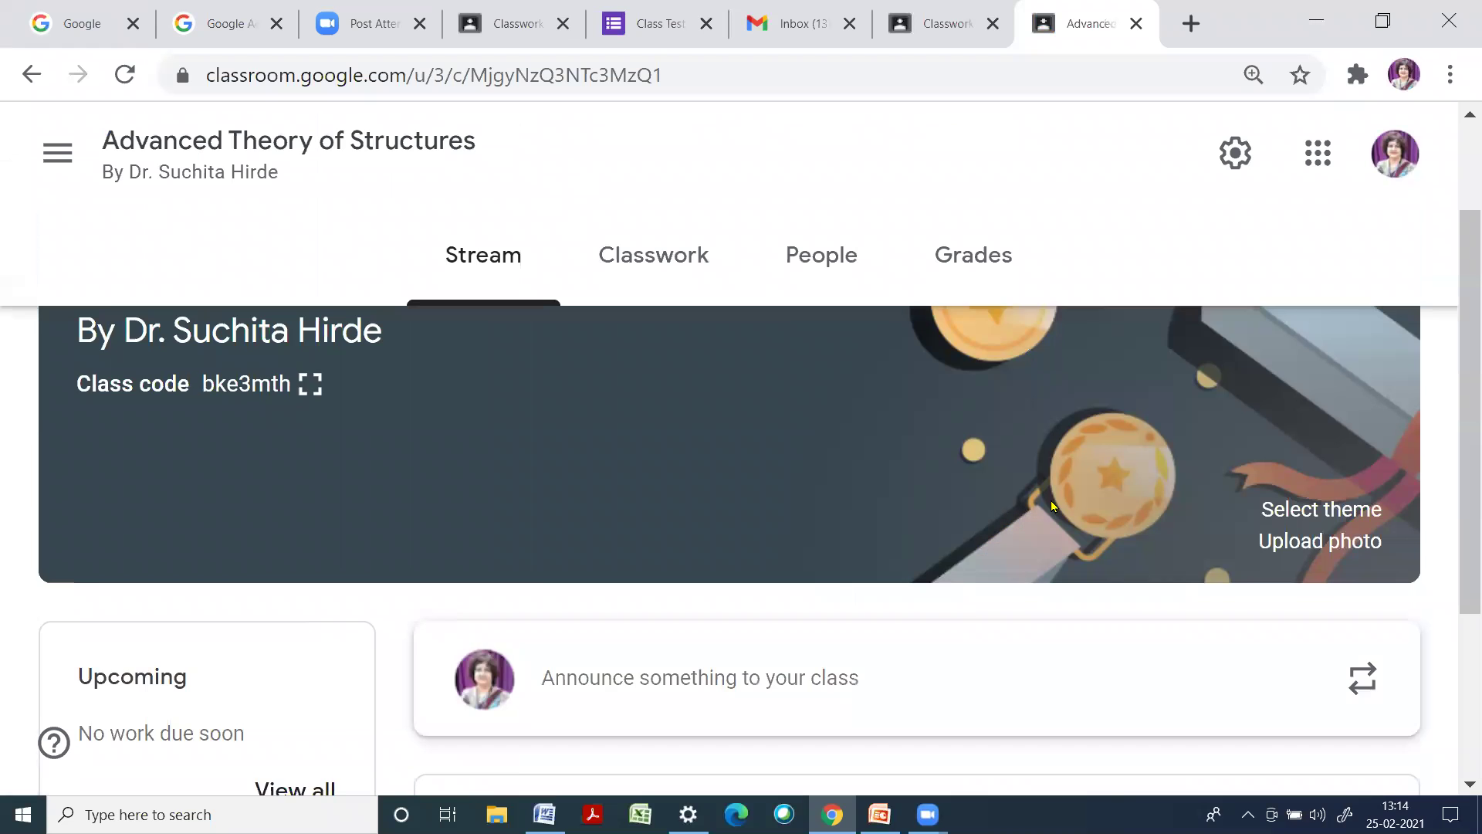
pyautogui.scroll(4, 1053, 505)
pyautogui.scroll(1, 1054, 503)
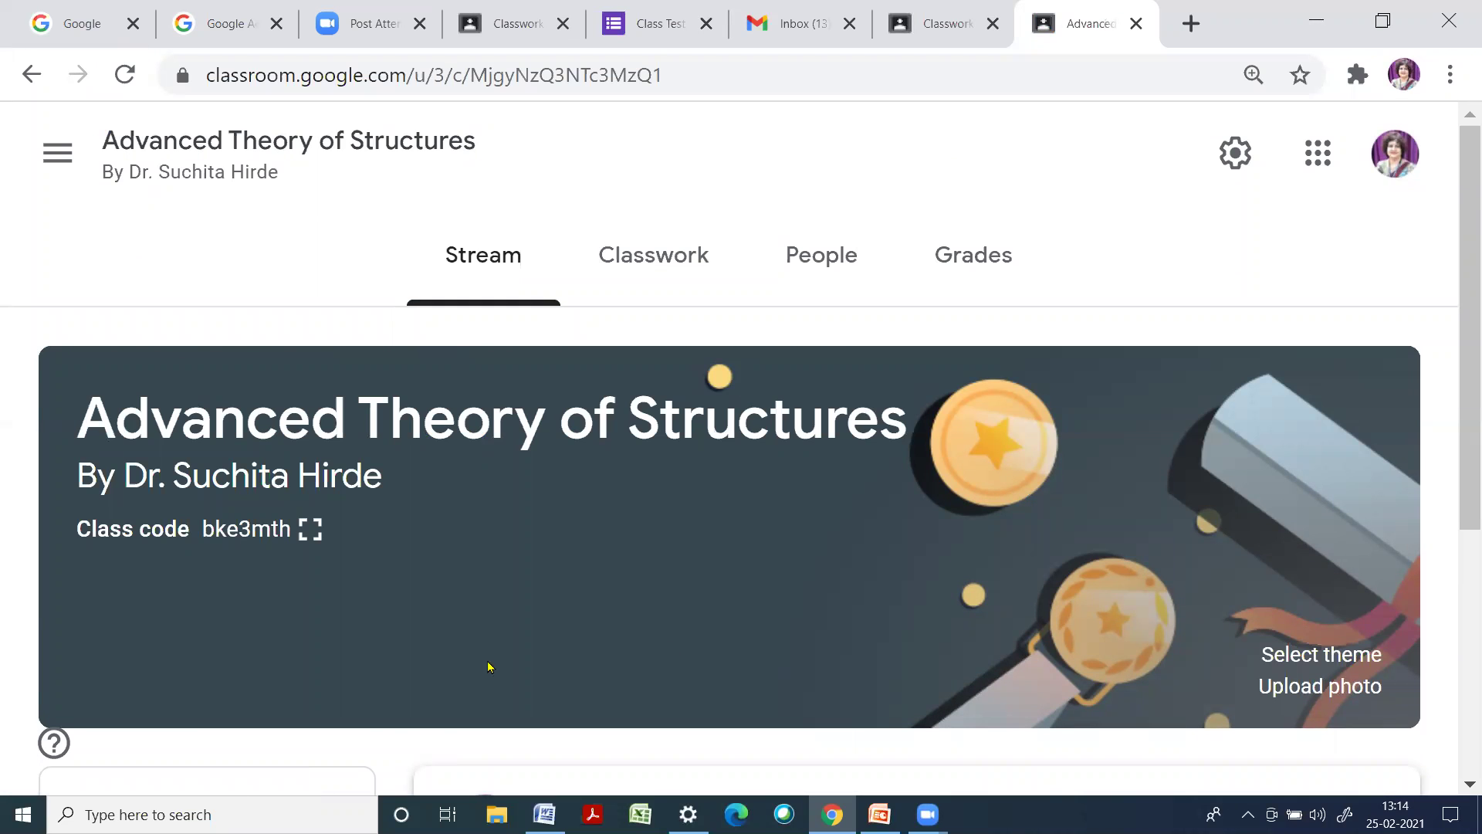
pyautogui.click(309, 528)
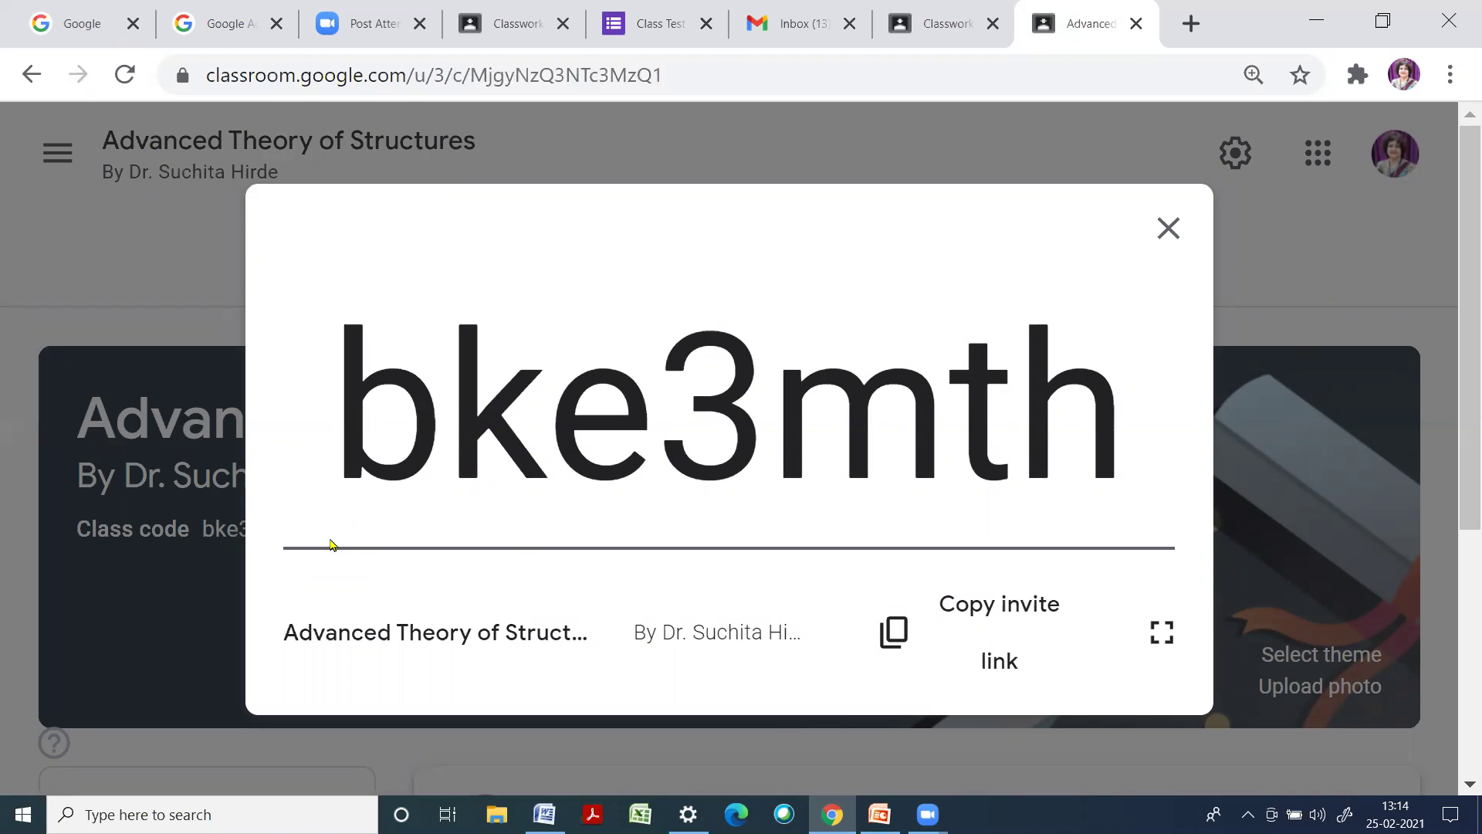
pyautogui.click(1161, 225)
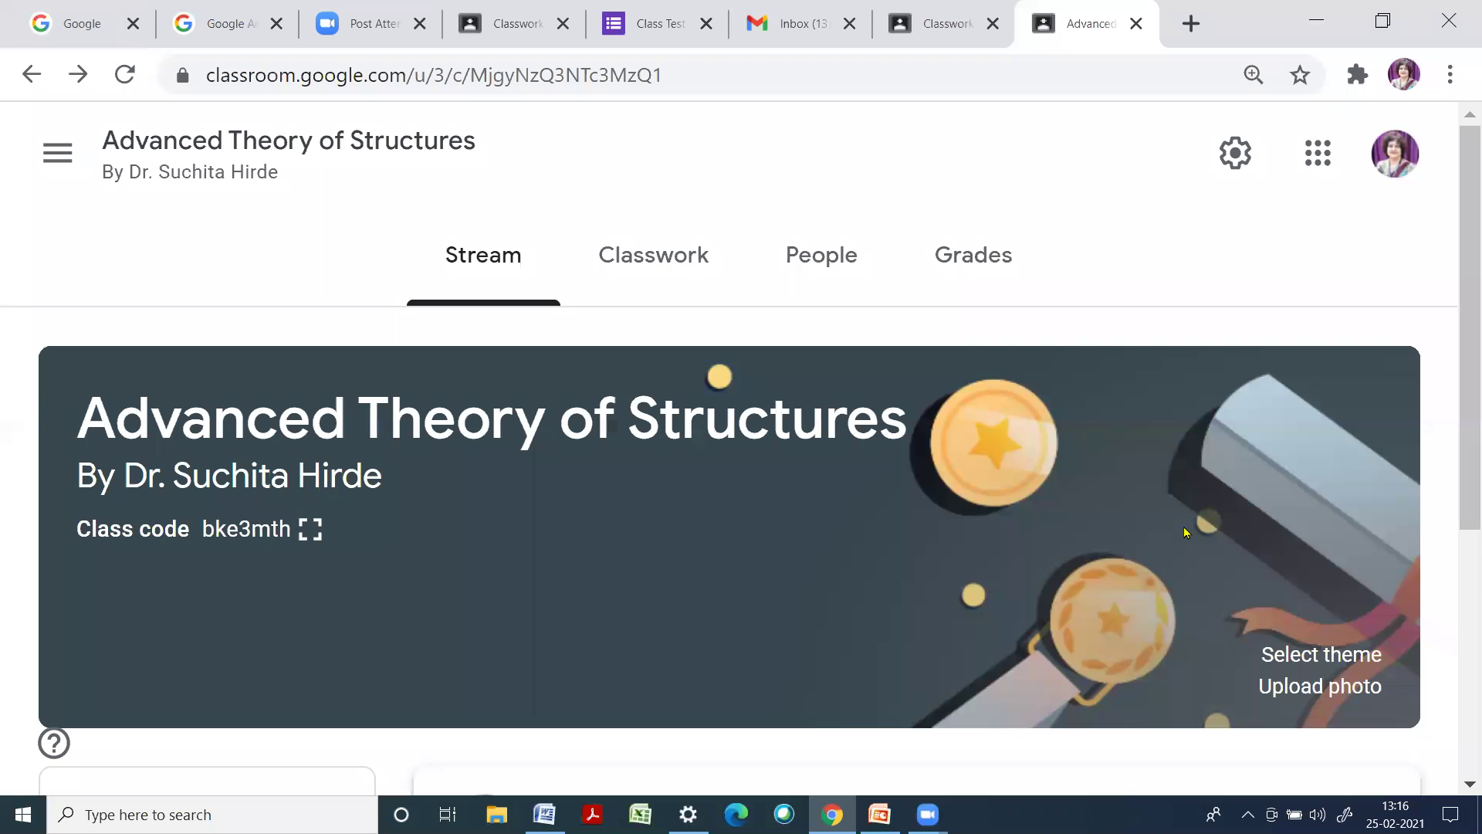
# Create a quiz assignment in the class's classwork and set its points to 15
pyautogui.click(668, 265)
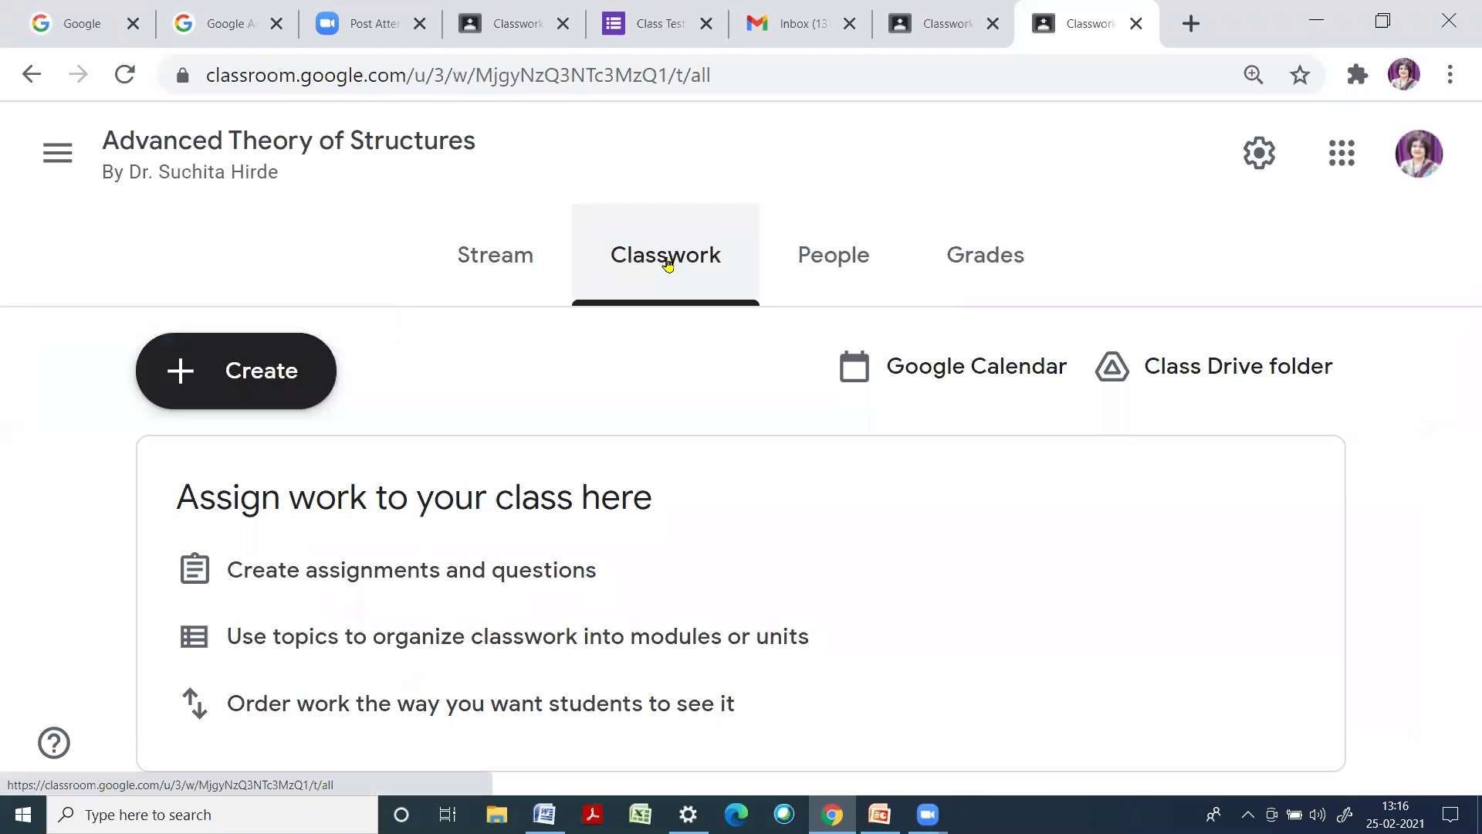
pyautogui.click(230, 373)
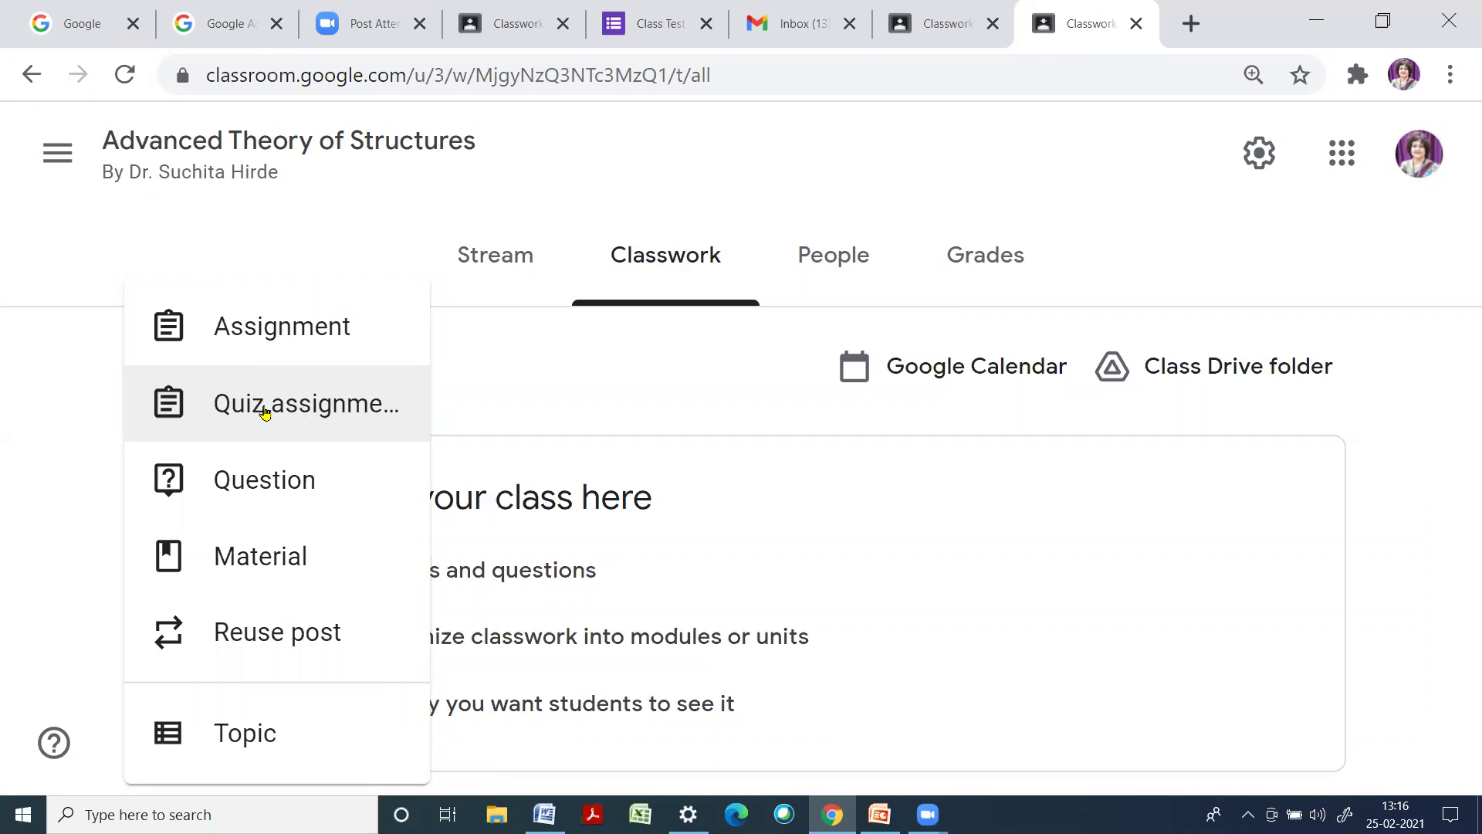
pyautogui.click(264, 411)
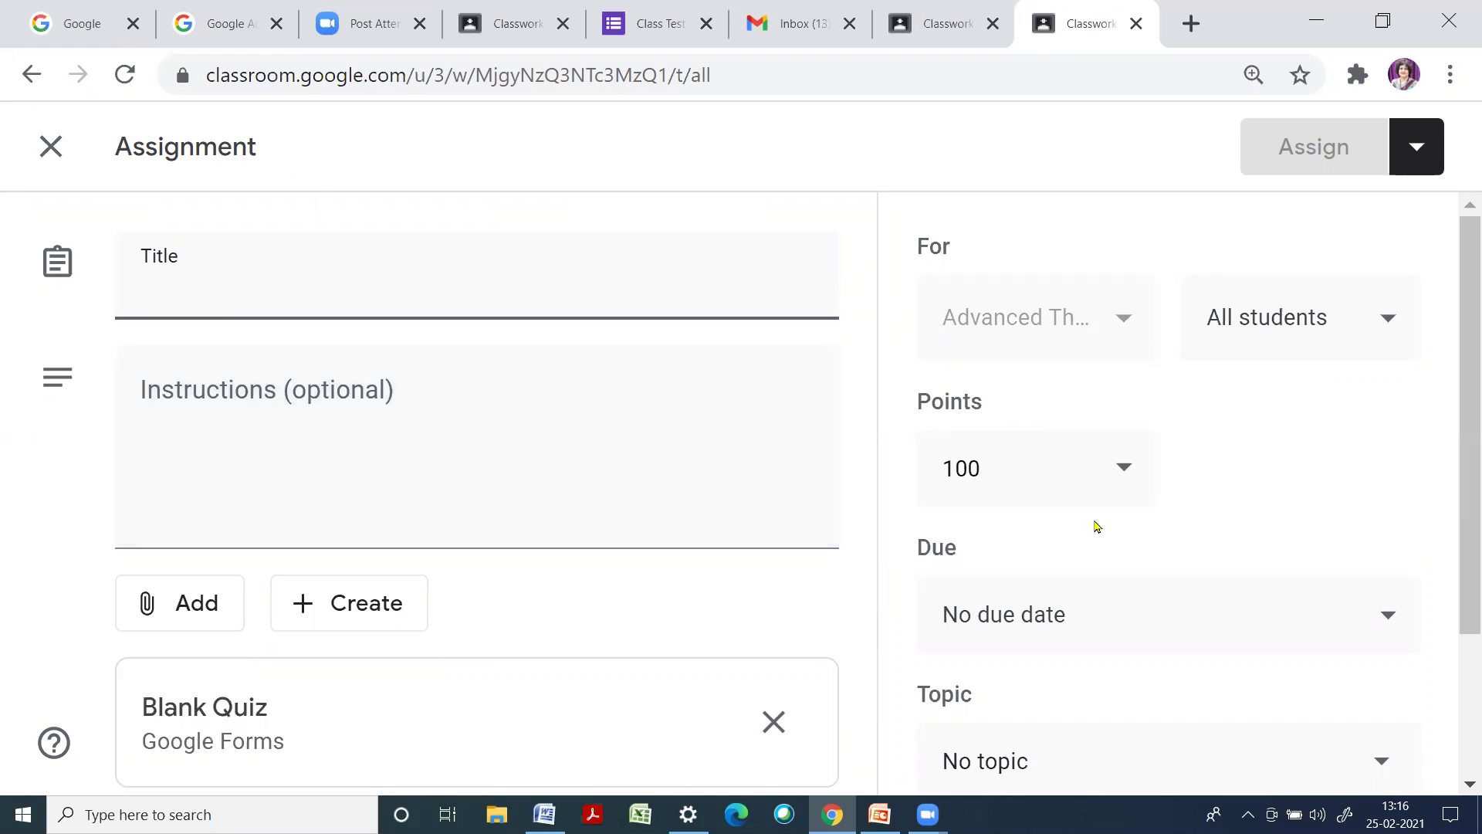
pyautogui.click(1025, 463)
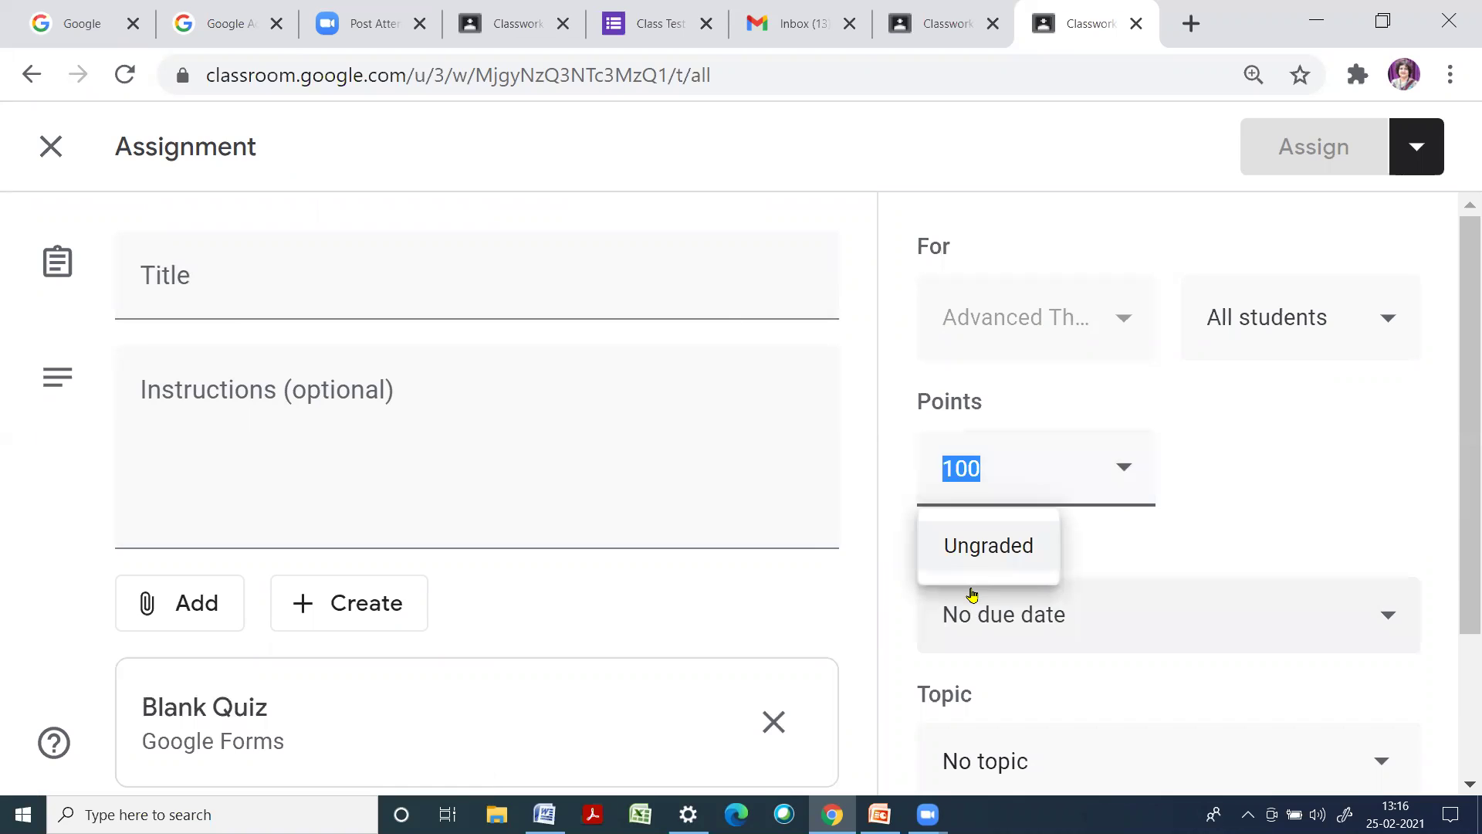
pyautogui.write('15')
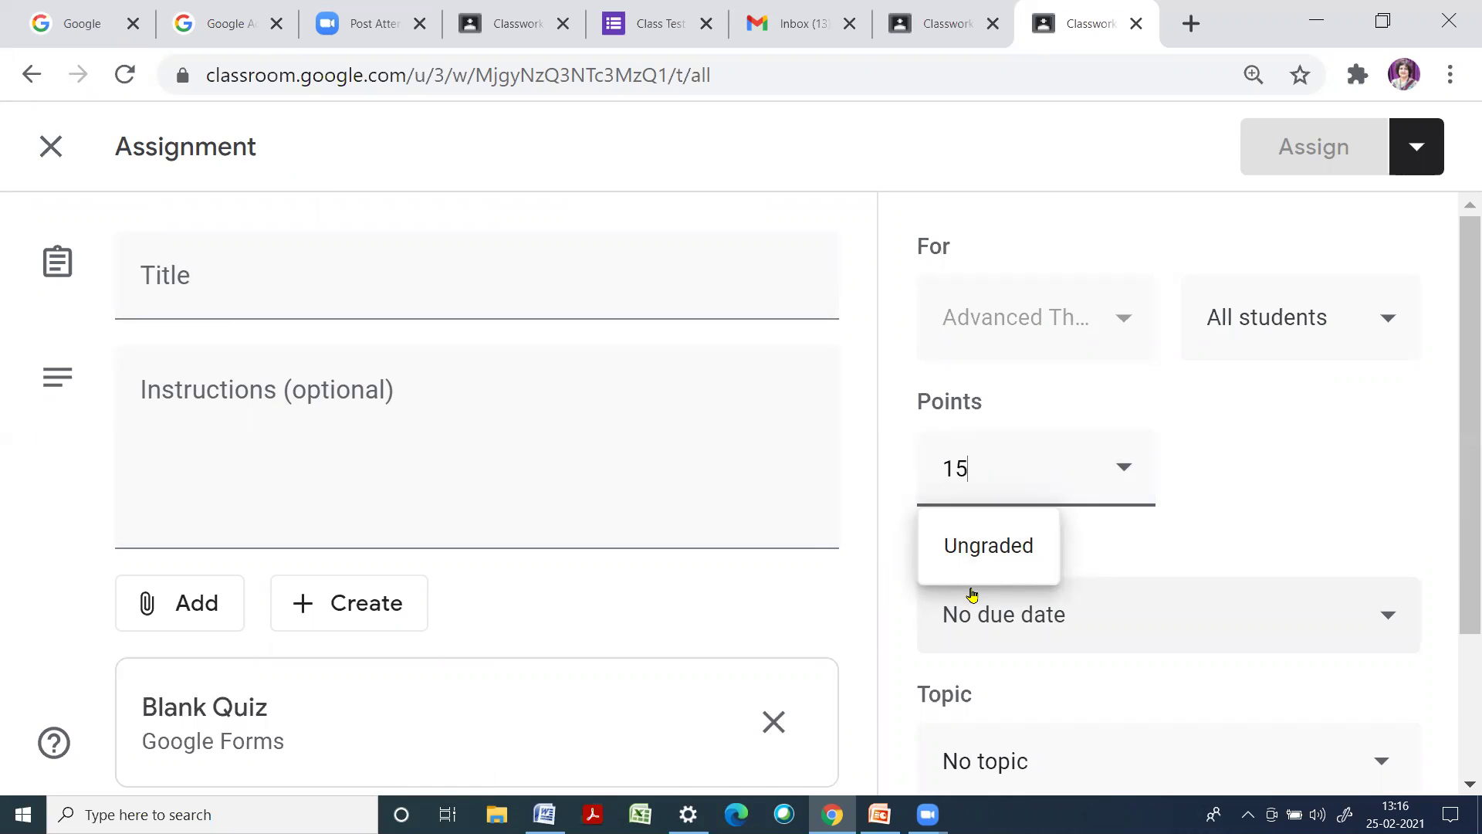
# Set the assignment's due date to Feb 26, 2021 and its due time to 12:30 PM
pyautogui.click(1387, 616)
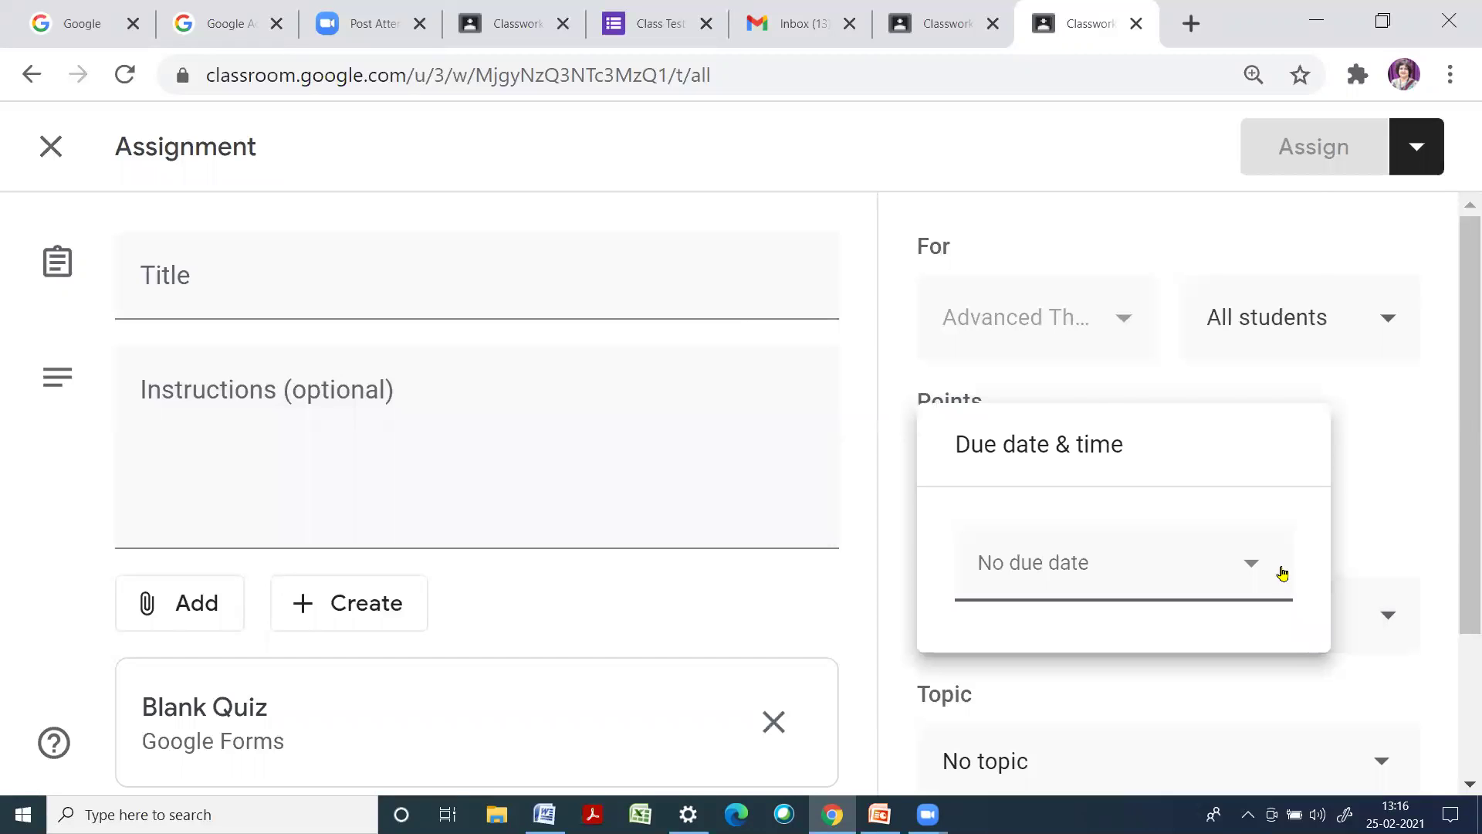
pyautogui.click(1251, 565)
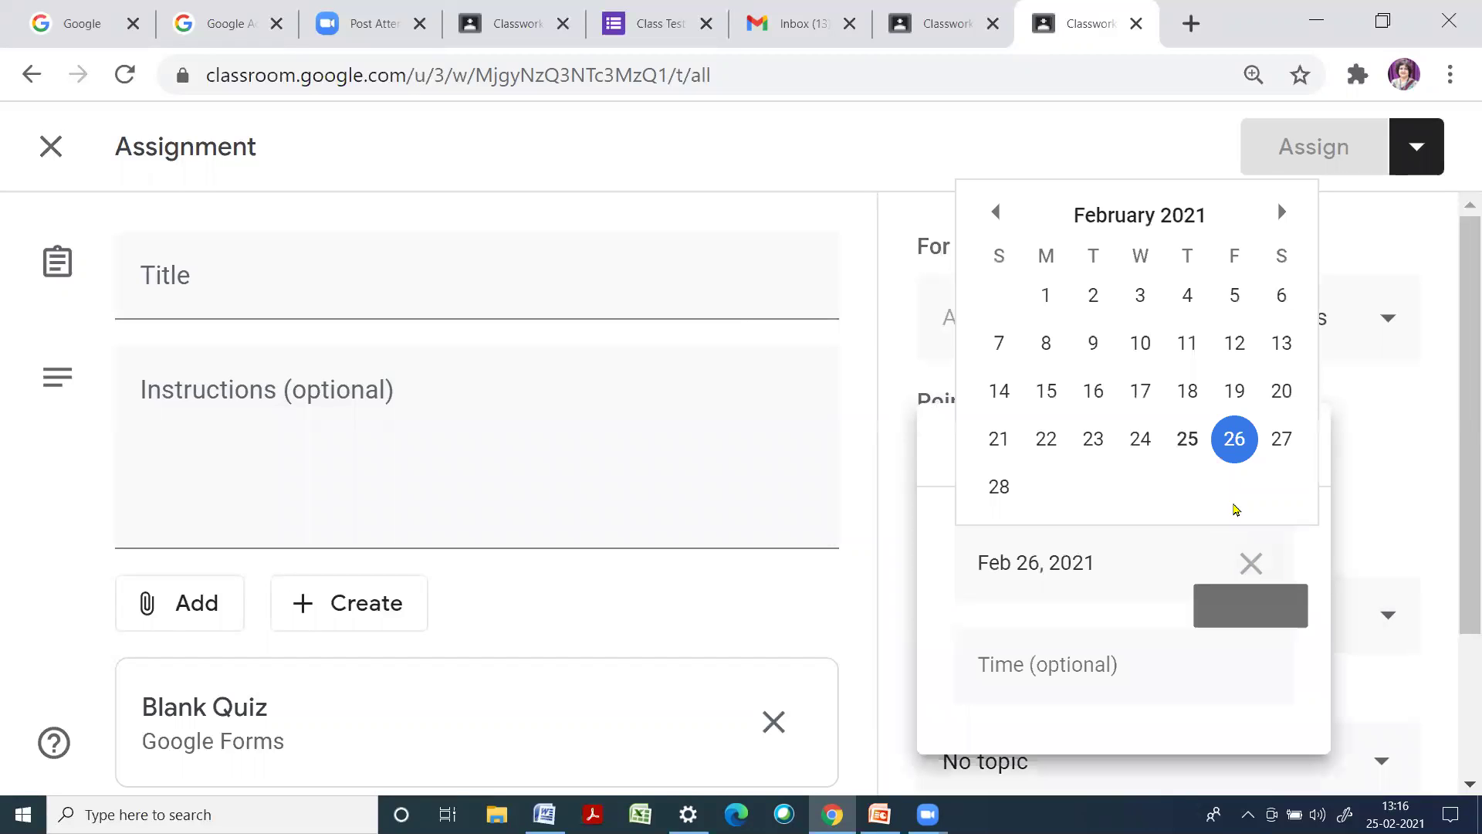
pyautogui.click(1236, 440)
pyautogui.click(1163, 654)
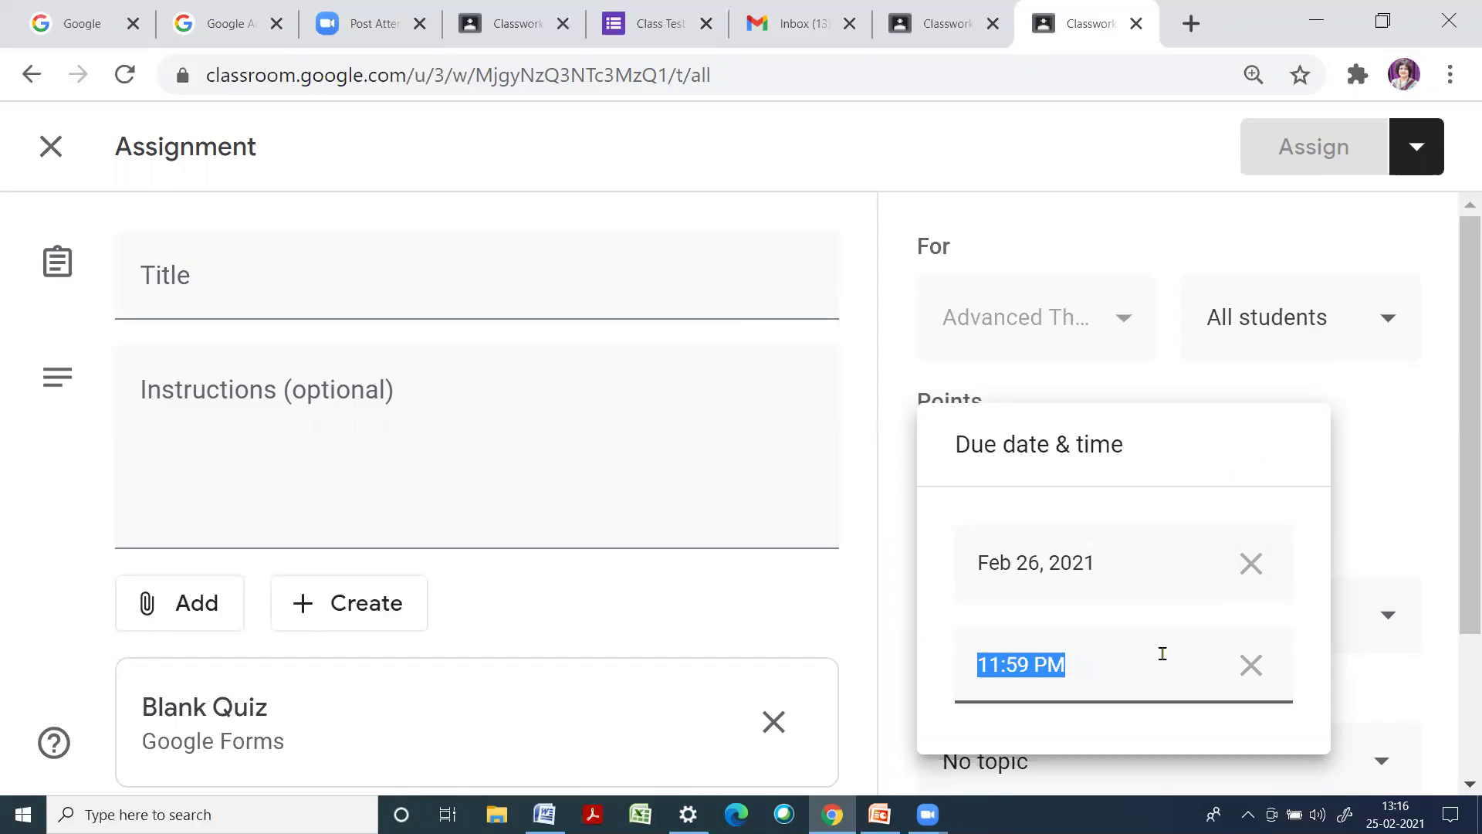
pyautogui.click(1033, 656)
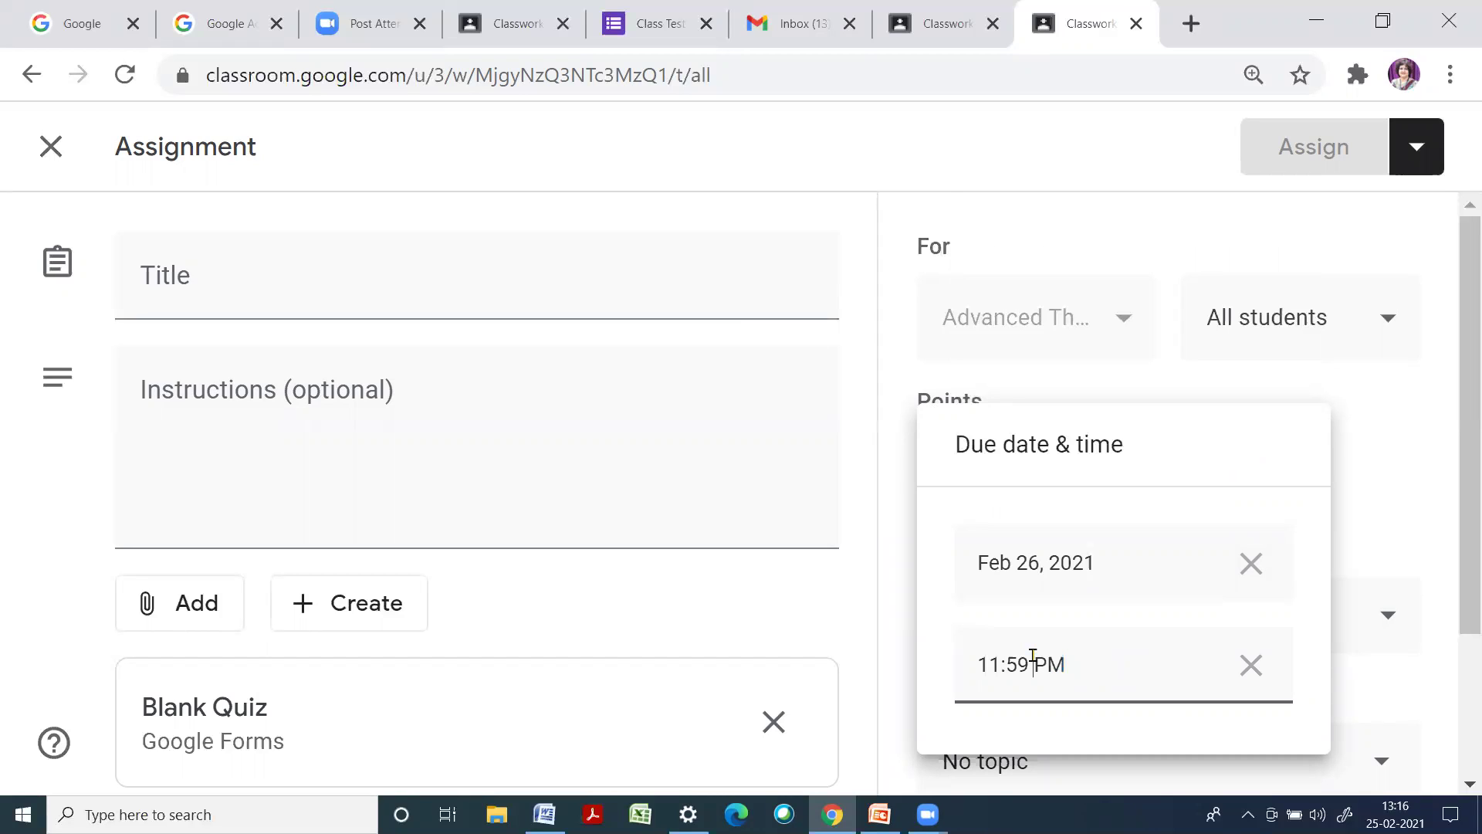
pyautogui.moveTo(1033, 656); pyautogui.dragTo(913, 651)
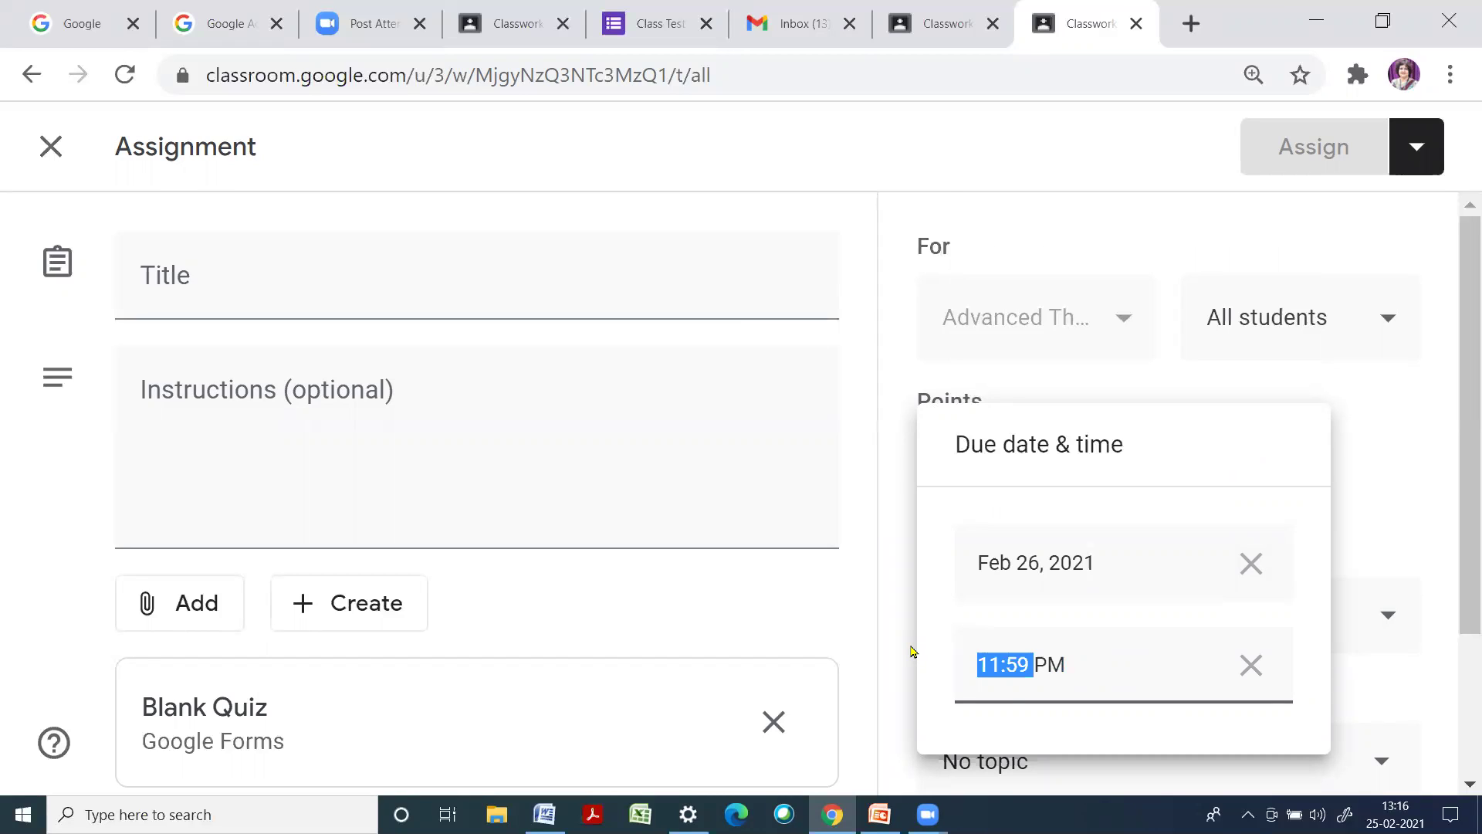
pyautogui.write('12.30')
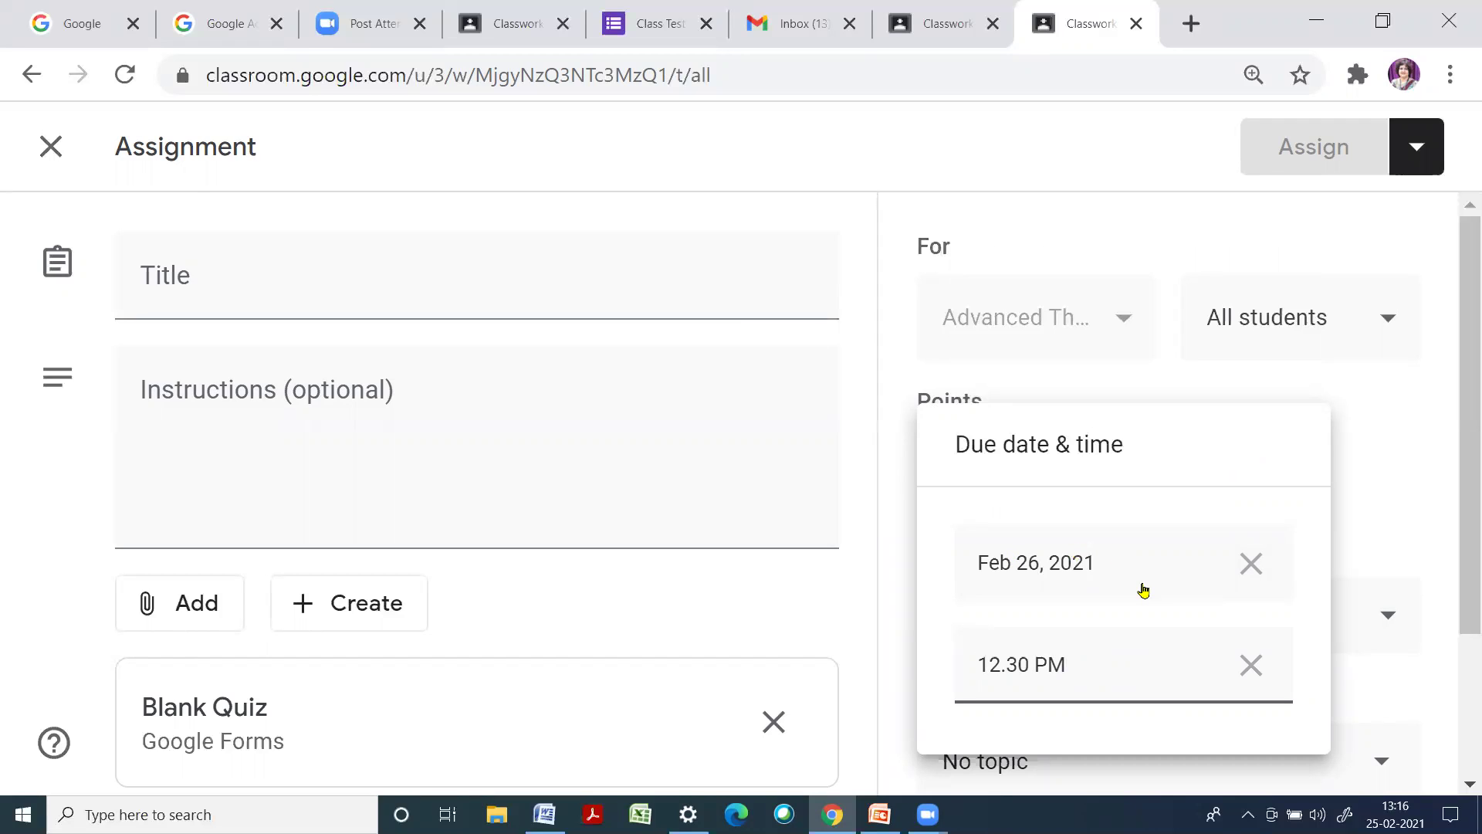
pyautogui.click(457, 510)
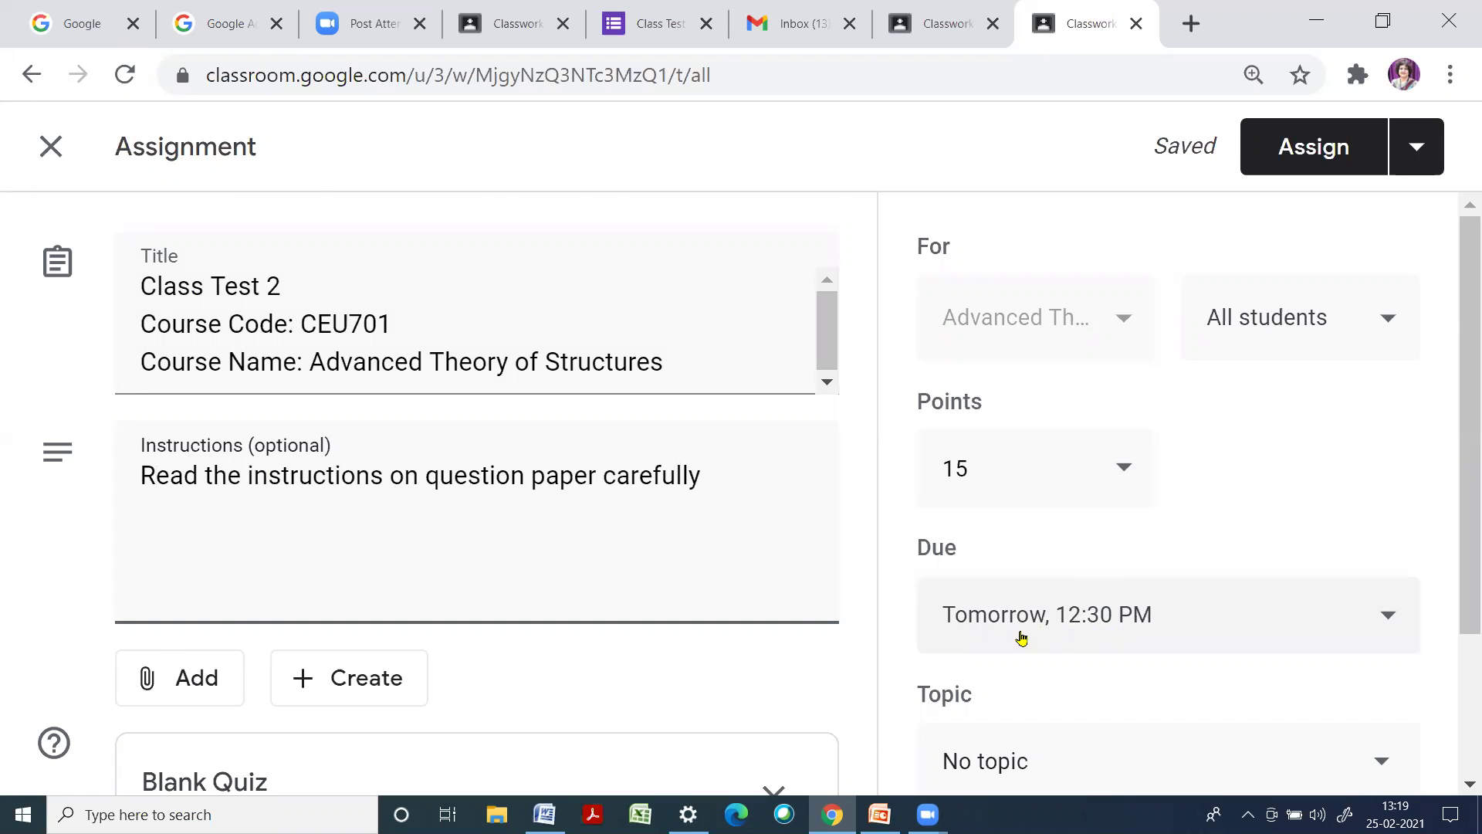
# Open the attached Blank Quiz form and go to its quiz settings, keeping "Make this a quiz" on
pyautogui.scroll(-3, 1020, 638)
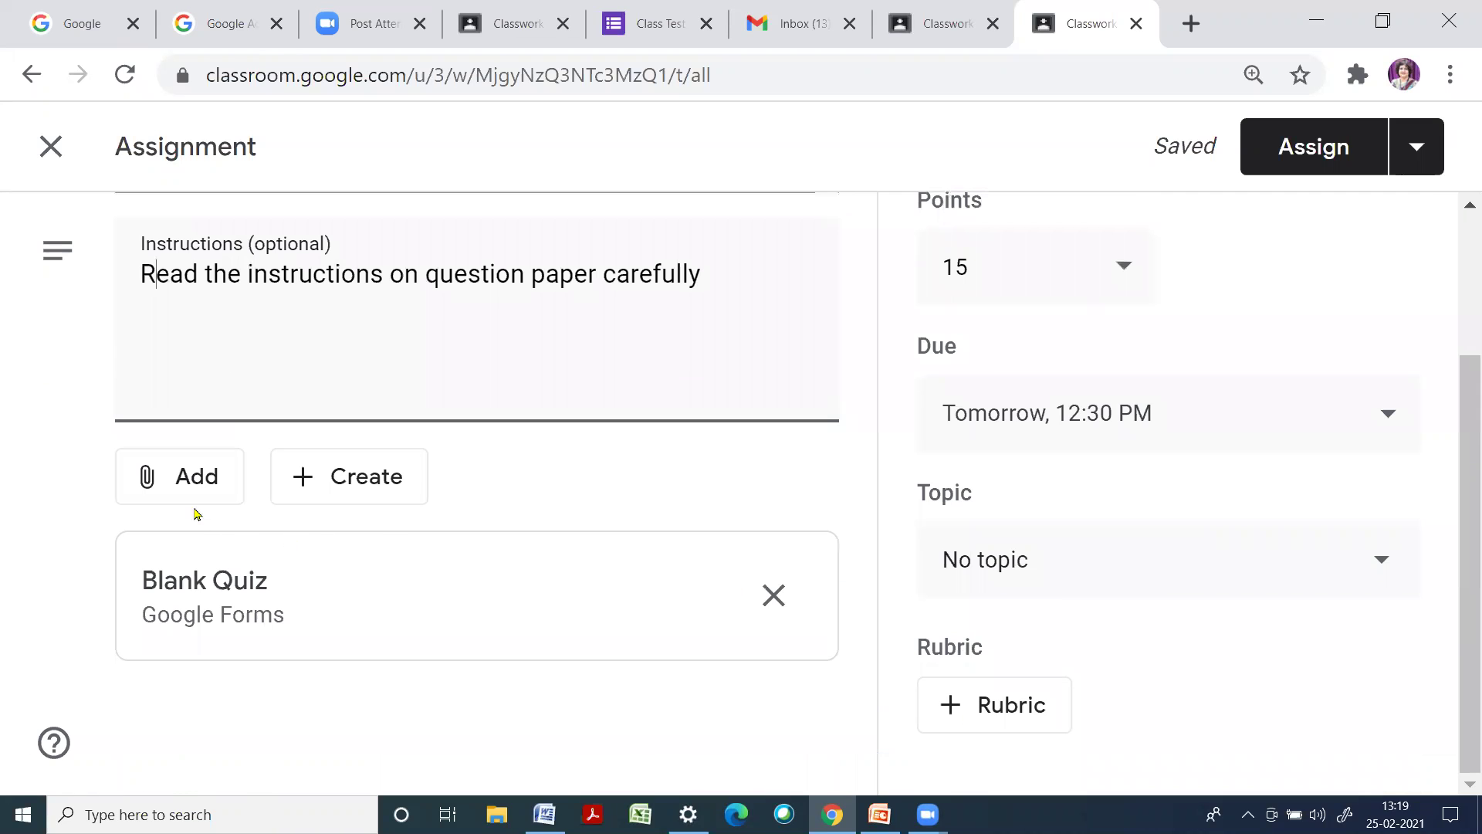
pyautogui.click(243, 584)
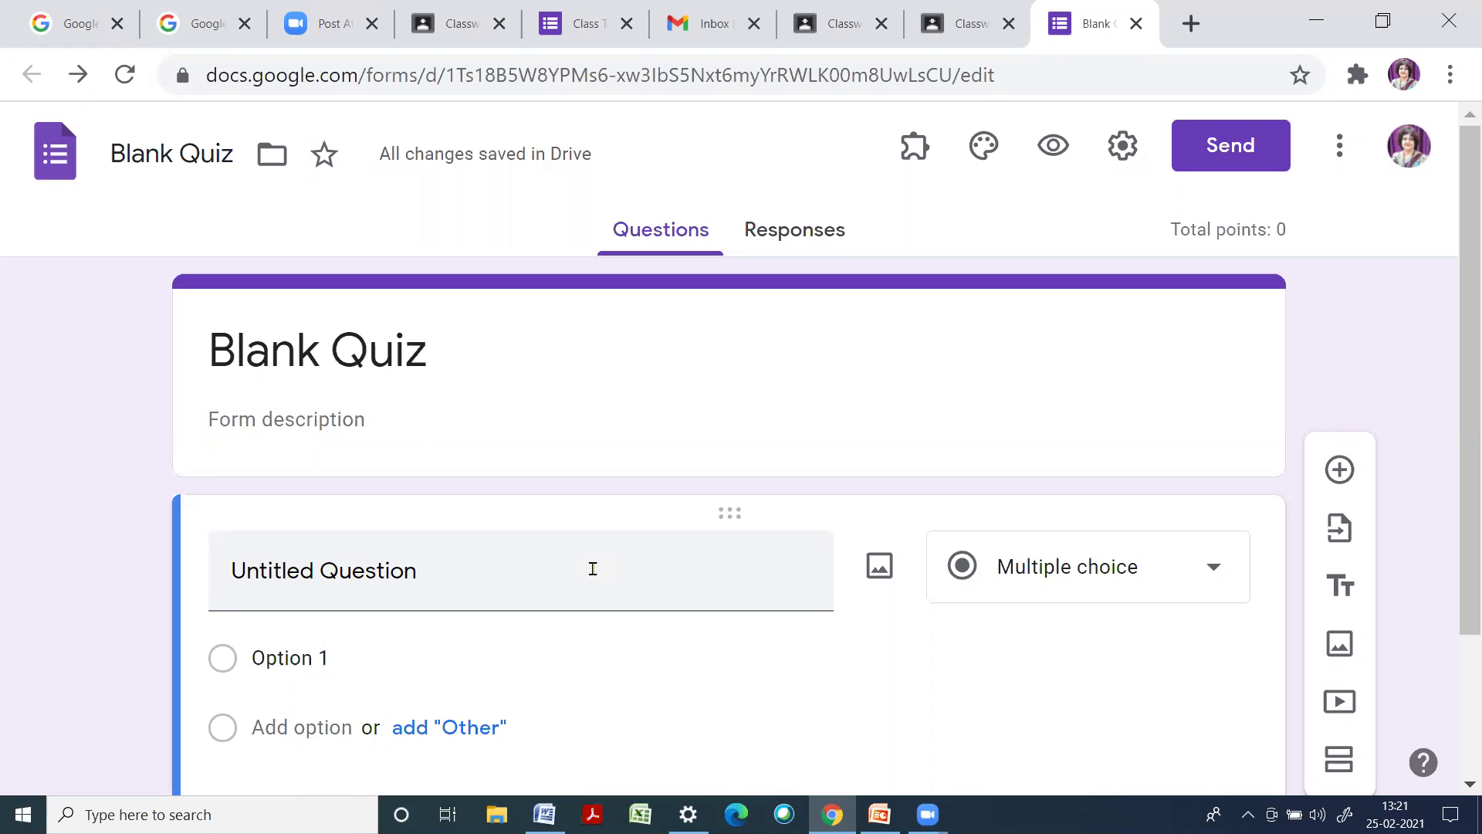
pyautogui.click(1122, 155)
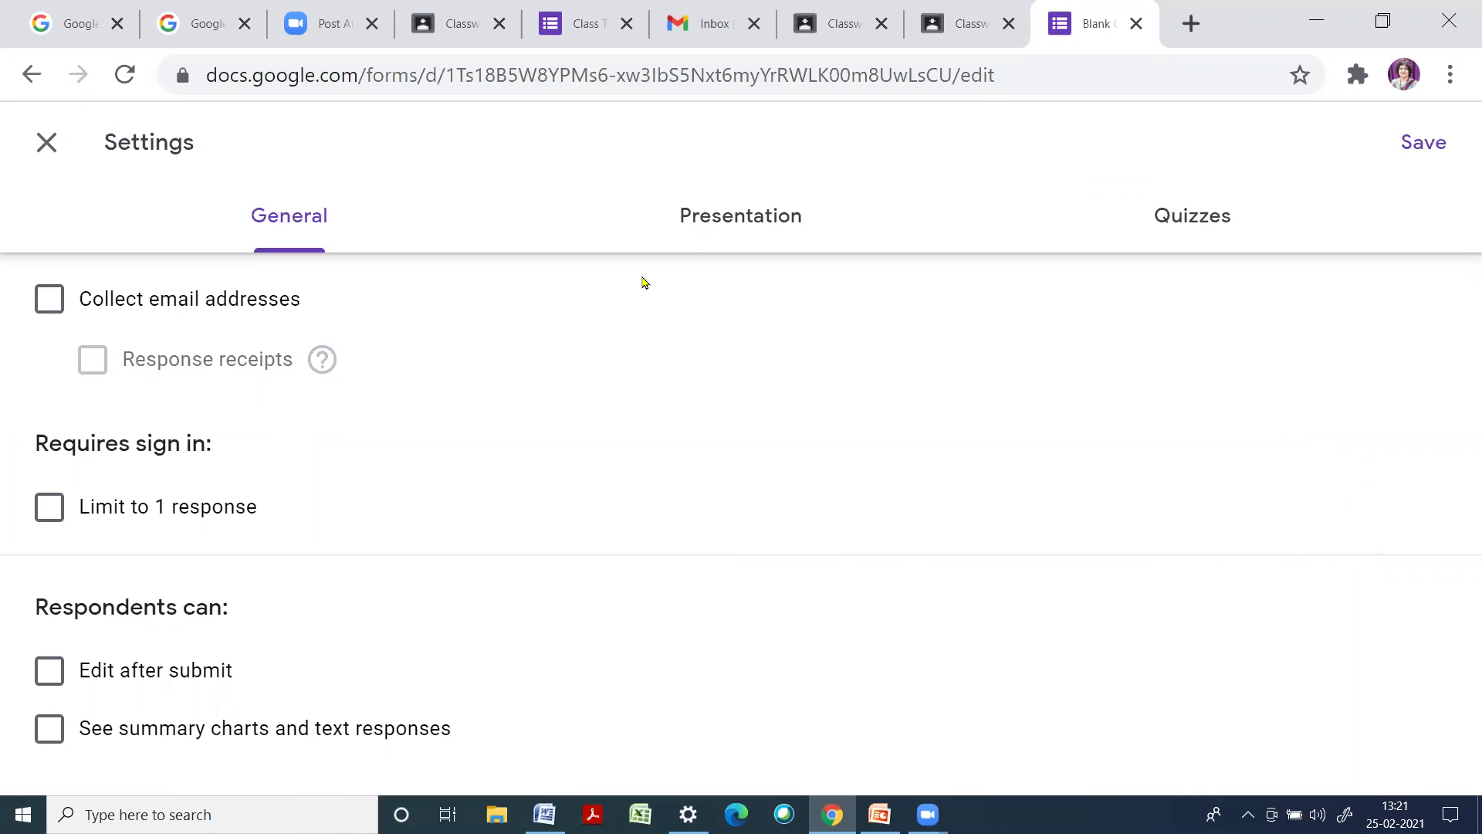
pyautogui.click(1196, 219)
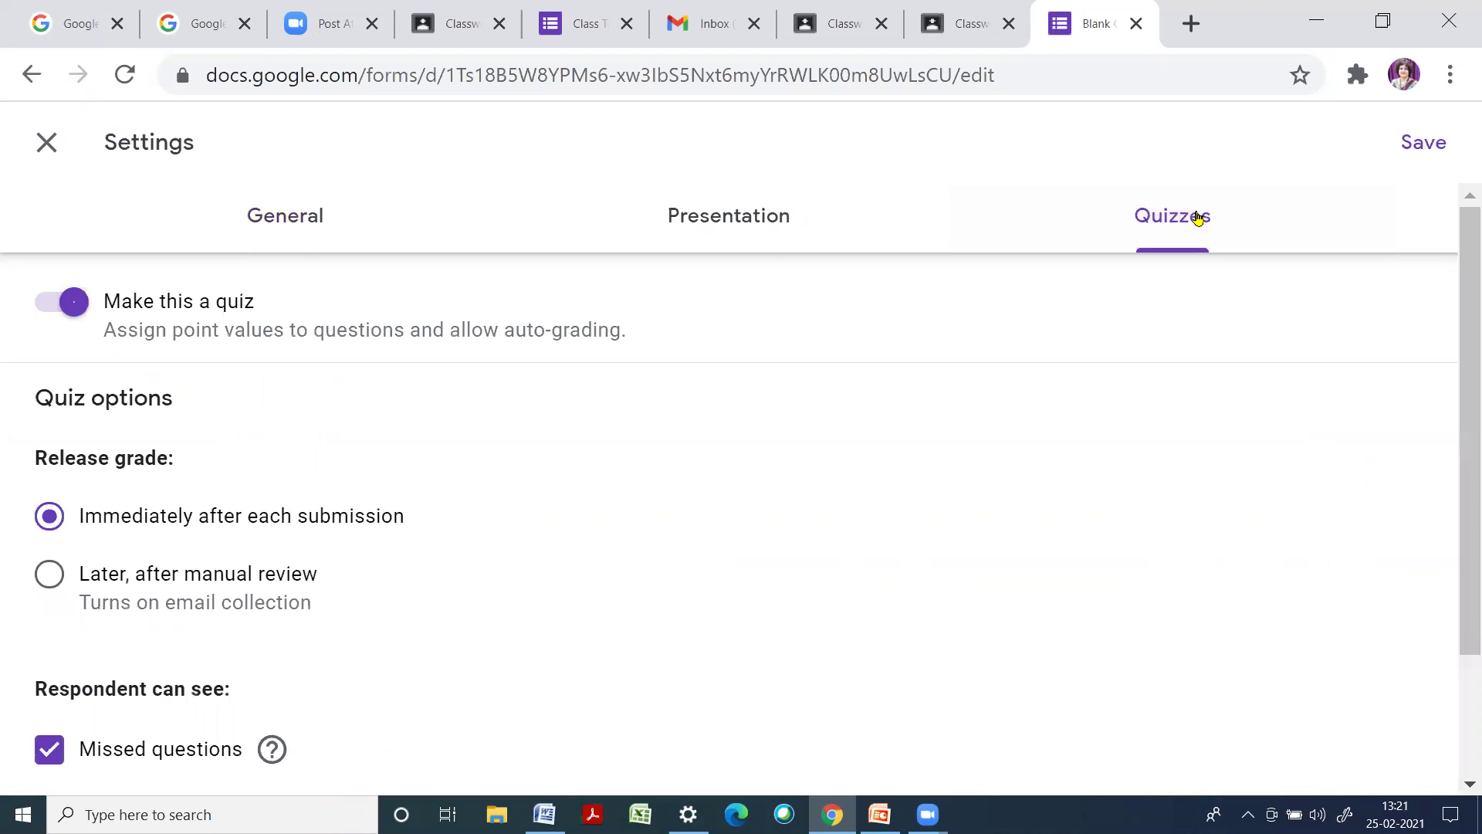
pyautogui.click(78, 302)
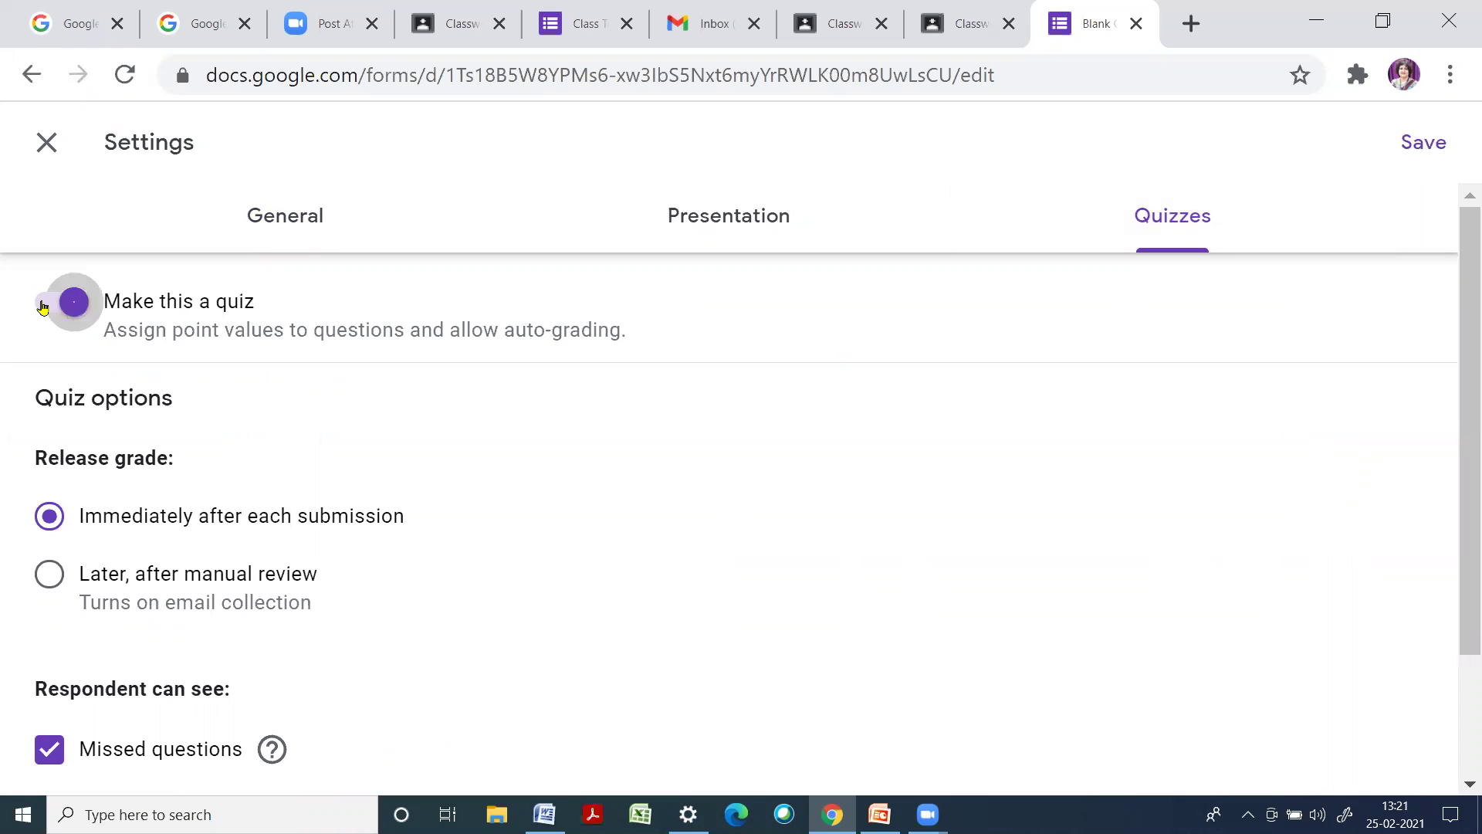
pyautogui.click(83, 305)
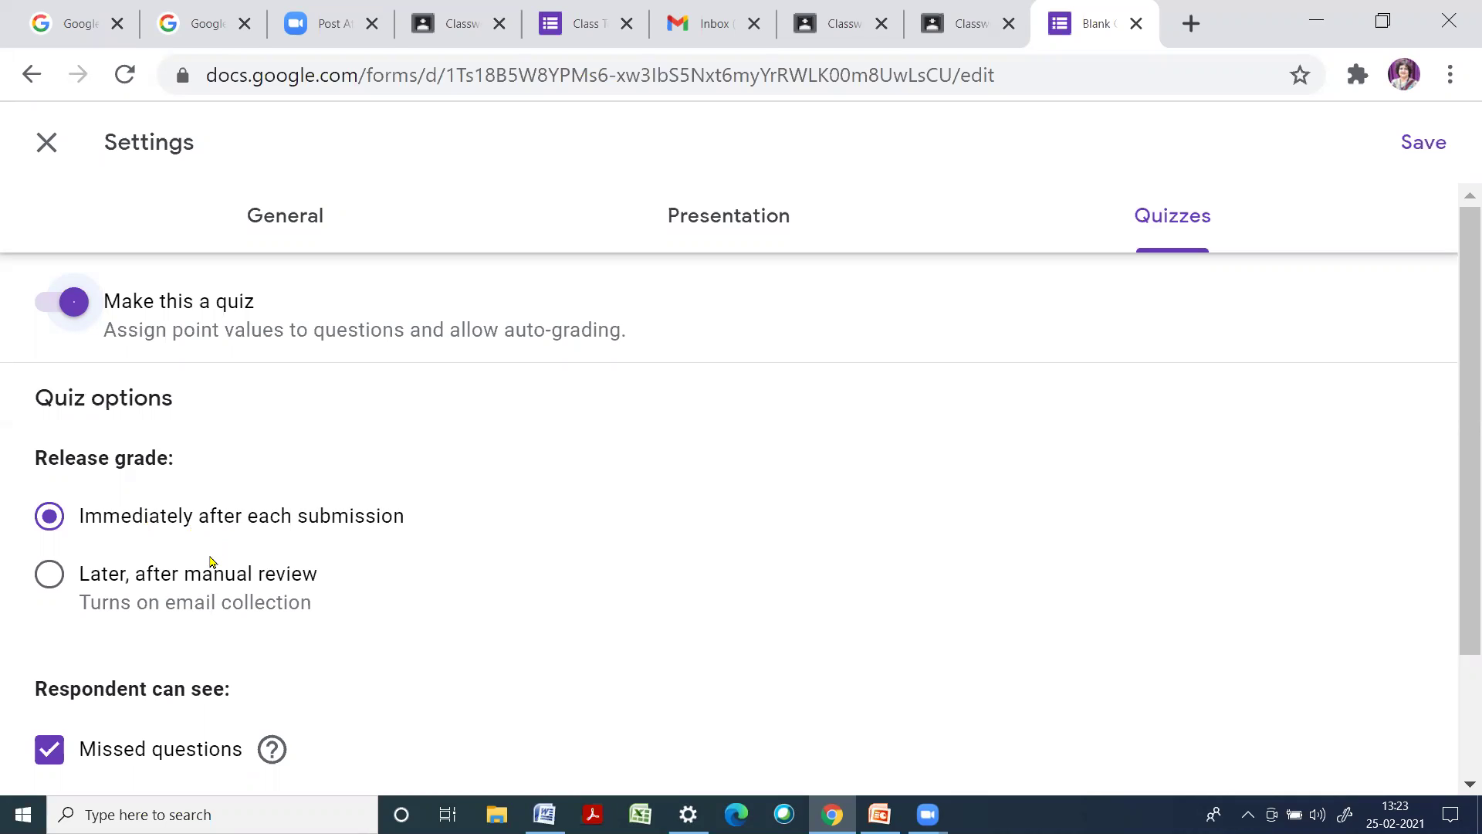
# Set the quiz grades to release "Later, after manual review" and stop respondents from seeing correct answers
pyautogui.click(63, 584)
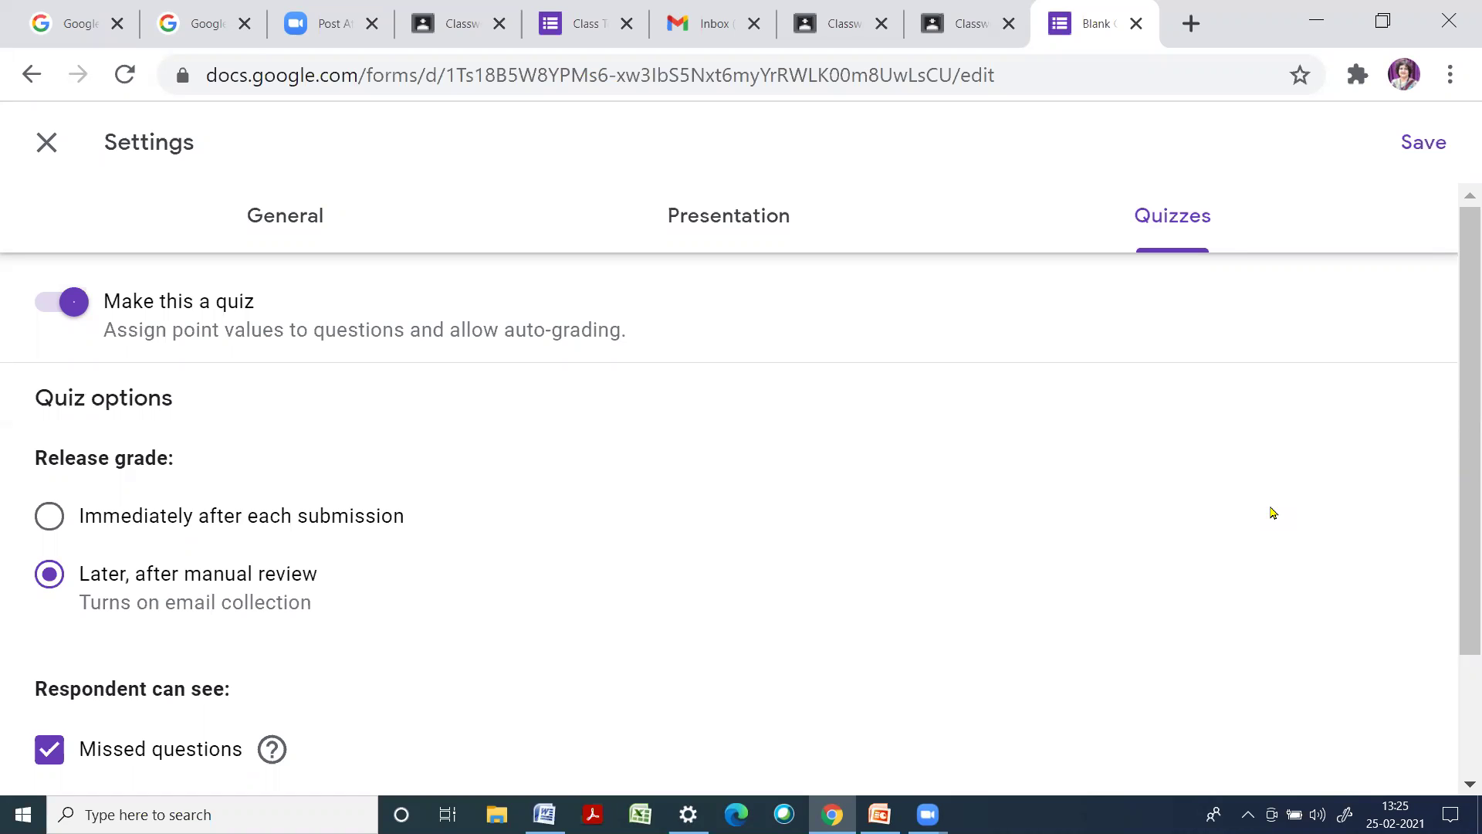
pyautogui.scroll(-1, 747, 599)
pyautogui.scroll(-2, 746, 599)
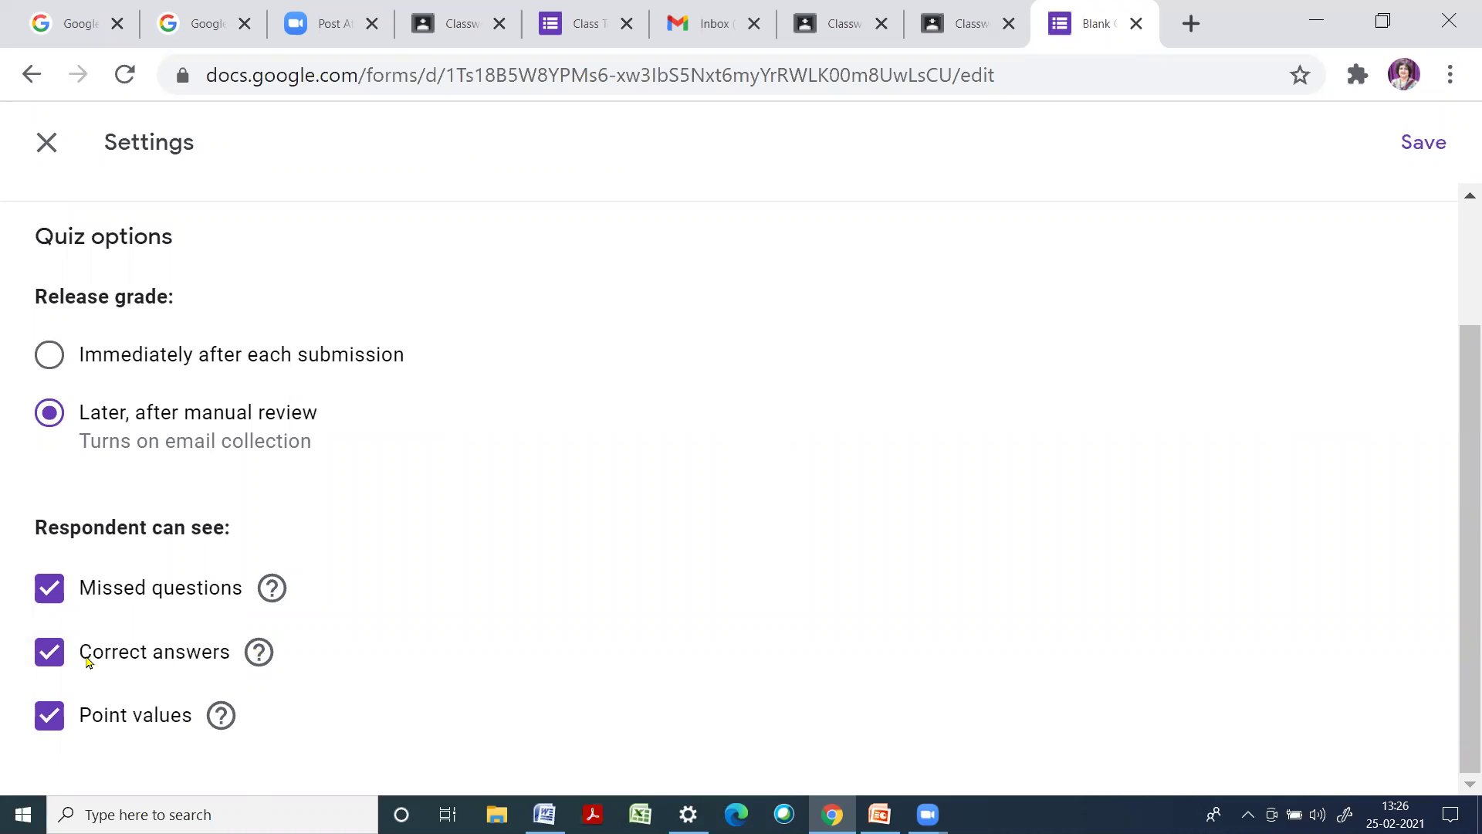
pyautogui.click(51, 663)
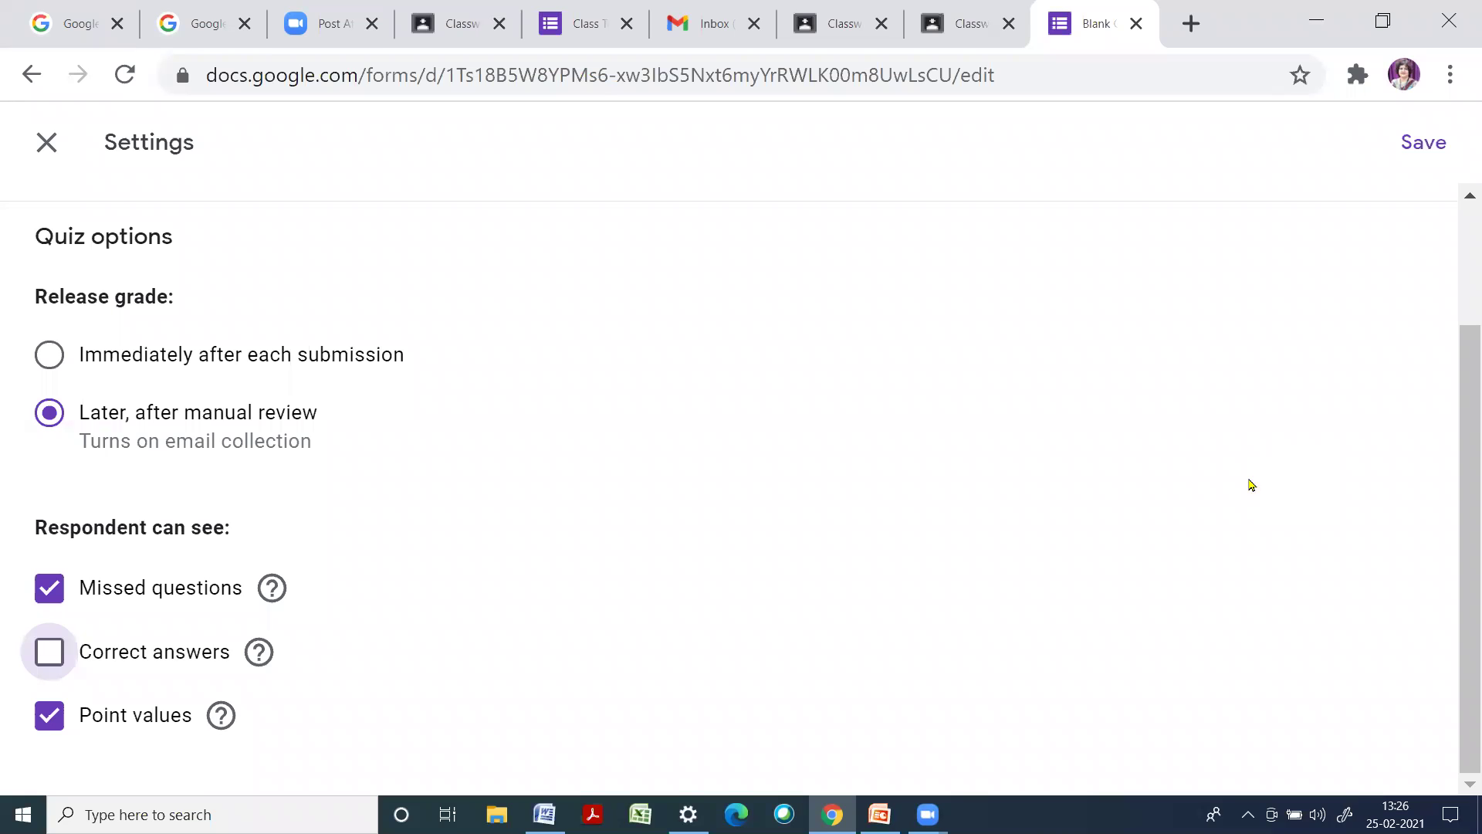
pyautogui.scroll(2, 1035, 511)
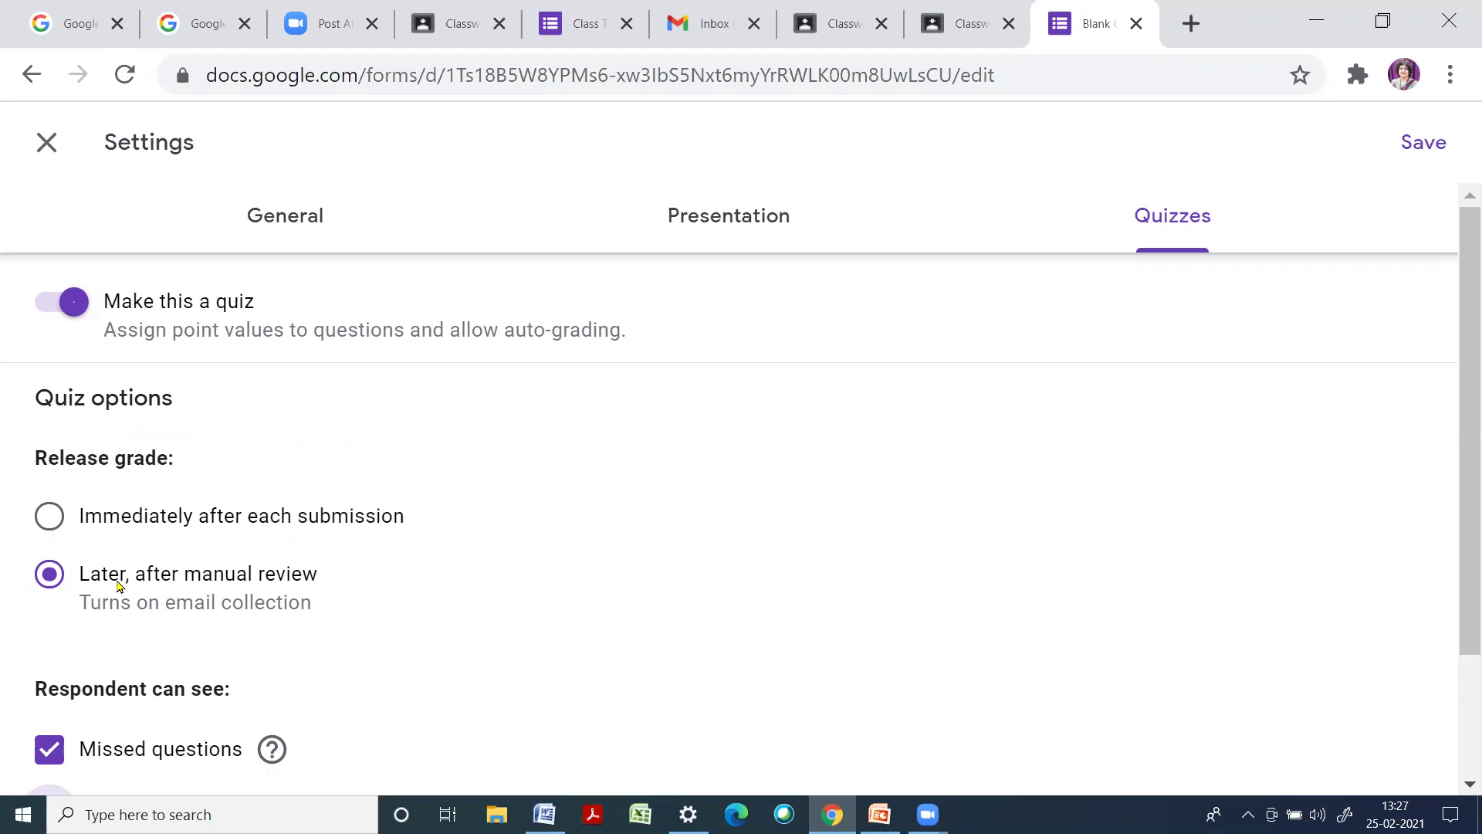
pyautogui.scroll(-2, 374, 599)
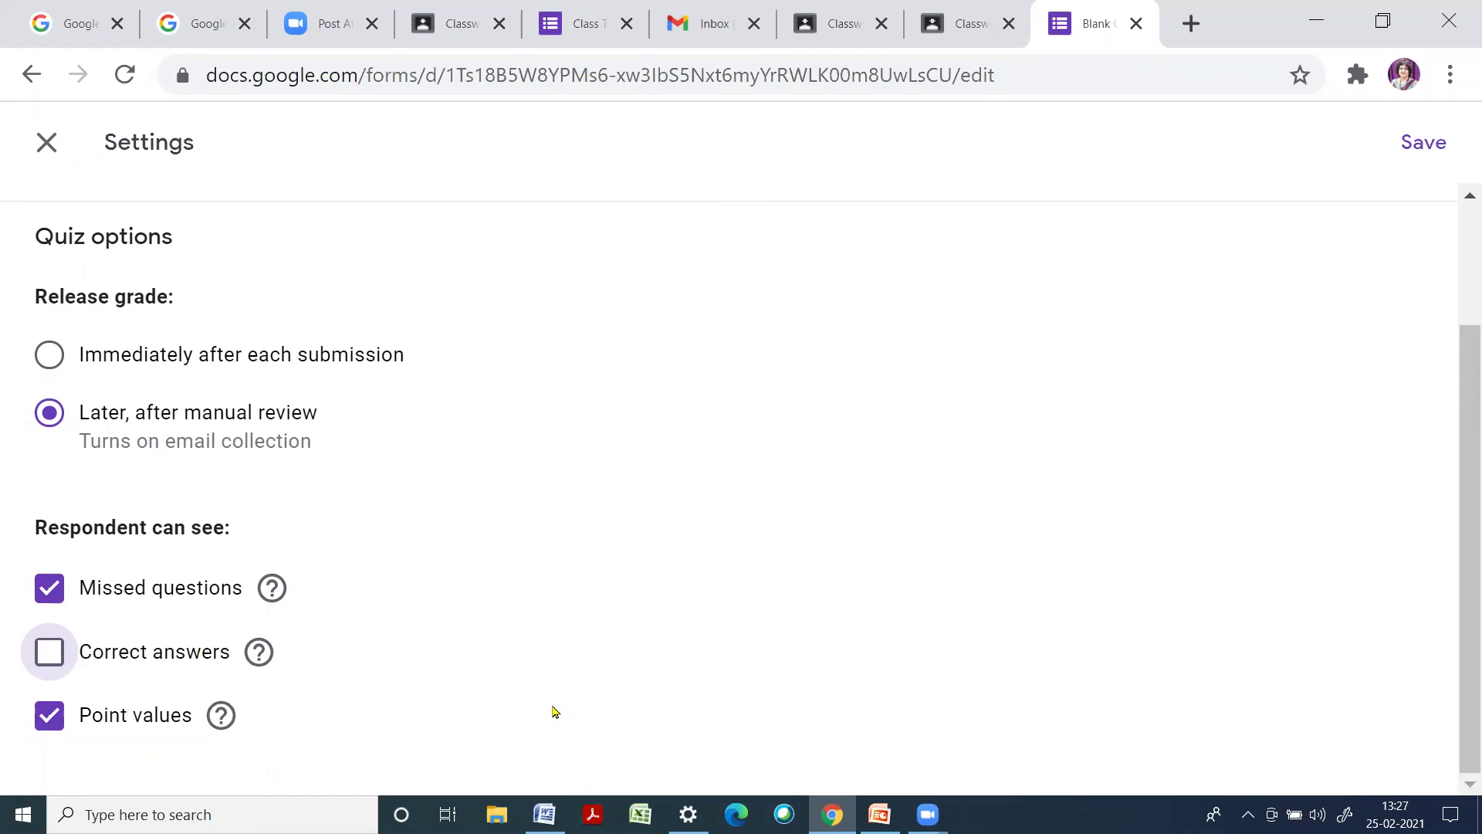
pyautogui.scroll(2, 553, 711)
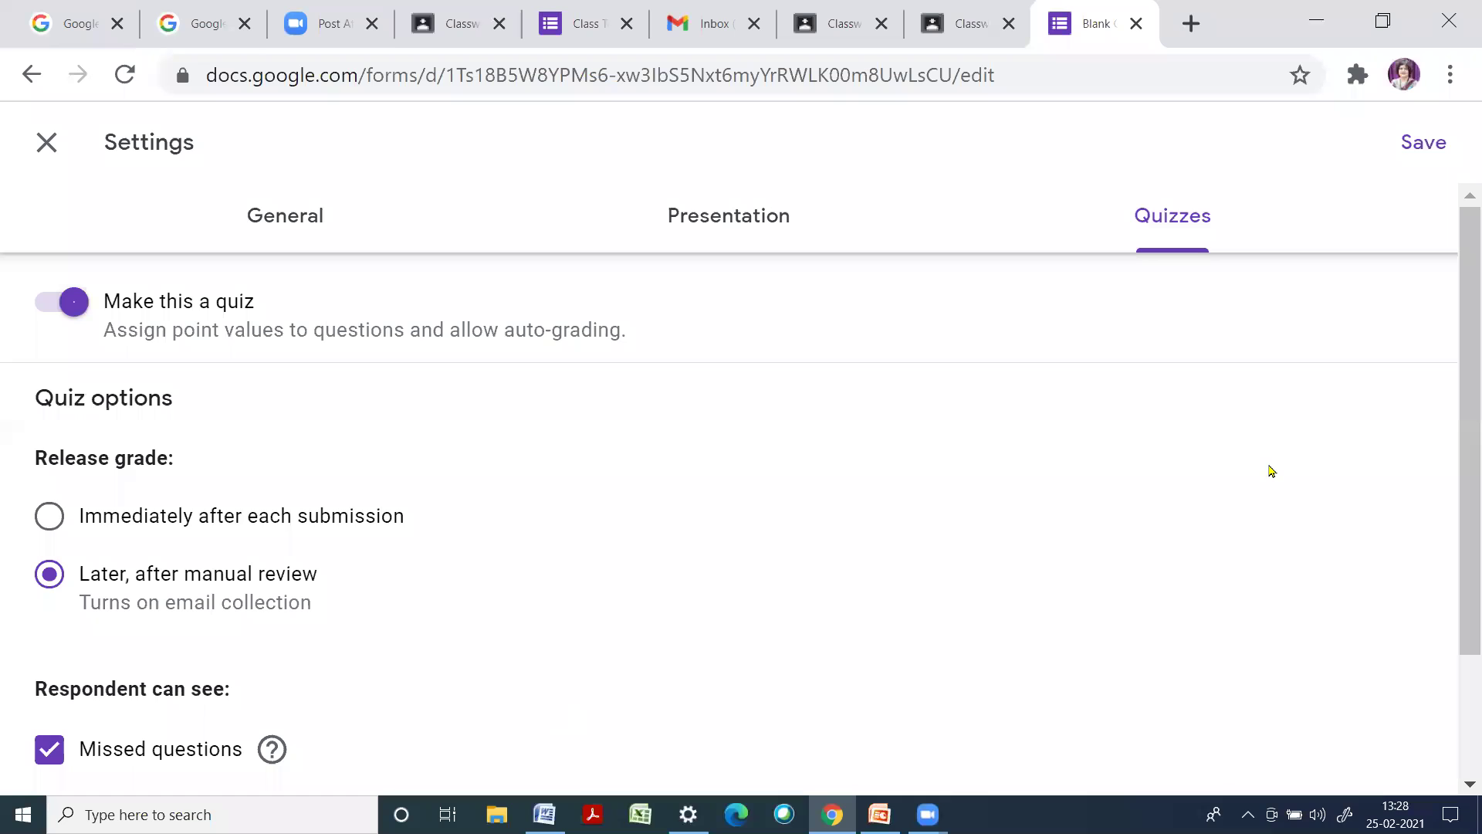
# Limit the form to 1 response in its general settings
pyautogui.click(279, 220)
pyautogui.moveTo(321, 384)
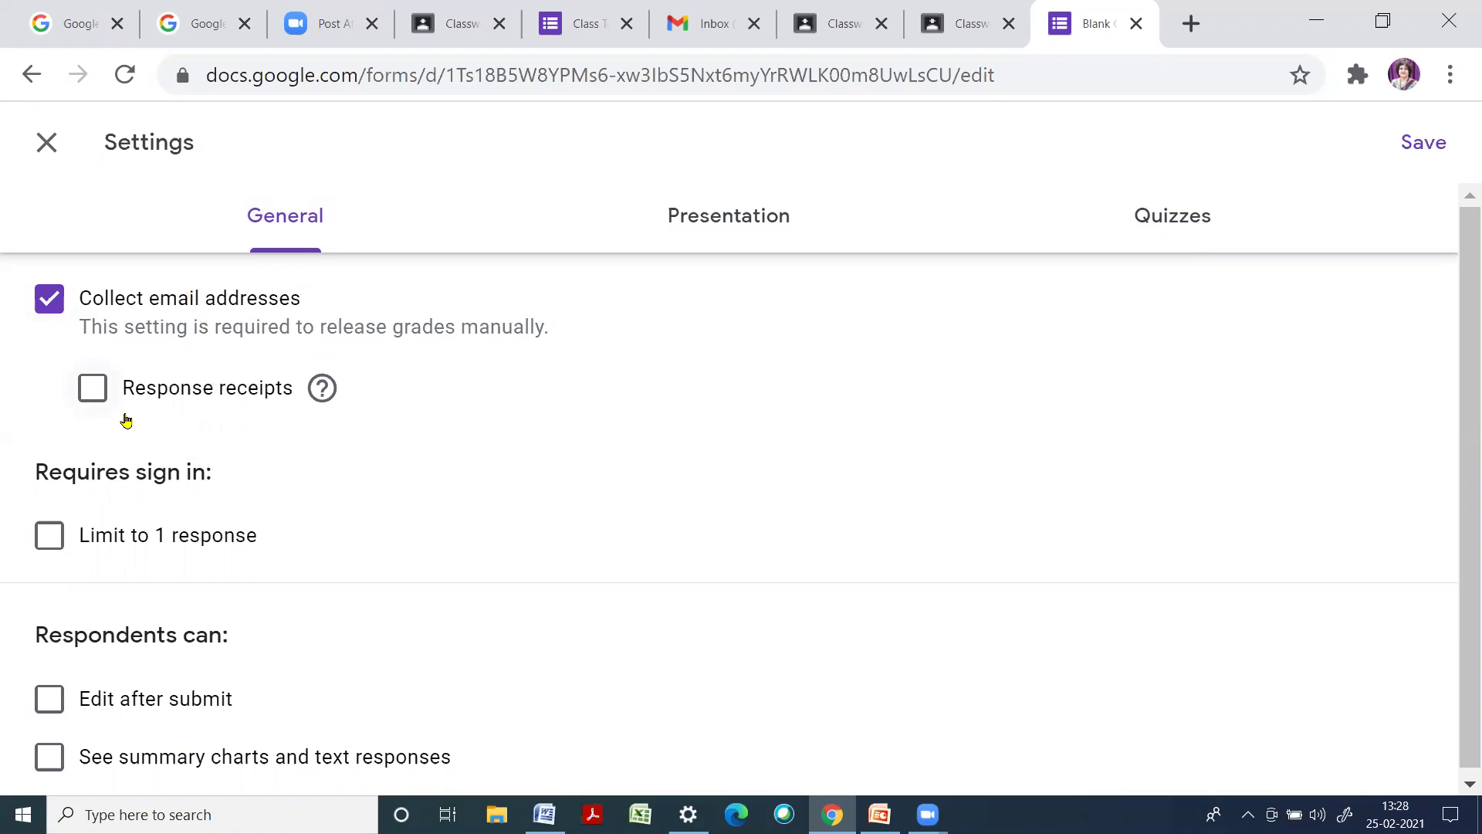
pyautogui.click(51, 538)
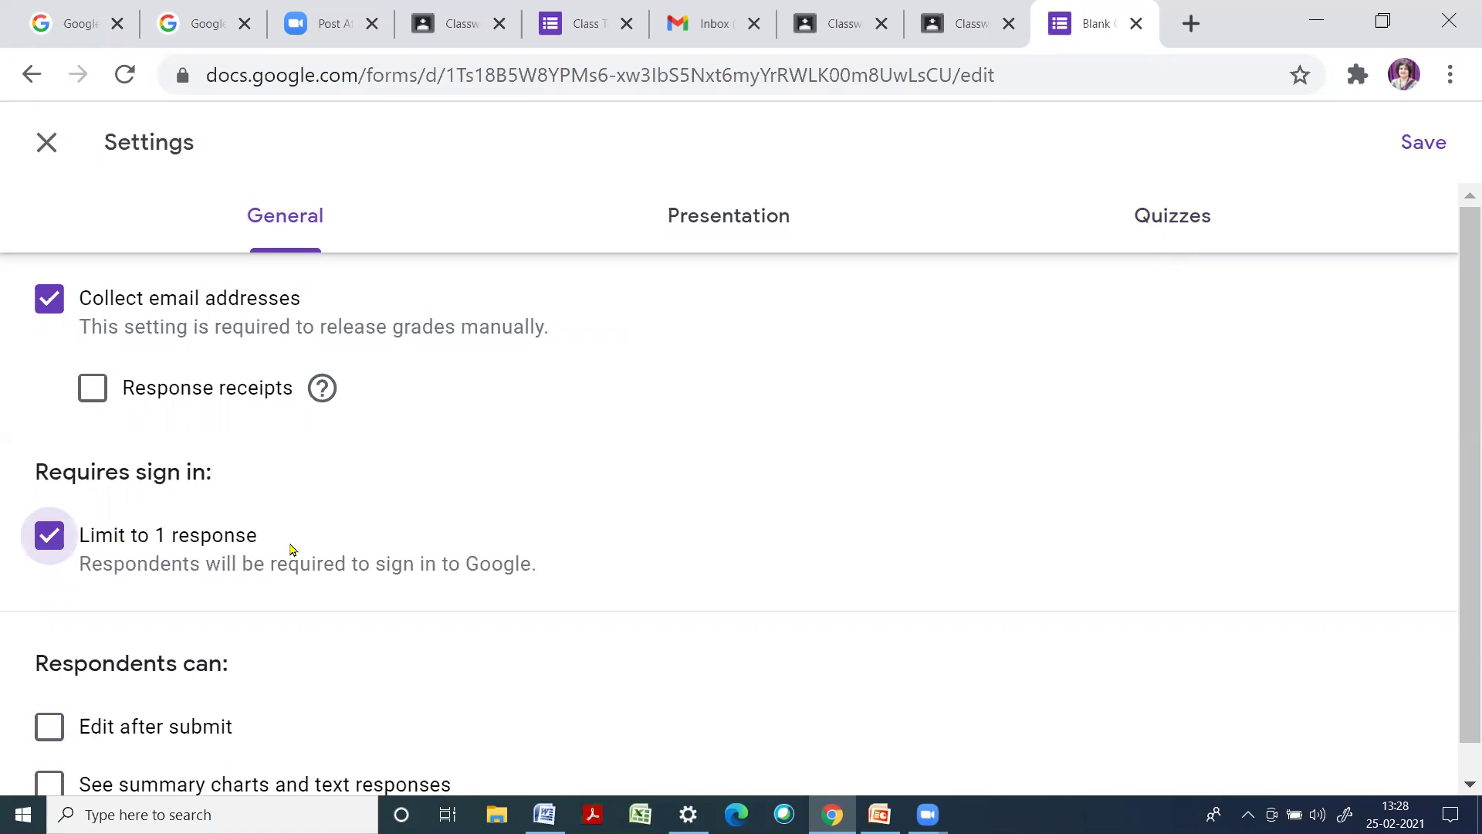
pyautogui.scroll(-1, 369, 614)
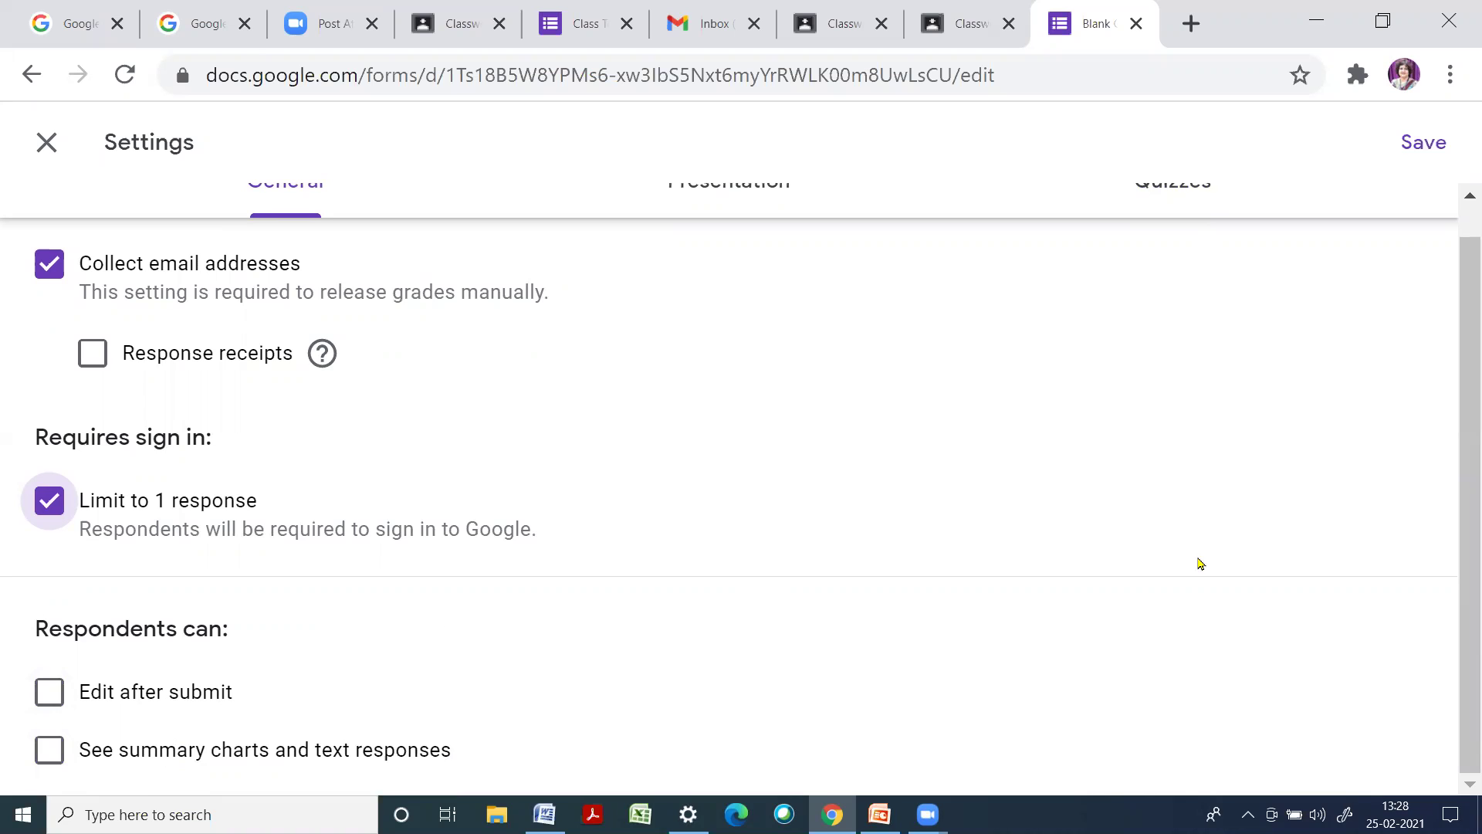
pyautogui.scroll(1, 1202, 553)
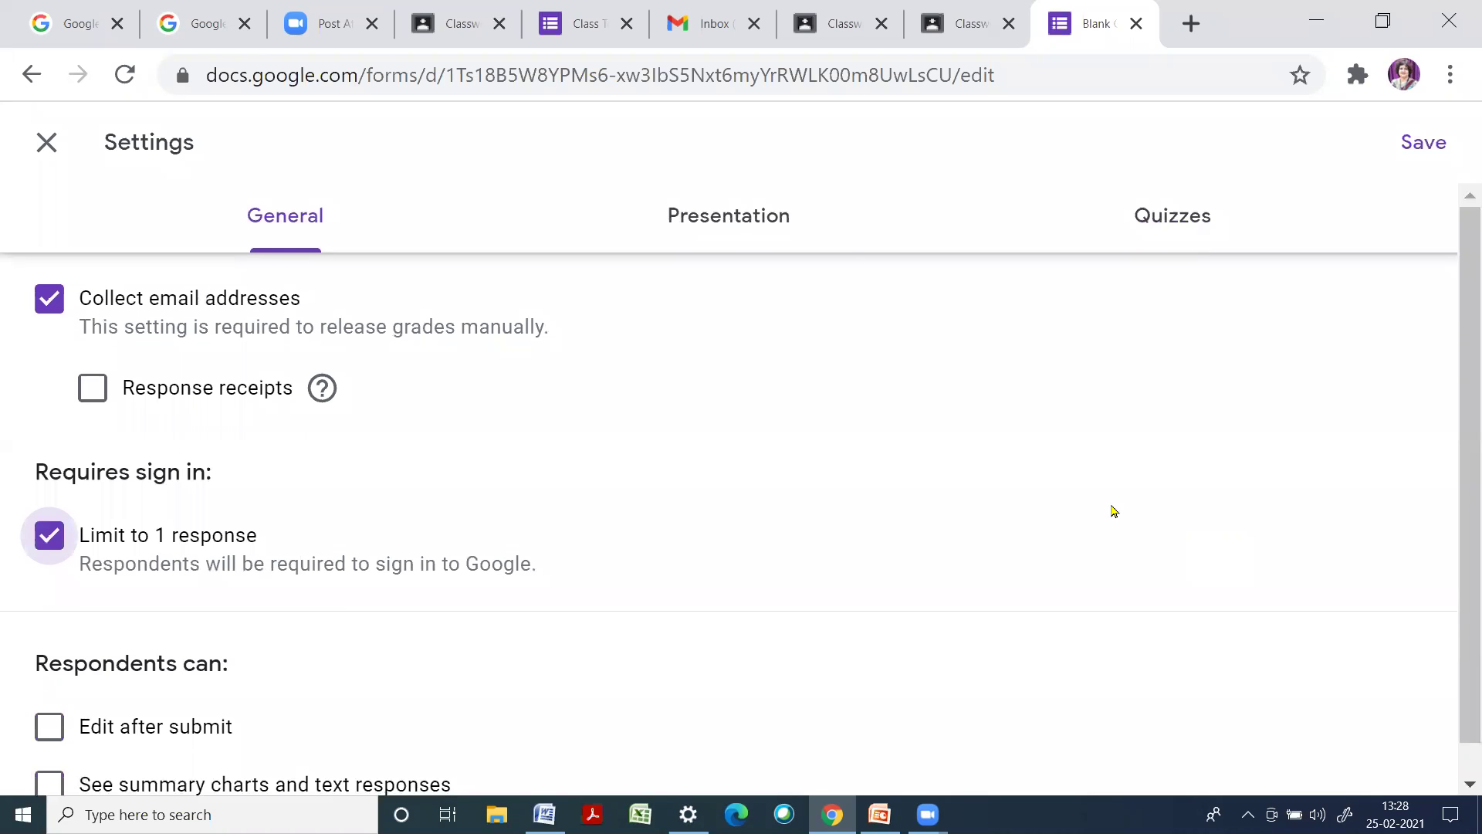
# Set the confirmation message to "Answers have been submitted successfully. You will get result through email soon. Best wishes." and save the form settings
pyautogui.click(740, 207)
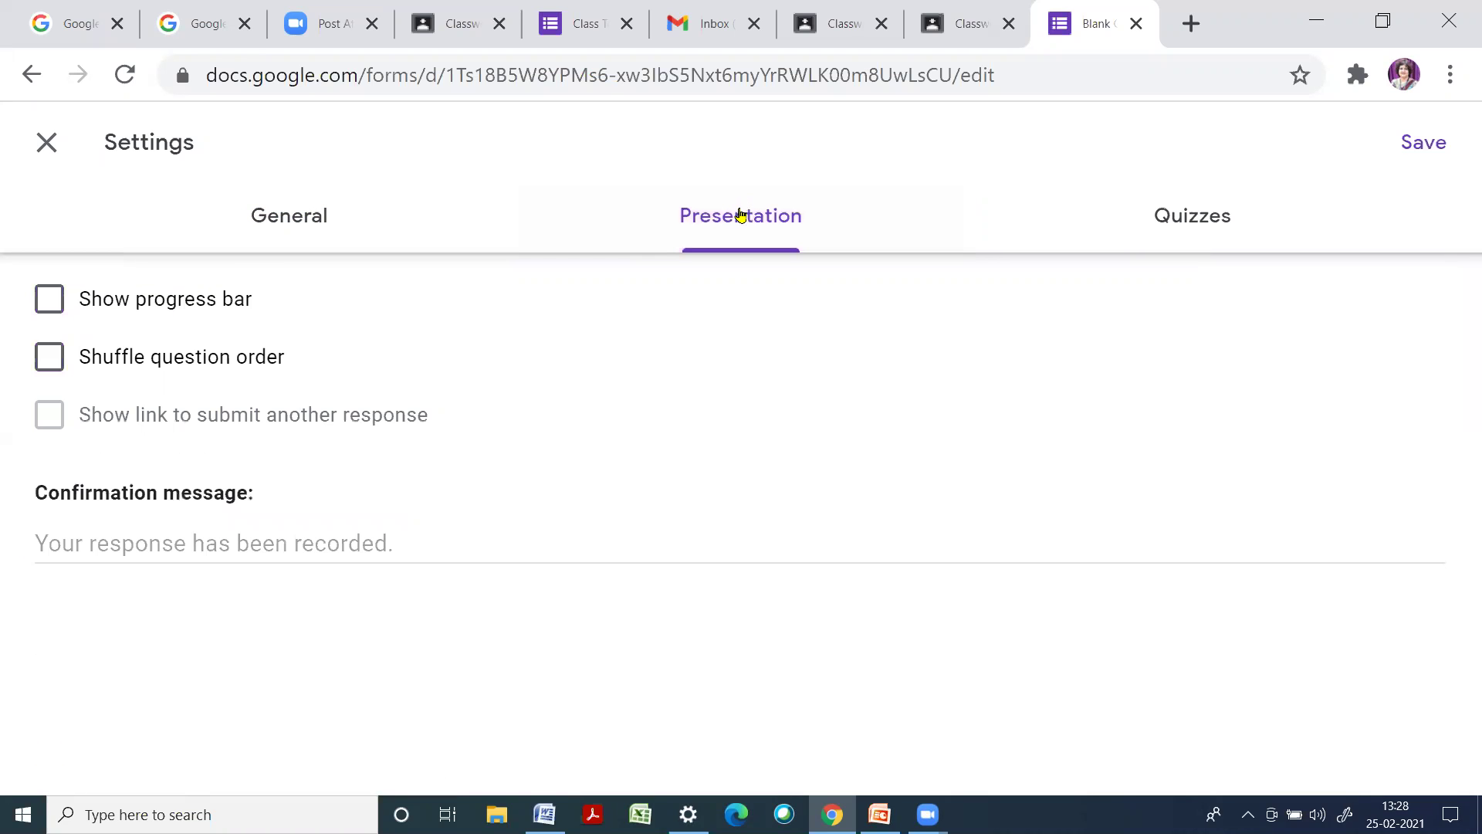
pyautogui.click(237, 543)
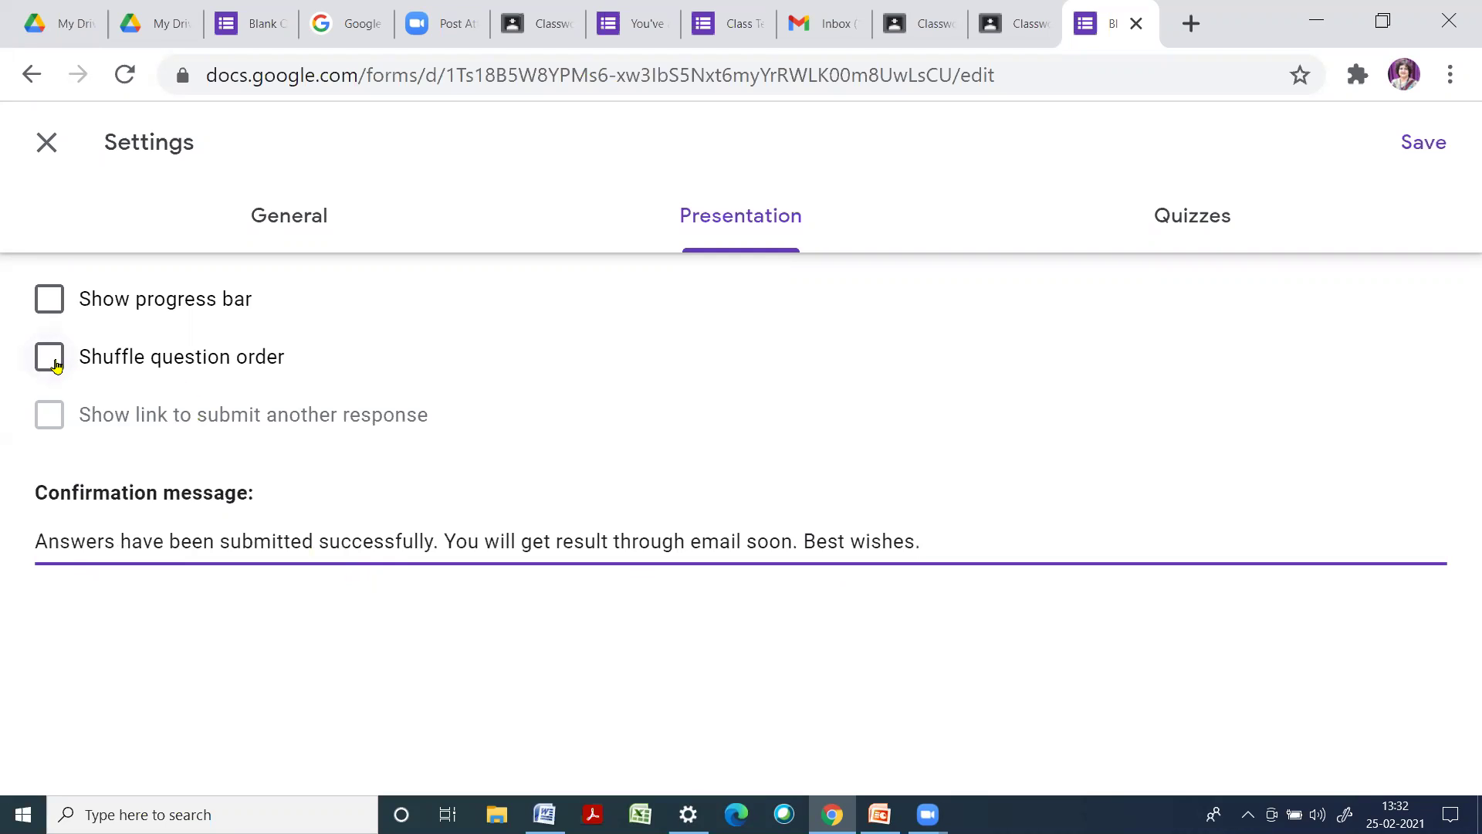
pyautogui.click(55, 365)
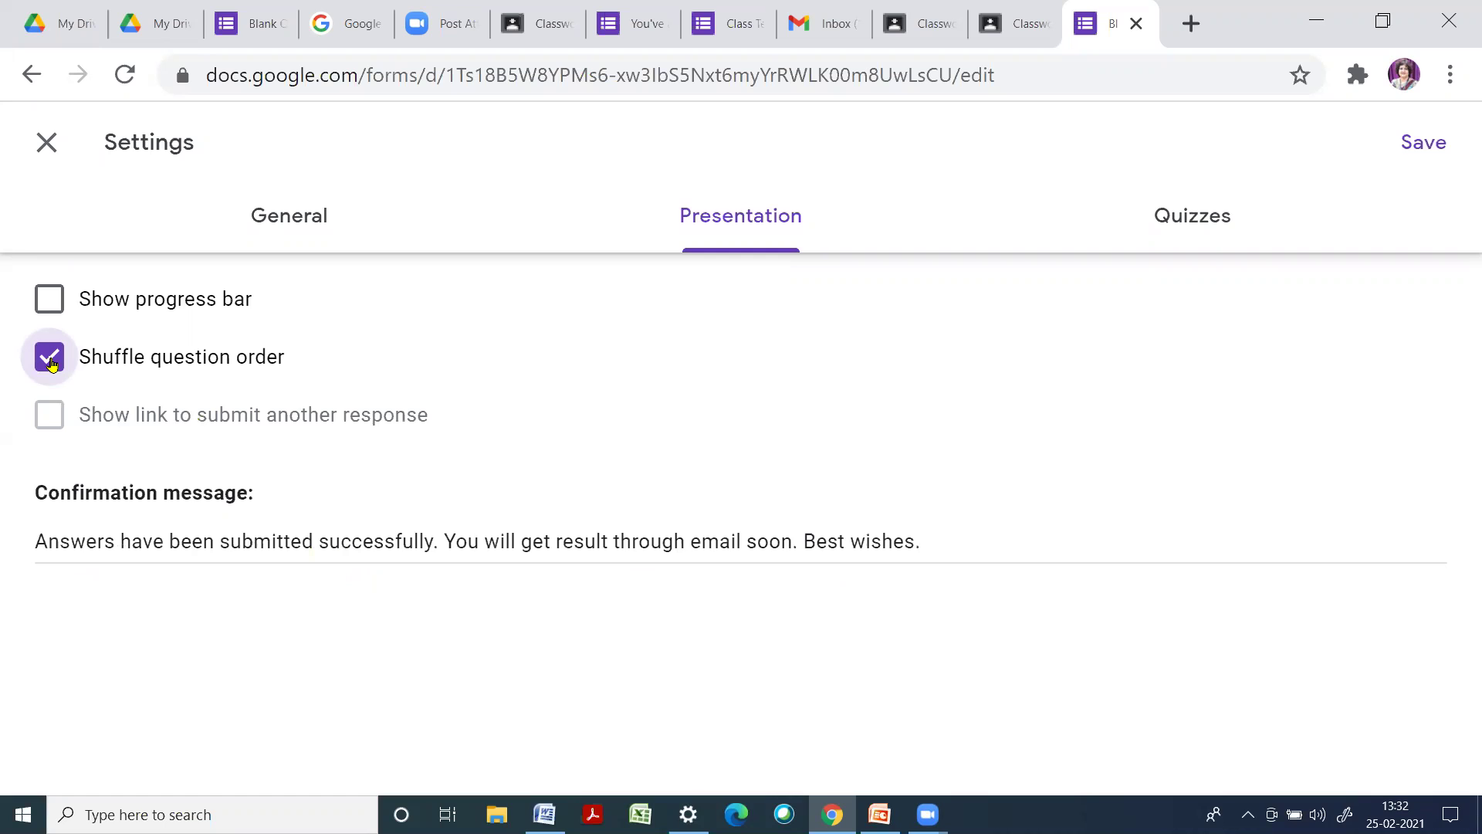
pyautogui.click(51, 364)
pyautogui.click(1428, 150)
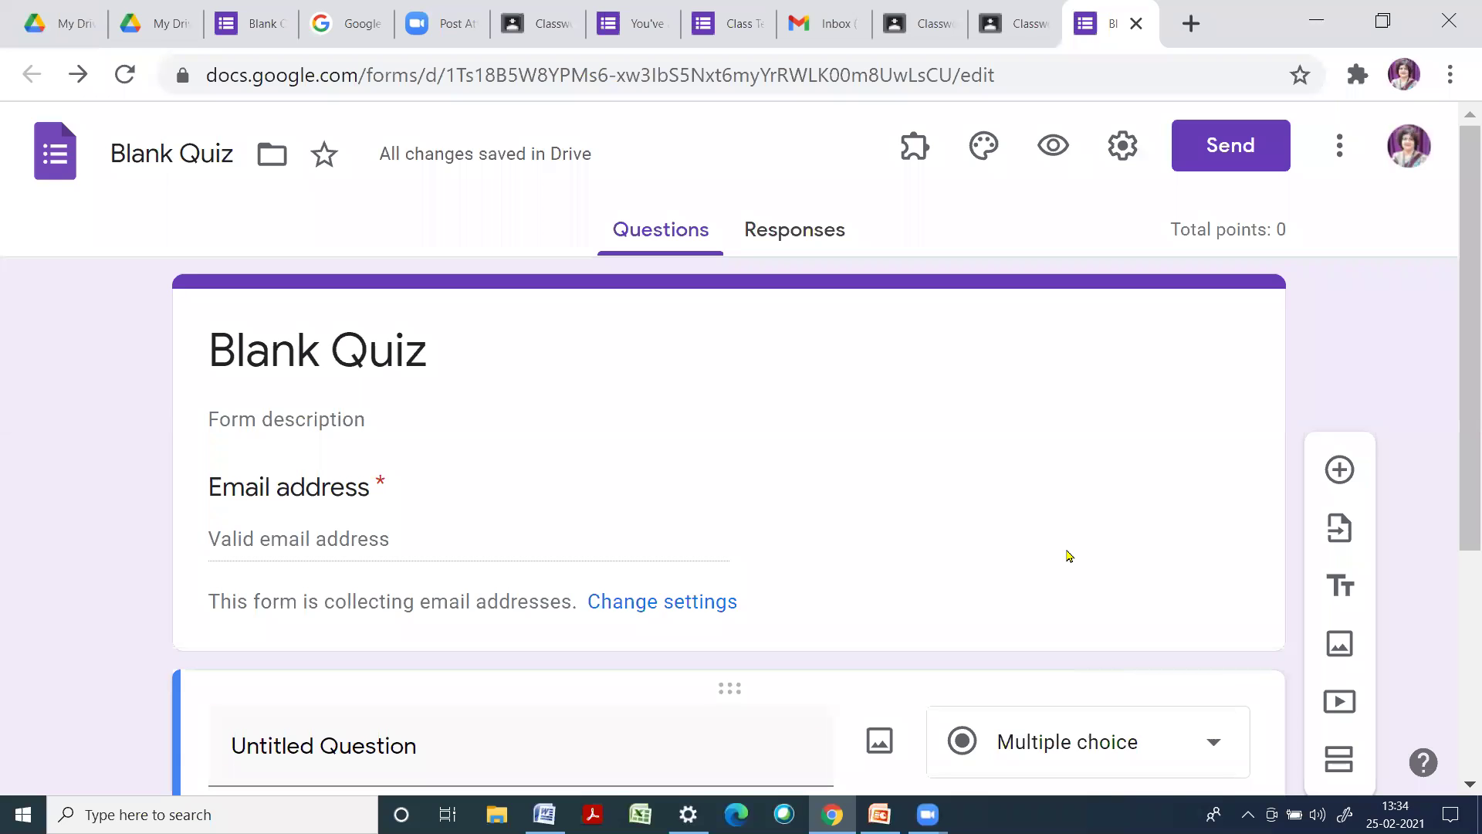
# Delete the default untitled question and add a new section after the form header
pyautogui.scroll(-5, 1066, 557)
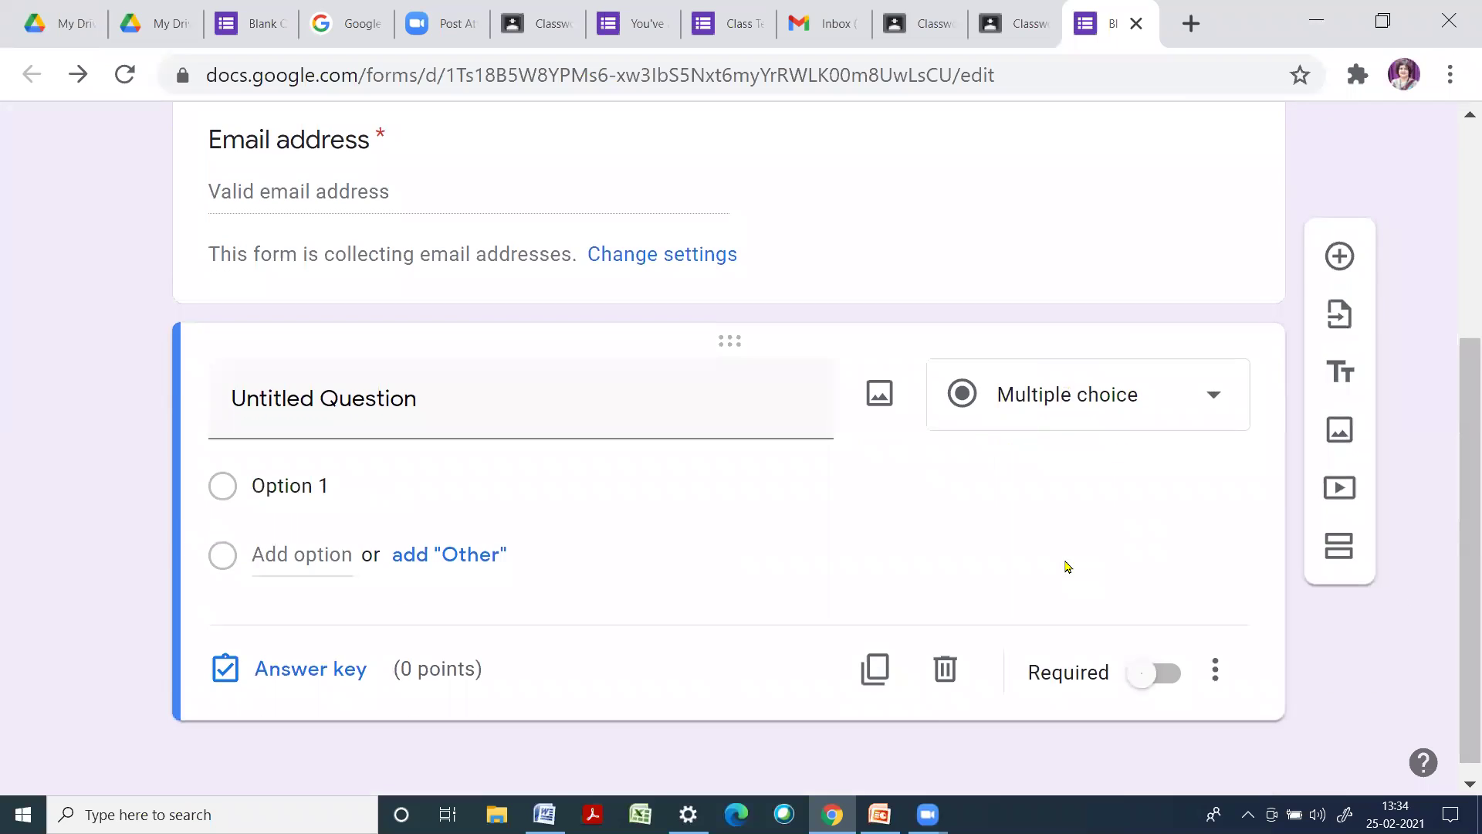
pyautogui.click(943, 661)
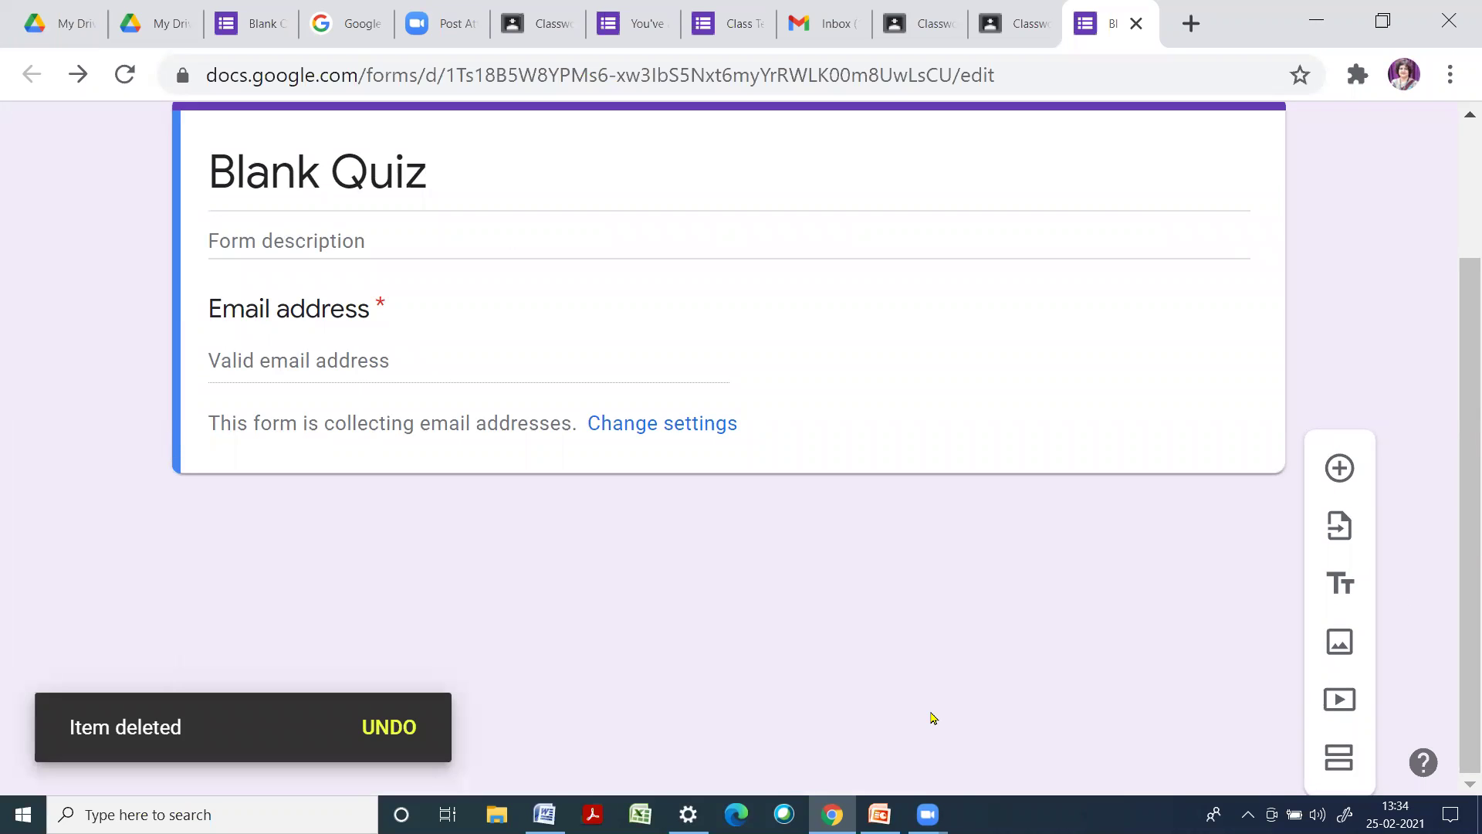
pyautogui.scroll(3, 1350, 608)
pyautogui.click(1349, 608)
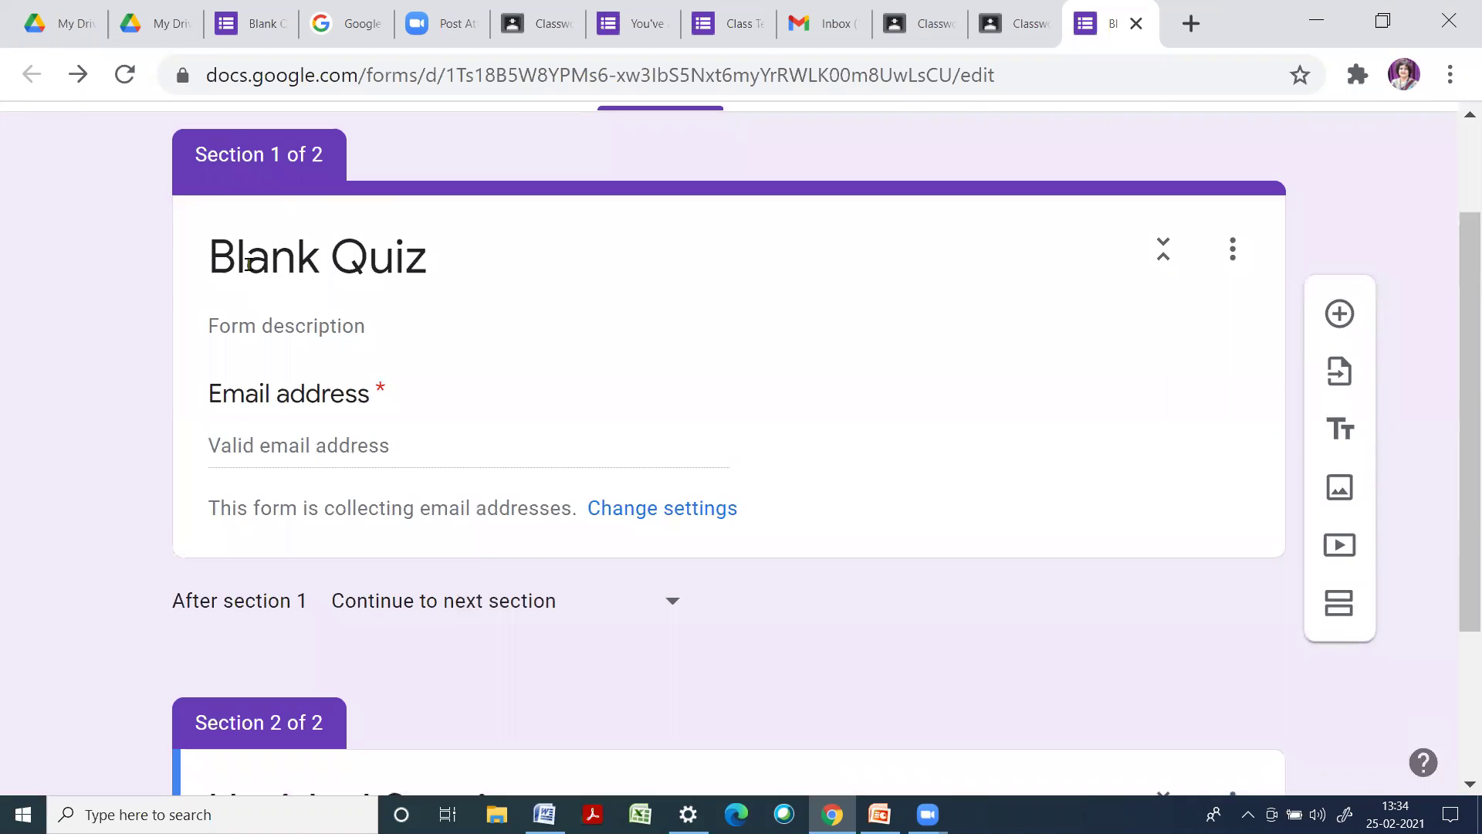
# Replace the form title "Blank Quiz" with "Class Test 2"
pyautogui.tripleClick(332, 255)
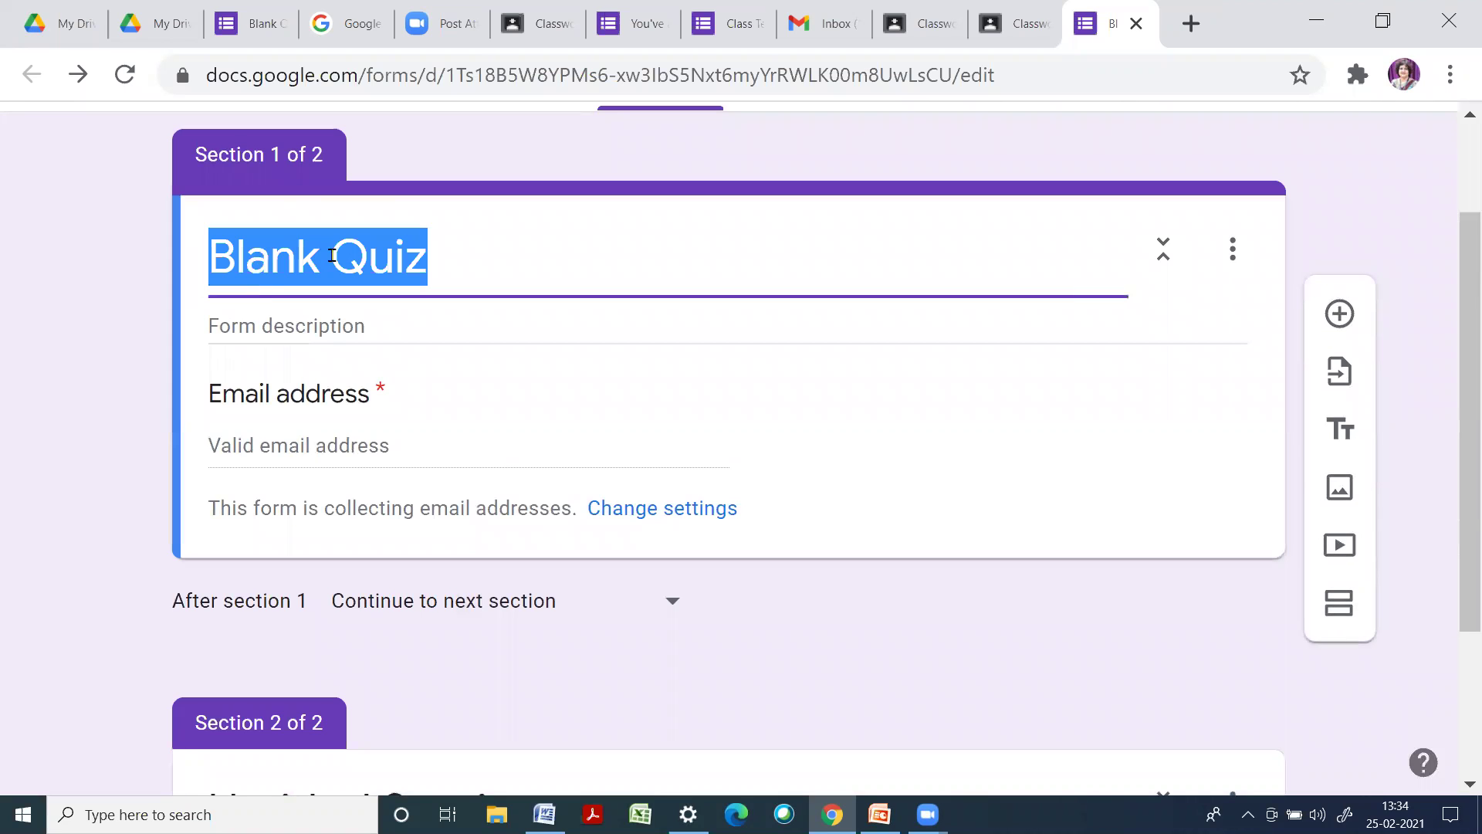
pyautogui.rightClick(332, 255)
pyautogui.click(246, 264)
pyautogui.write('C')
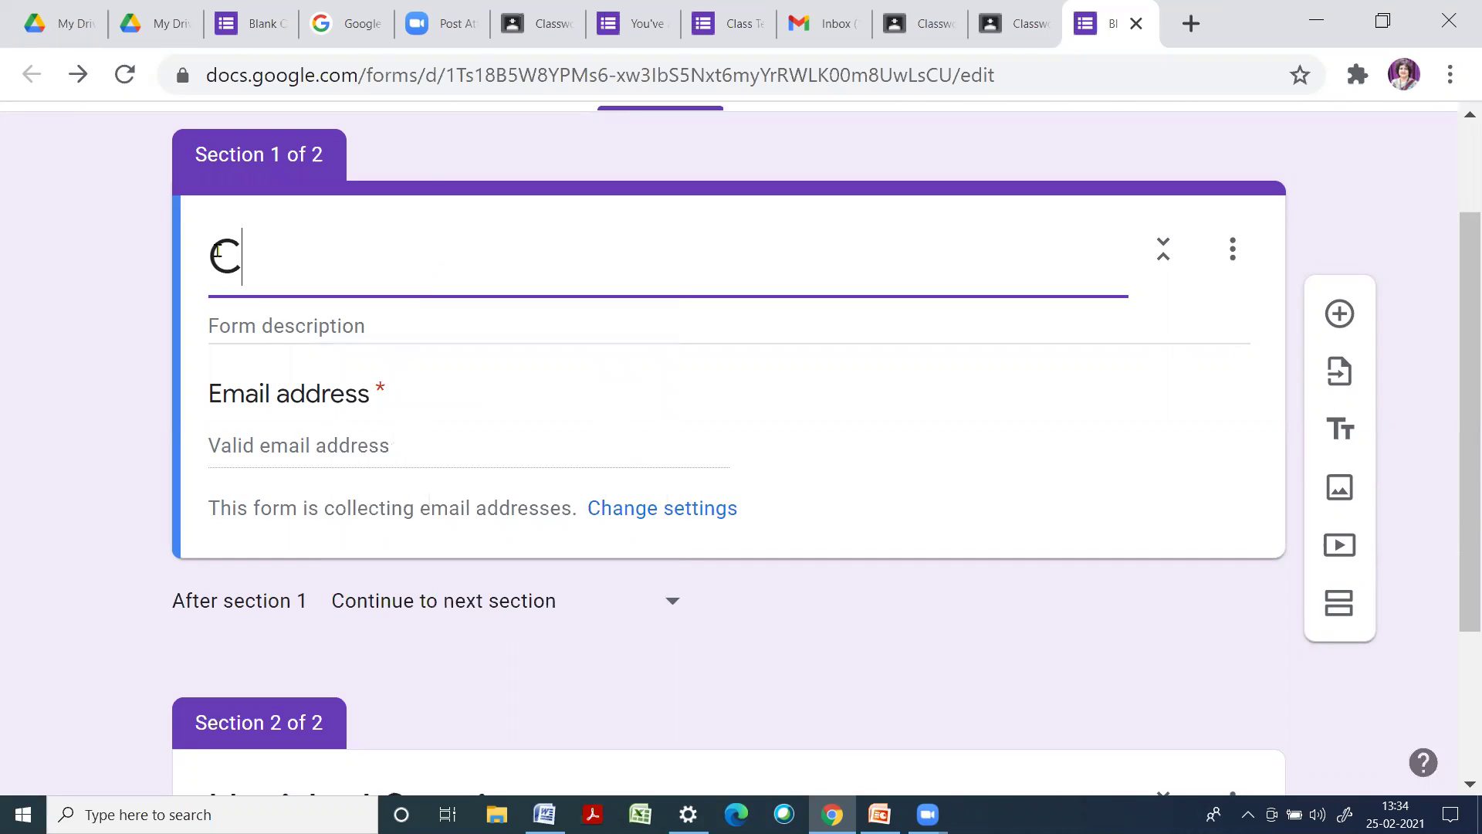
pyautogui.write('lass Ts')
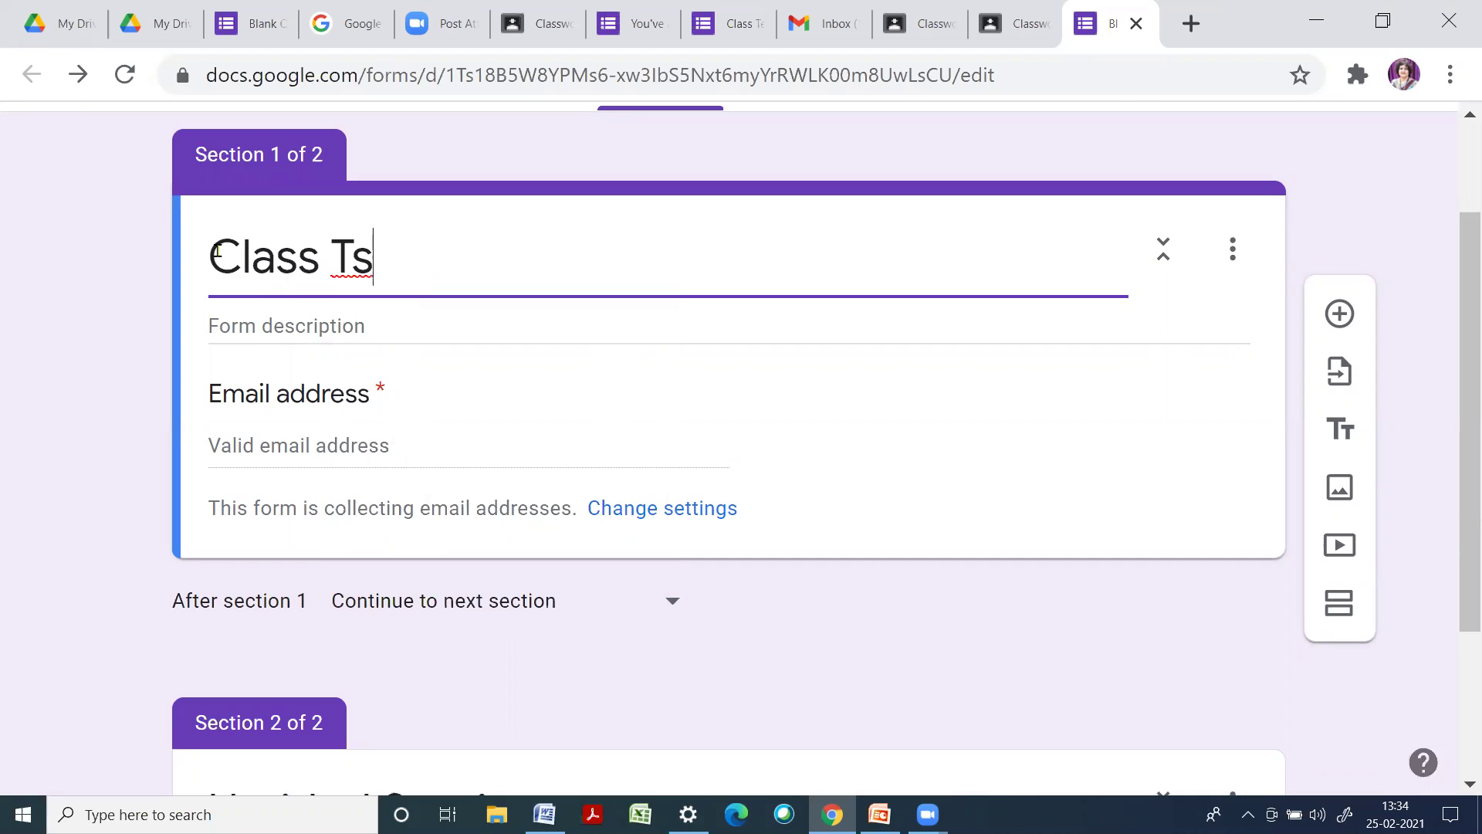
pyautogui.press('BackSpace')
pyautogui.write('est 2')
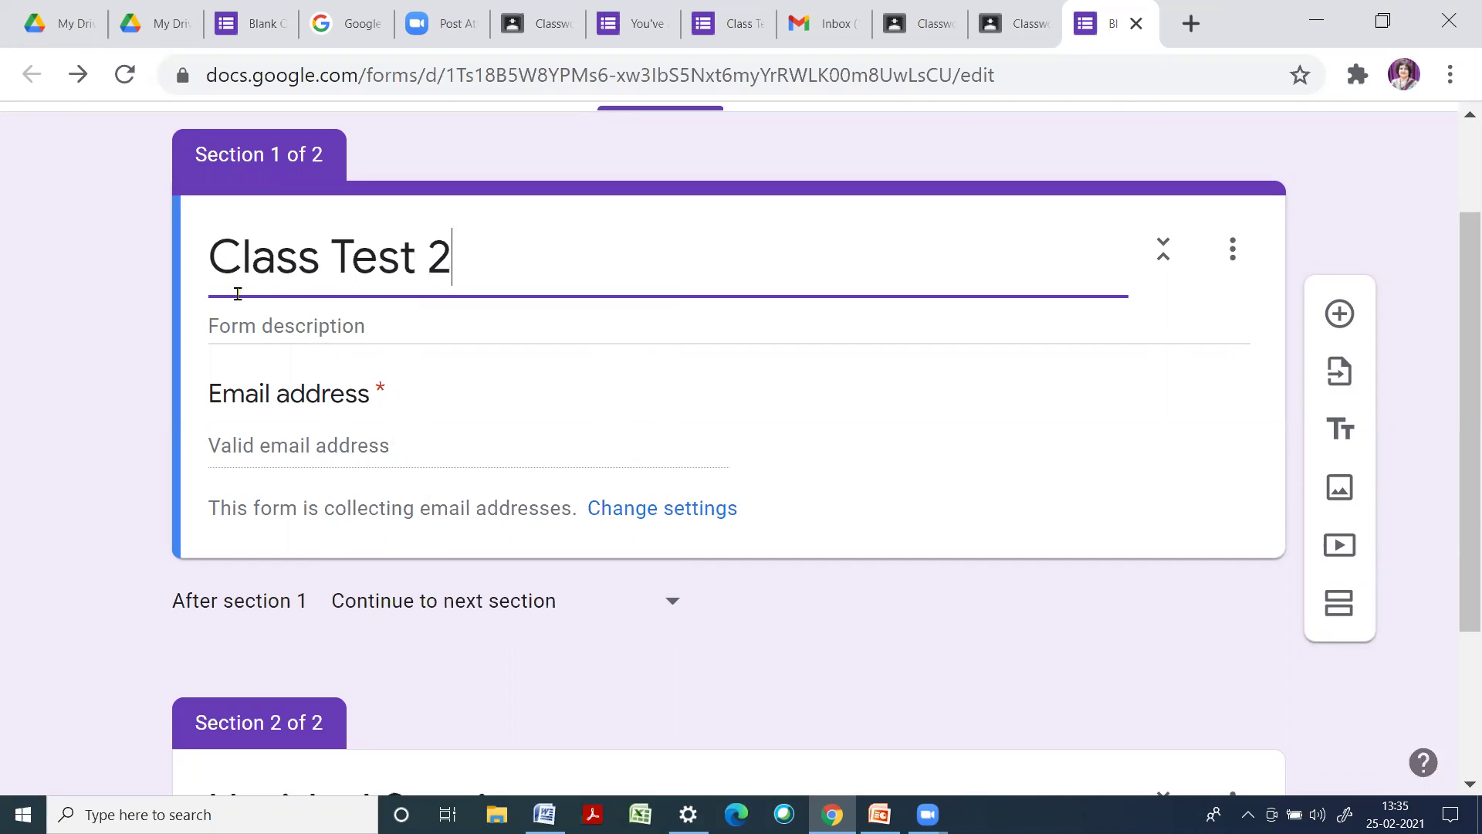
# Fill in the form description with "Course Code: CEU 701" and "Course Name: Advanced Theory of Structures" on separate lines
pyautogui.click(238, 322)
pyautogui.rightClick(239, 320)
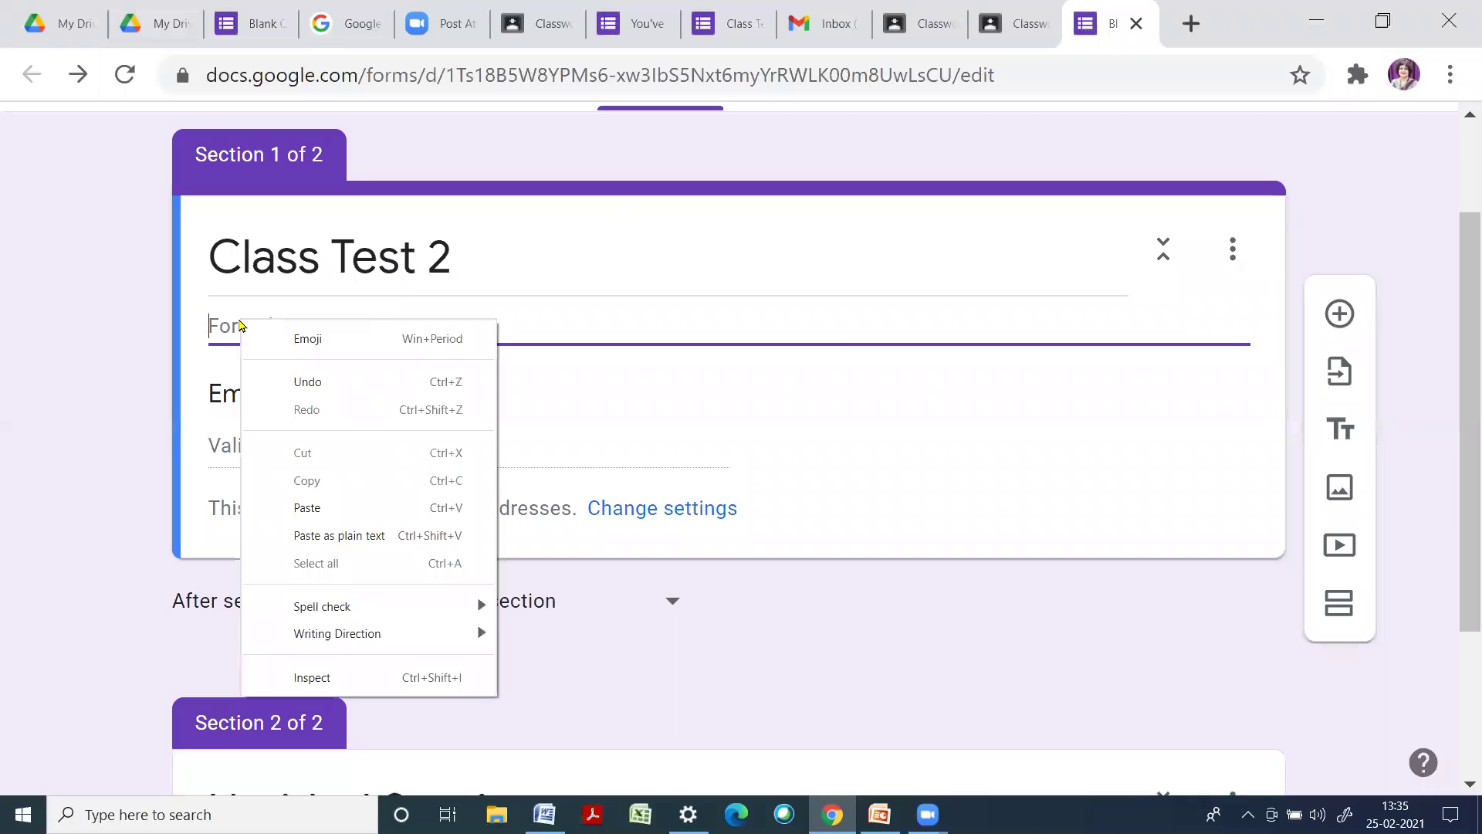
pyautogui.click(354, 509)
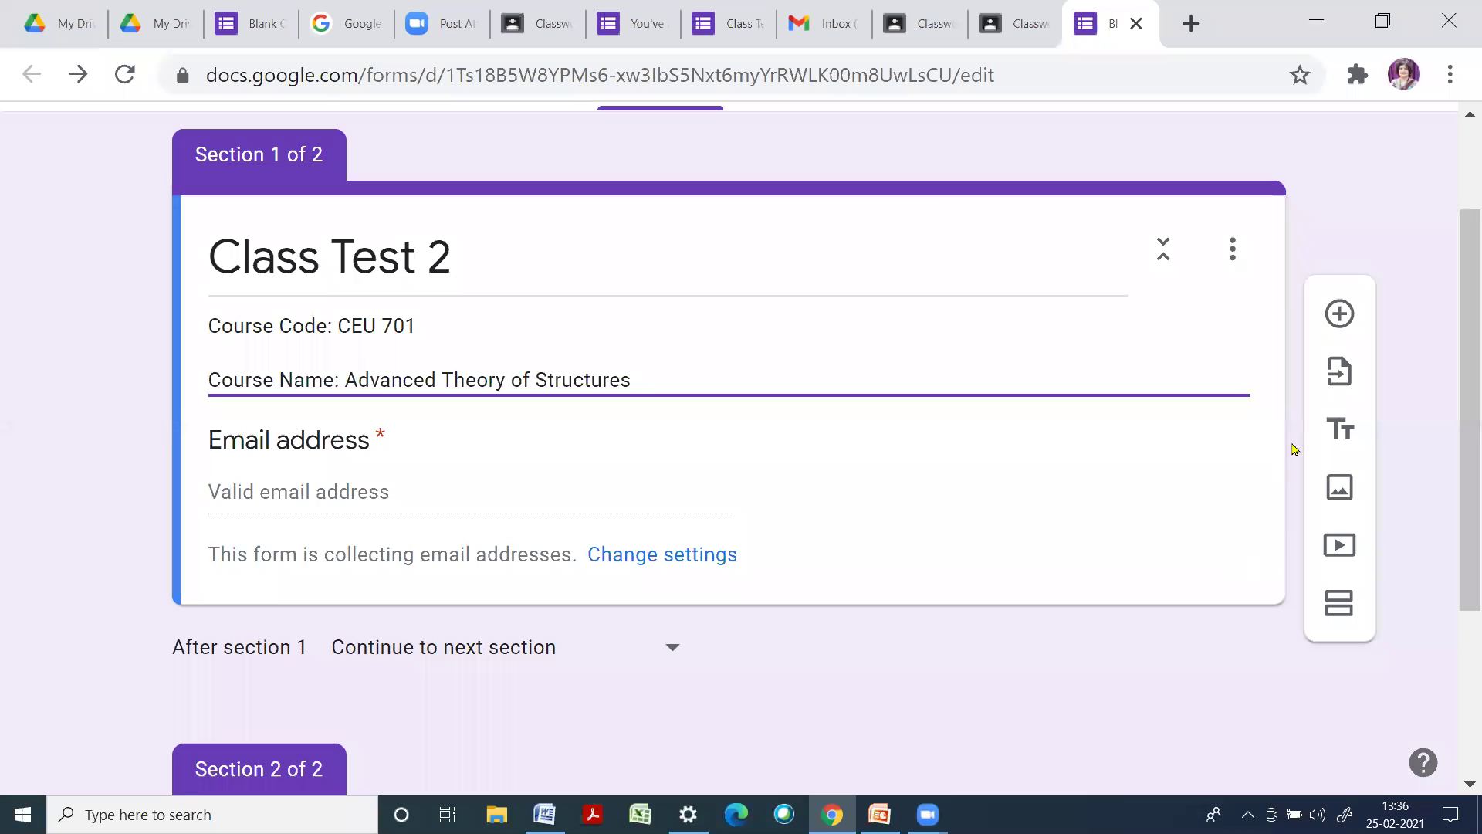
# Add a title and description block headed "Instructions to students" with four numbered rules on question count, file uploads, question order and no reviewing
pyautogui.click(1342, 433)
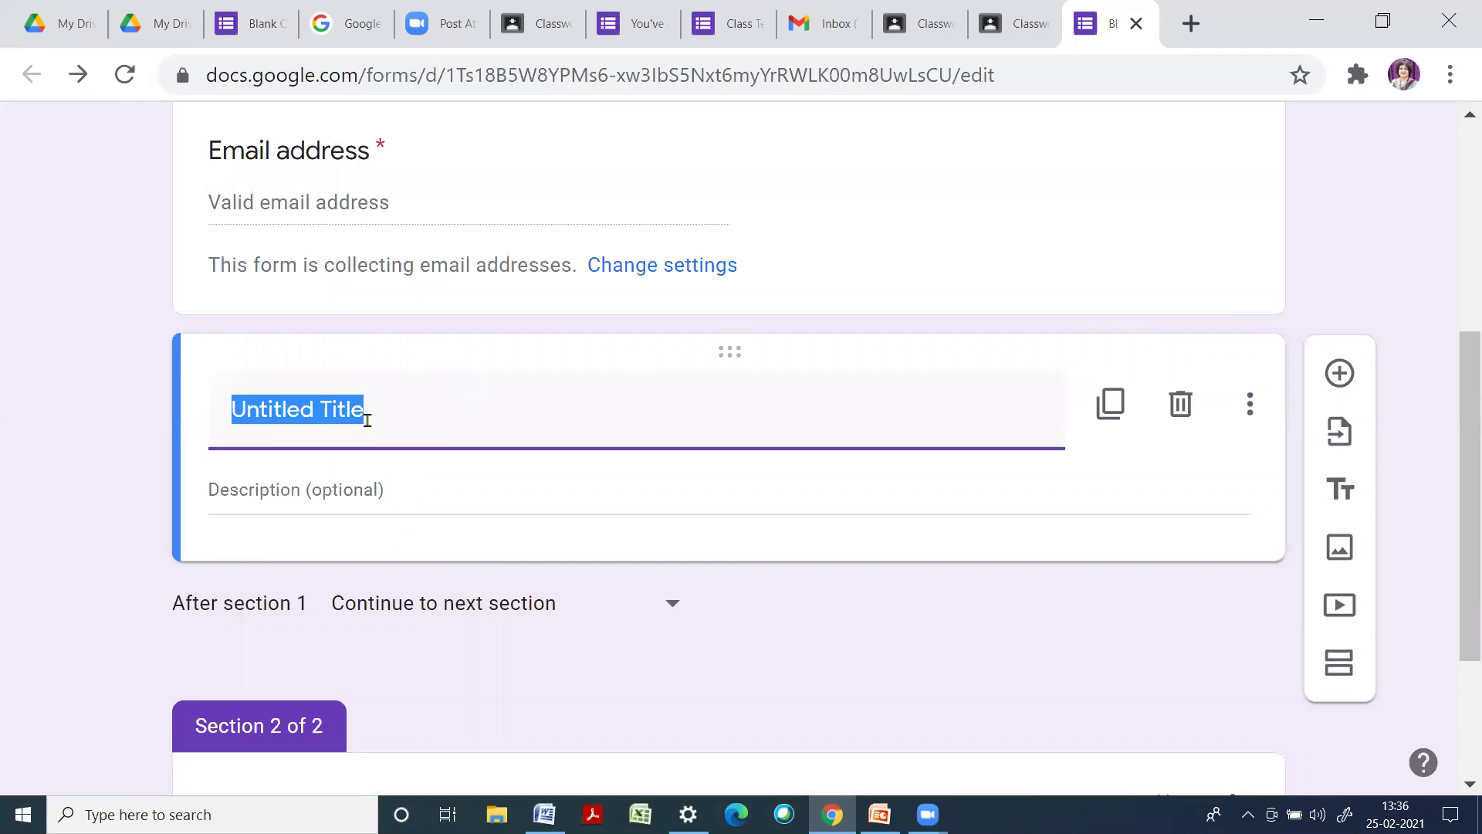
pyautogui.click(315, 410)
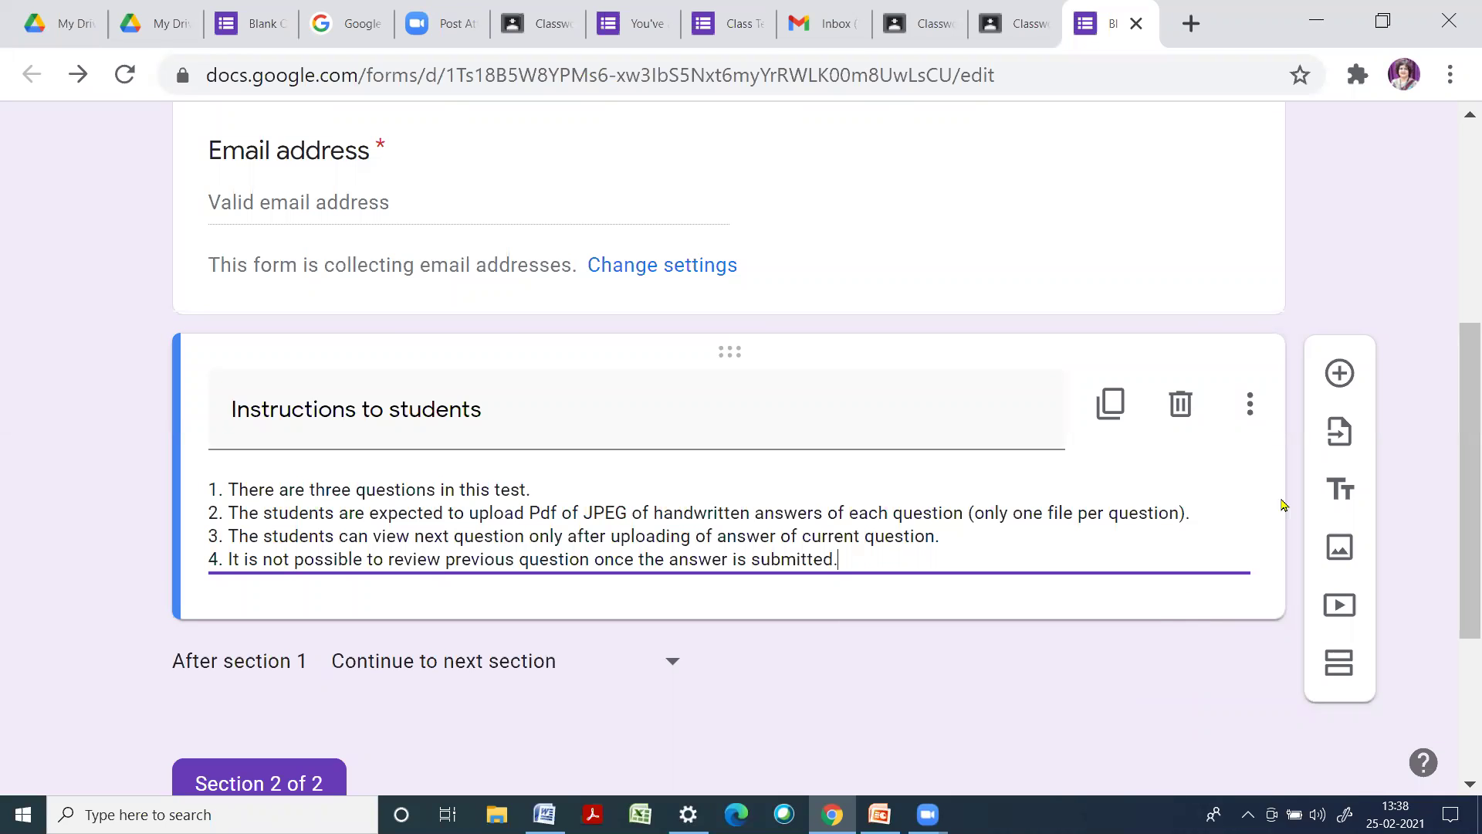
# Add a short answer question "Student's ID" below the instructions and make it required
pyautogui.click(1345, 376)
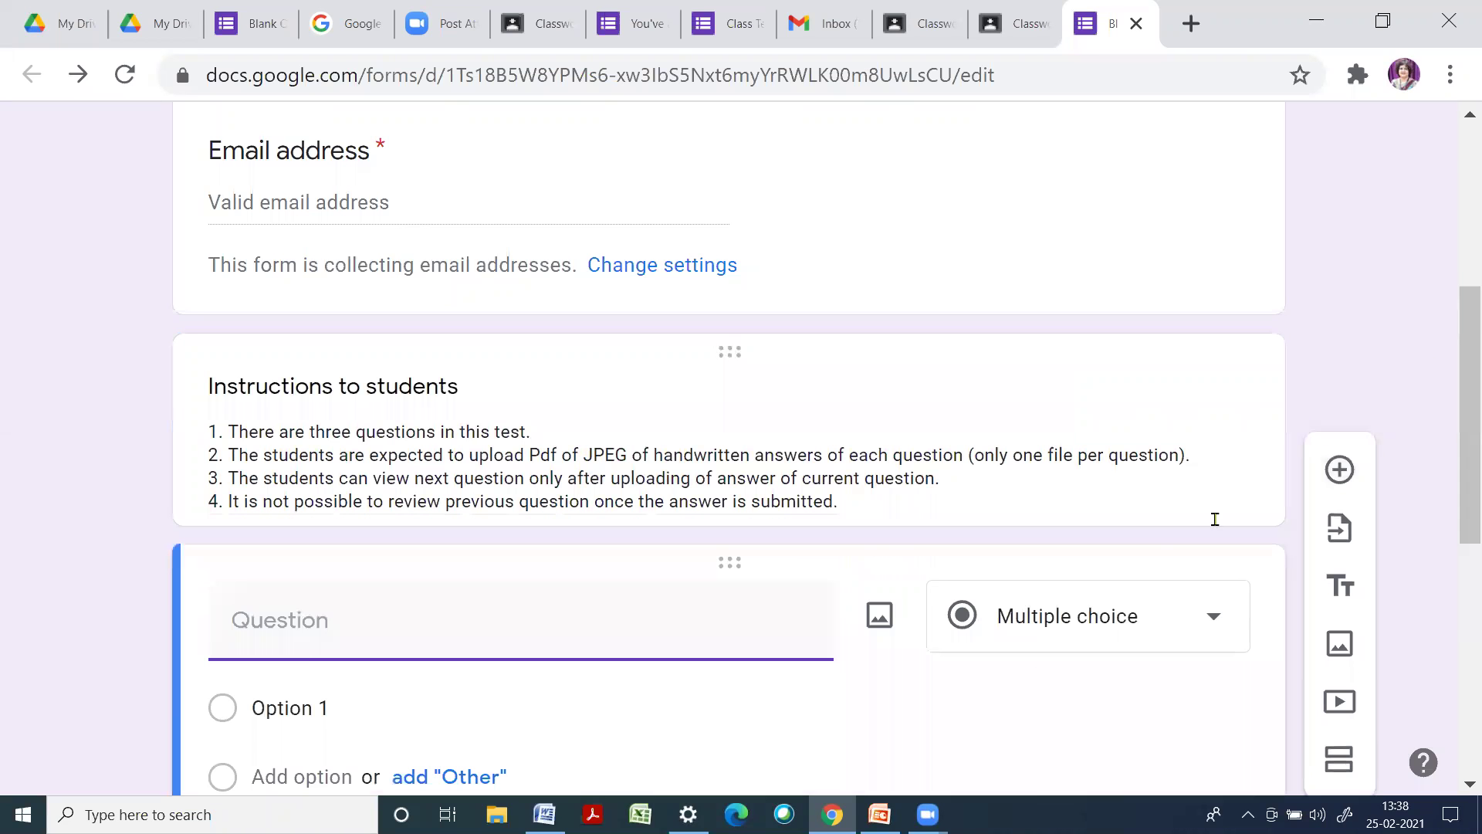
pyautogui.click(1214, 615)
pyautogui.click(1047, 190)
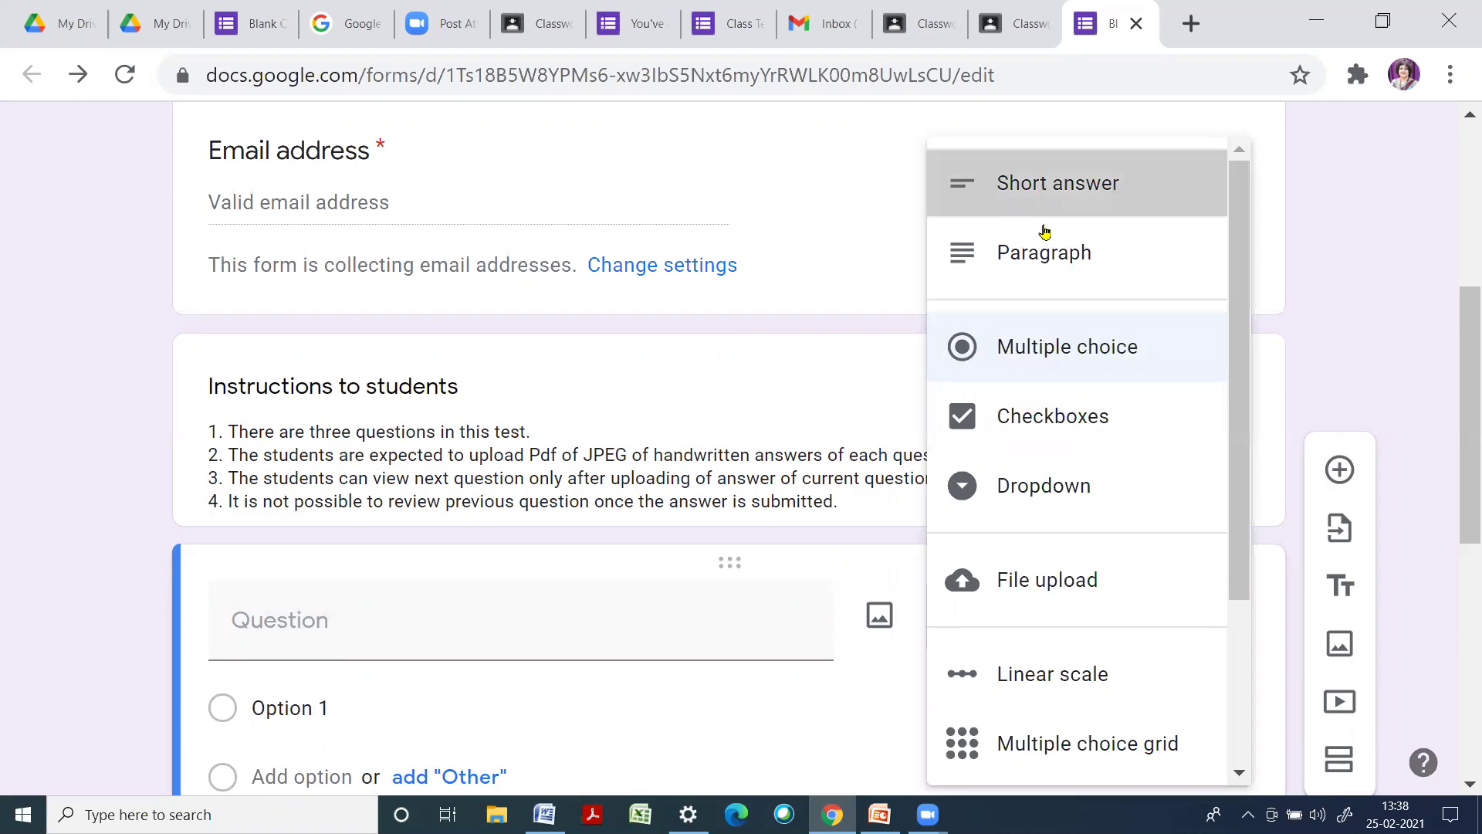
pyautogui.click(349, 625)
pyautogui.rightClick(348, 627)
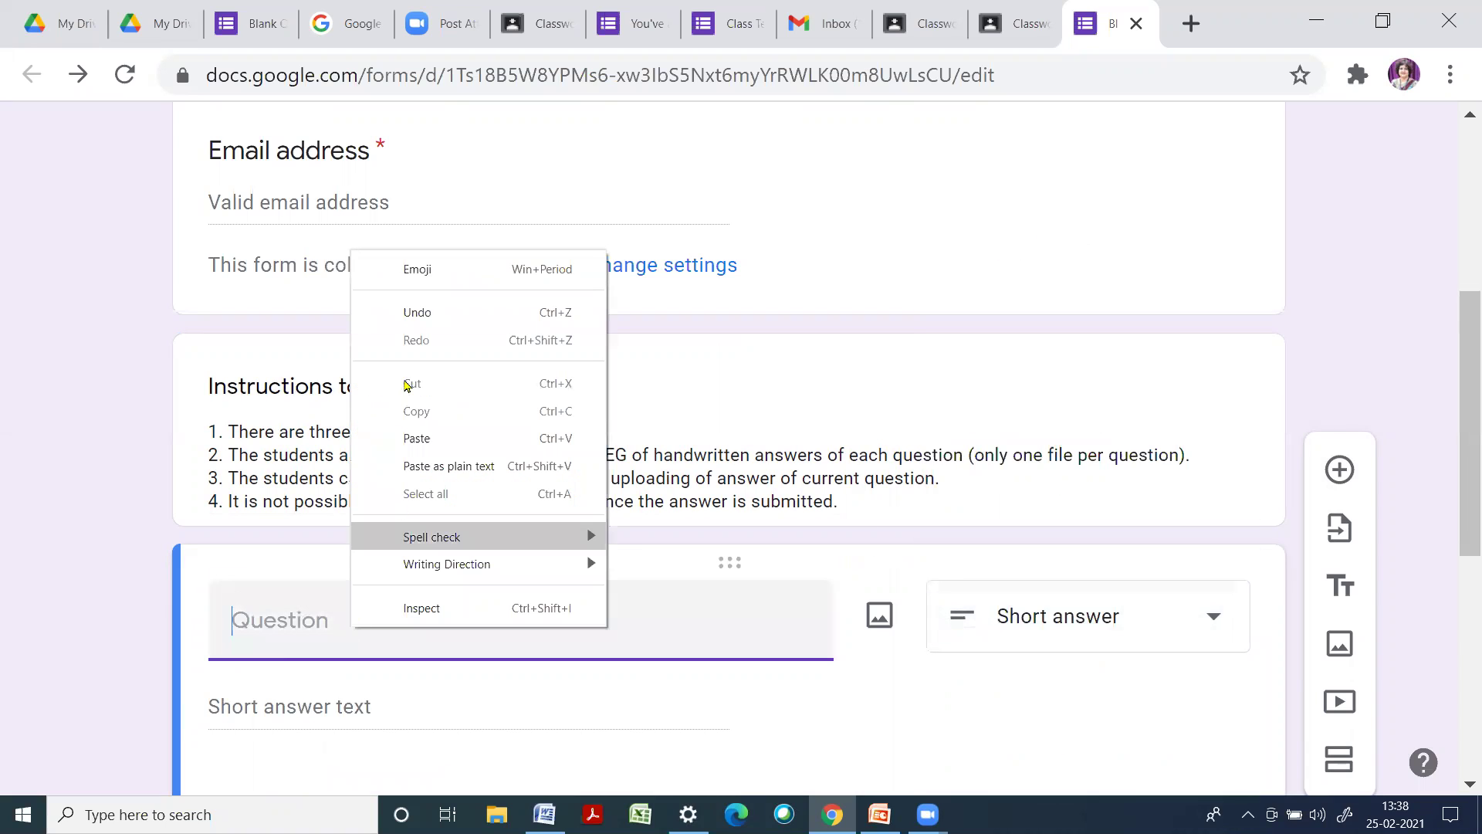
pyautogui.click(444, 448)
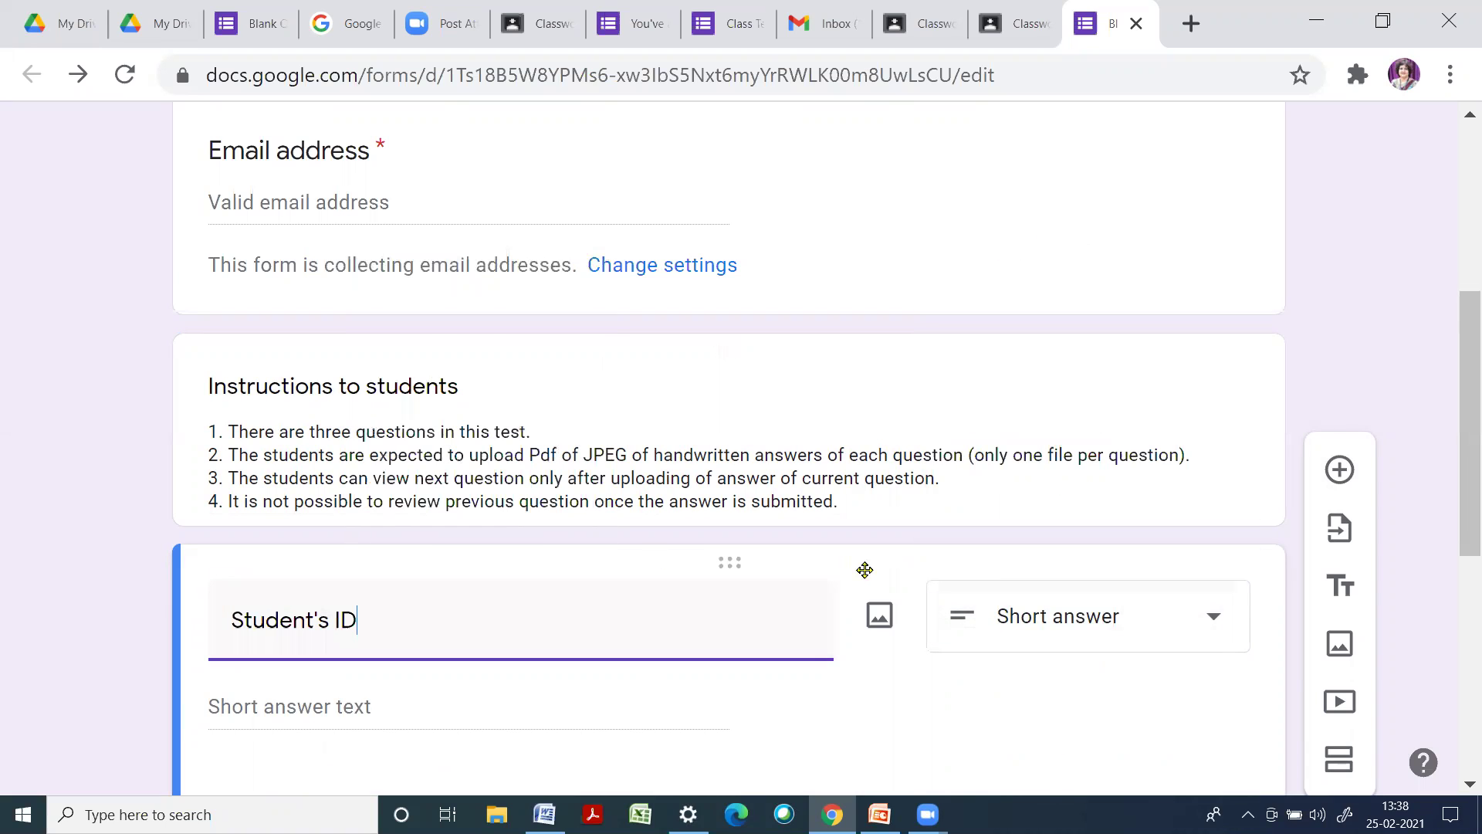
pyautogui.scroll(-3, 1150, 587)
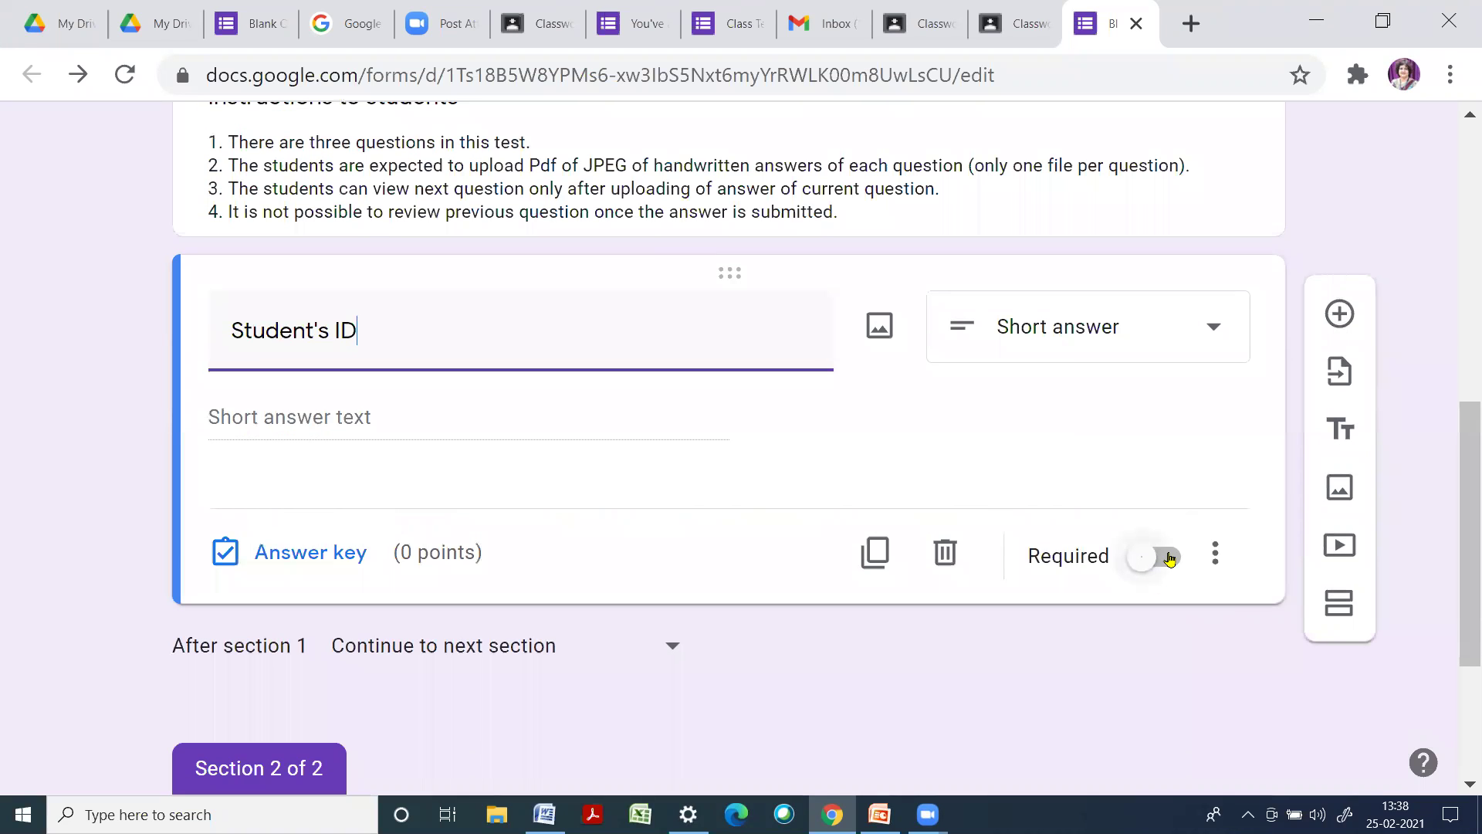
pyautogui.click(1167, 562)
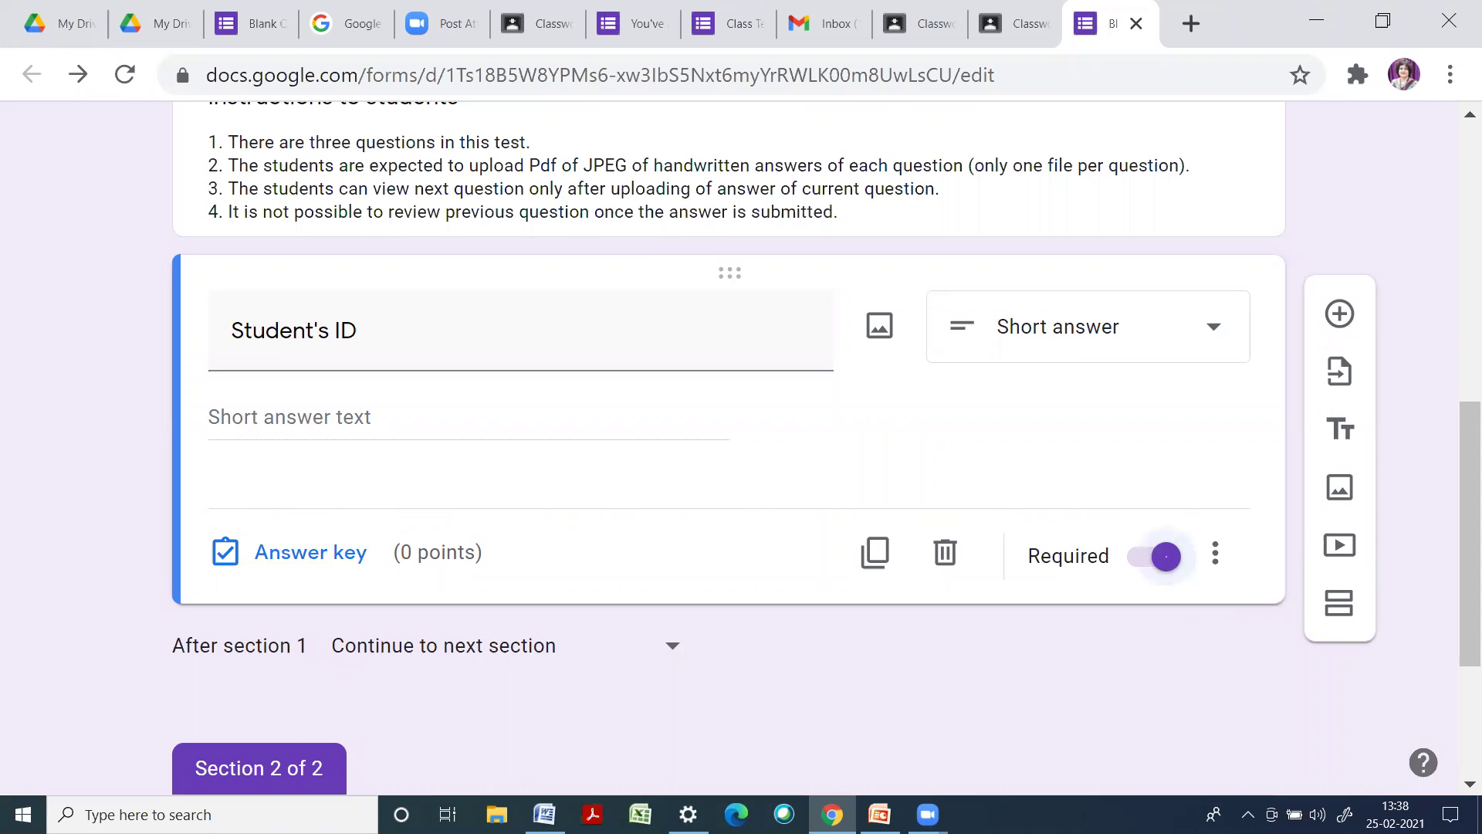
# Add a short answer question "Student's Name" below the Student's ID question and make it required
pyautogui.click(1340, 314)
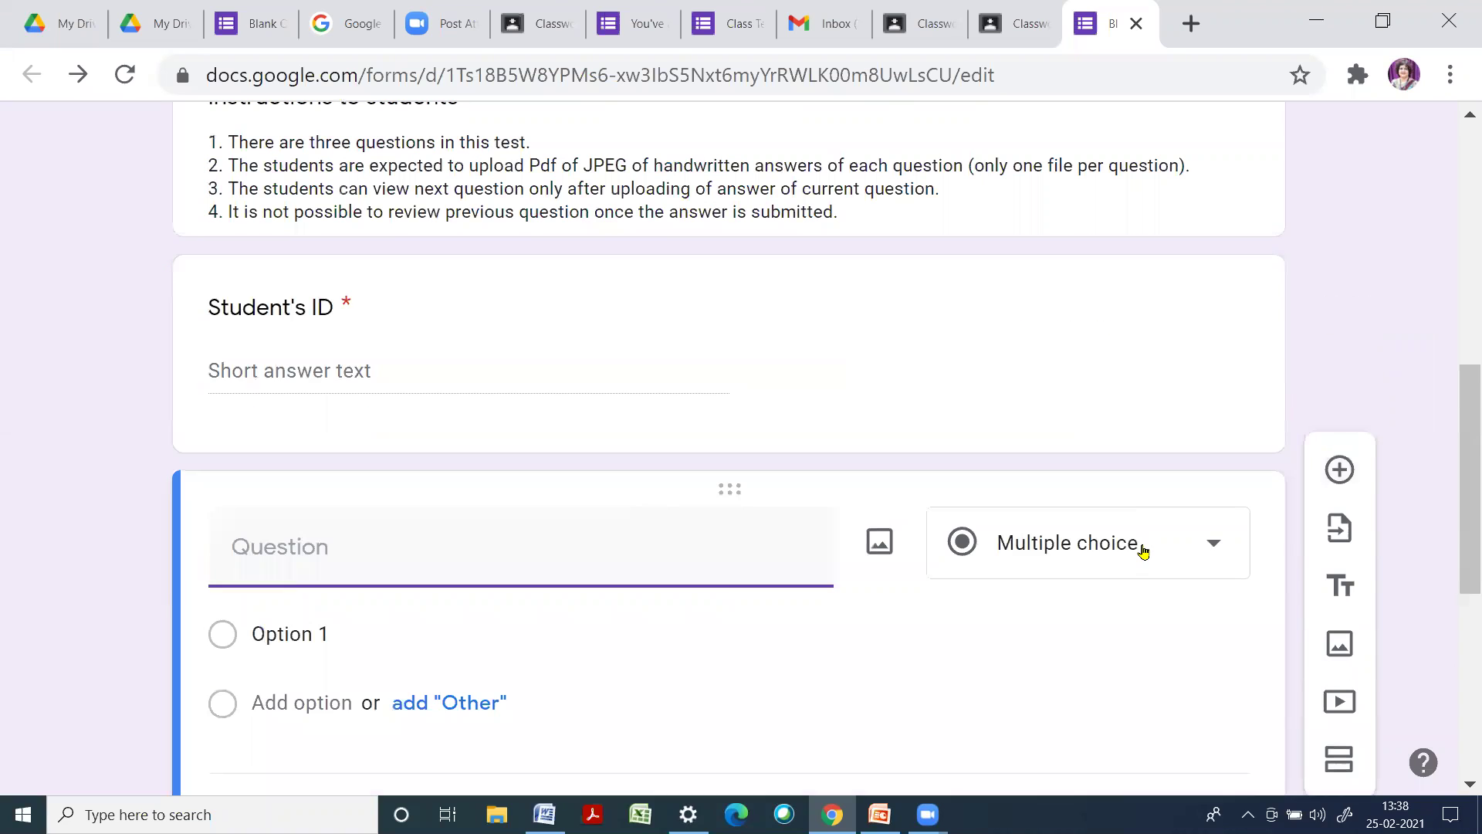
pyautogui.write('Stu')
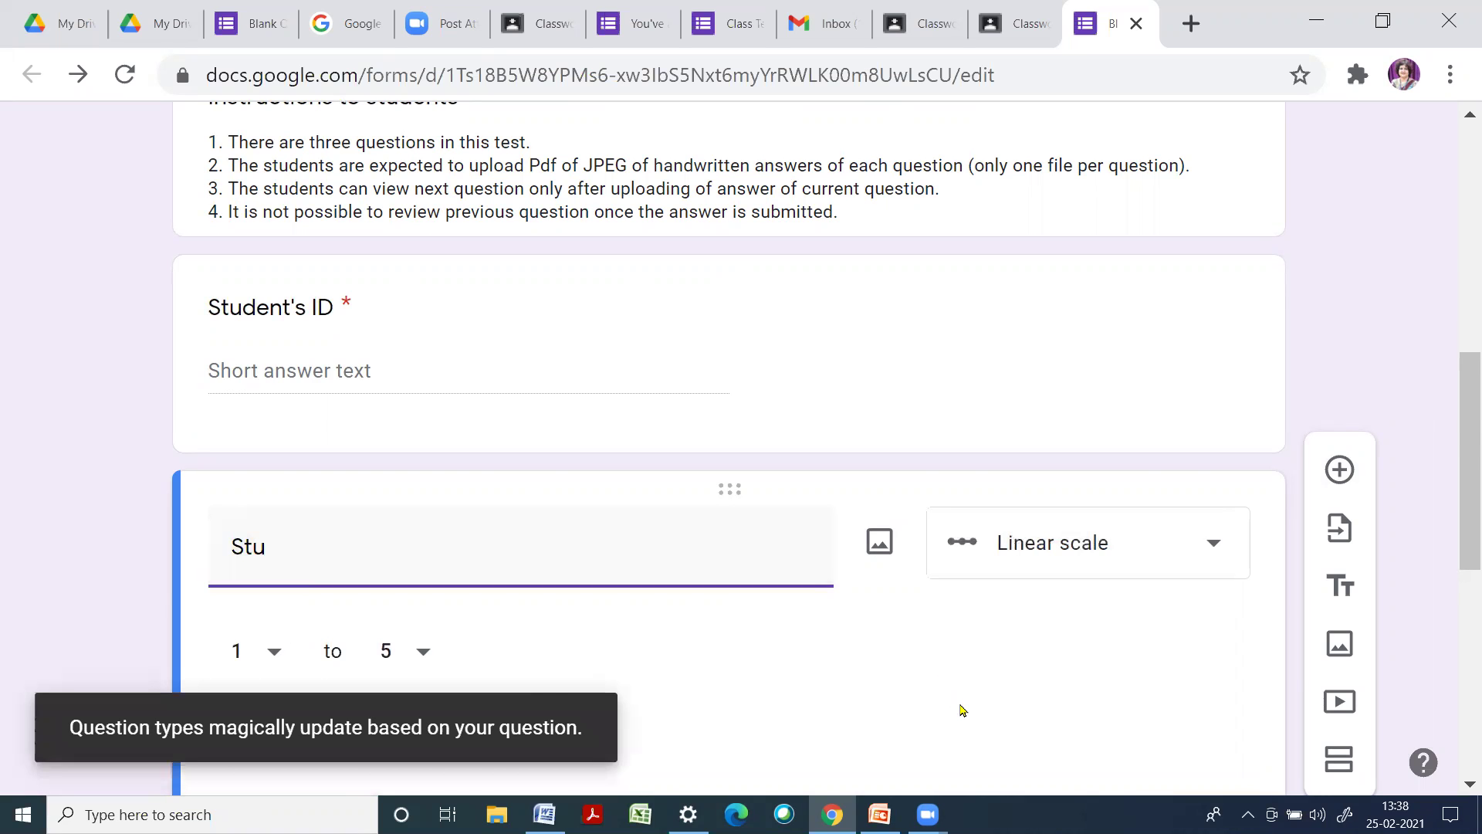
pyautogui.write("dent's Name")
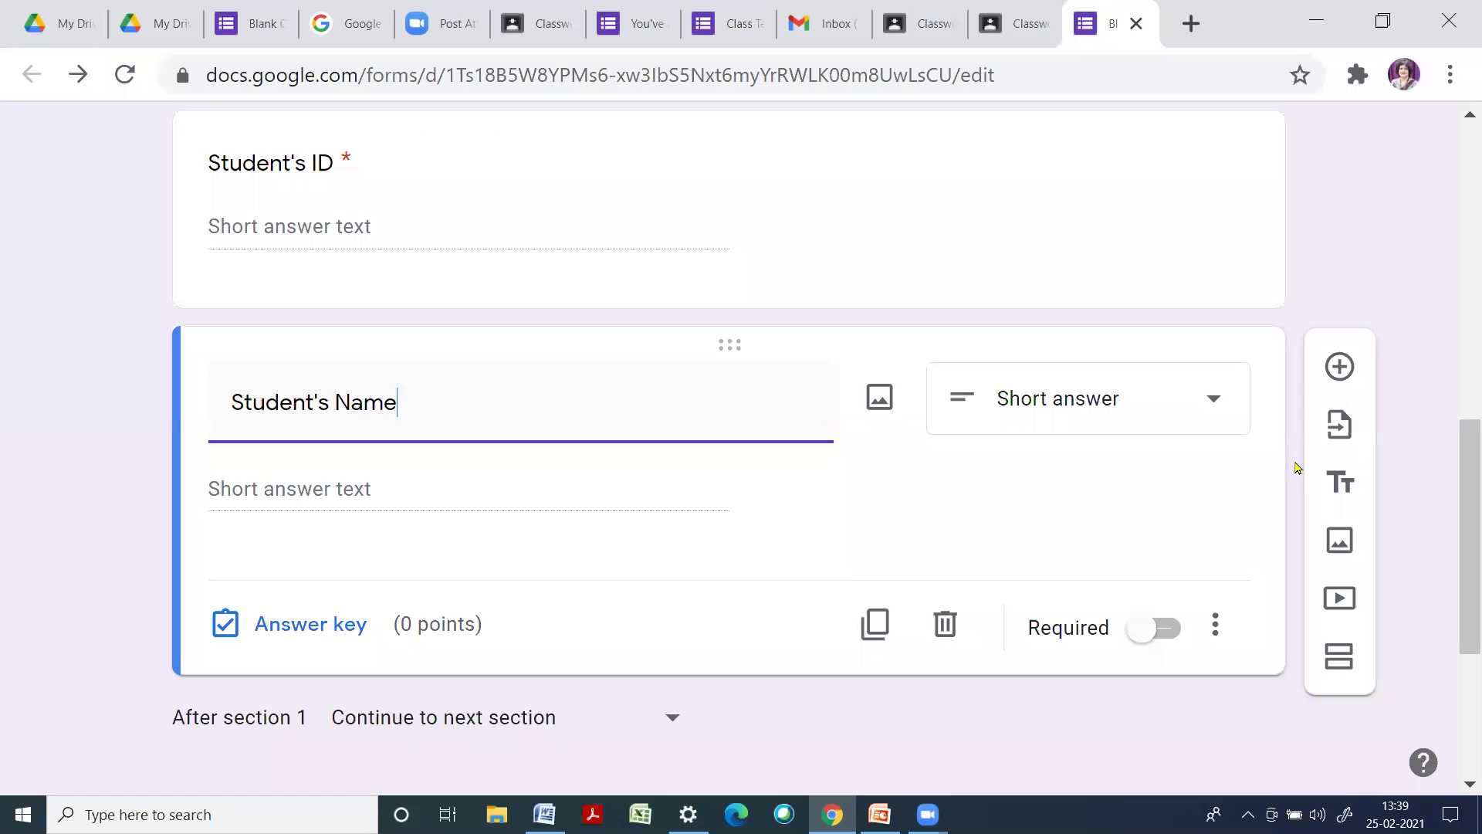
pyautogui.click(1174, 629)
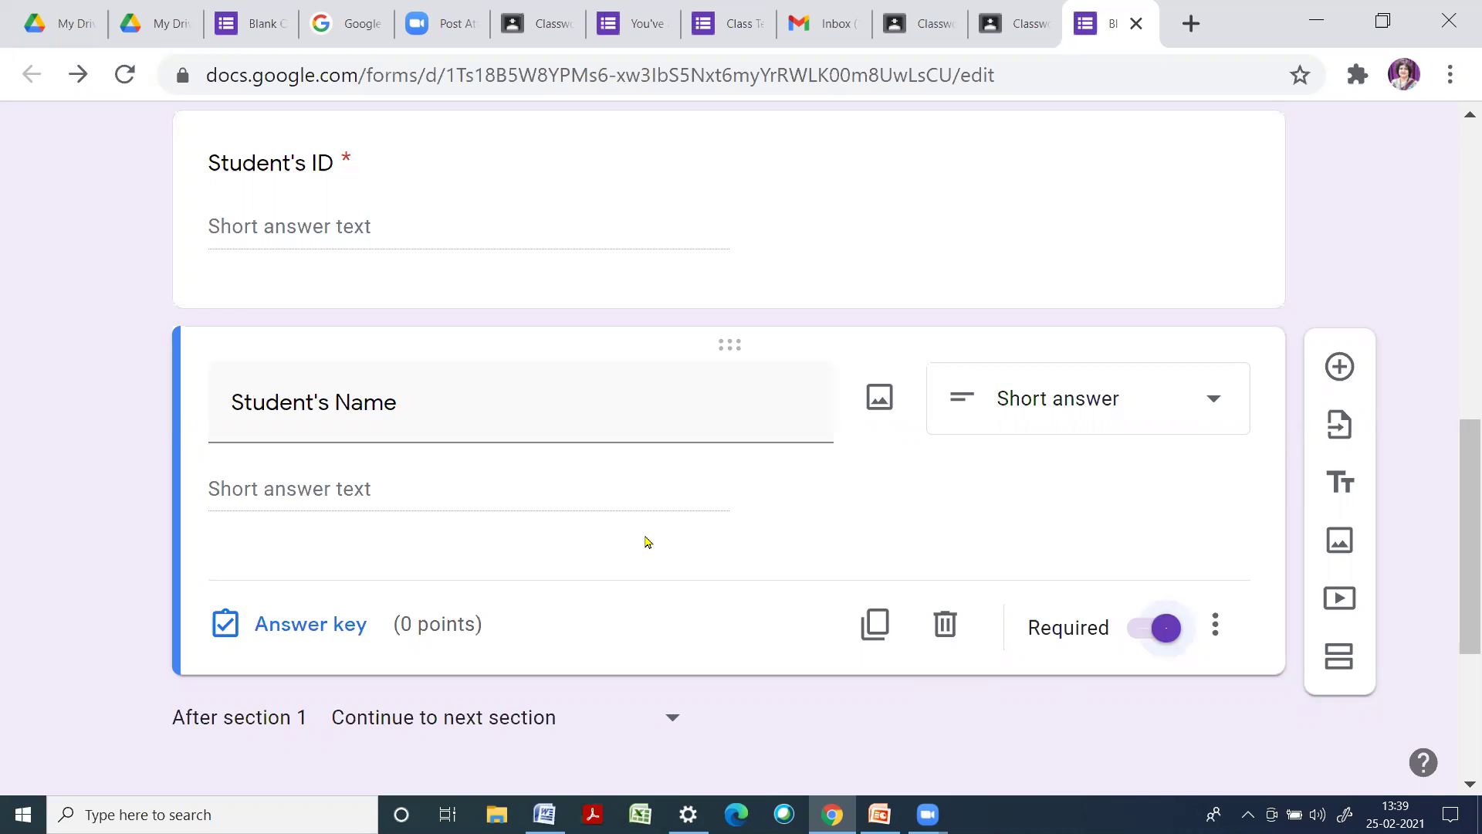
# Add a new section after the Student's Name question and title it "Q. 1: Answer the following"
pyautogui.scroll(5, 645, 533)
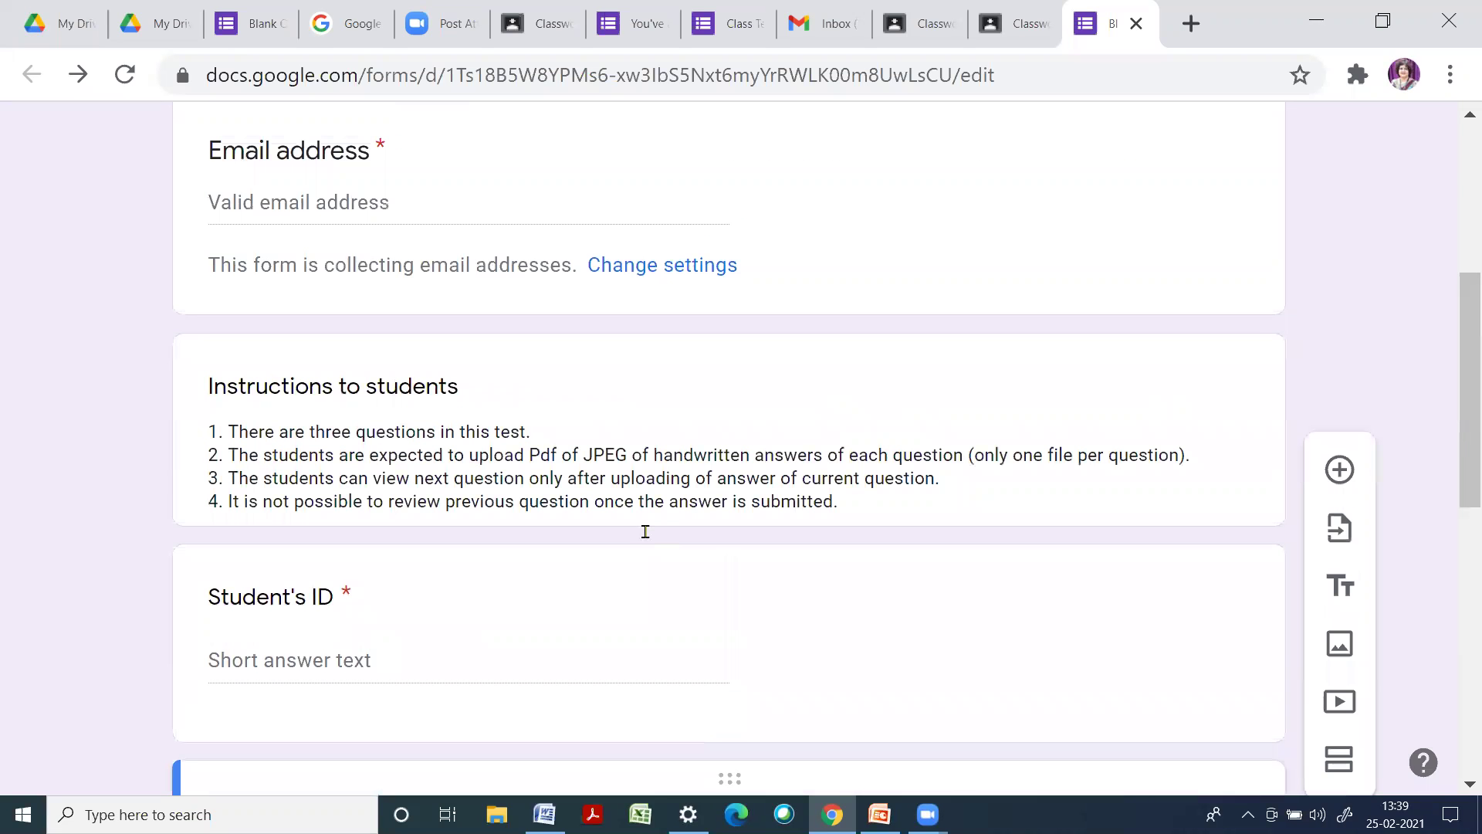
pyautogui.scroll(3, 645, 533)
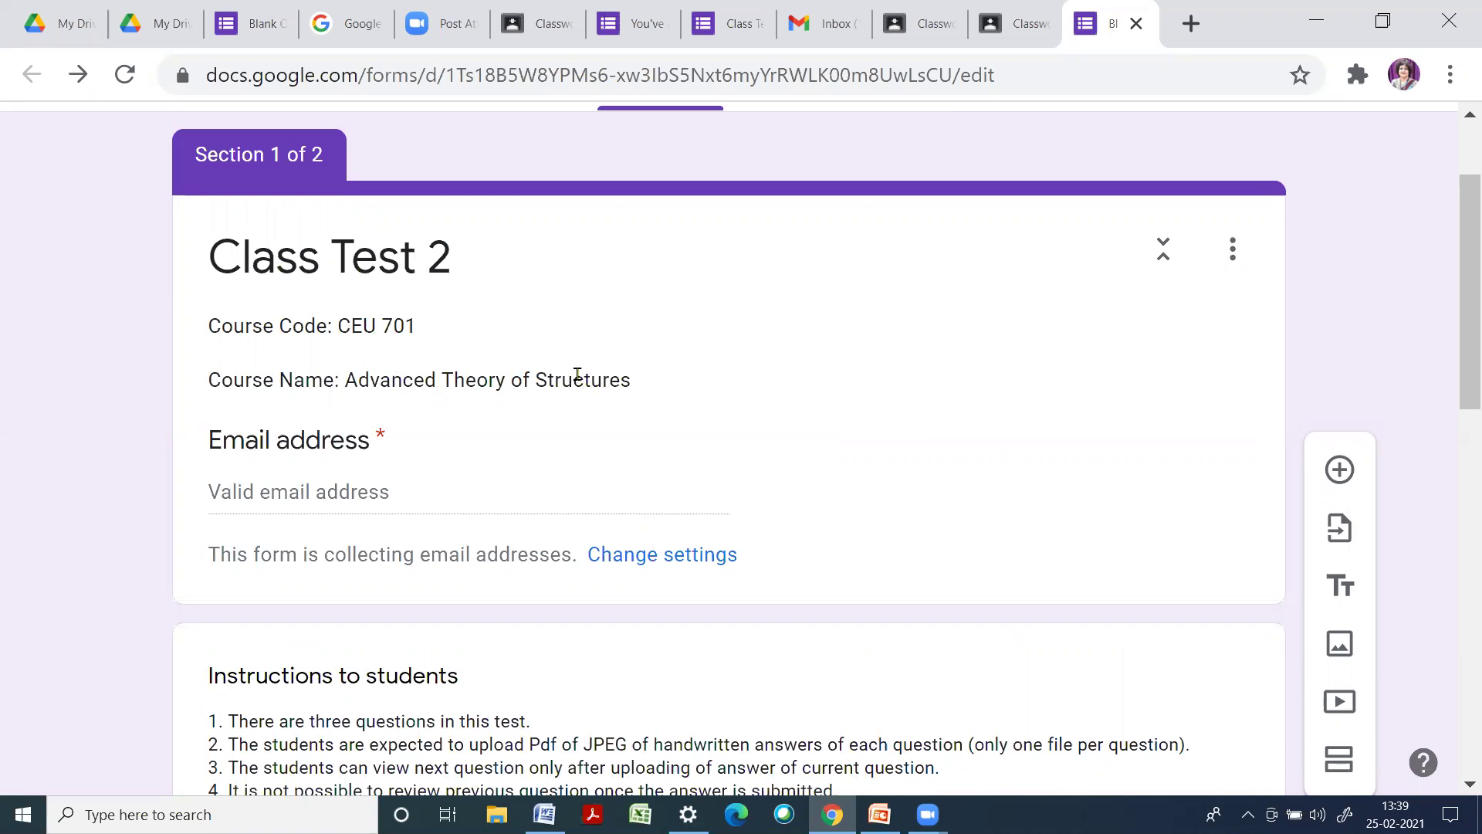
pyautogui.scroll(-3, 579, 376)
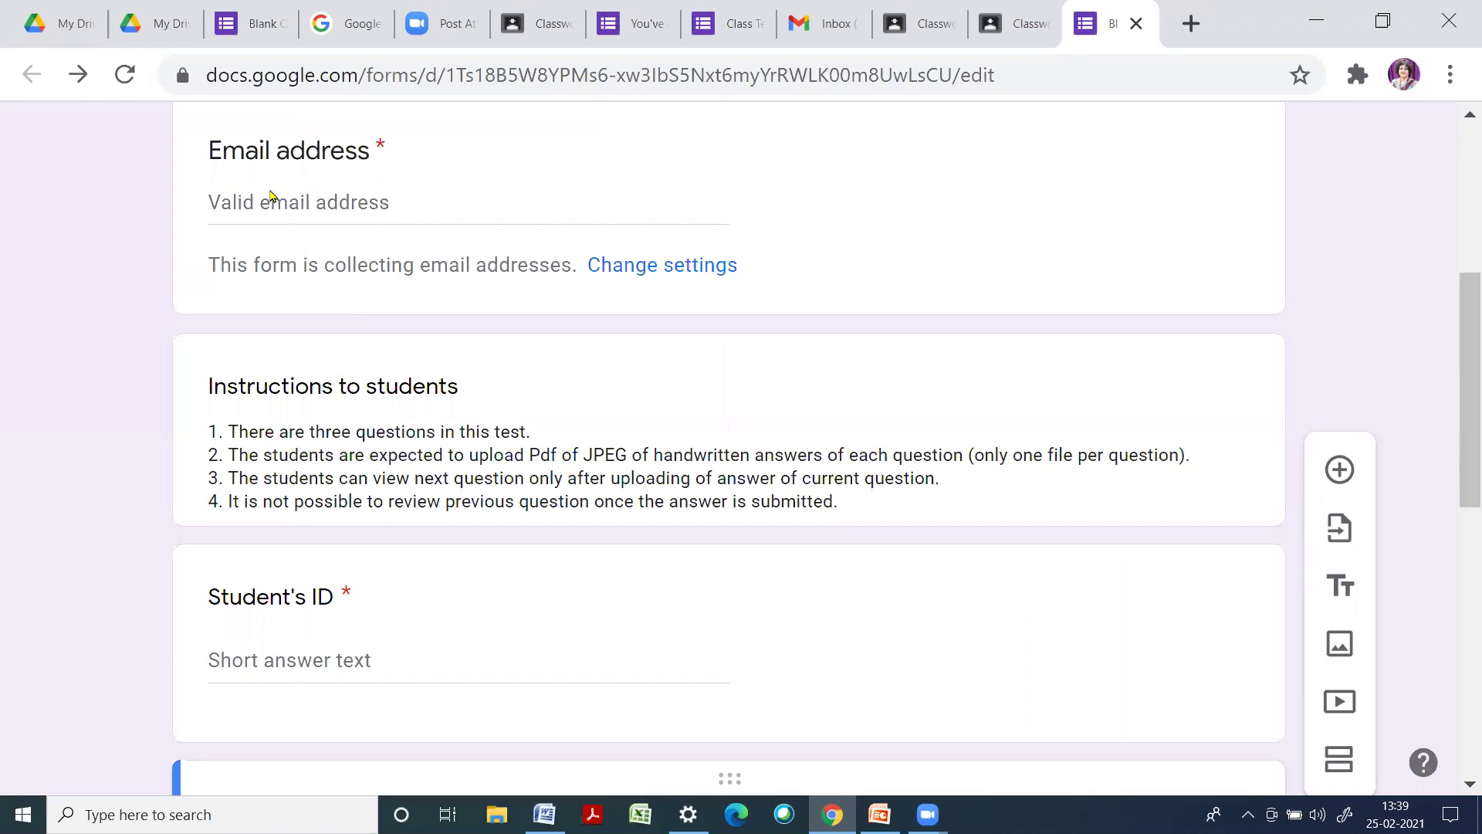
pyautogui.scroll(-3, 502, 430)
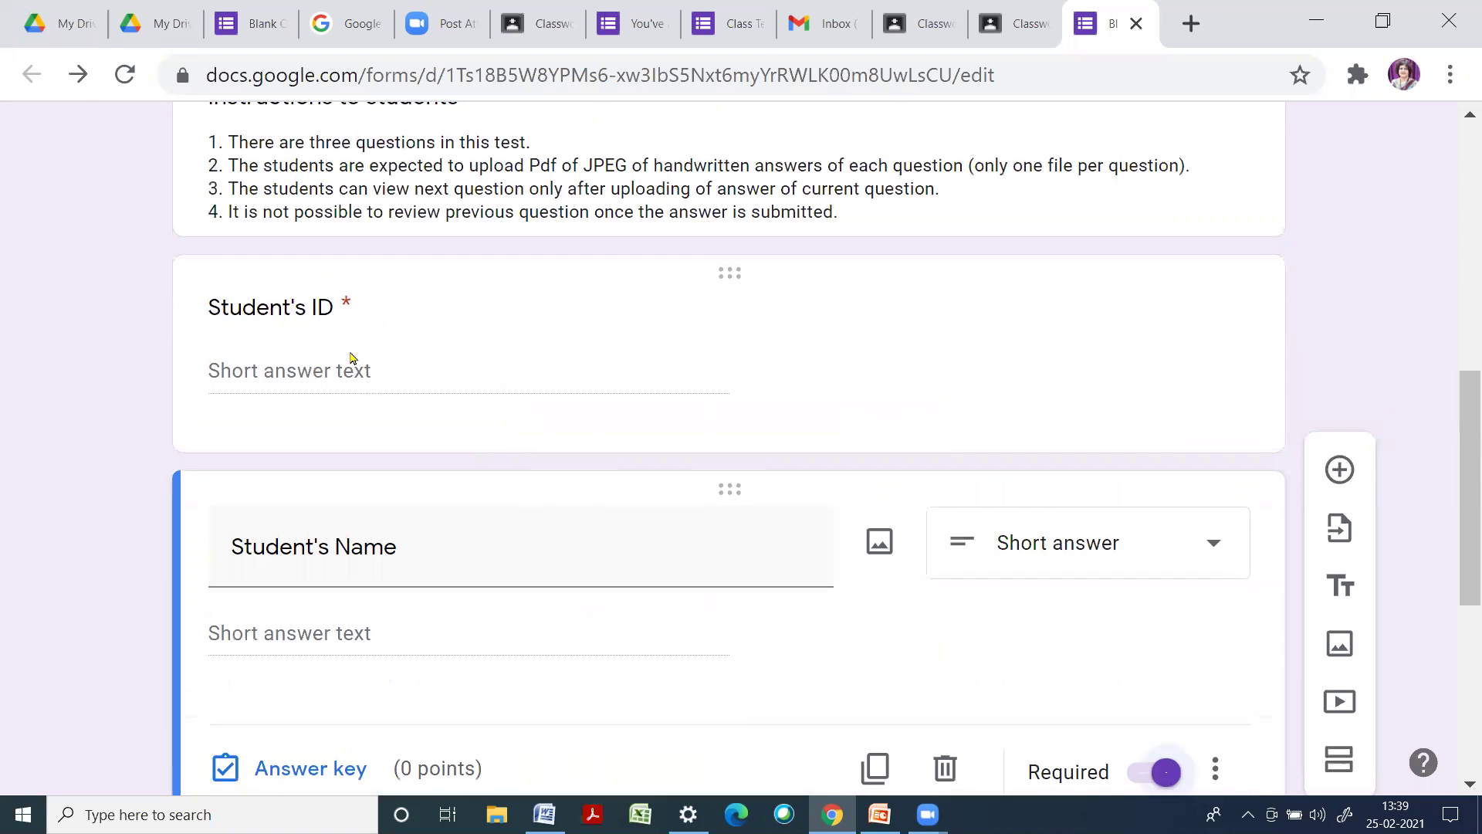
pyautogui.scroll(-2, 437, 645)
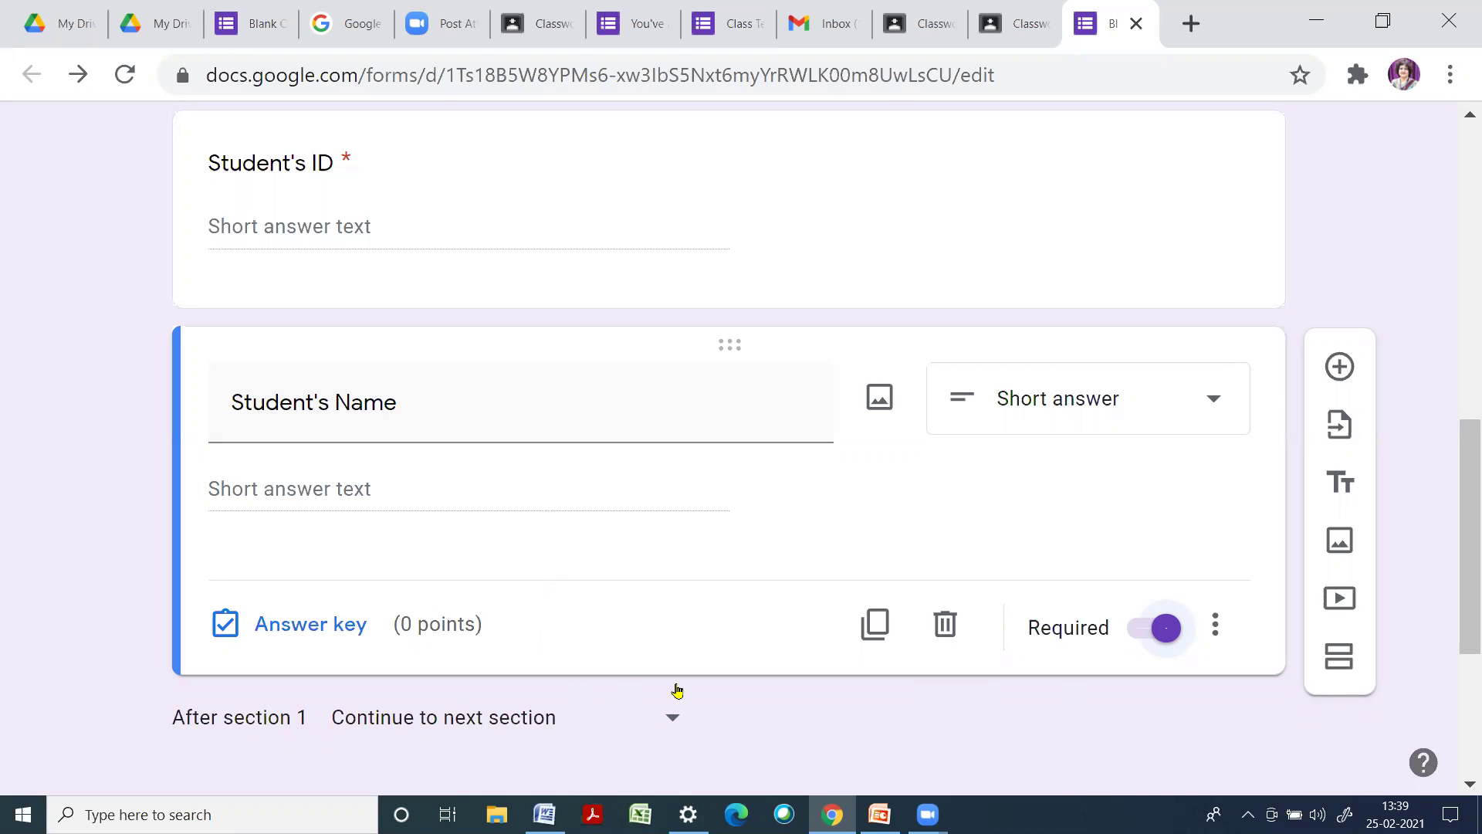
pyautogui.click(1343, 666)
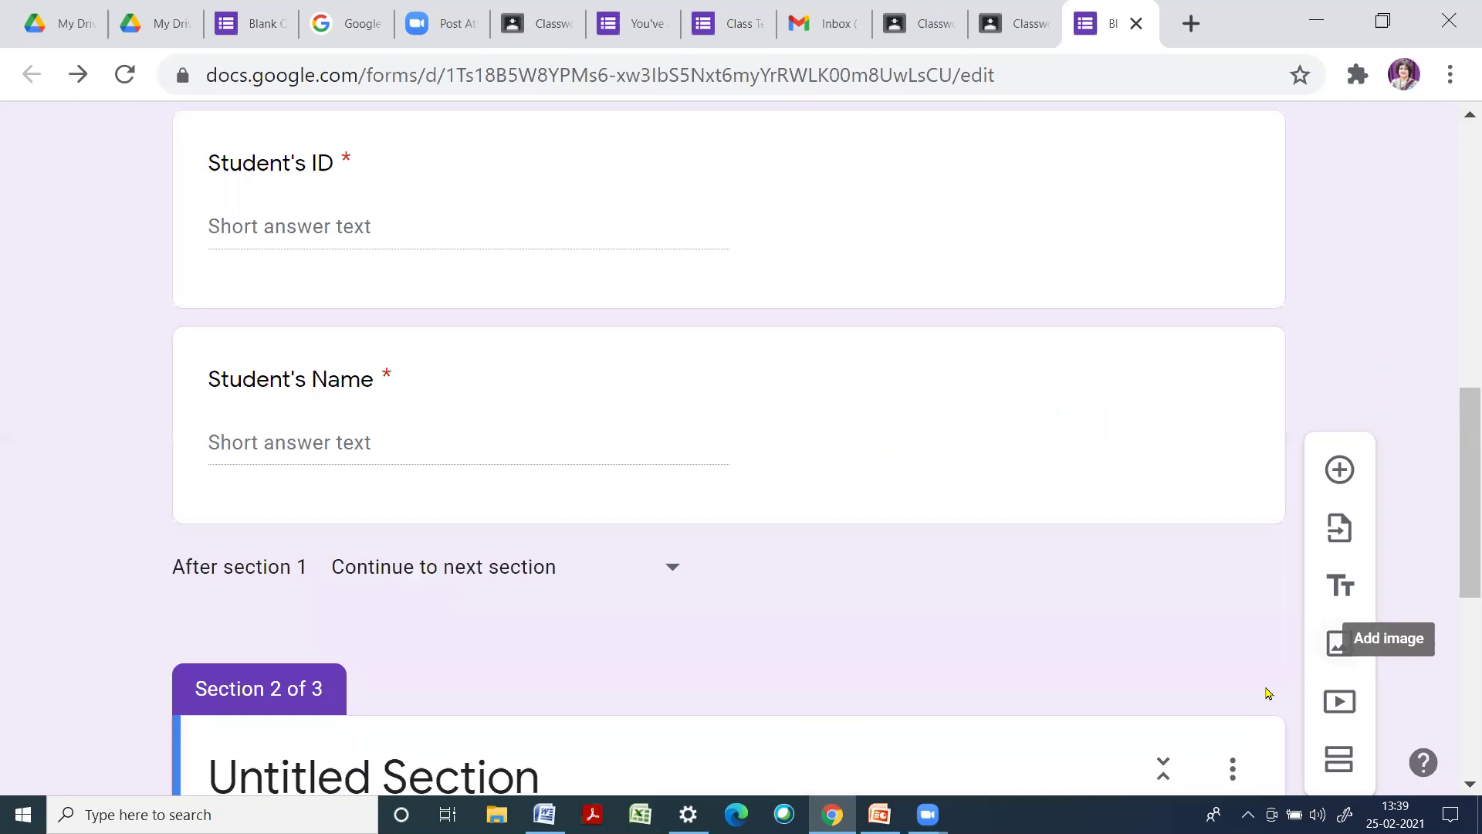
pyautogui.scroll(-3, 348, 486)
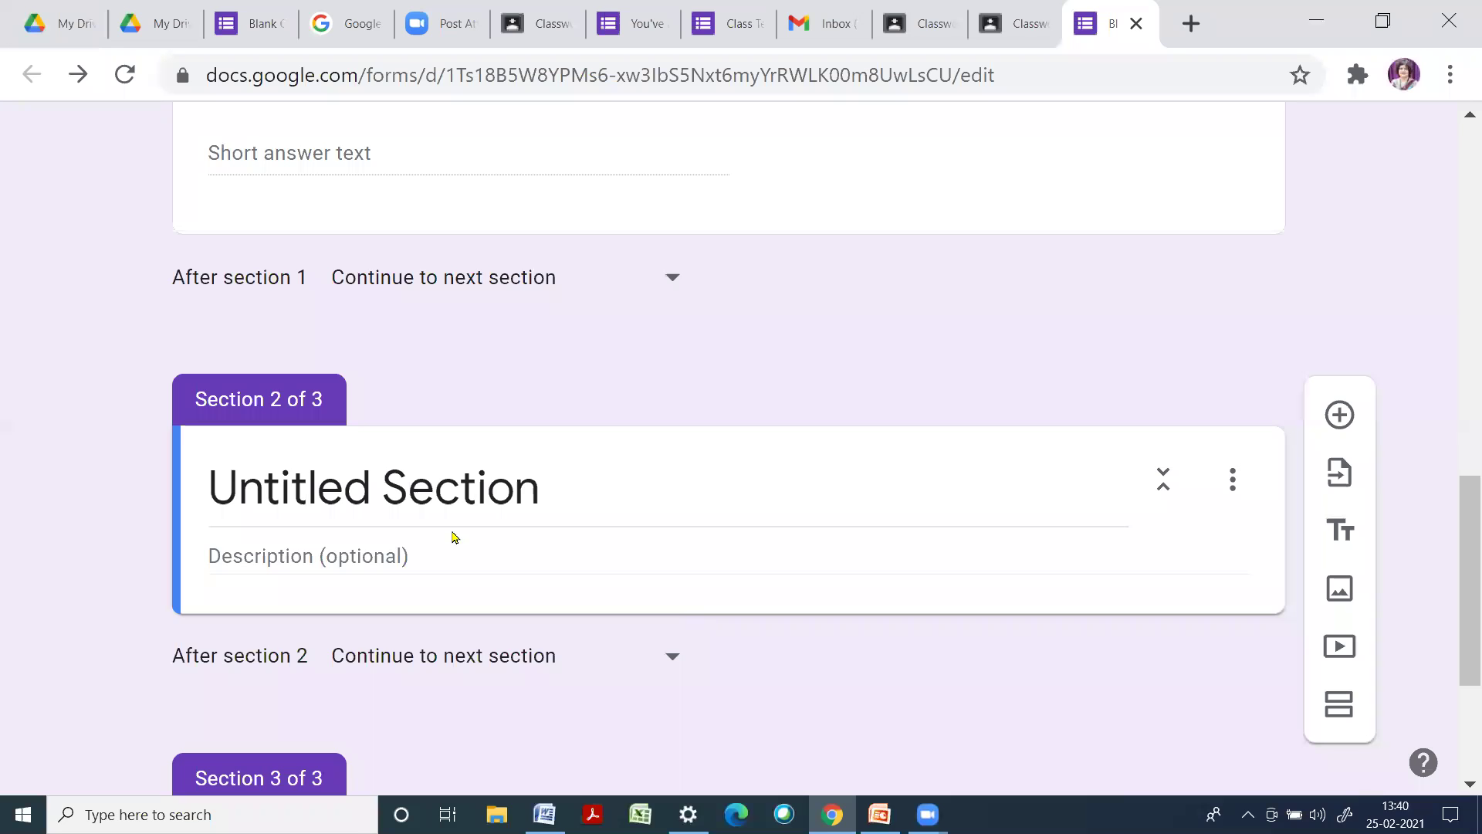
pyautogui.click(449, 487)
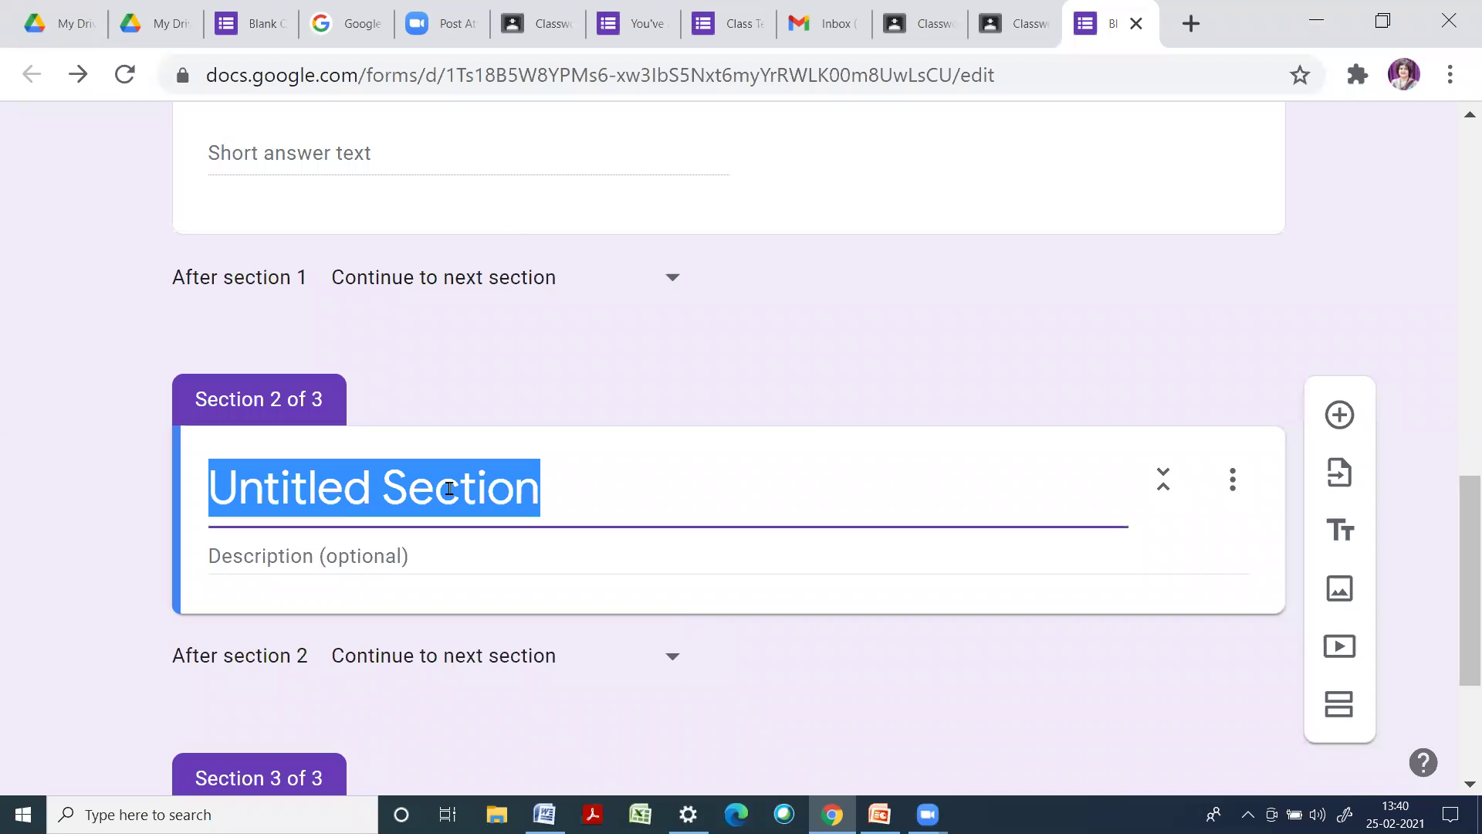
pyautogui.rightClick(451, 488)
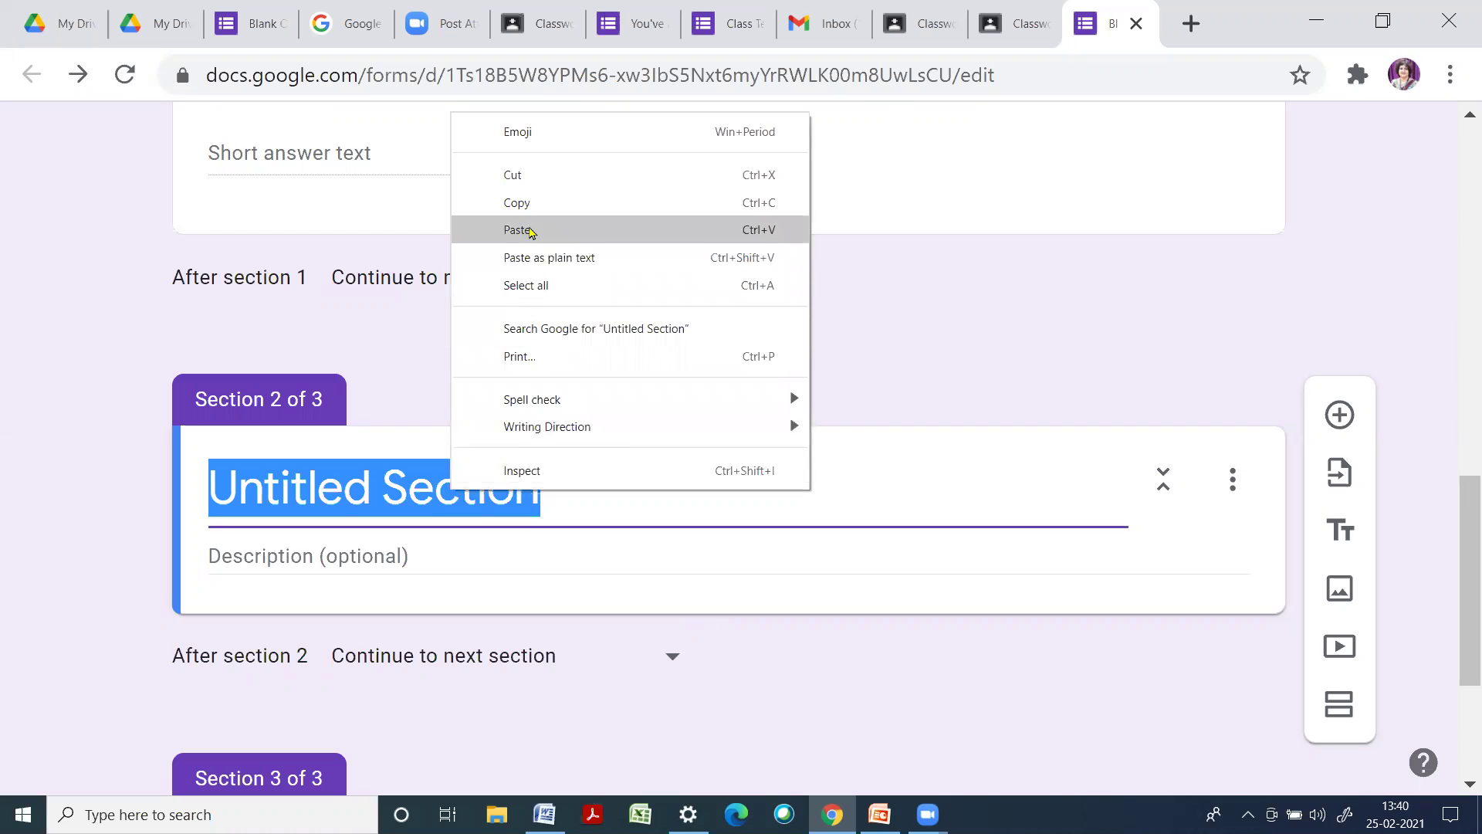
pyautogui.click(518, 230)
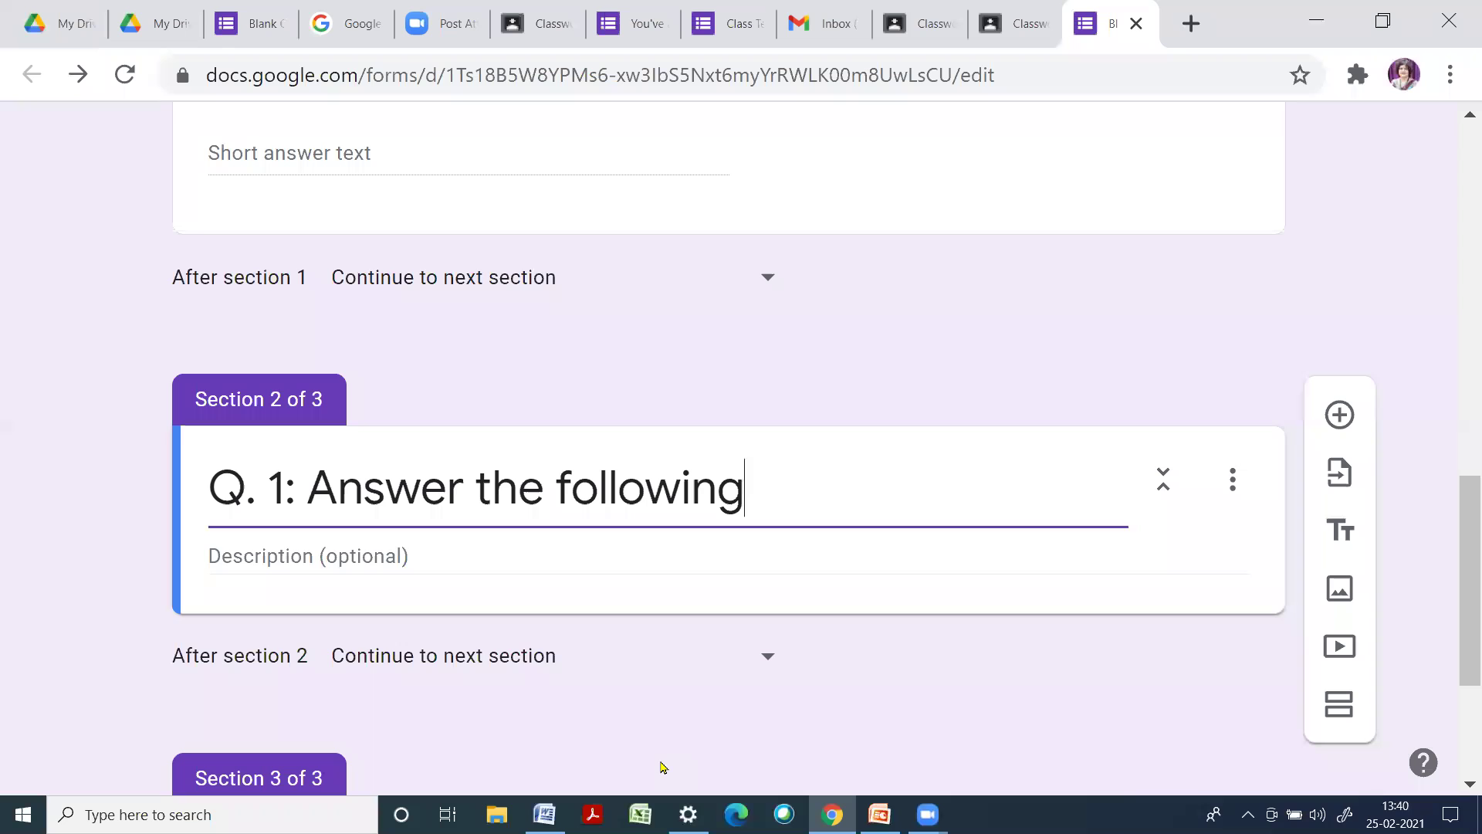
# Add a question to the Q. 1 section and paste the 5-mark text offering the slope deflection or finite difference derivation
pyautogui.click(1334, 417)
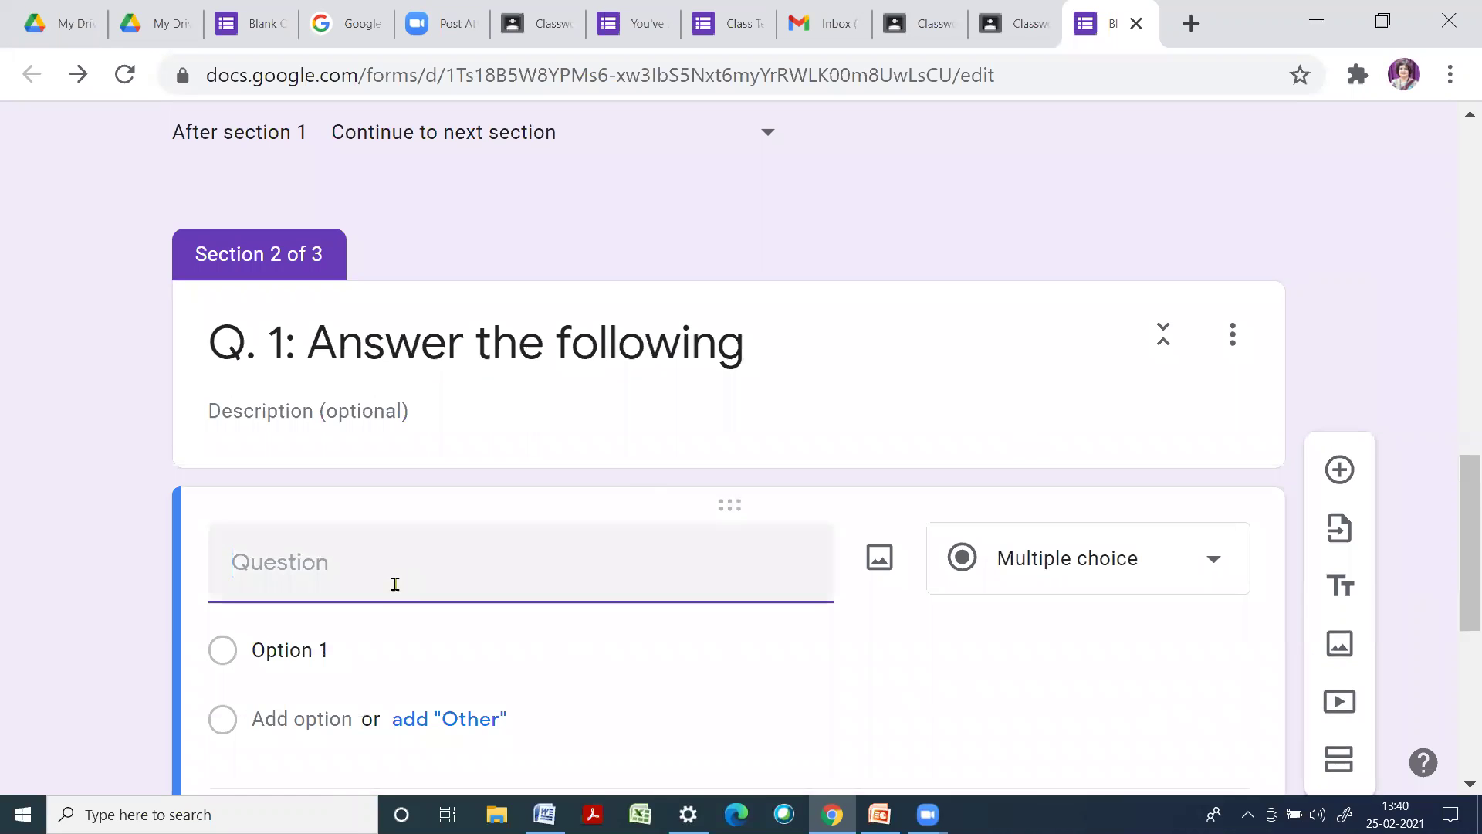
pyautogui.rightClick(283, 576)
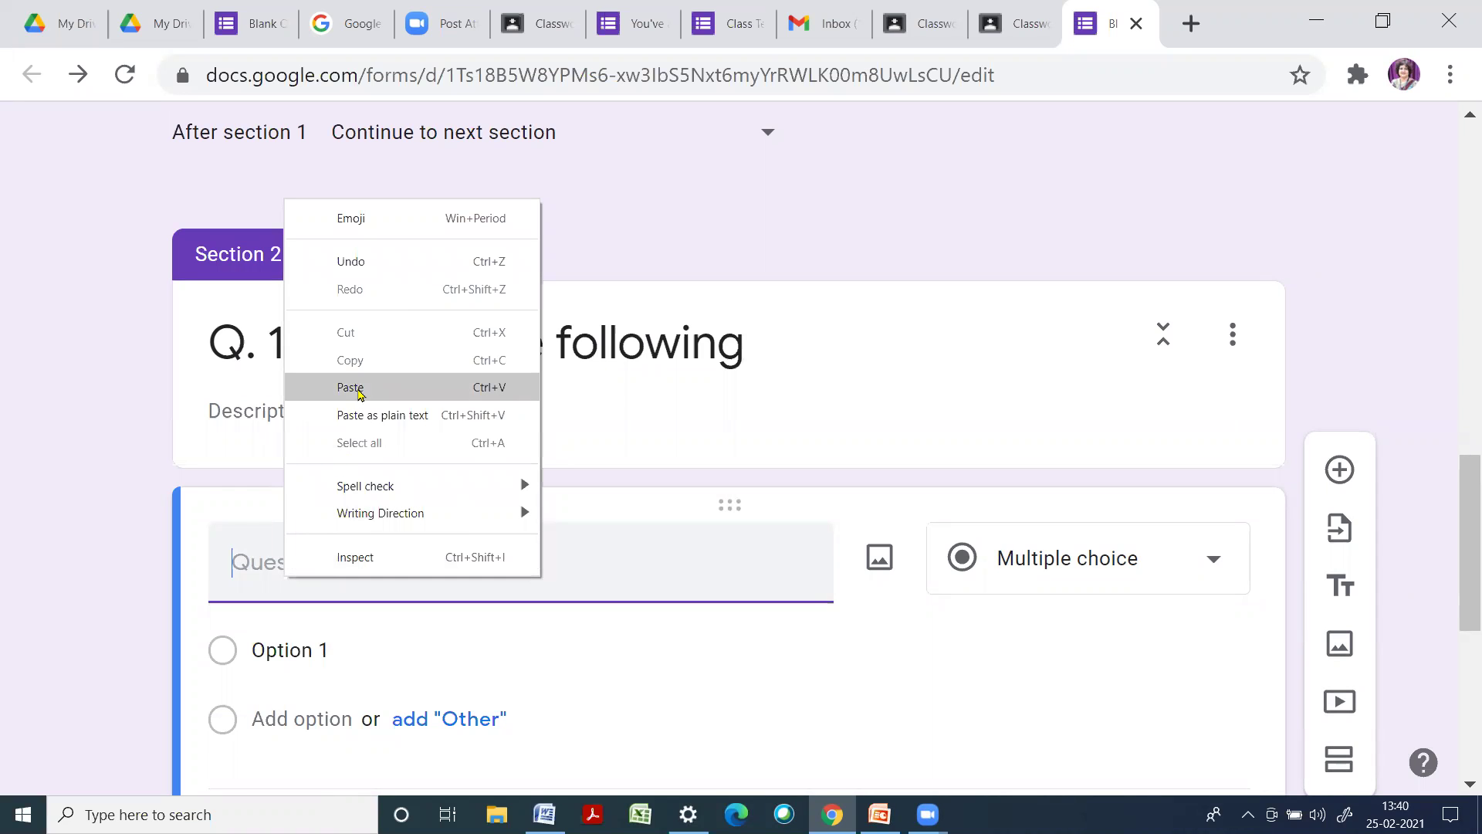
pyautogui.click(358, 390)
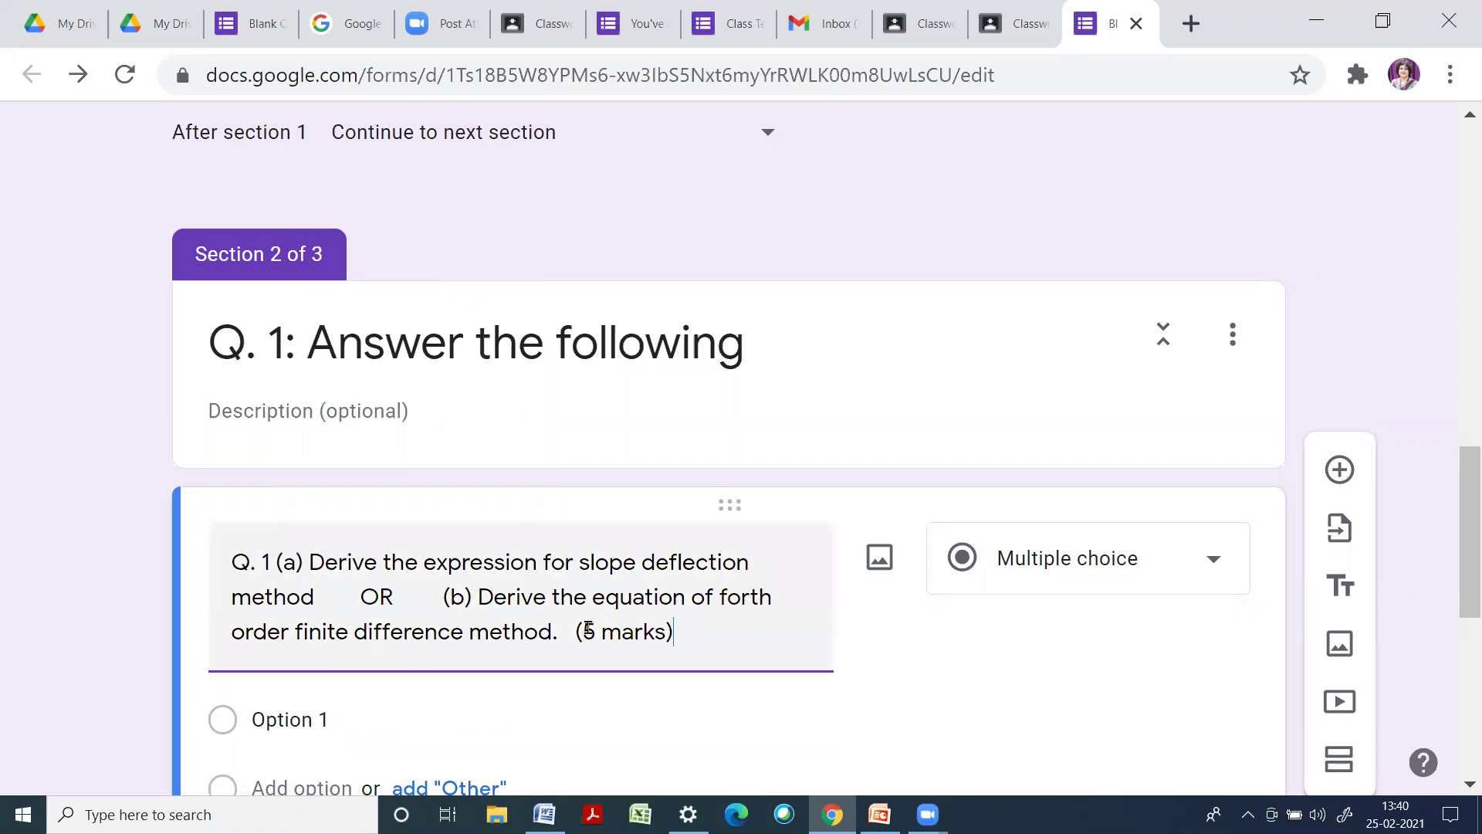
# Change the Q. 1 question's type to File upload and let respondents upload files to Drive
pyautogui.click(1215, 566)
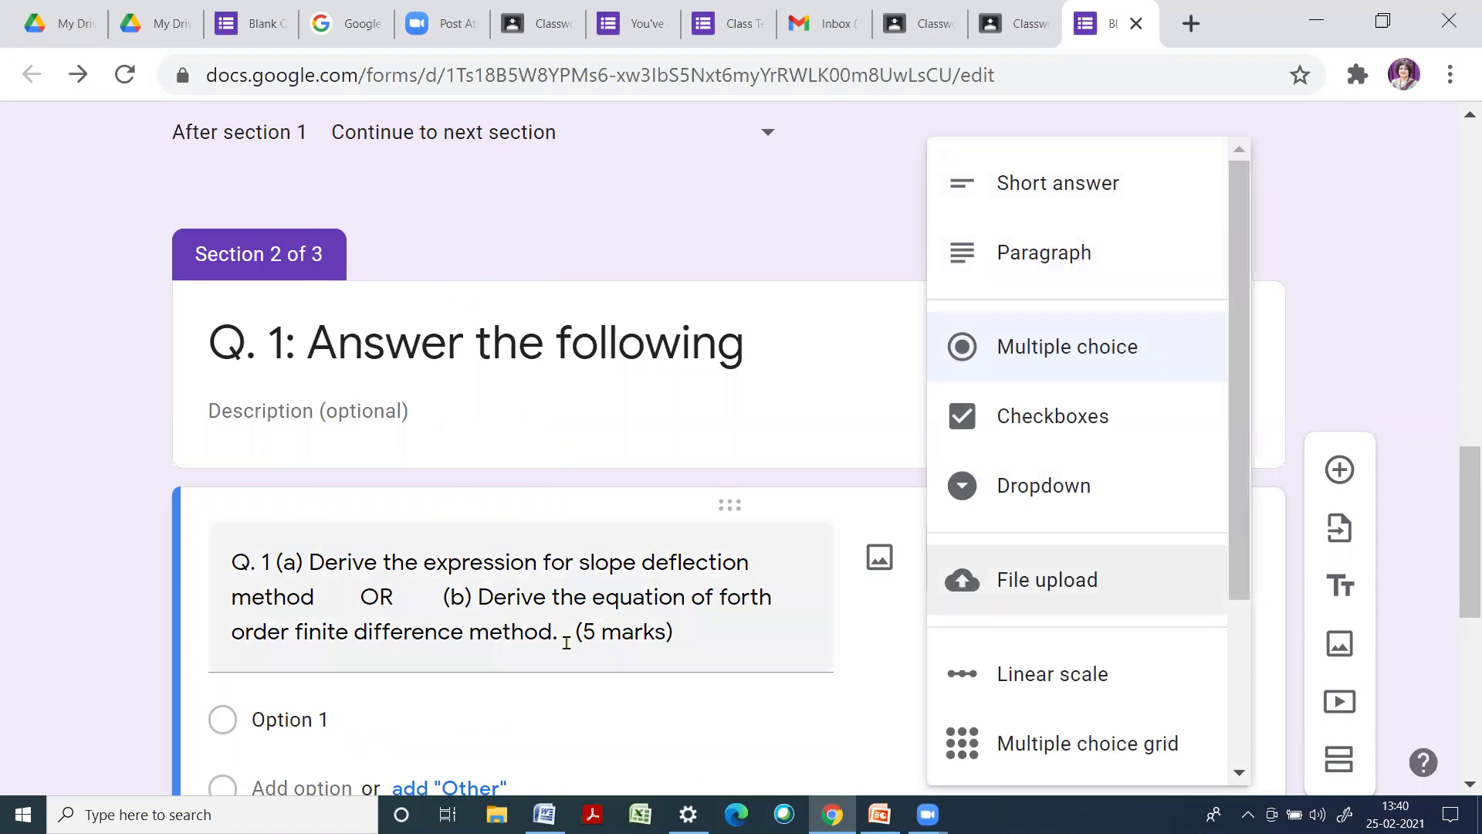
pyautogui.scroll(-2, 1146, 480)
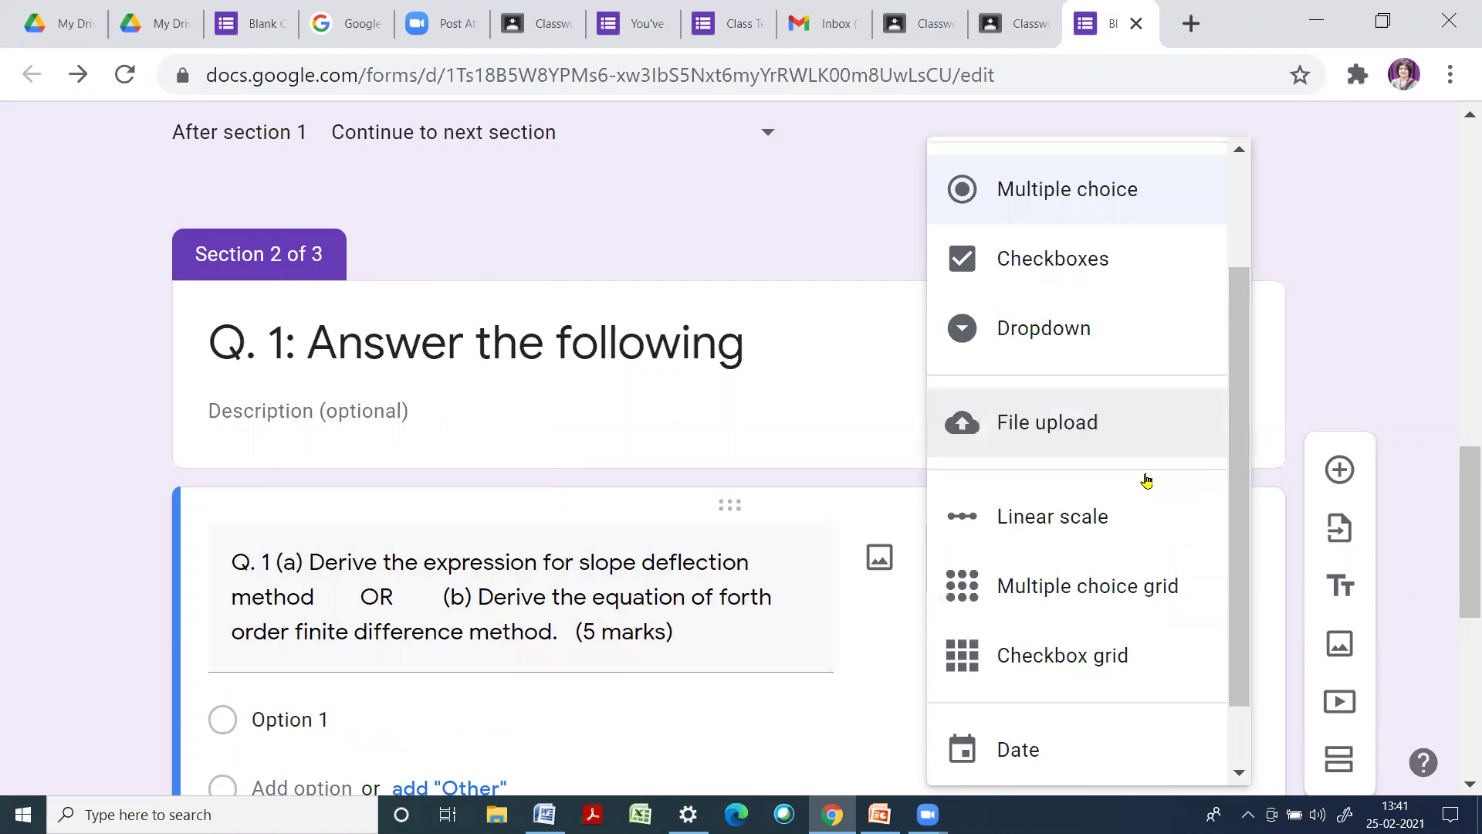
pyautogui.scroll(-1, 1146, 481)
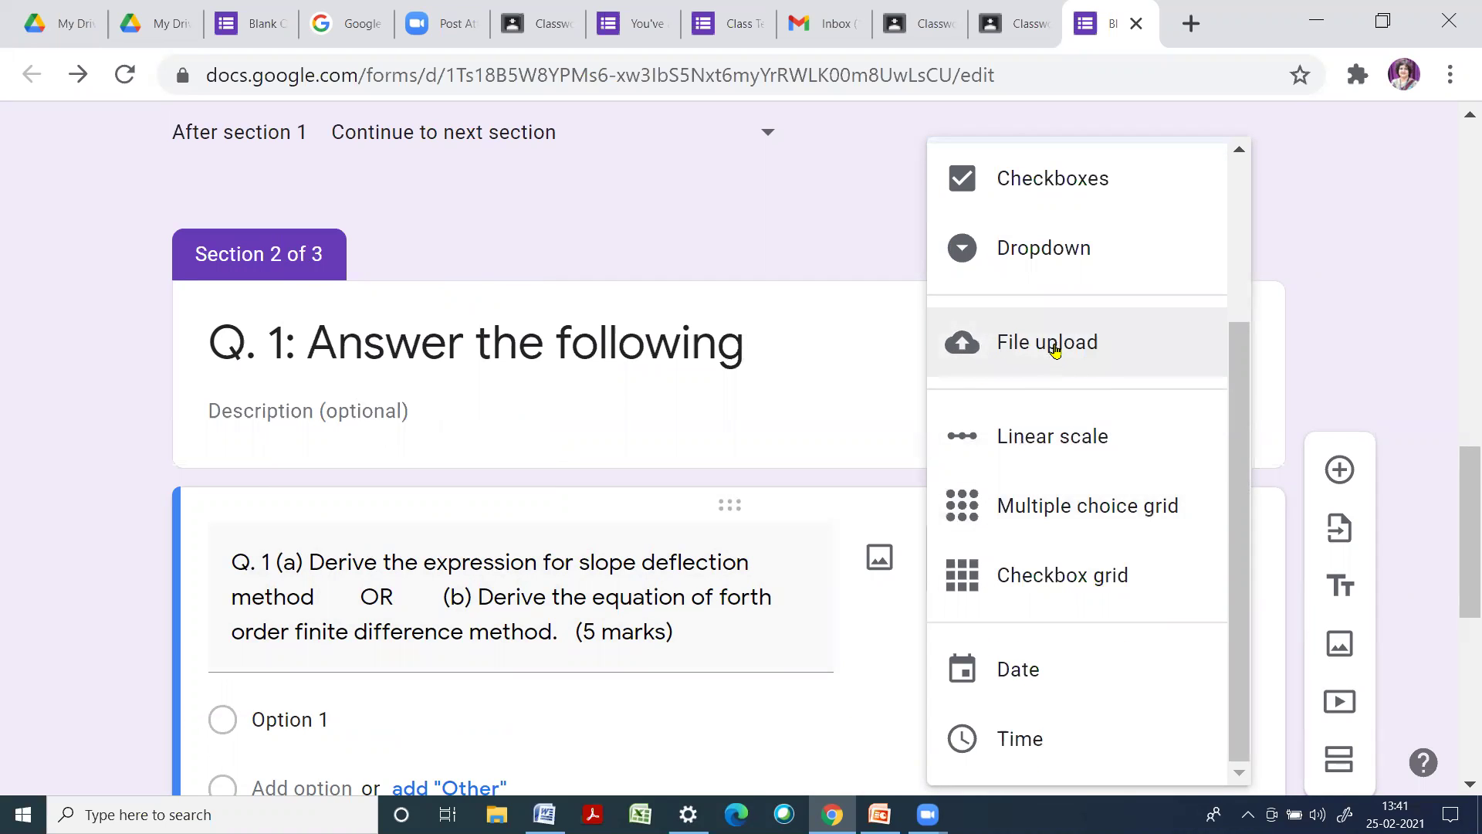
pyautogui.click(1055, 344)
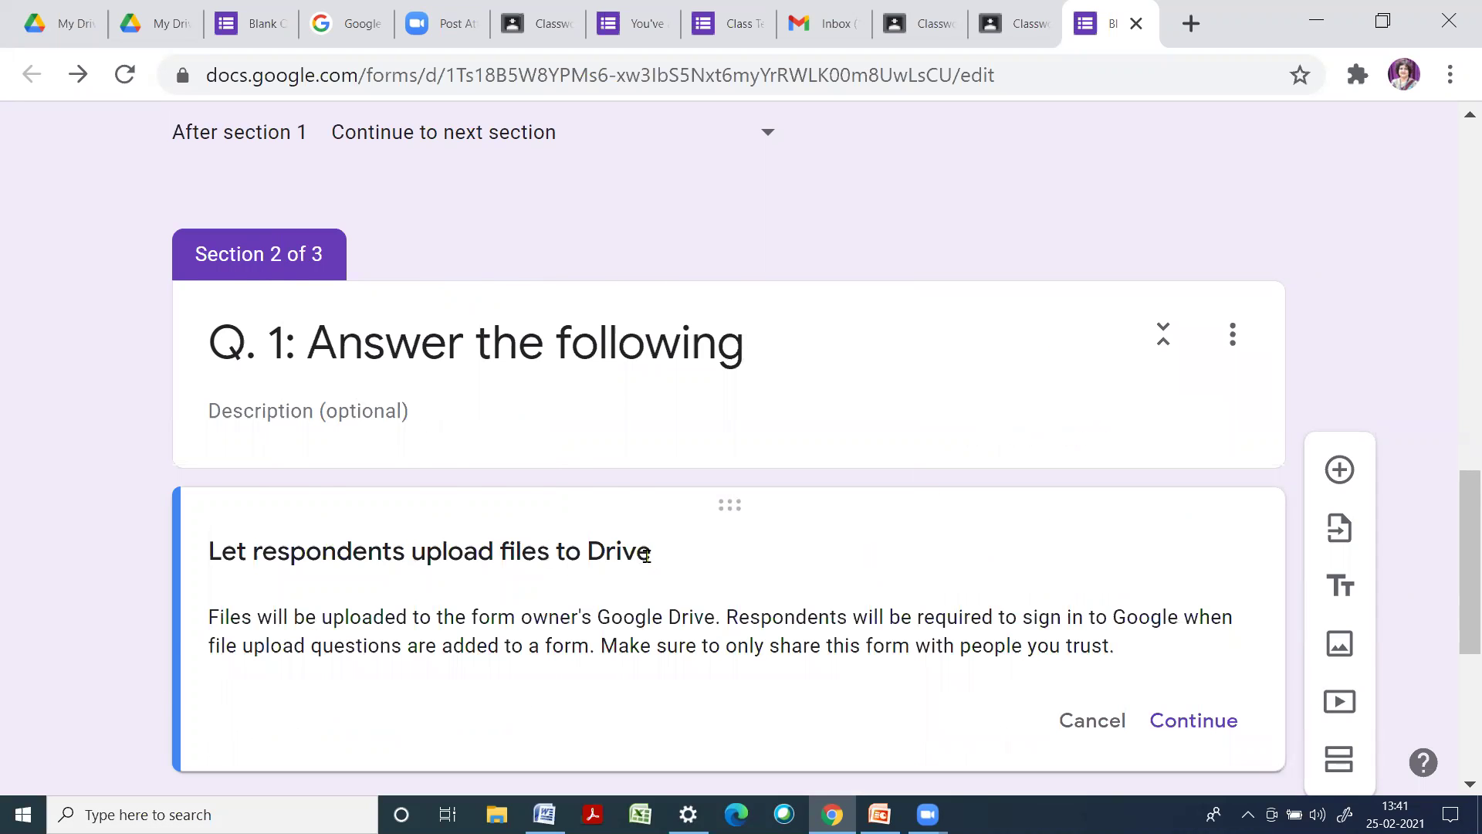
pyautogui.scroll(-2, 647, 554)
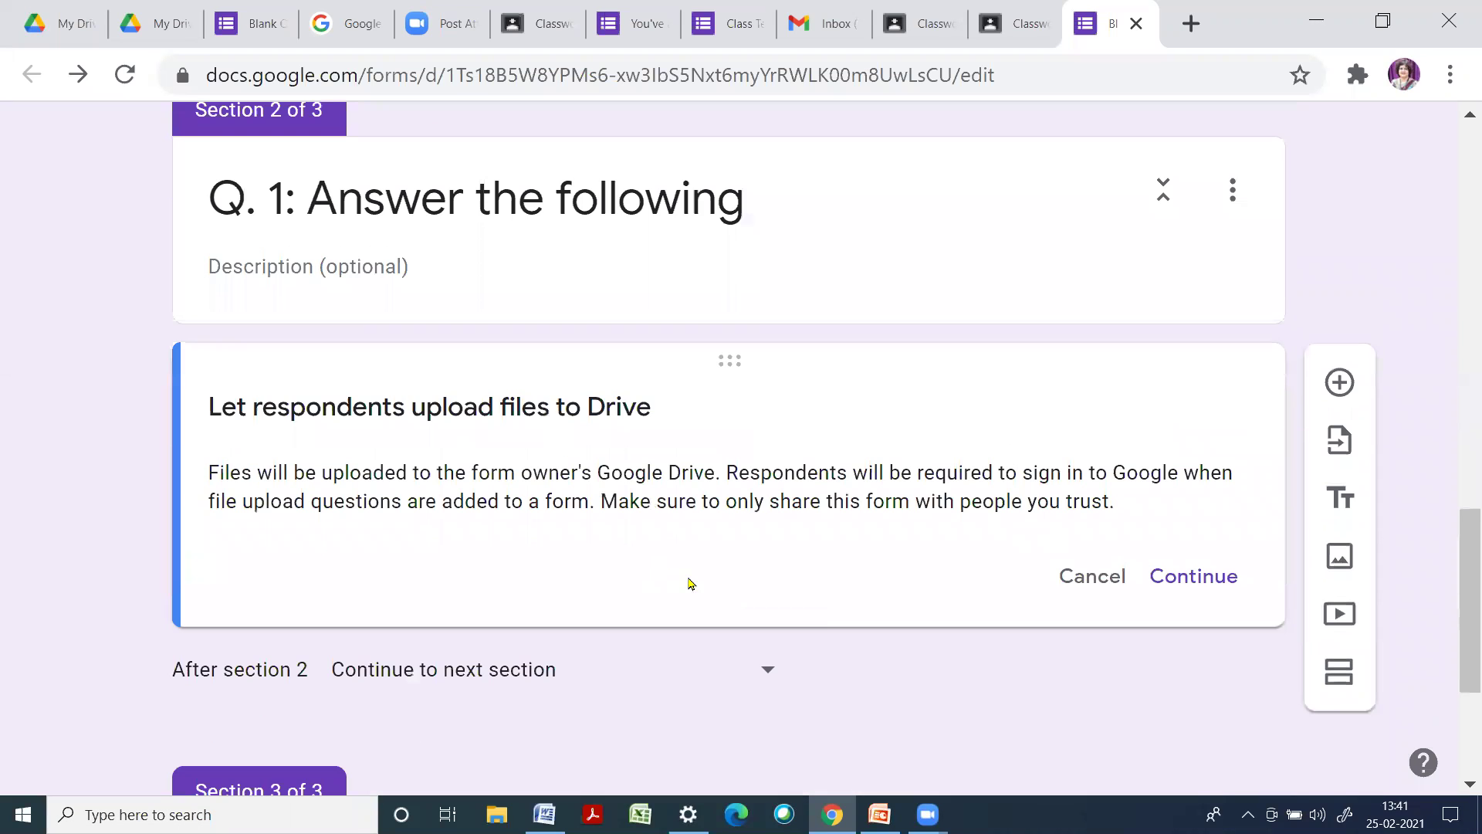
pyautogui.click(1194, 578)
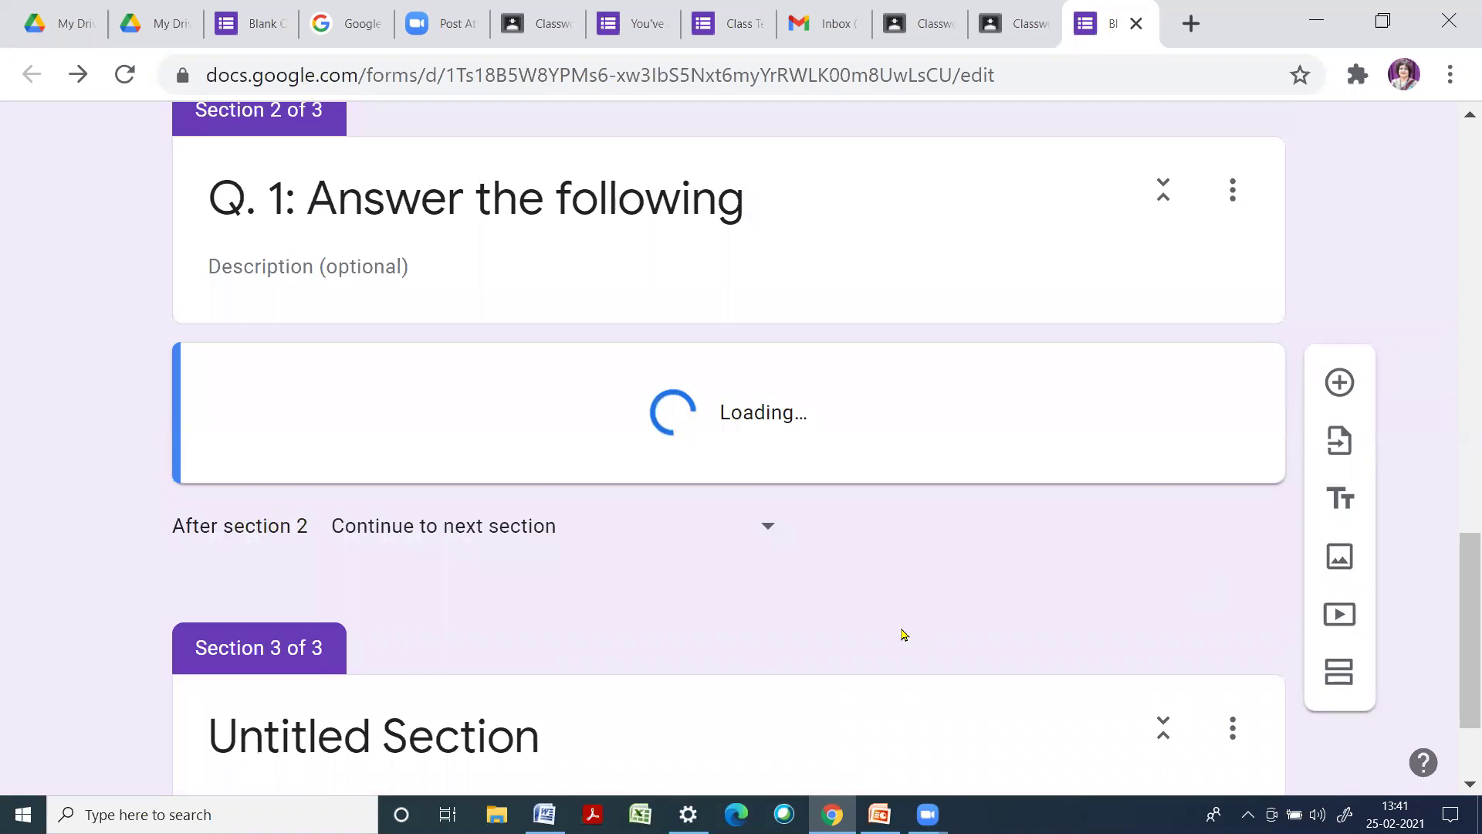
# Allow only PDF, Image and Drawing uploads for the Q. 1 question, with a maximum file size of 10 MB
pyautogui.scroll(-2, 905, 629)
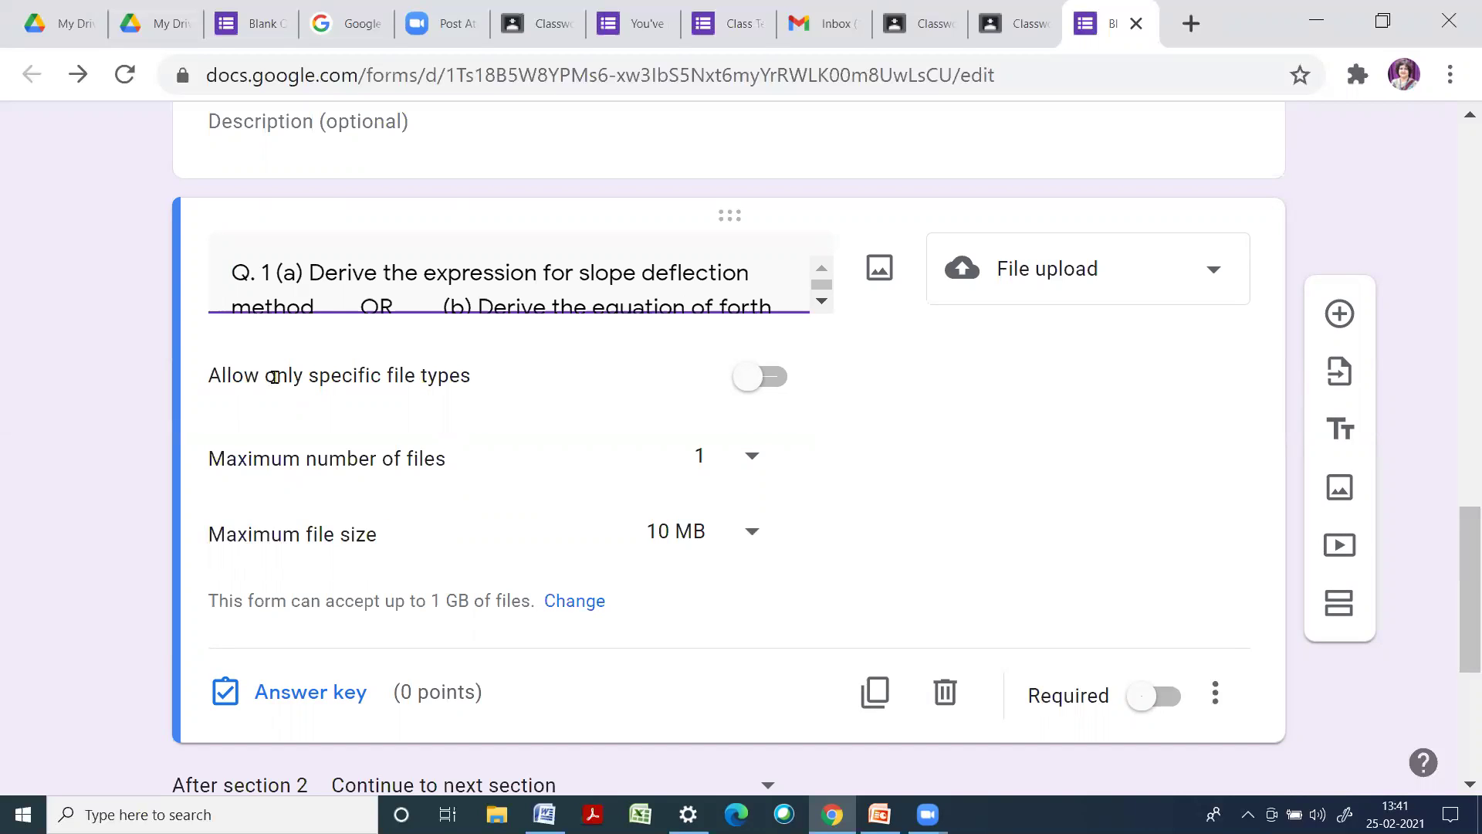
pyautogui.click(784, 383)
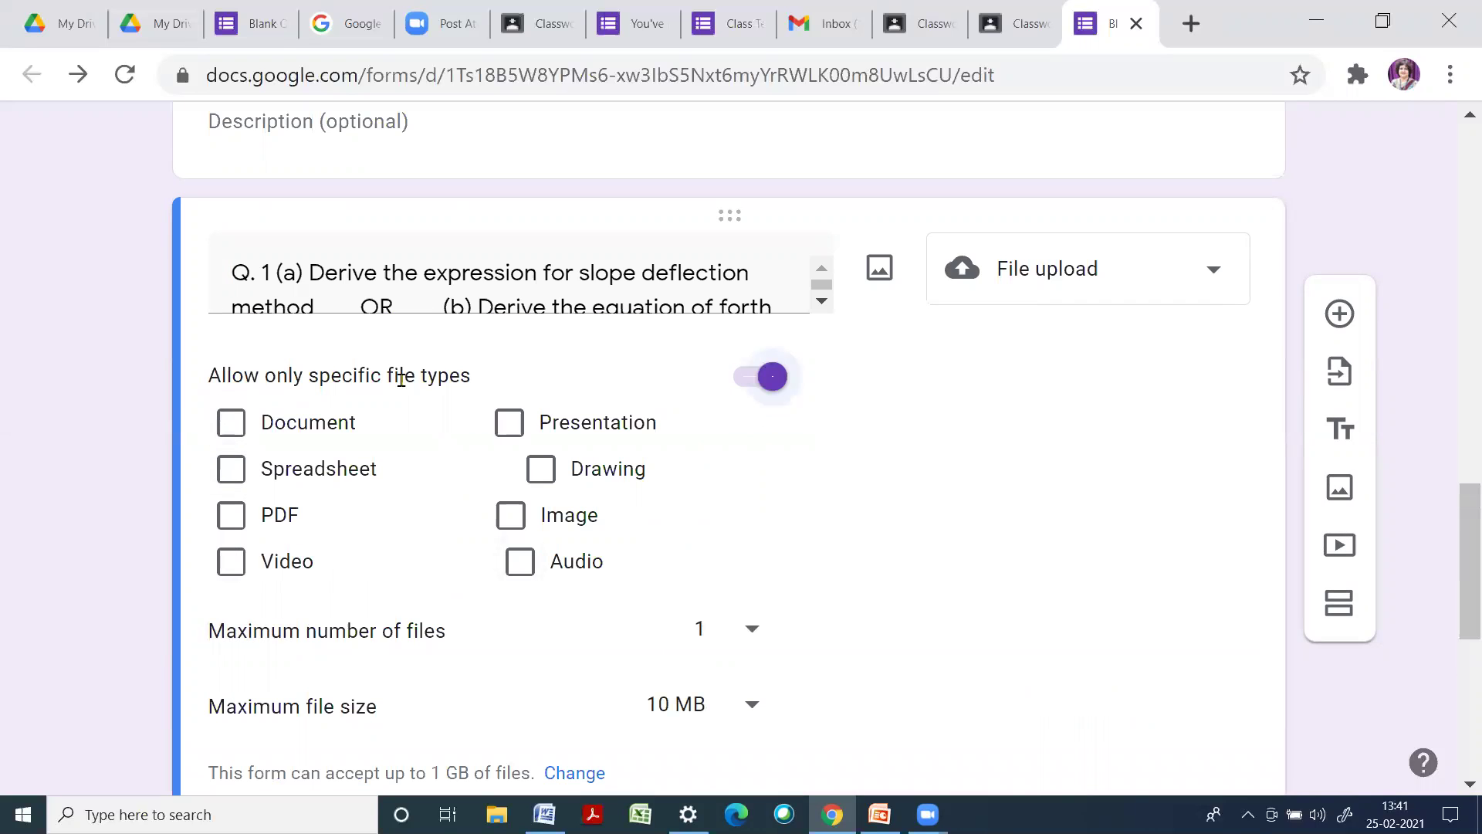
pyautogui.click(231, 517)
pyautogui.click(510, 515)
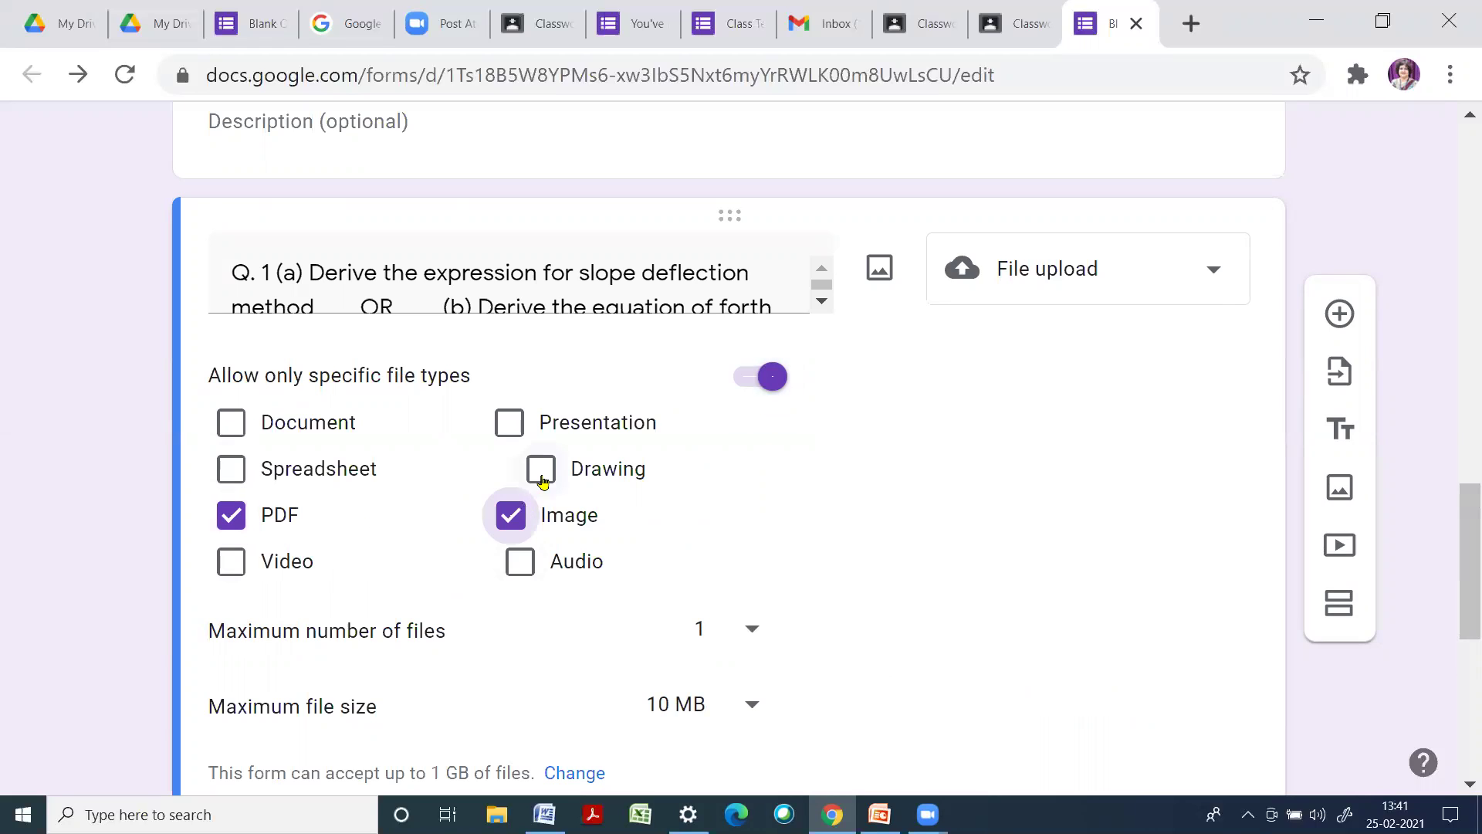
pyautogui.click(542, 477)
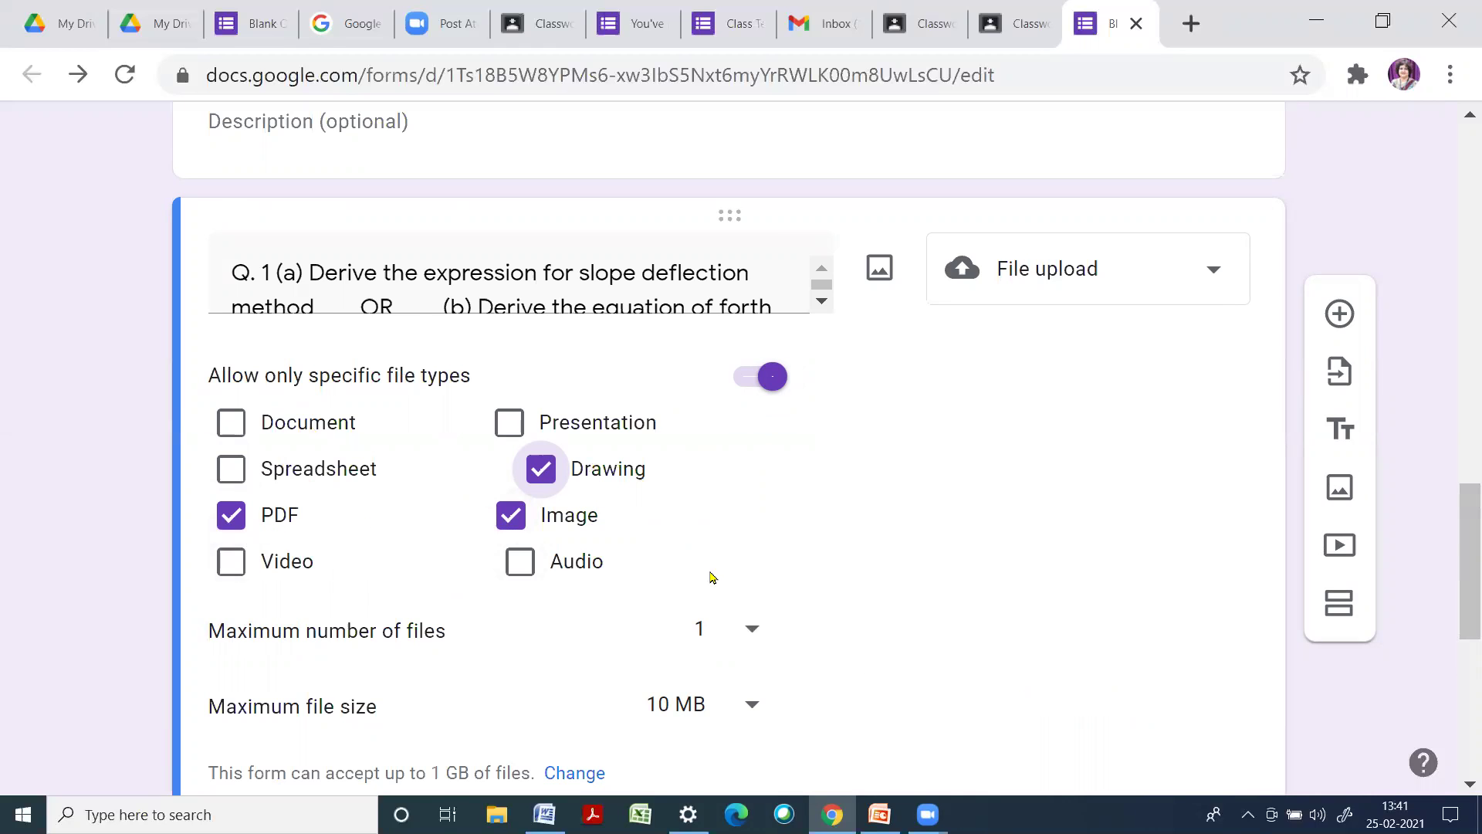
pyautogui.scroll(-3, 712, 578)
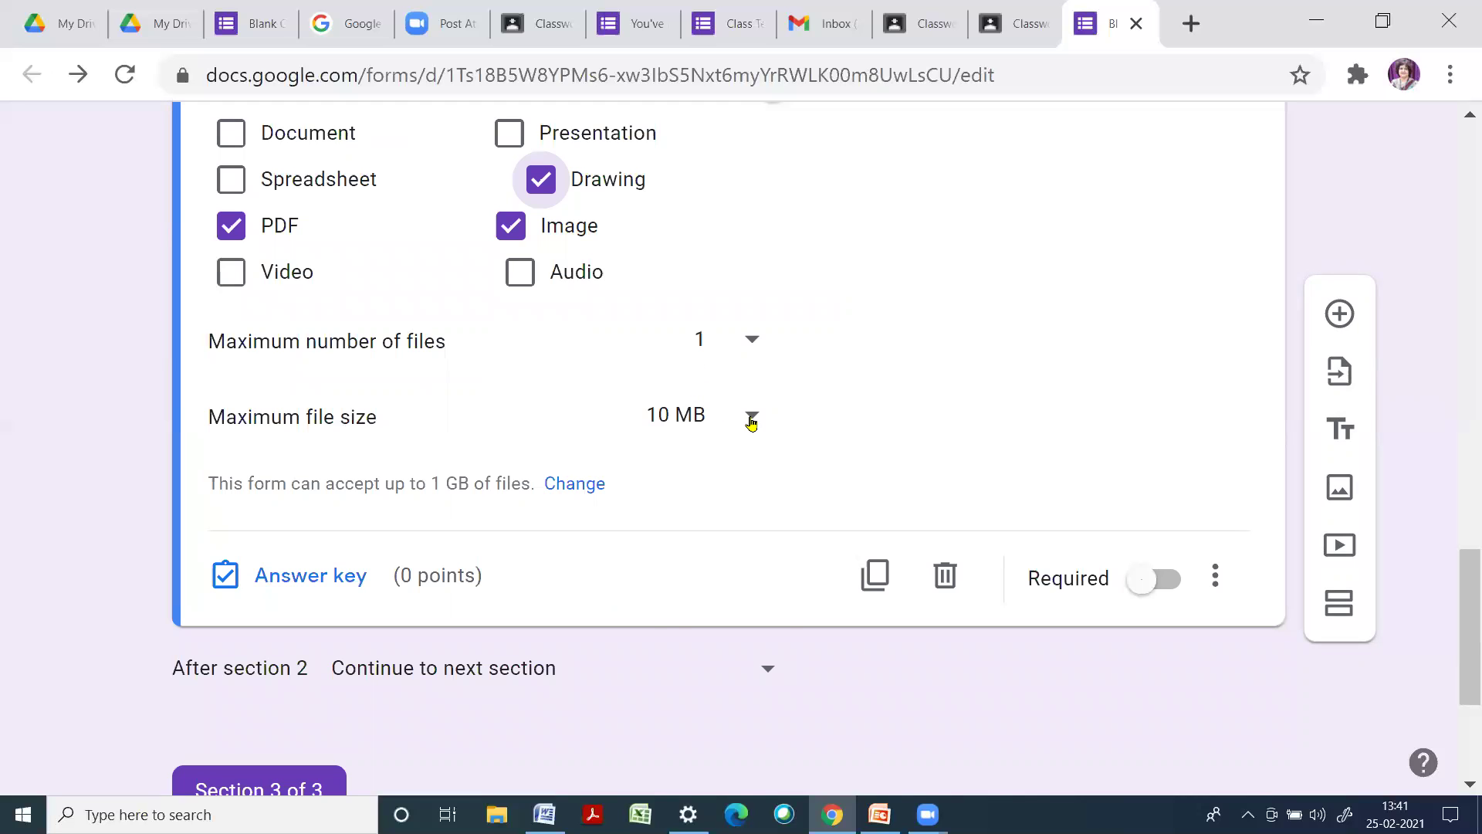
pyautogui.click(751, 421)
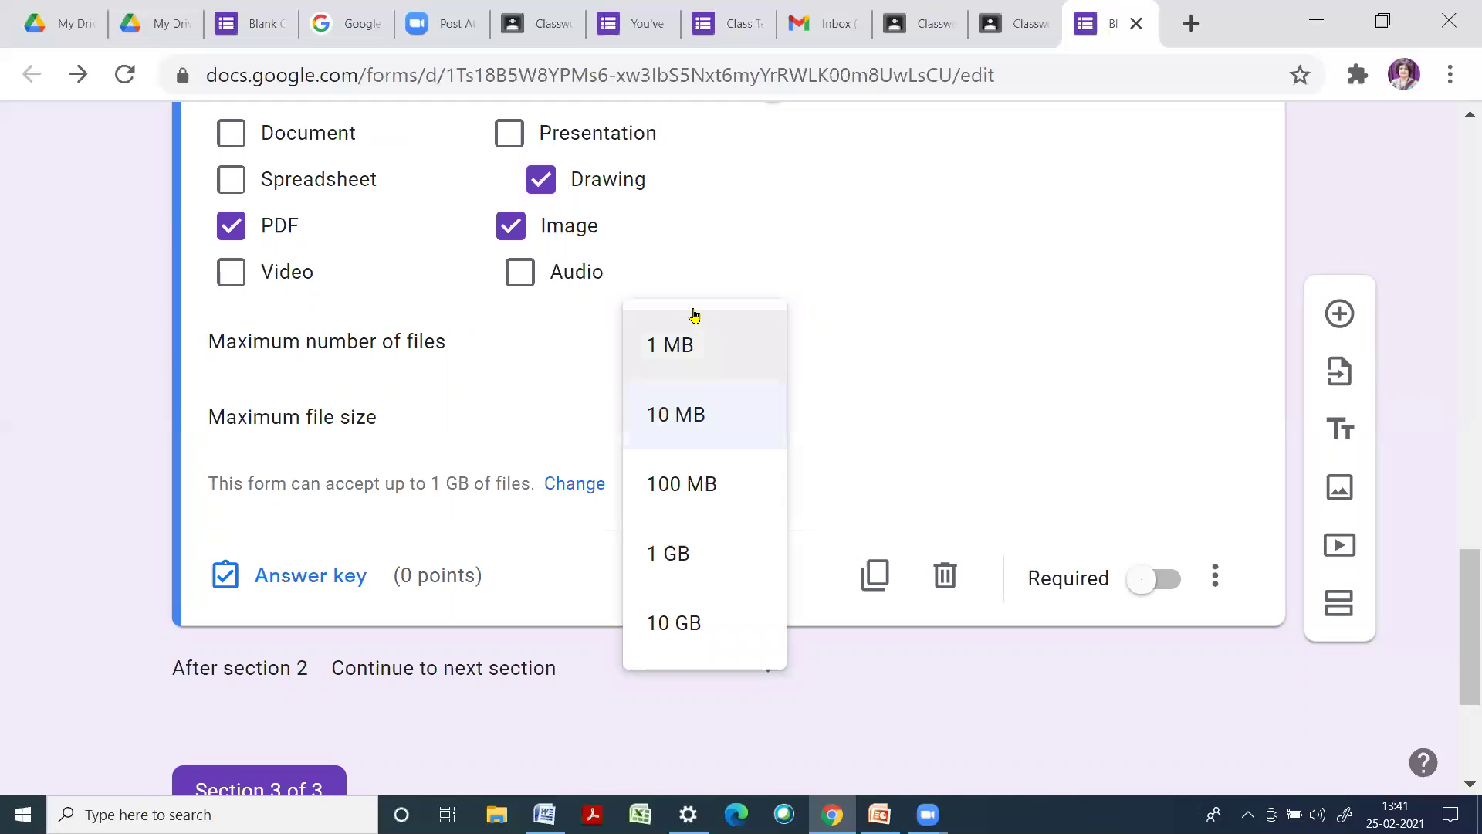
pyautogui.click(662, 423)
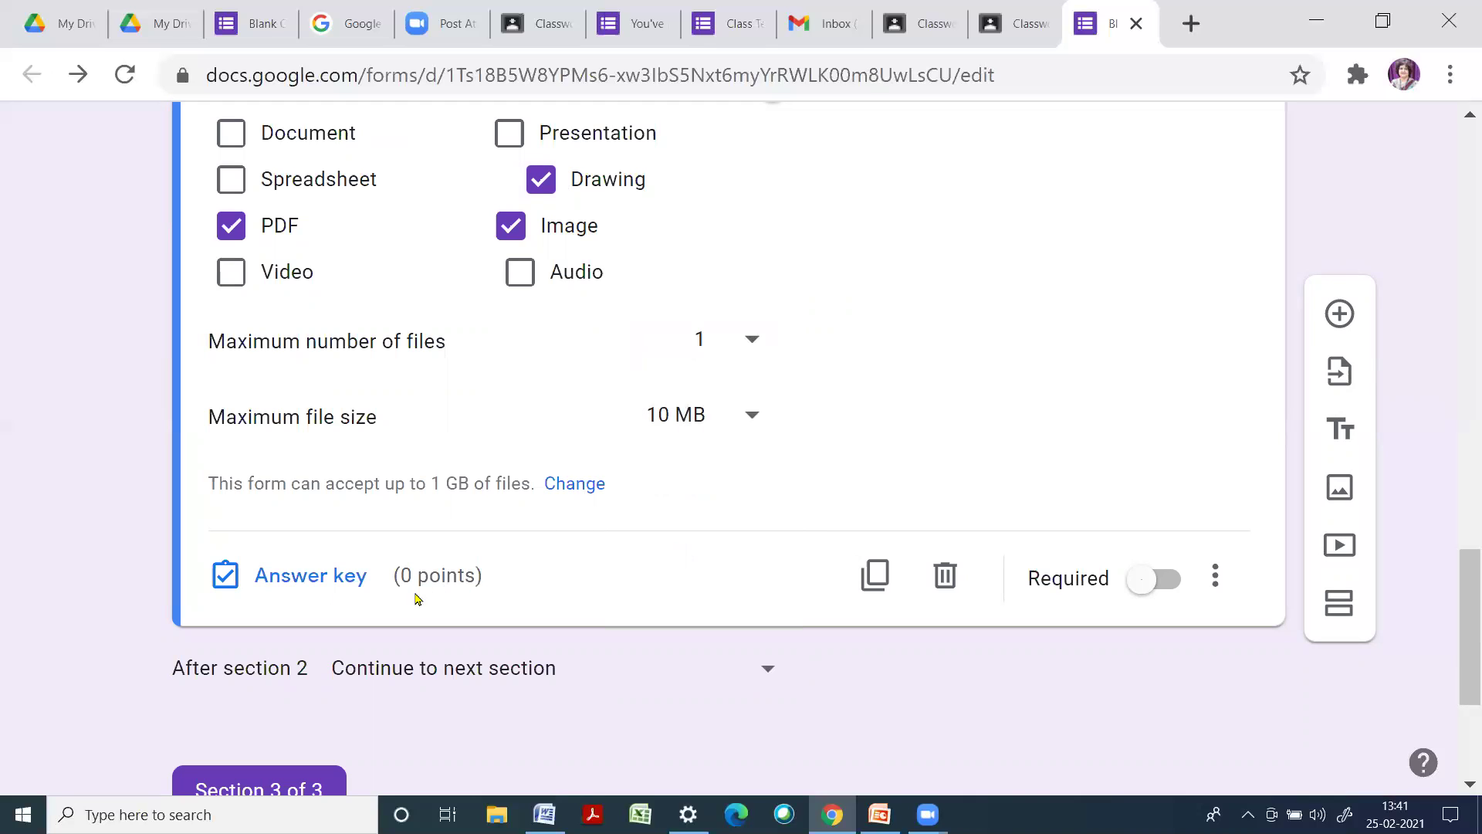
# Make the Q. 1 file upload question required and assign it 5 points in the answer key
pyautogui.click(1180, 586)
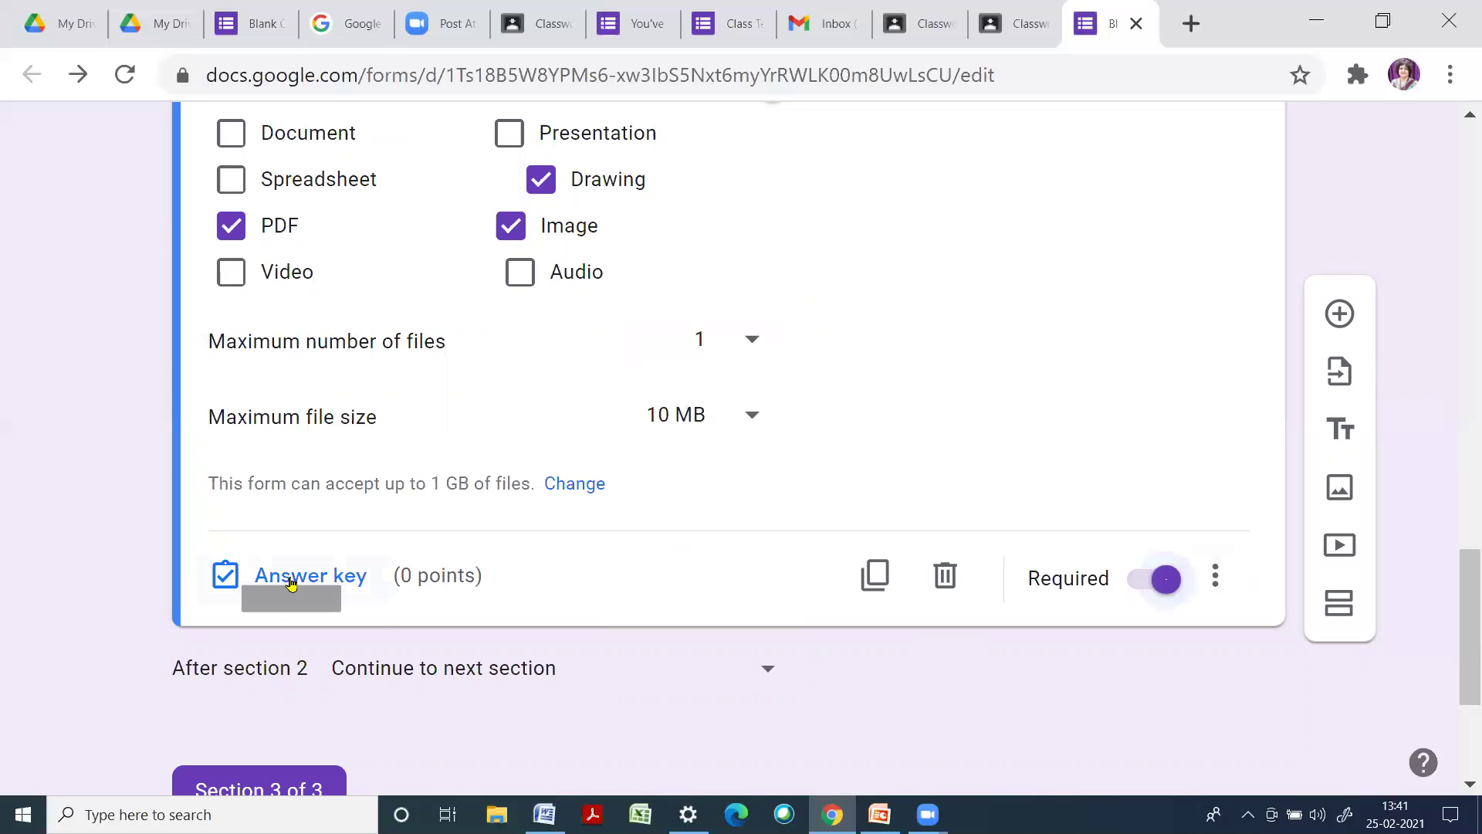
pyautogui.click(292, 578)
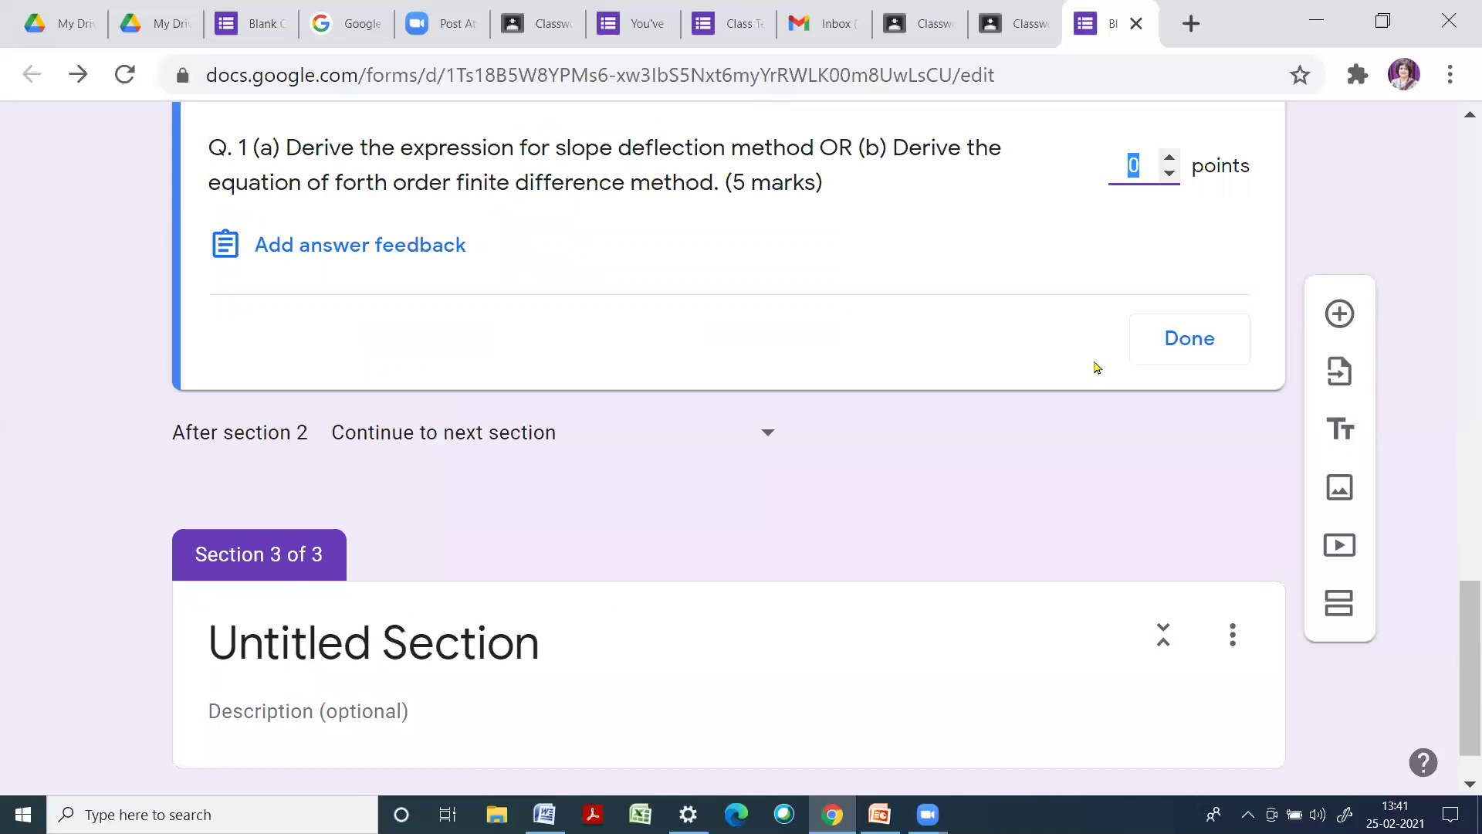
pyautogui.click(1170, 159)
pyautogui.click(1170, 159)
pyautogui.click(1170, 160)
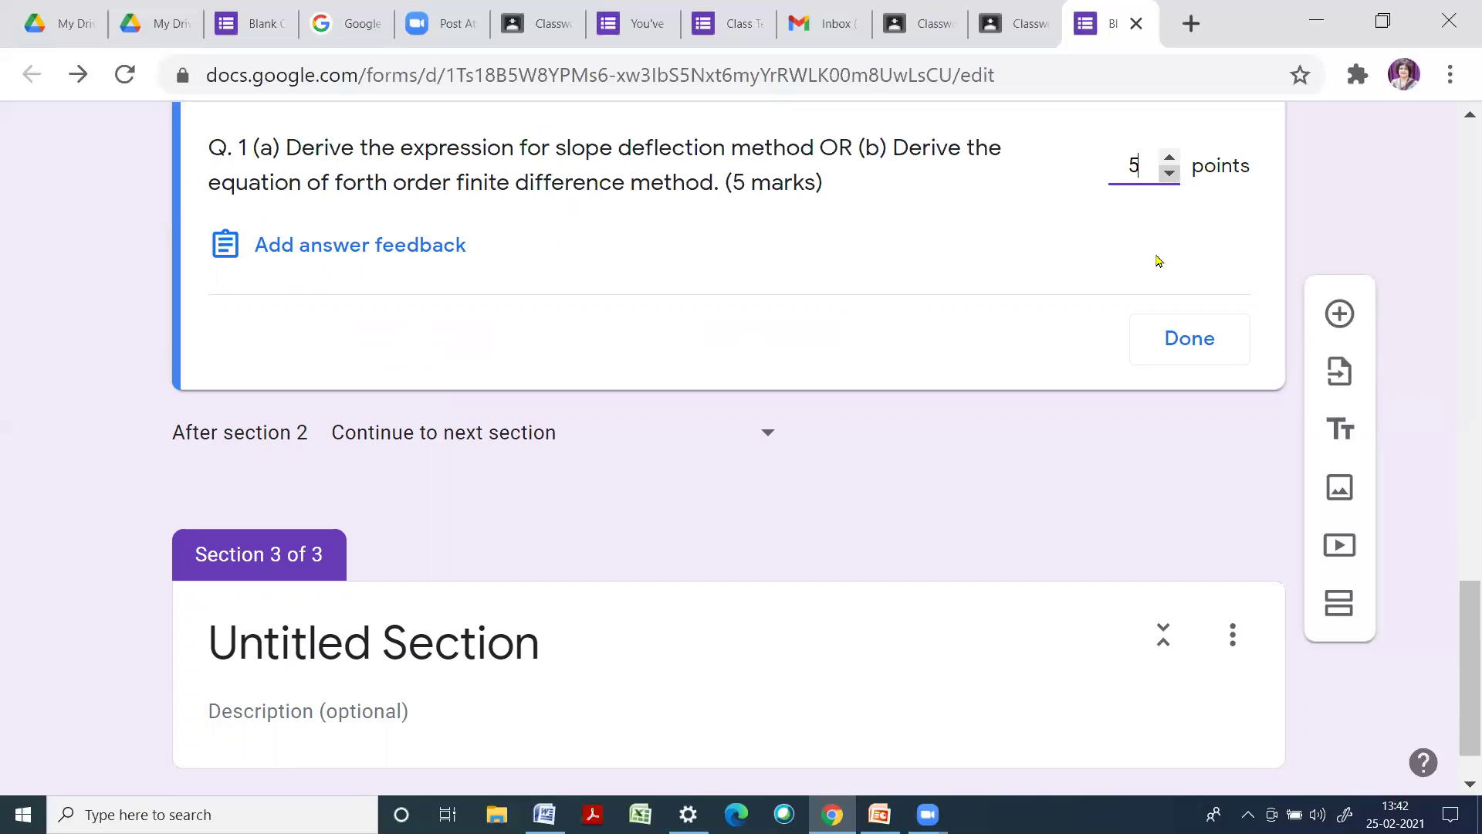
pyautogui.click(1194, 349)
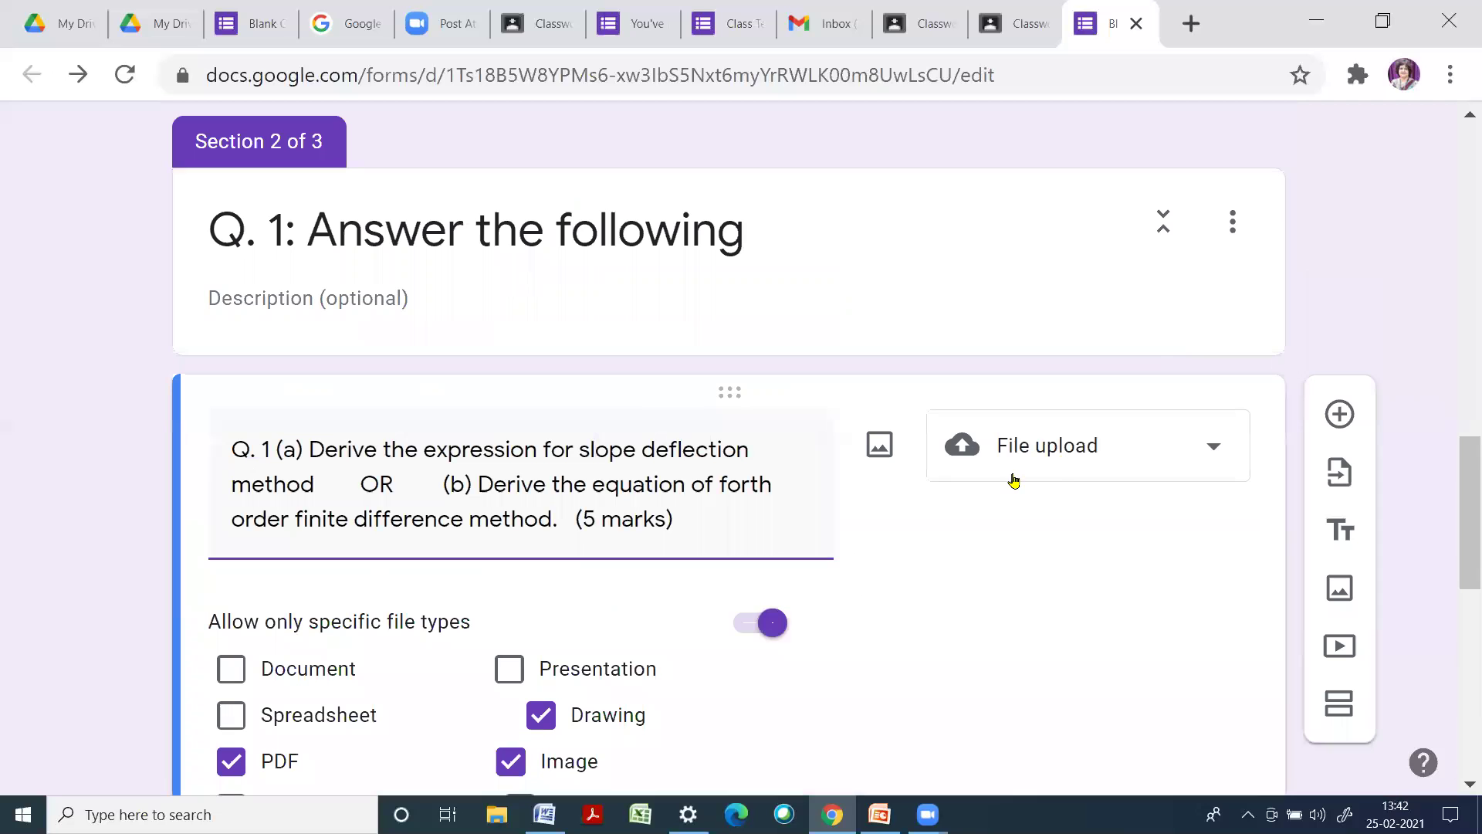
pyautogui.scroll(-5, 1076, 491)
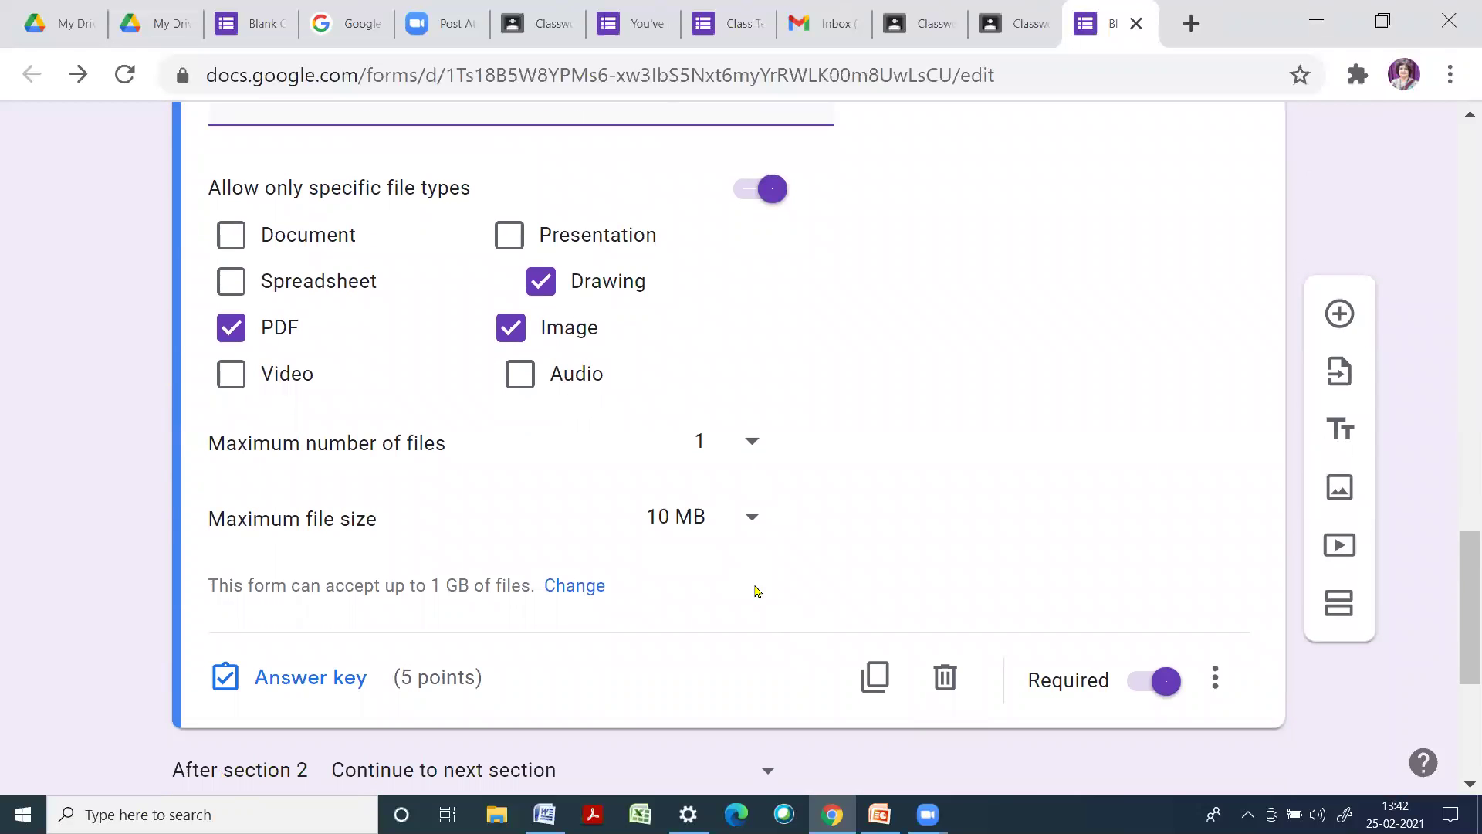
pyautogui.scroll(3, 755, 584)
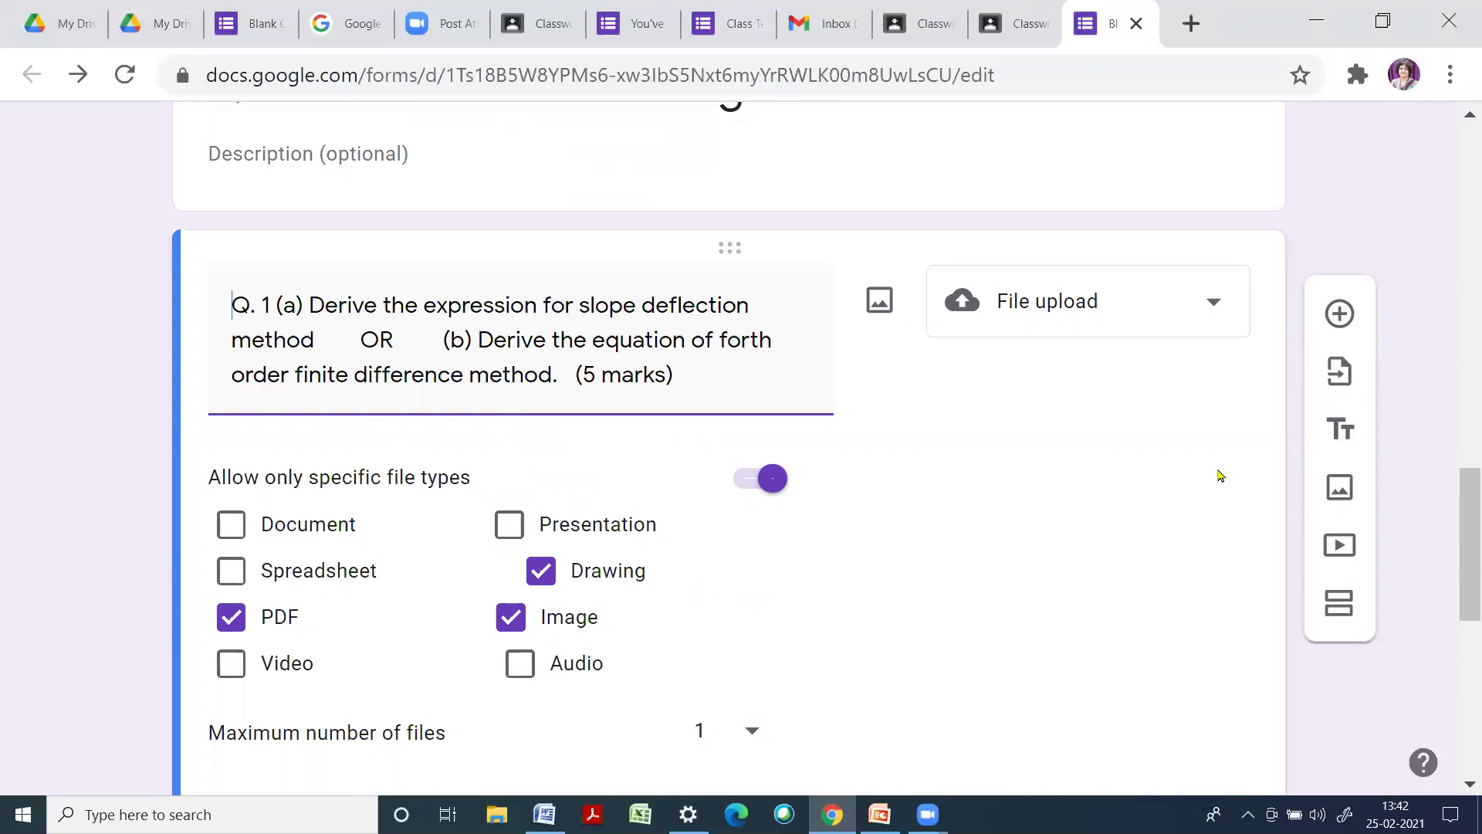
# Add another section to the form and check where it falls relative to the student details and Q. 1
pyautogui.scroll(-2, 1021, 590)
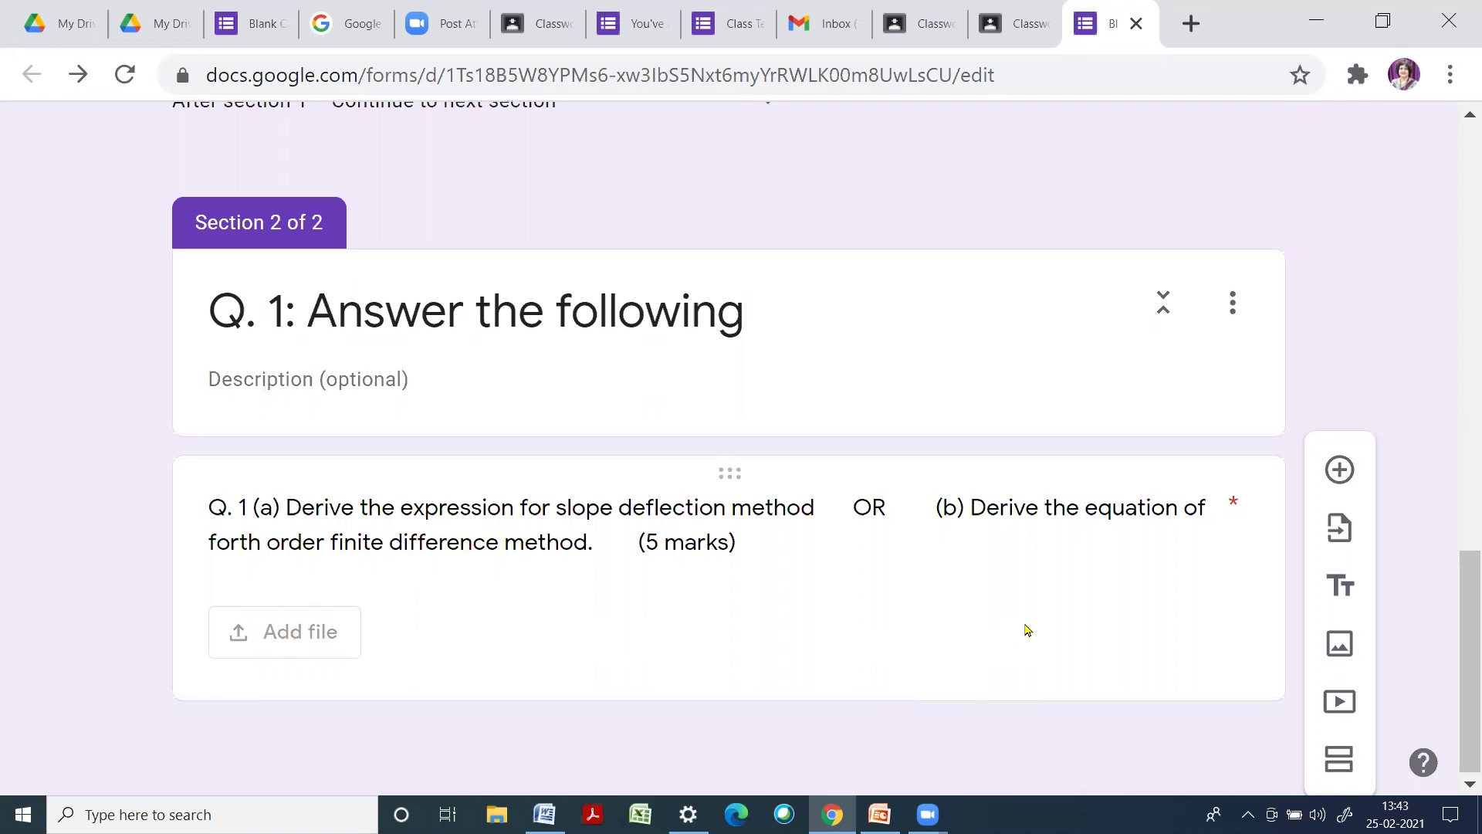
pyautogui.click(1342, 762)
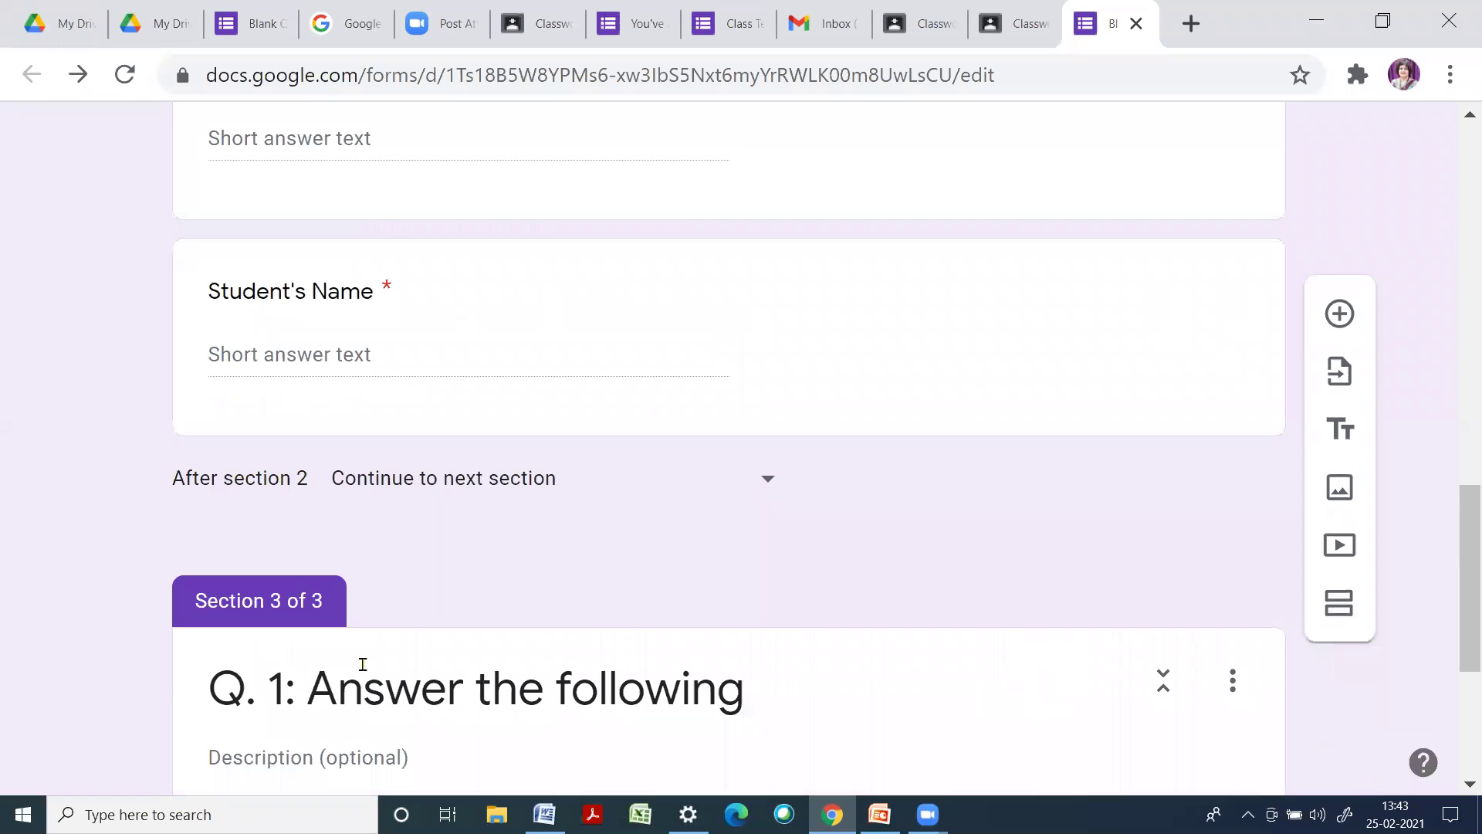
pyautogui.scroll(-3, 448, 617)
pyautogui.scroll(3, 358, 497)
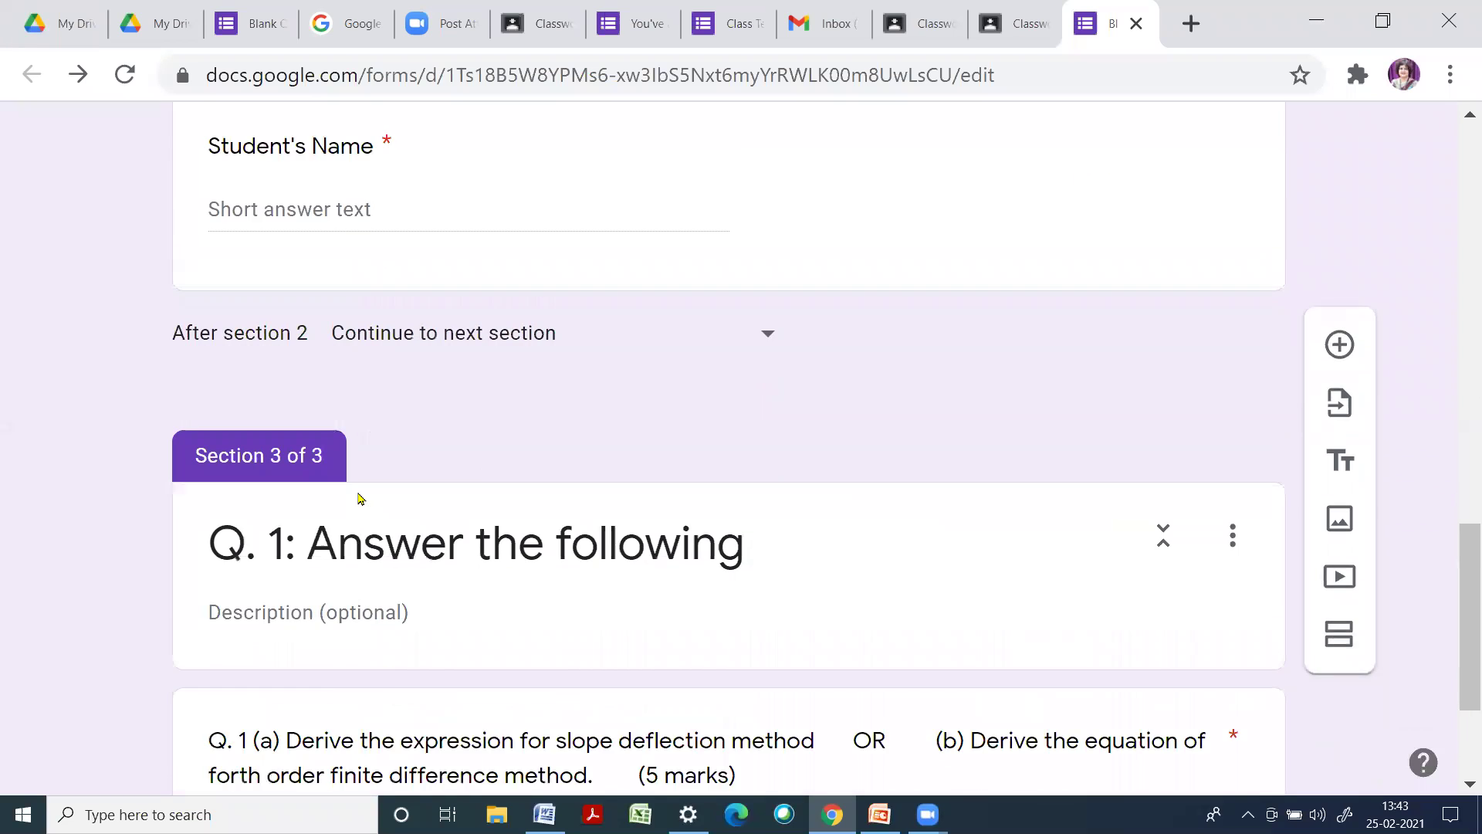
pyautogui.scroll(-3, 358, 496)
pyautogui.scroll(-1, 378, 495)
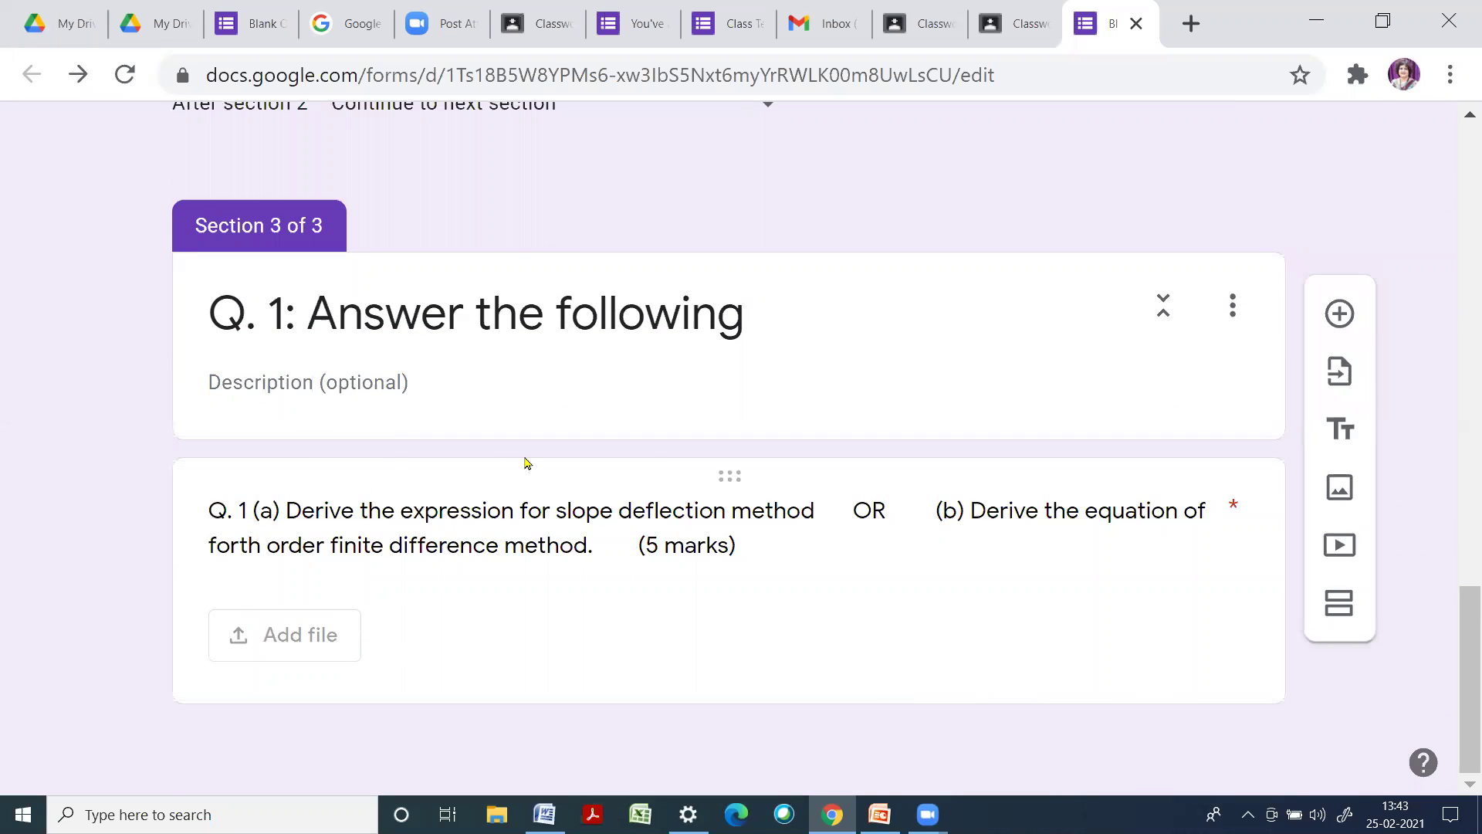
pyautogui.scroll(2, 523, 460)
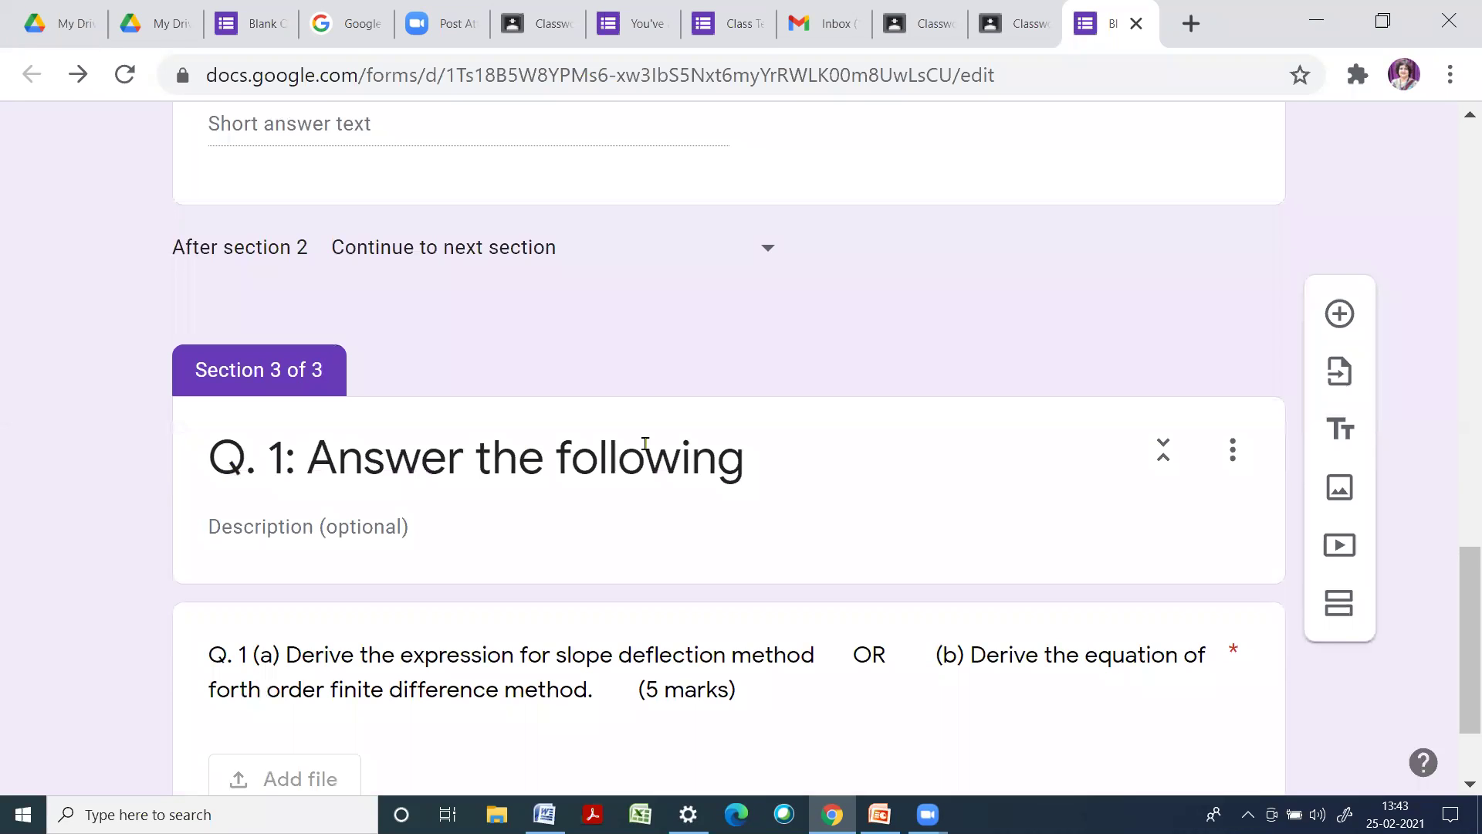
pyautogui.scroll(5, 433, 417)
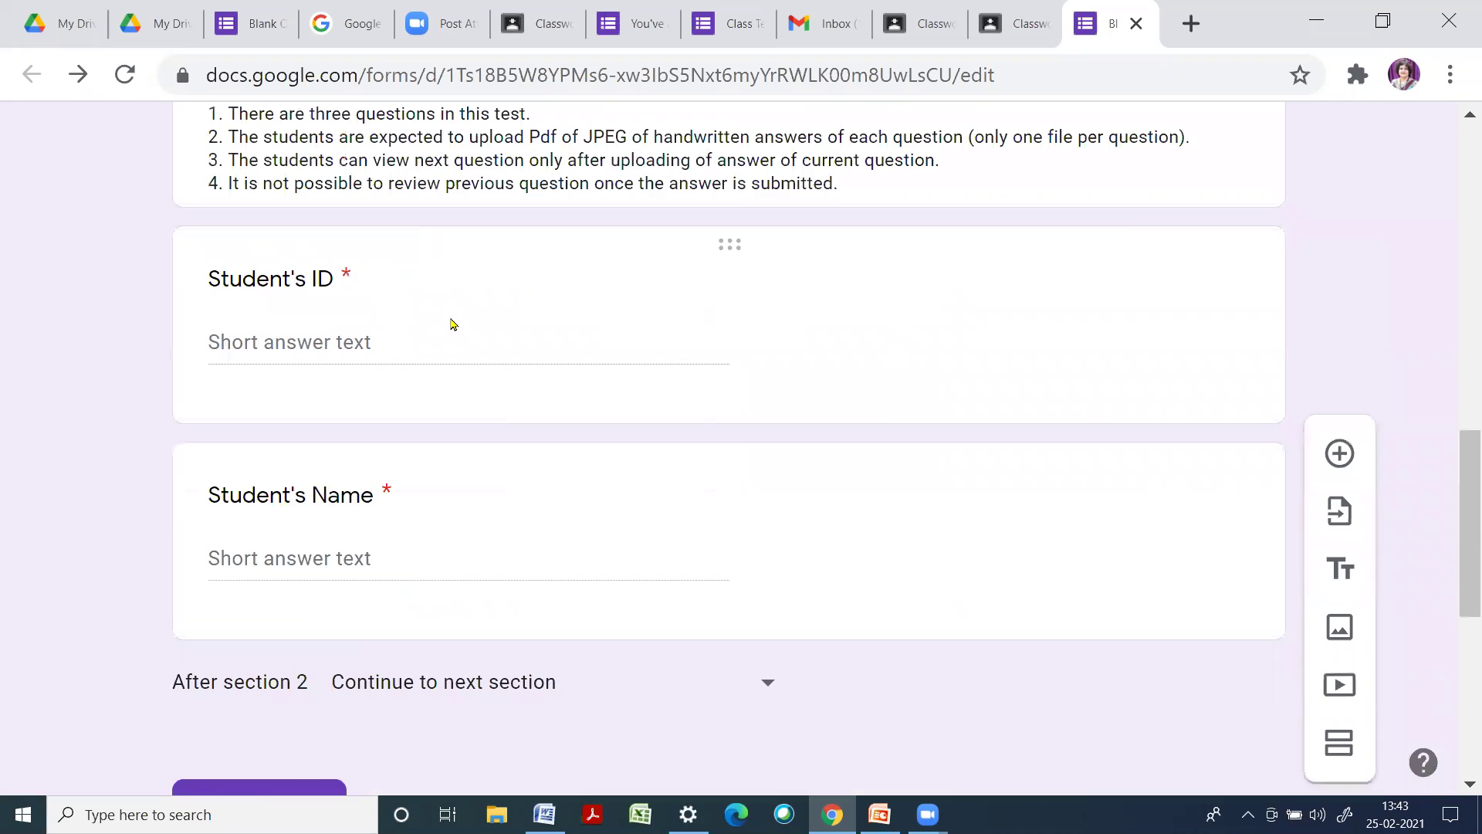
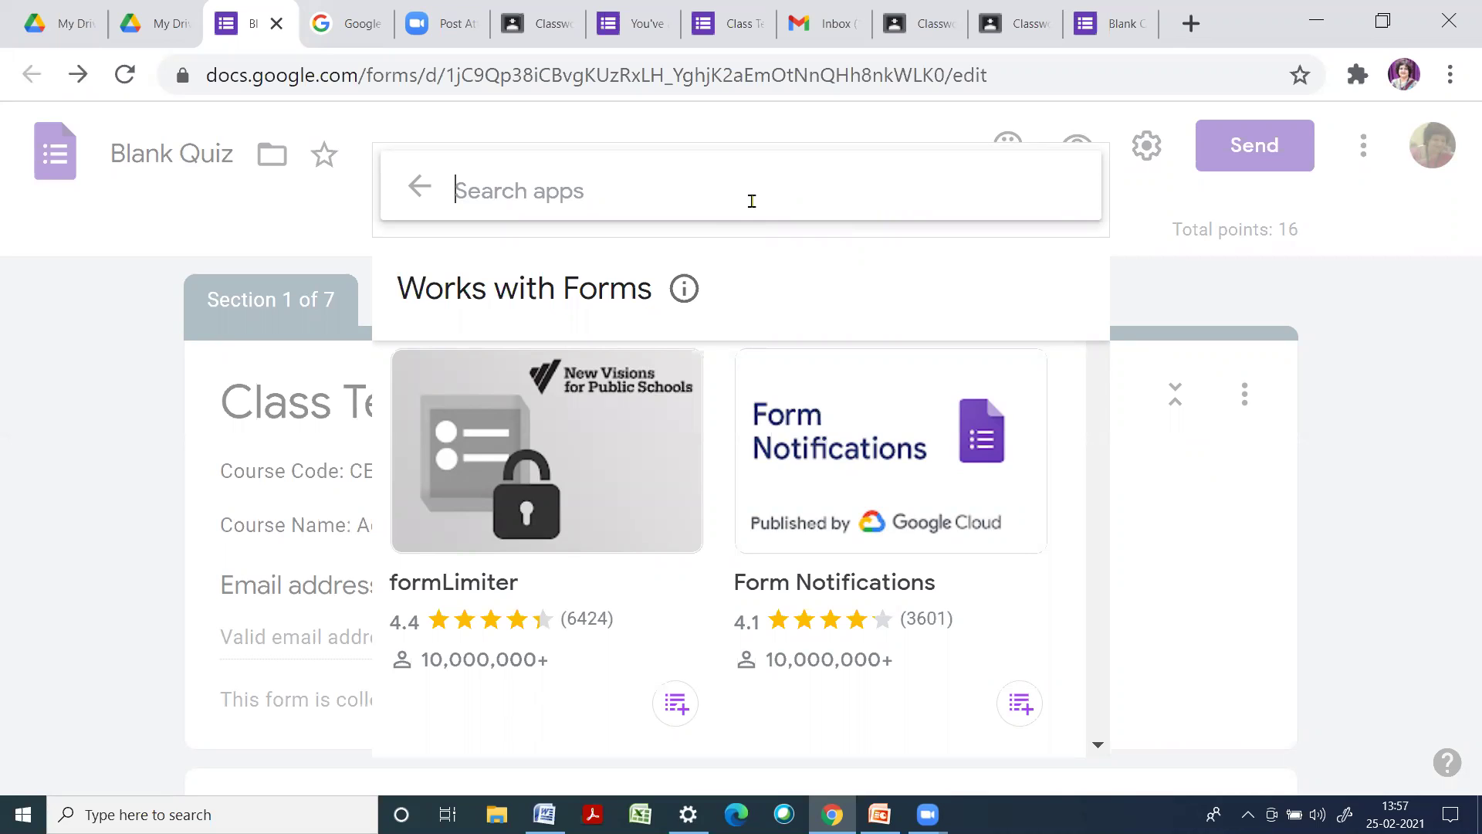
# Search the add-ons for "Hypatia", choose Hypatia Create and open its details page
pyautogui.write('Hy')
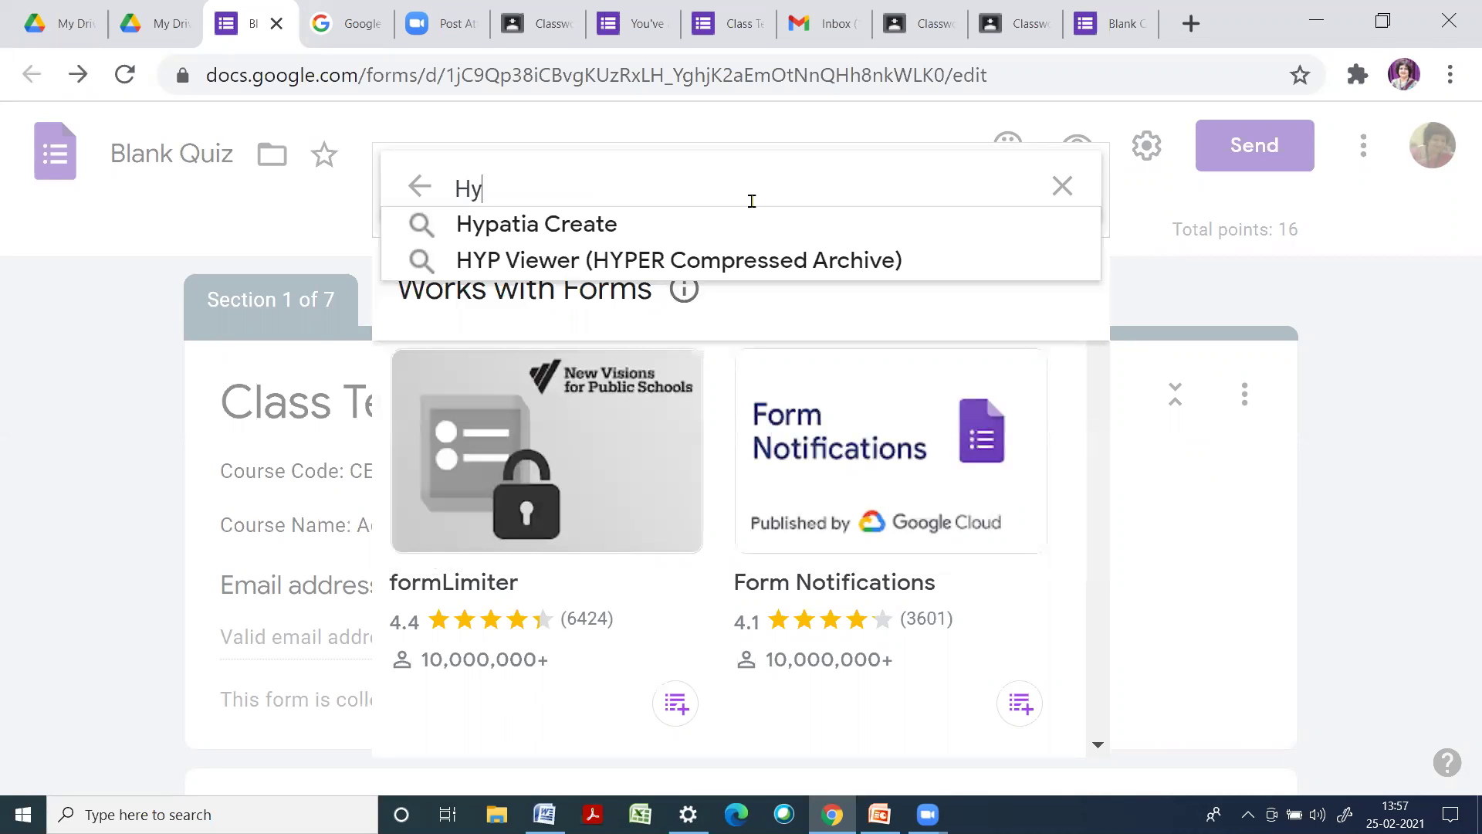
pyautogui.write('pa')
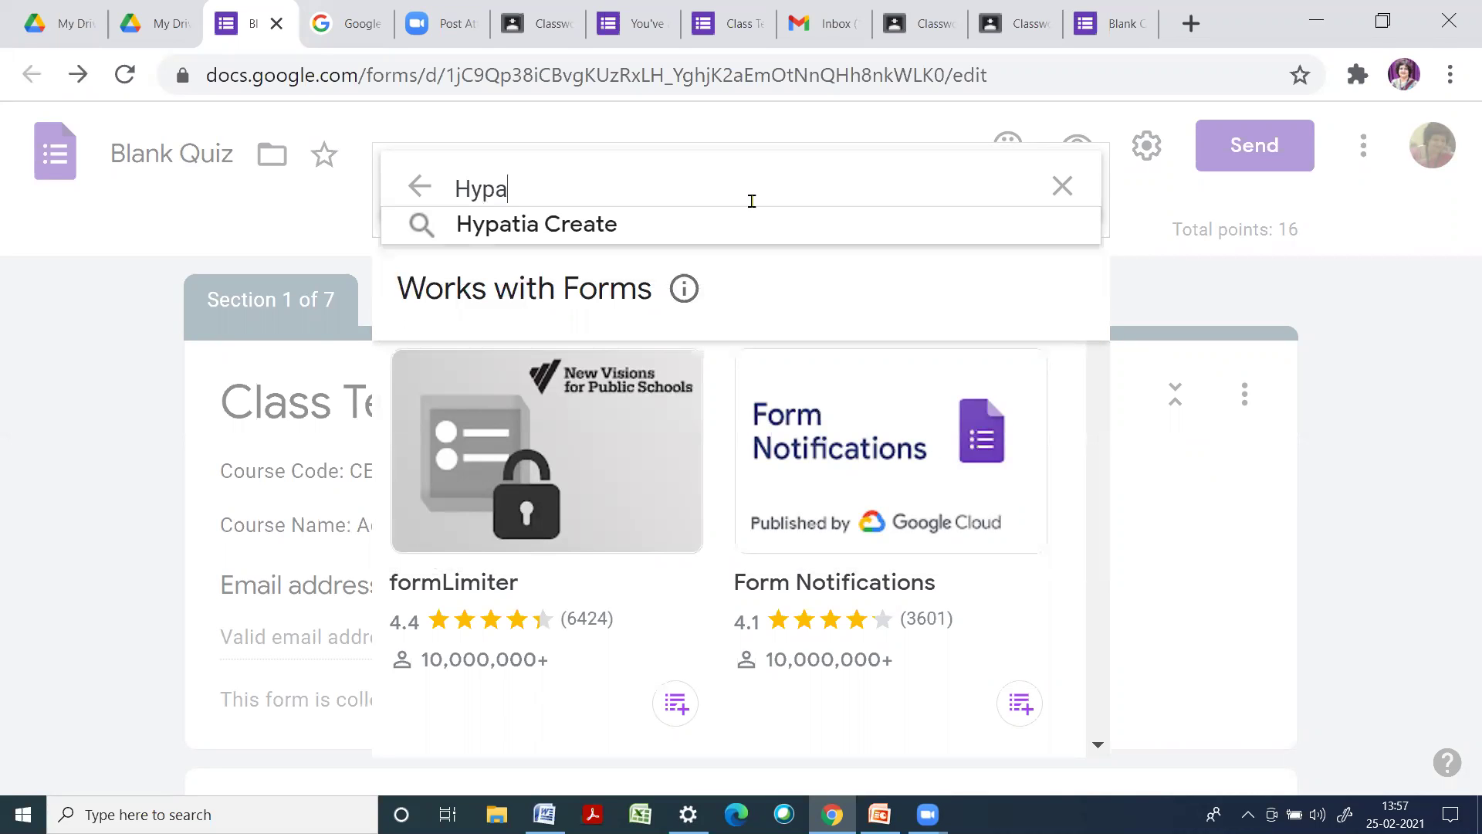
pyautogui.write('tia')
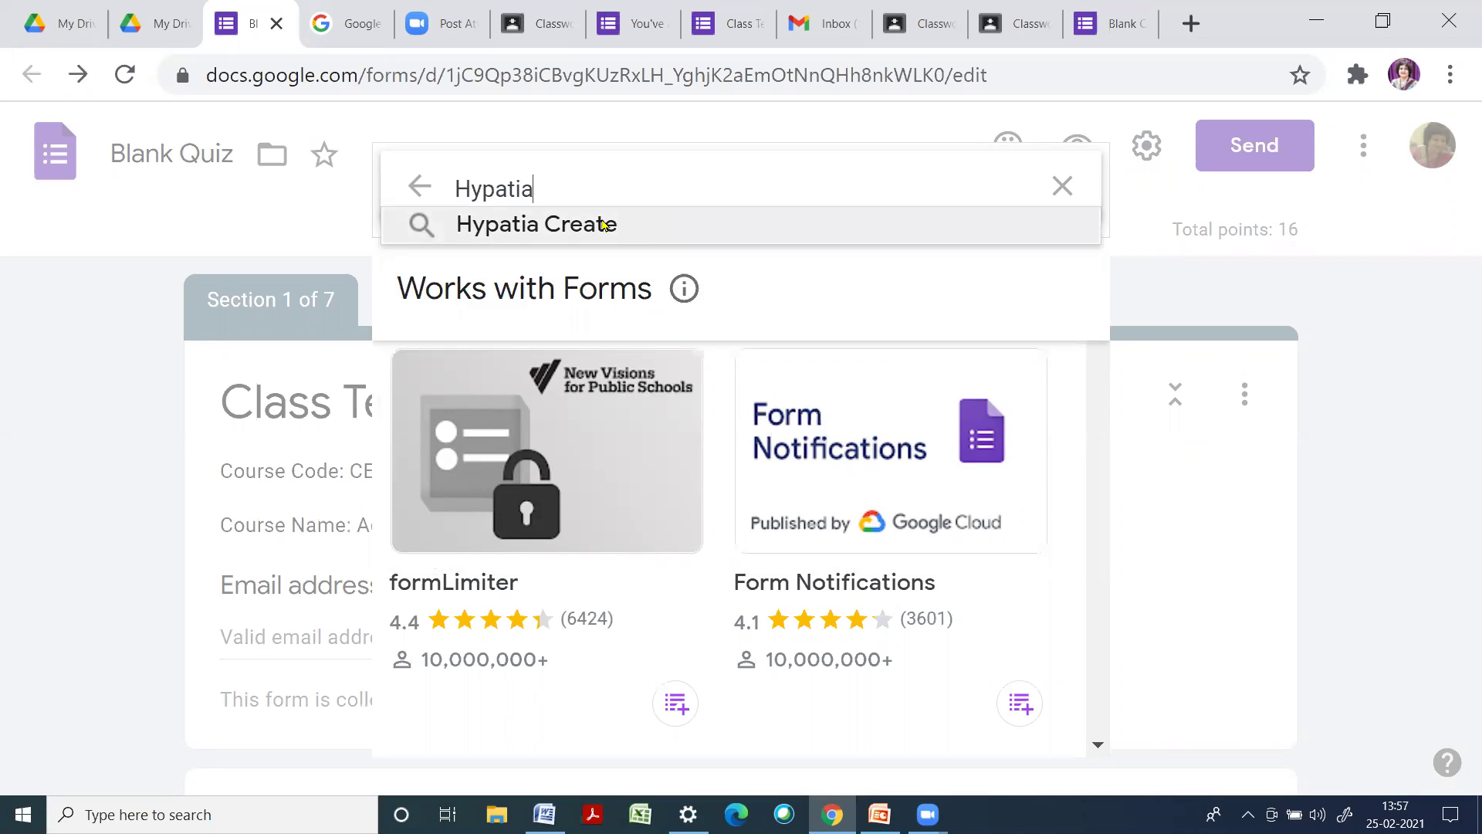
pyautogui.click(648, 232)
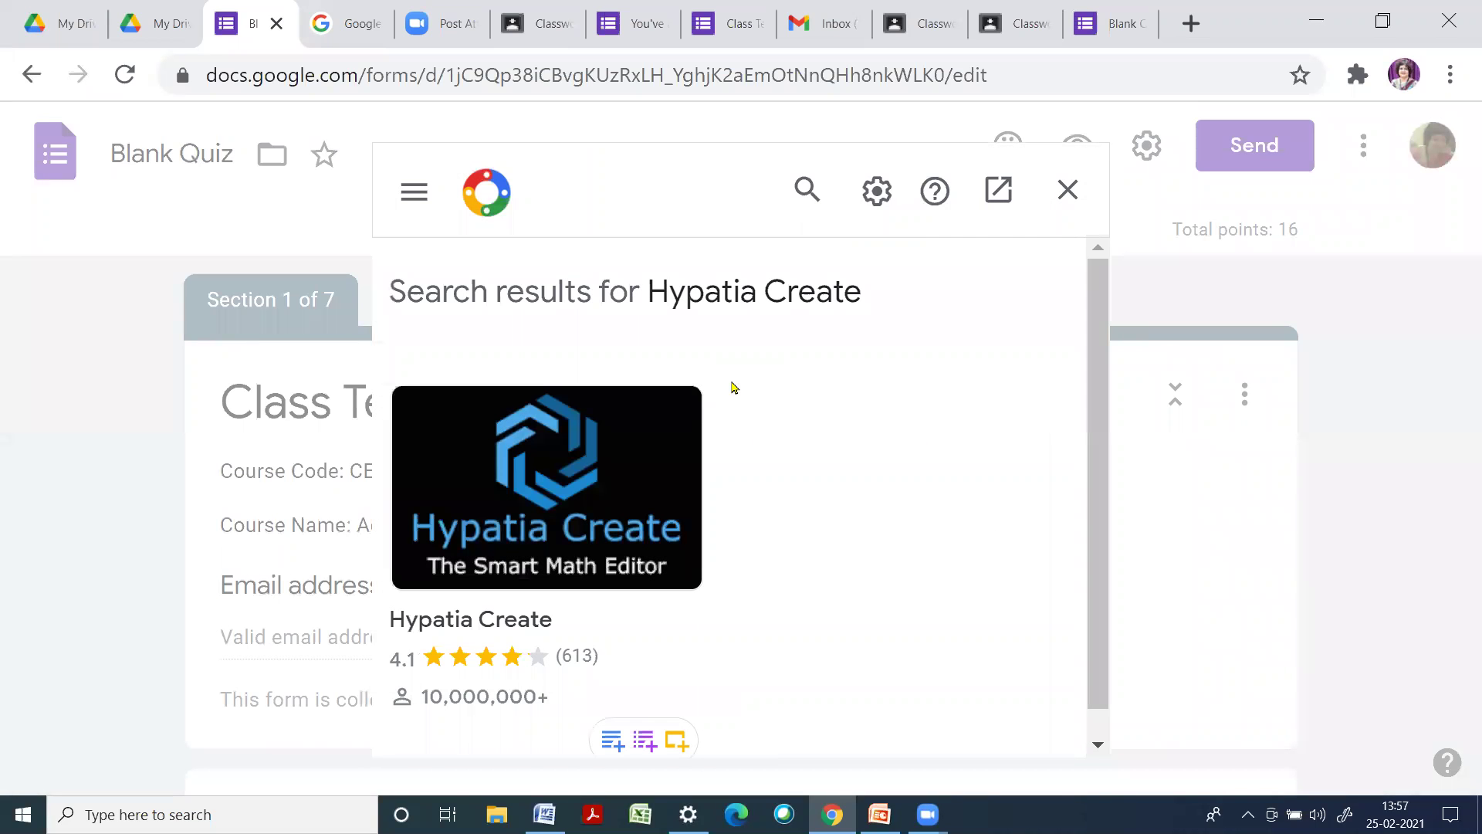
pyautogui.scroll(-1, 556, 542)
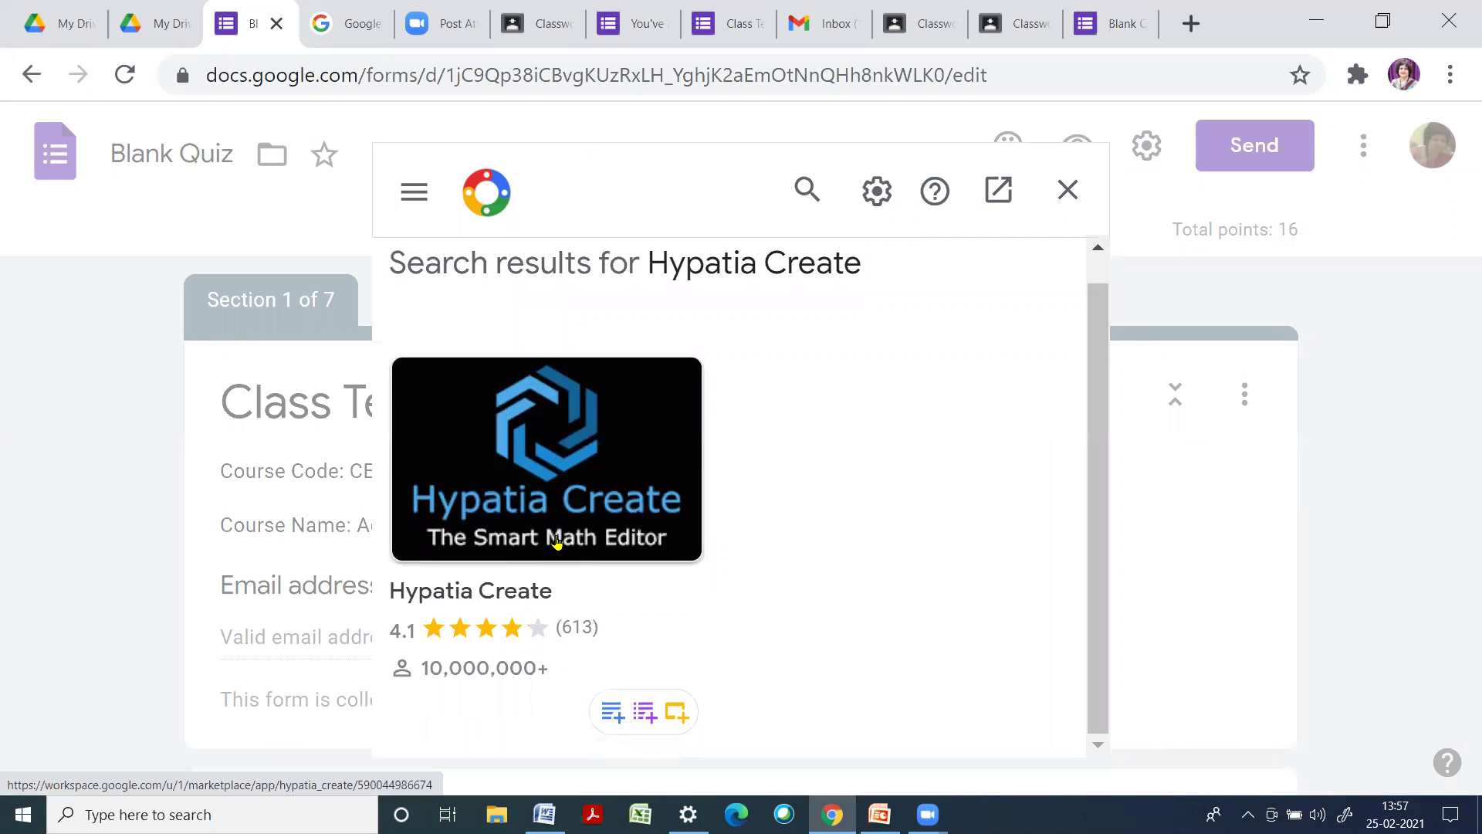
pyautogui.click(538, 503)
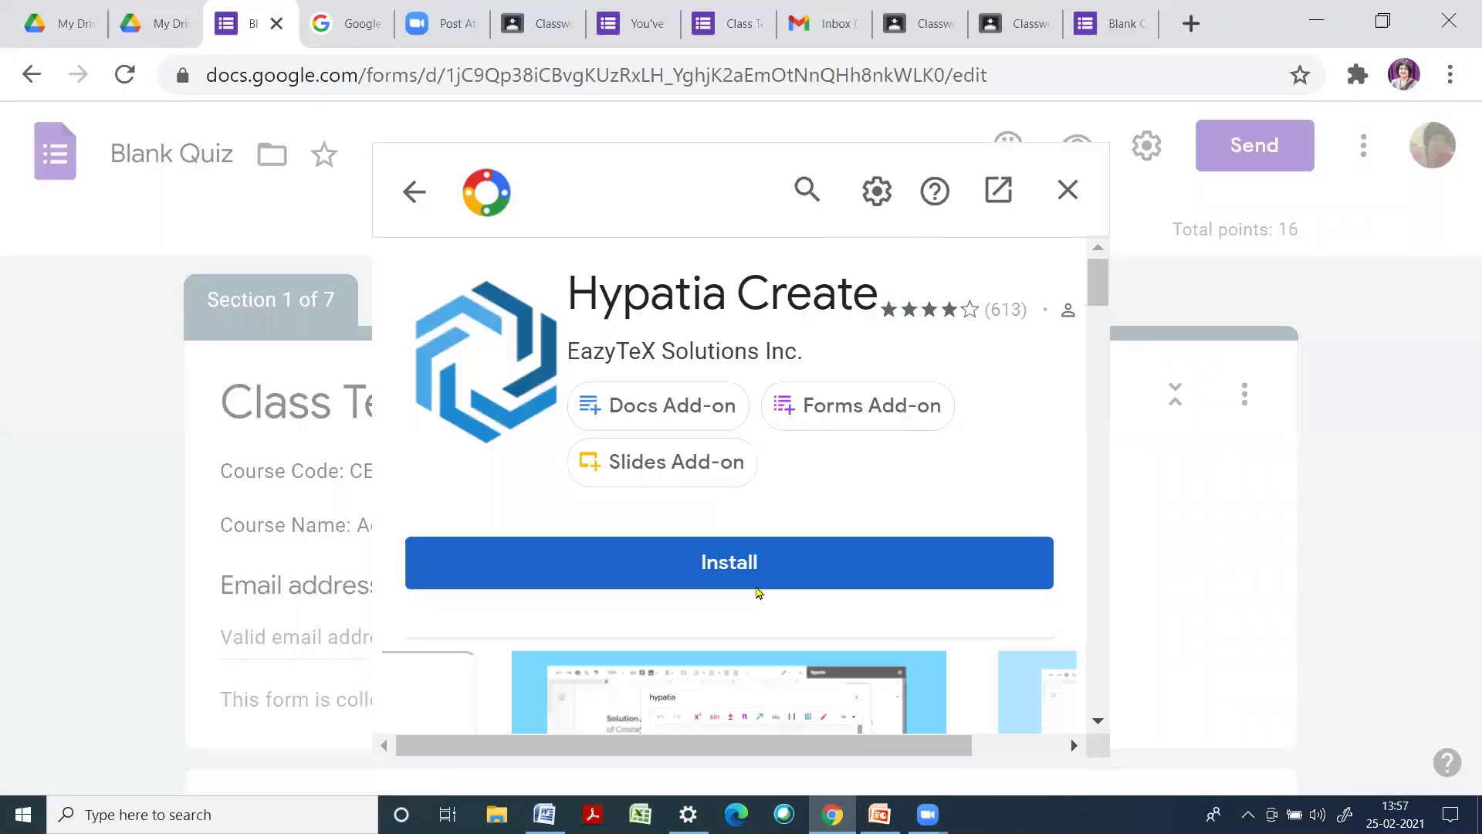
# Try to install the Hypatia Create add-on, continuing through the permission notice to the Google account choice
pyautogui.click(749, 566)
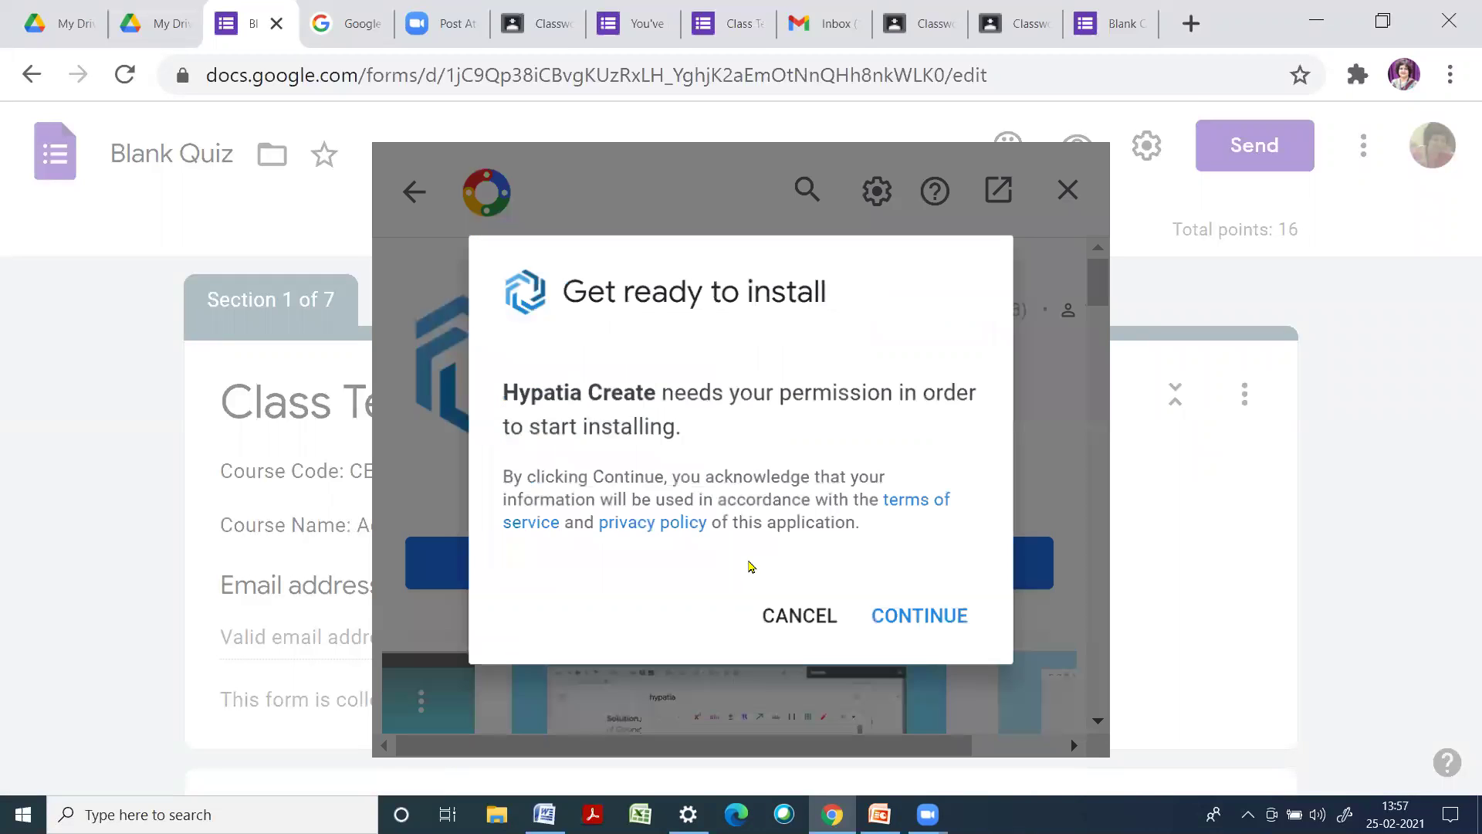
pyautogui.click(919, 617)
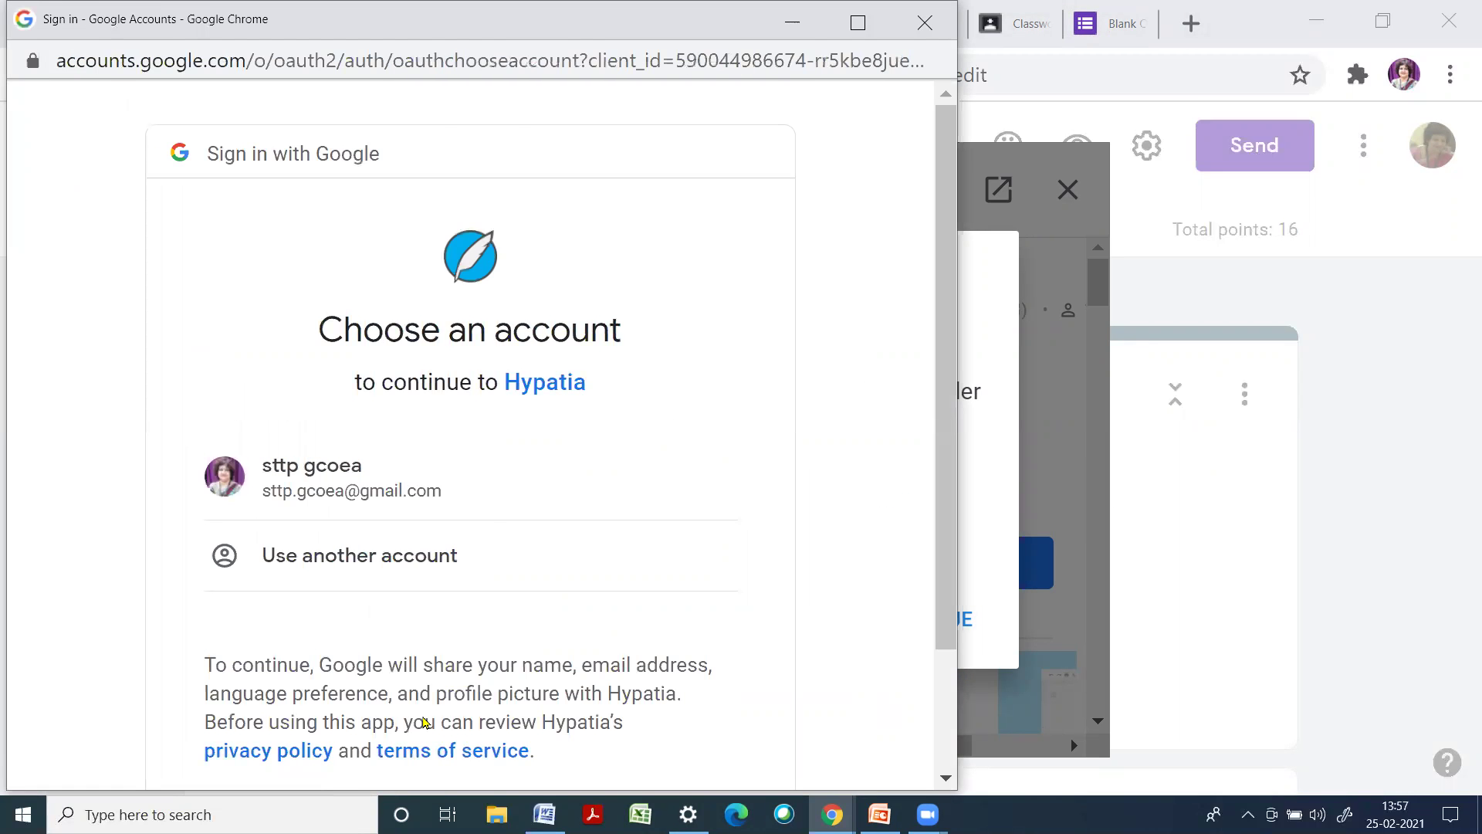
pyautogui.click(1266, 473)
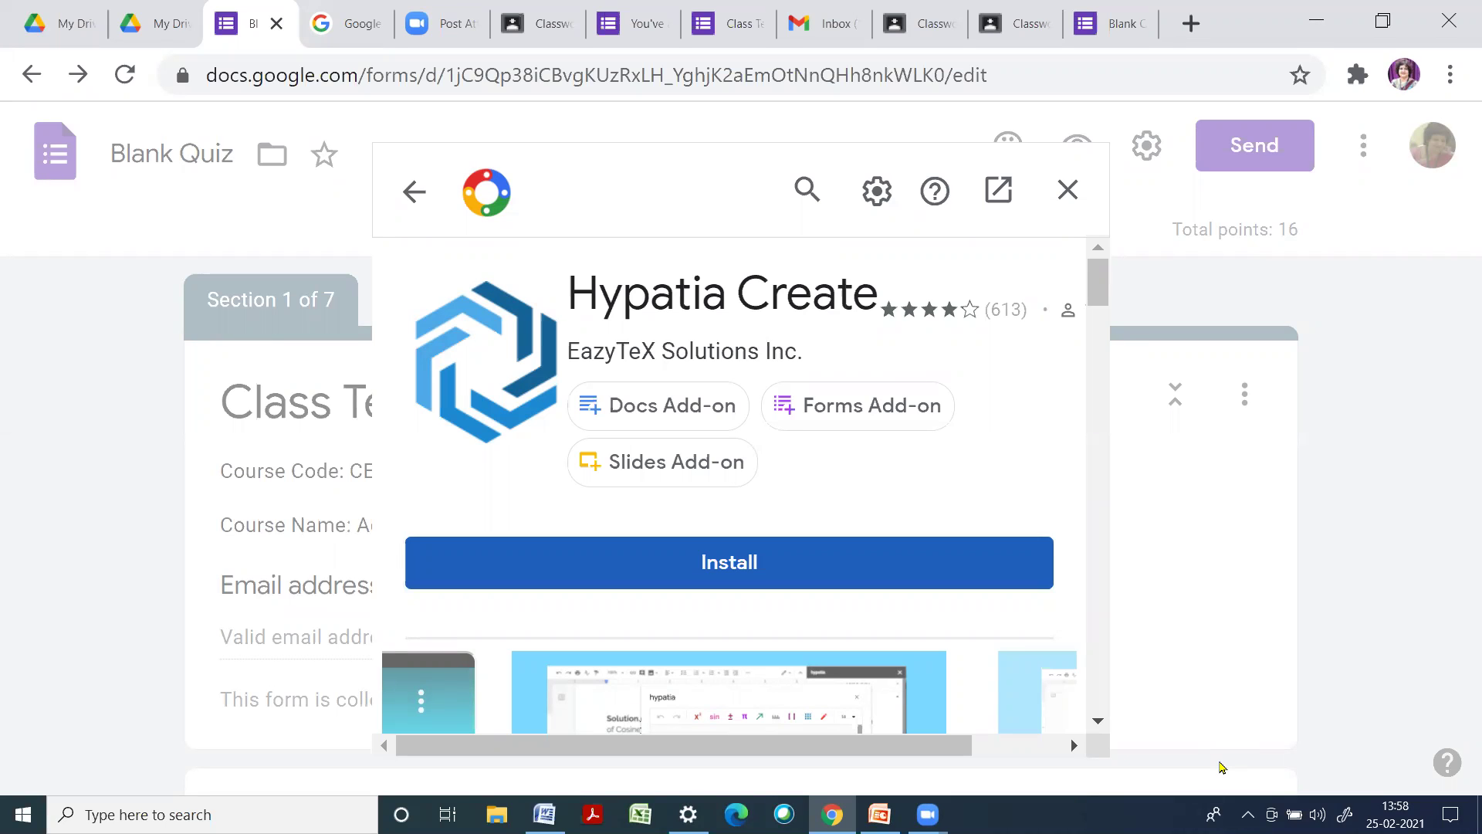
# Switch to the other Class Test 2 quiz and open Hypatia Create's Insert/Edit Math editor there
pyautogui.hotkey('ctrl', '9')
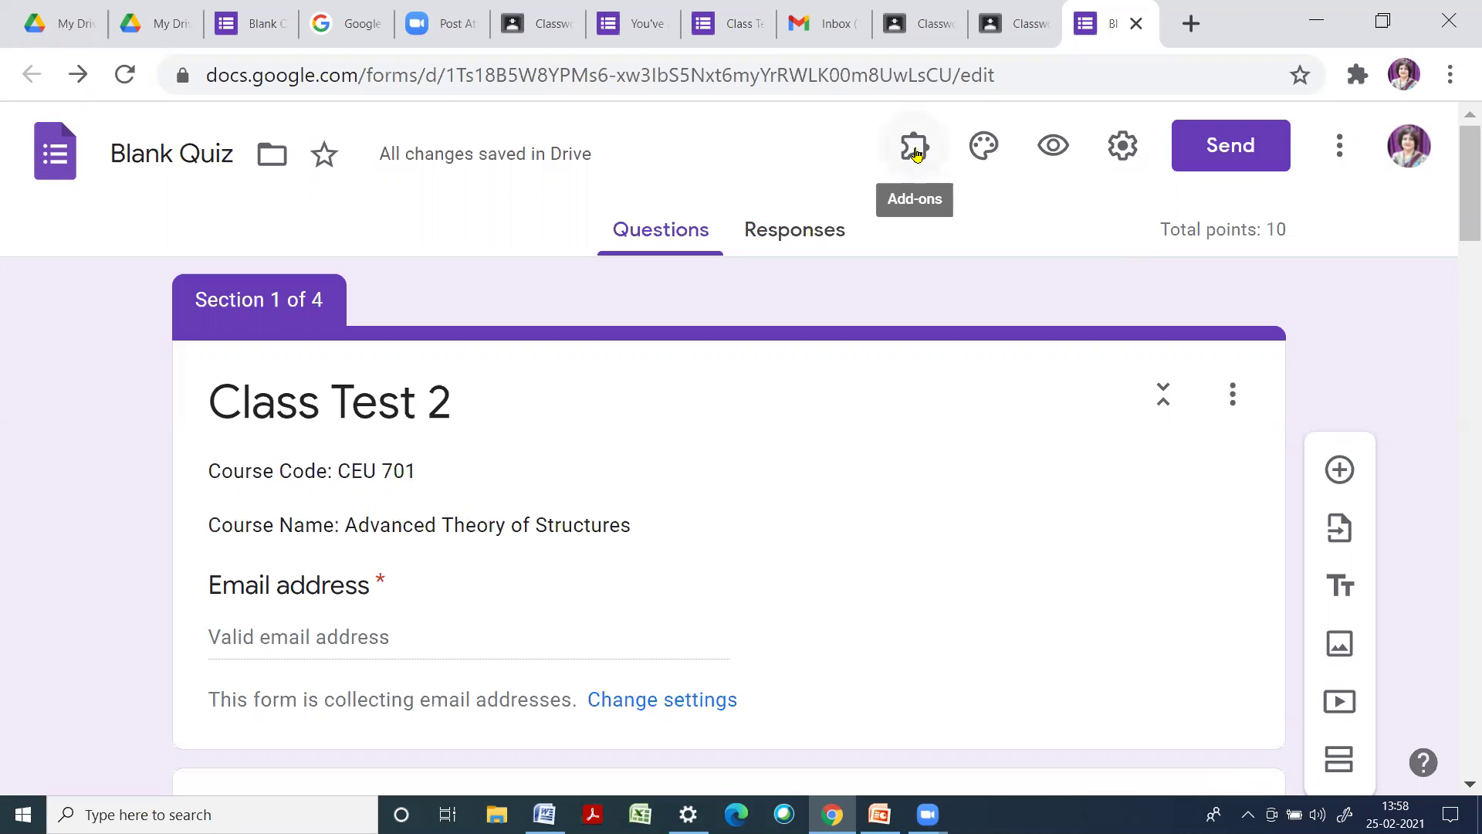
pyautogui.click(916, 153)
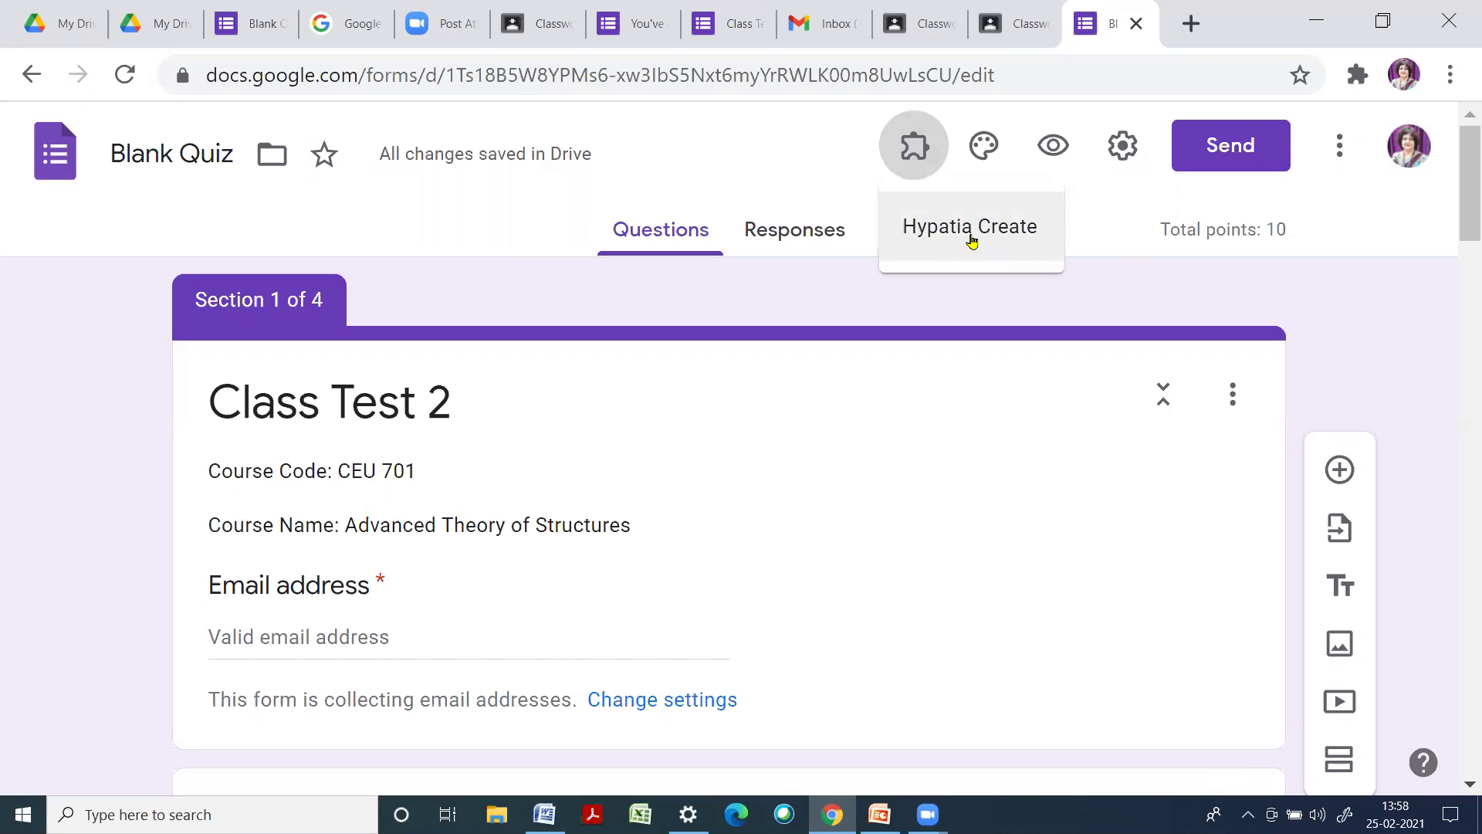
pyautogui.click(972, 242)
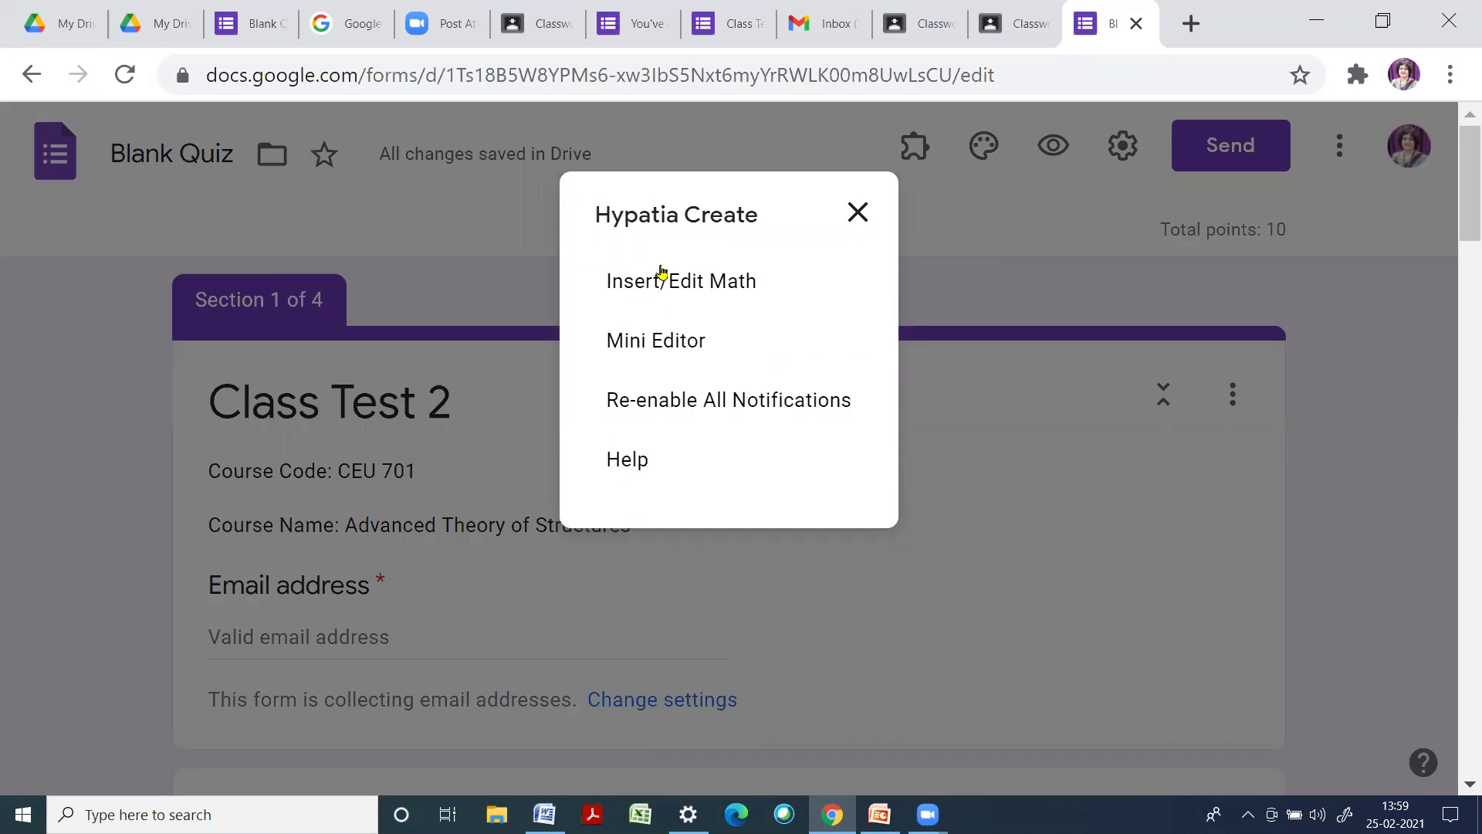
pyautogui.click(739, 284)
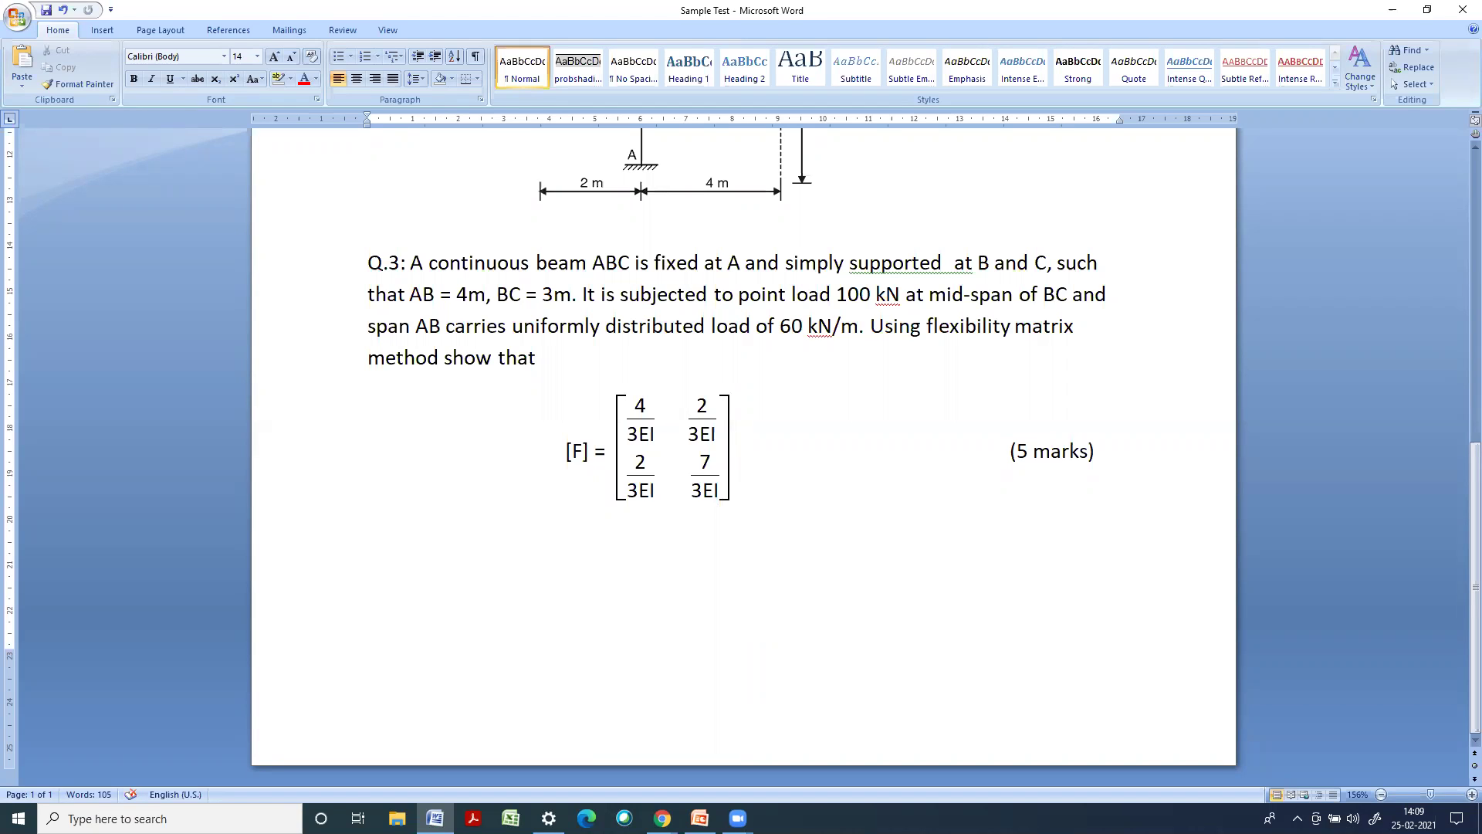
# Return from Word to the form's math editor and enter [F] = using auto-sizing square brackets
pyautogui.hotkey('alt', 'Tab')
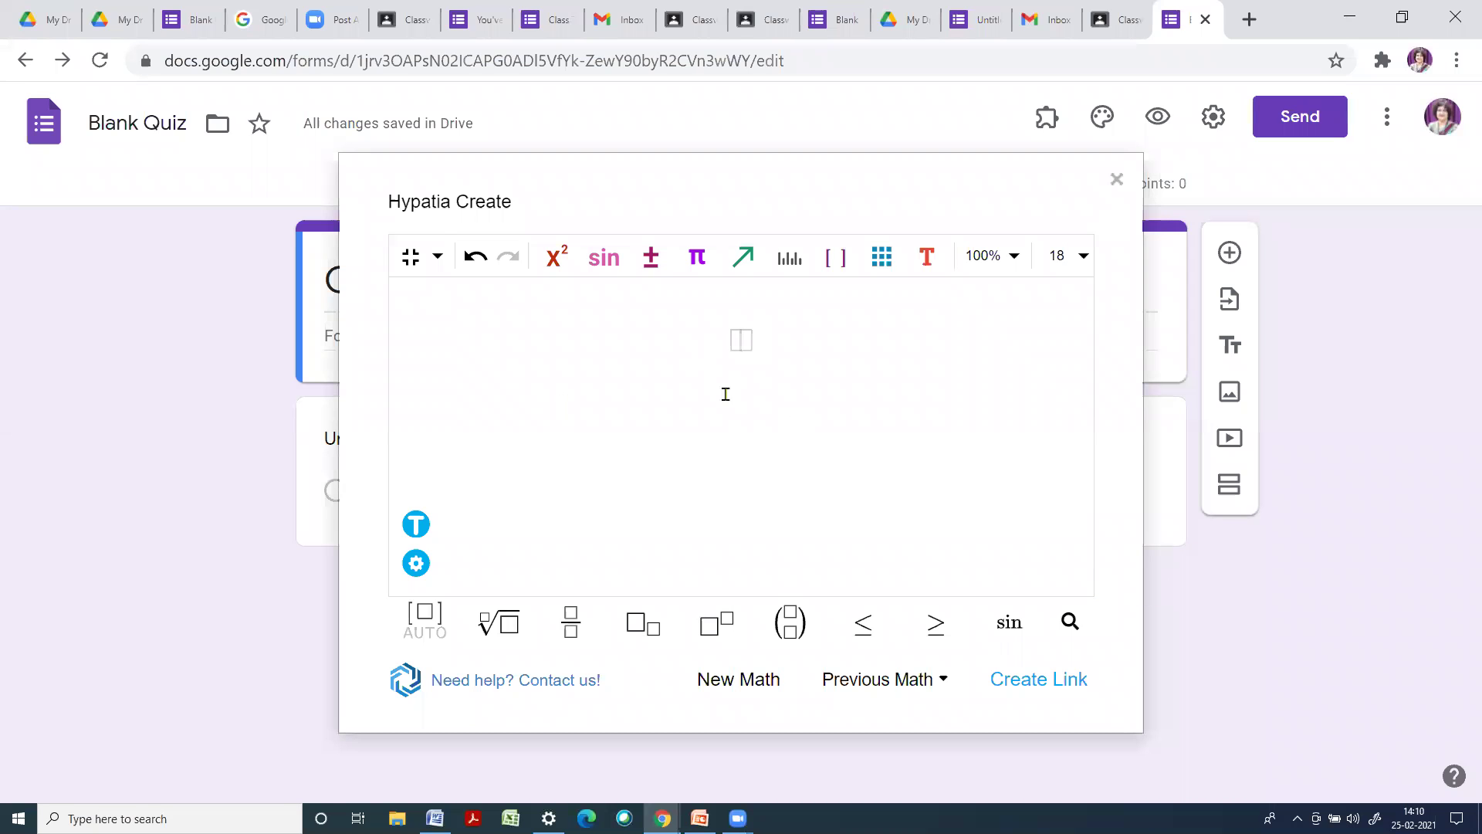
pyautogui.click(835, 256)
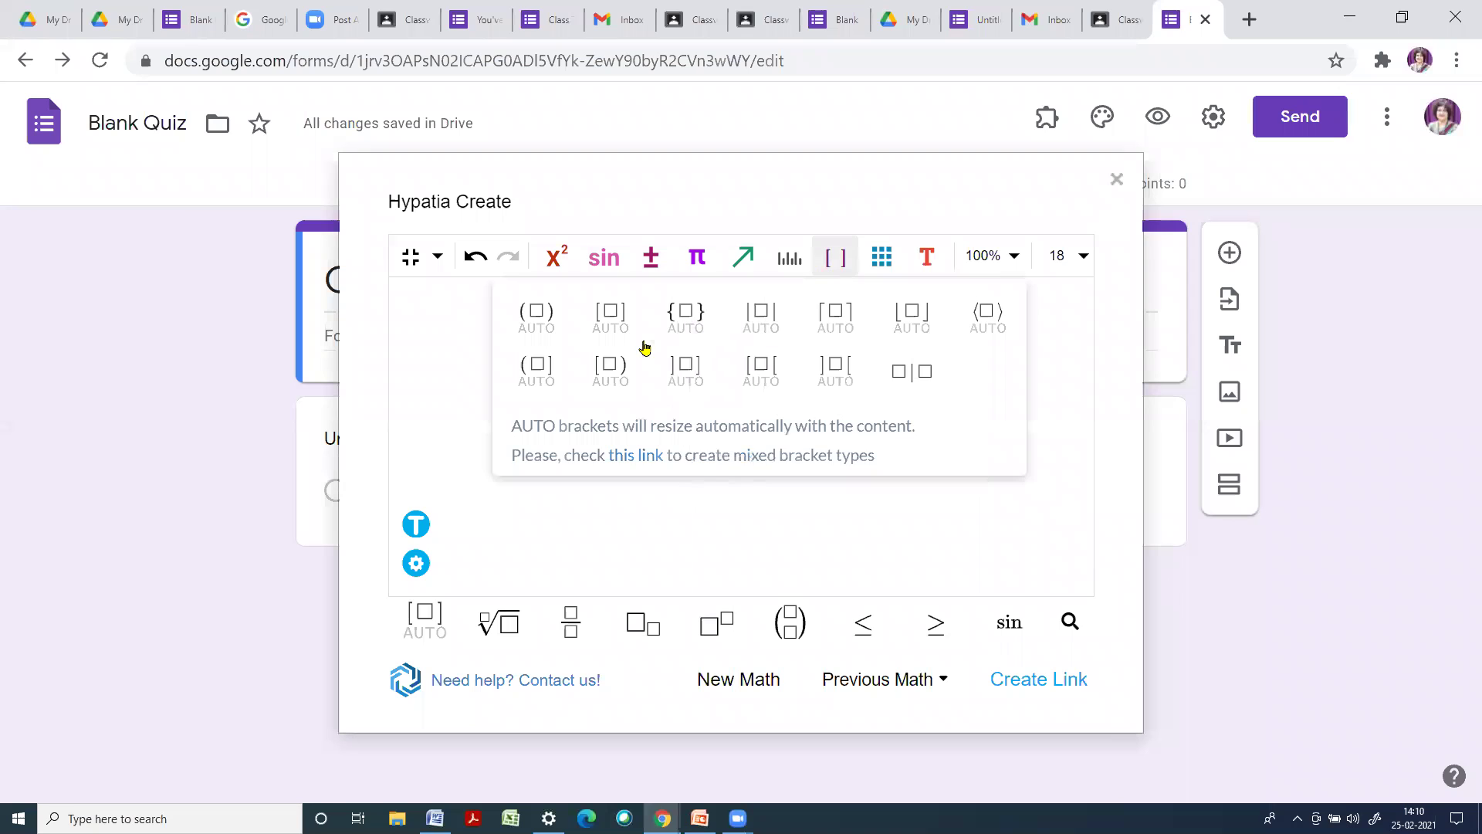
pyautogui.click(611, 321)
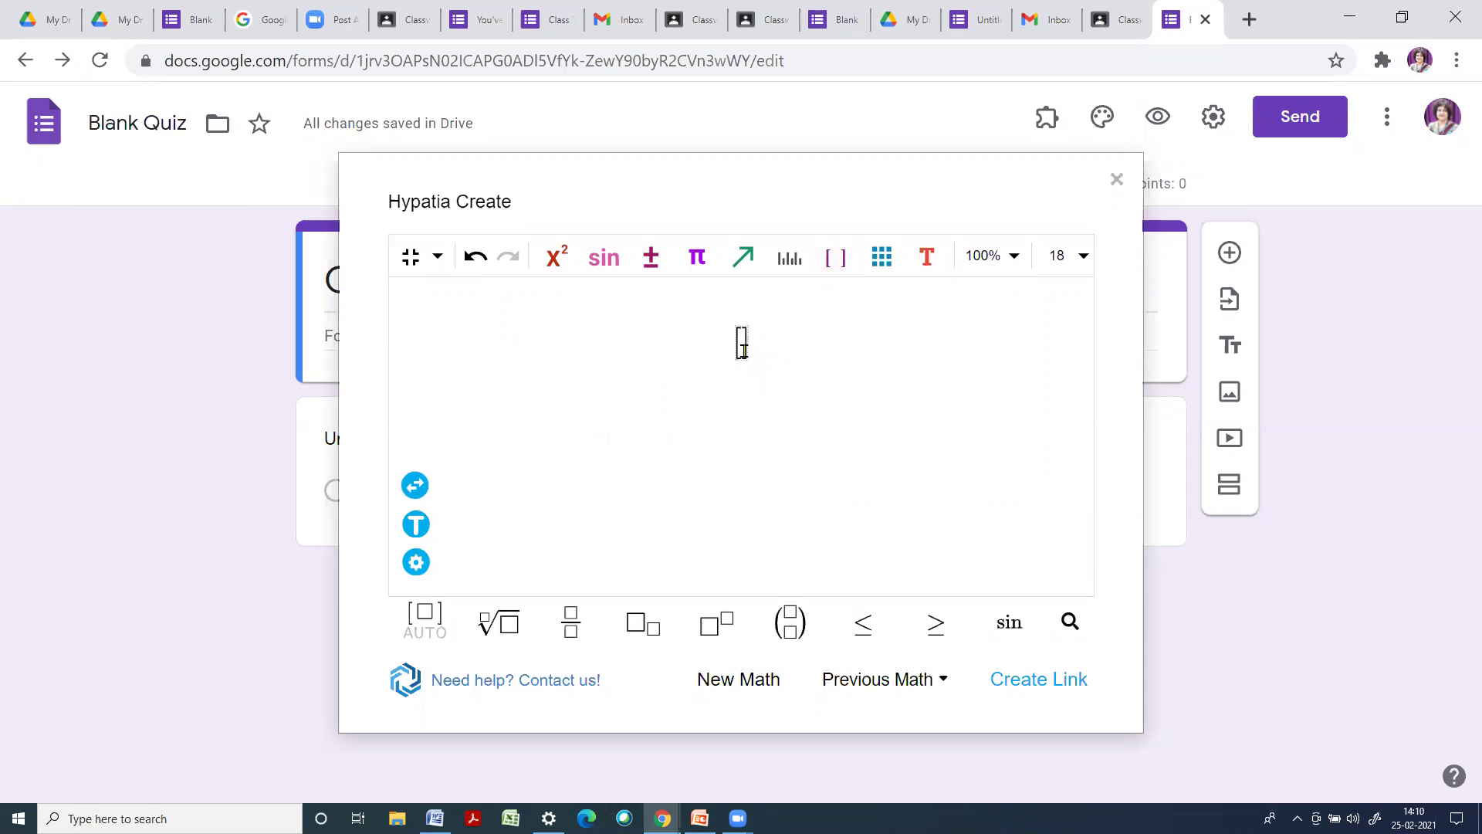
pyautogui.write('F')
pyautogui.press('Right')
pyautogui.write('=')
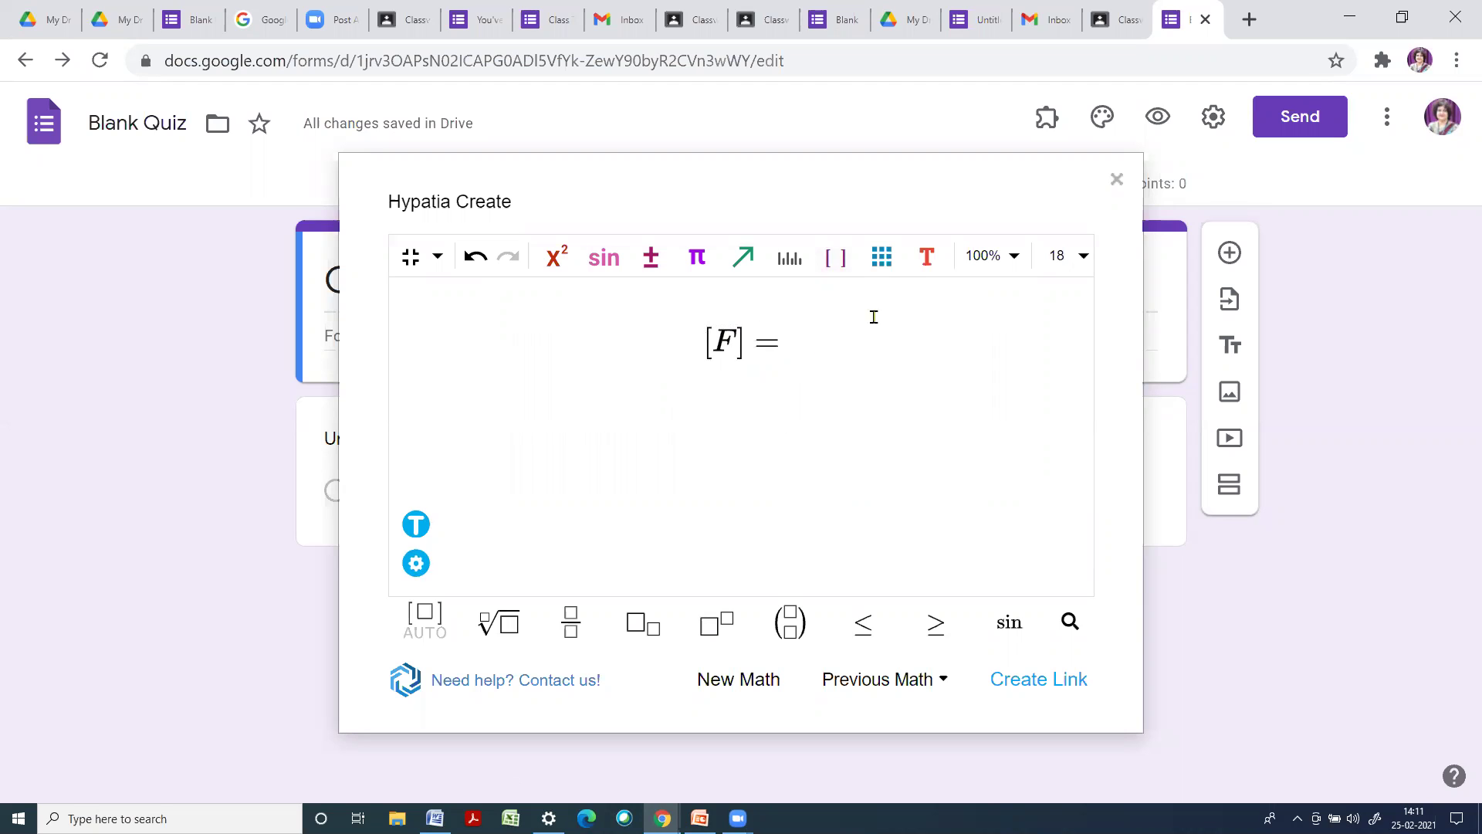
# Insert a square-bracketed matrix with 2 rows and 2 columns after the equals sign
pyautogui.click(882, 270)
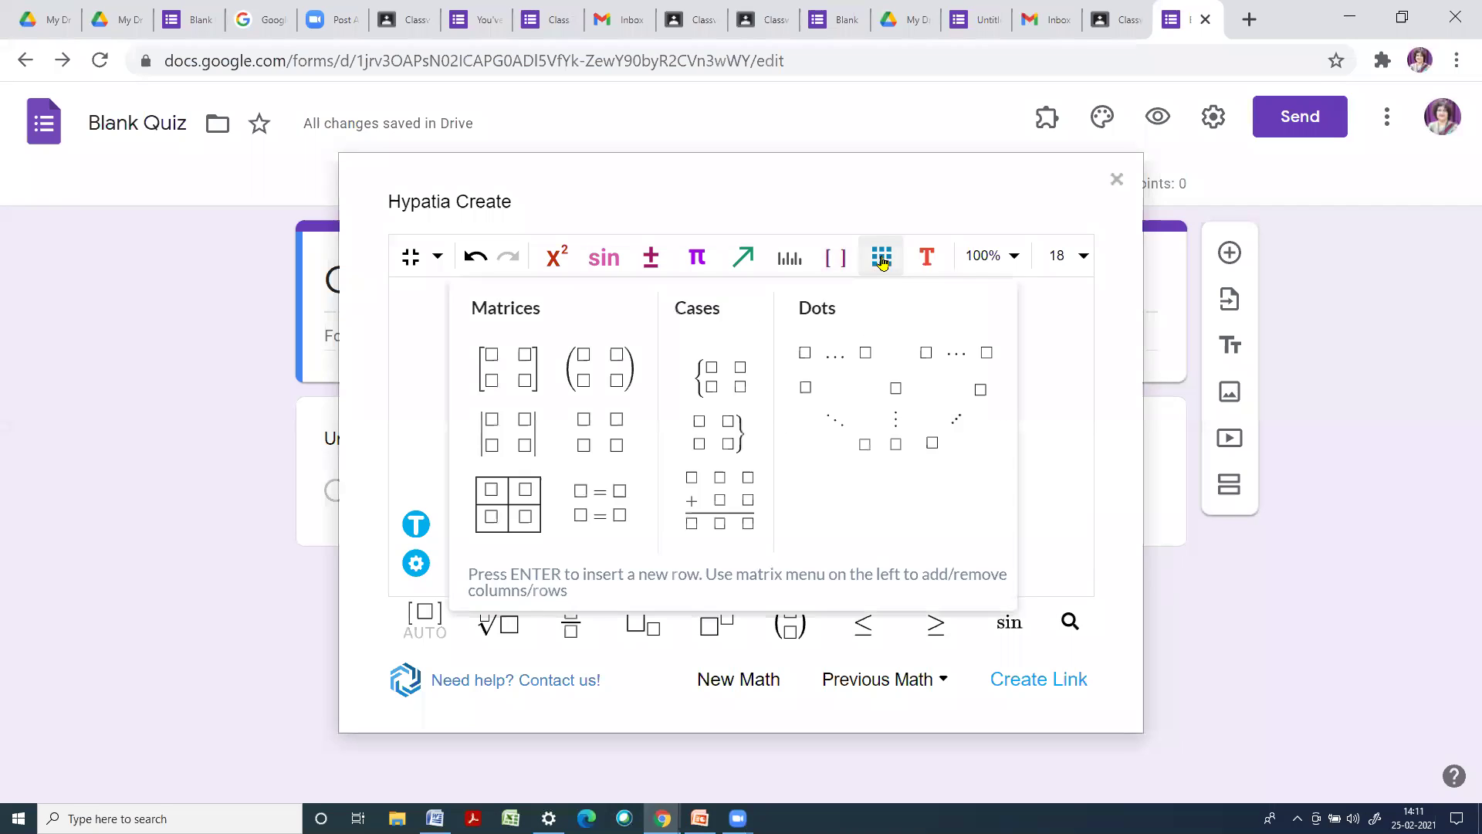
pyautogui.click(522, 376)
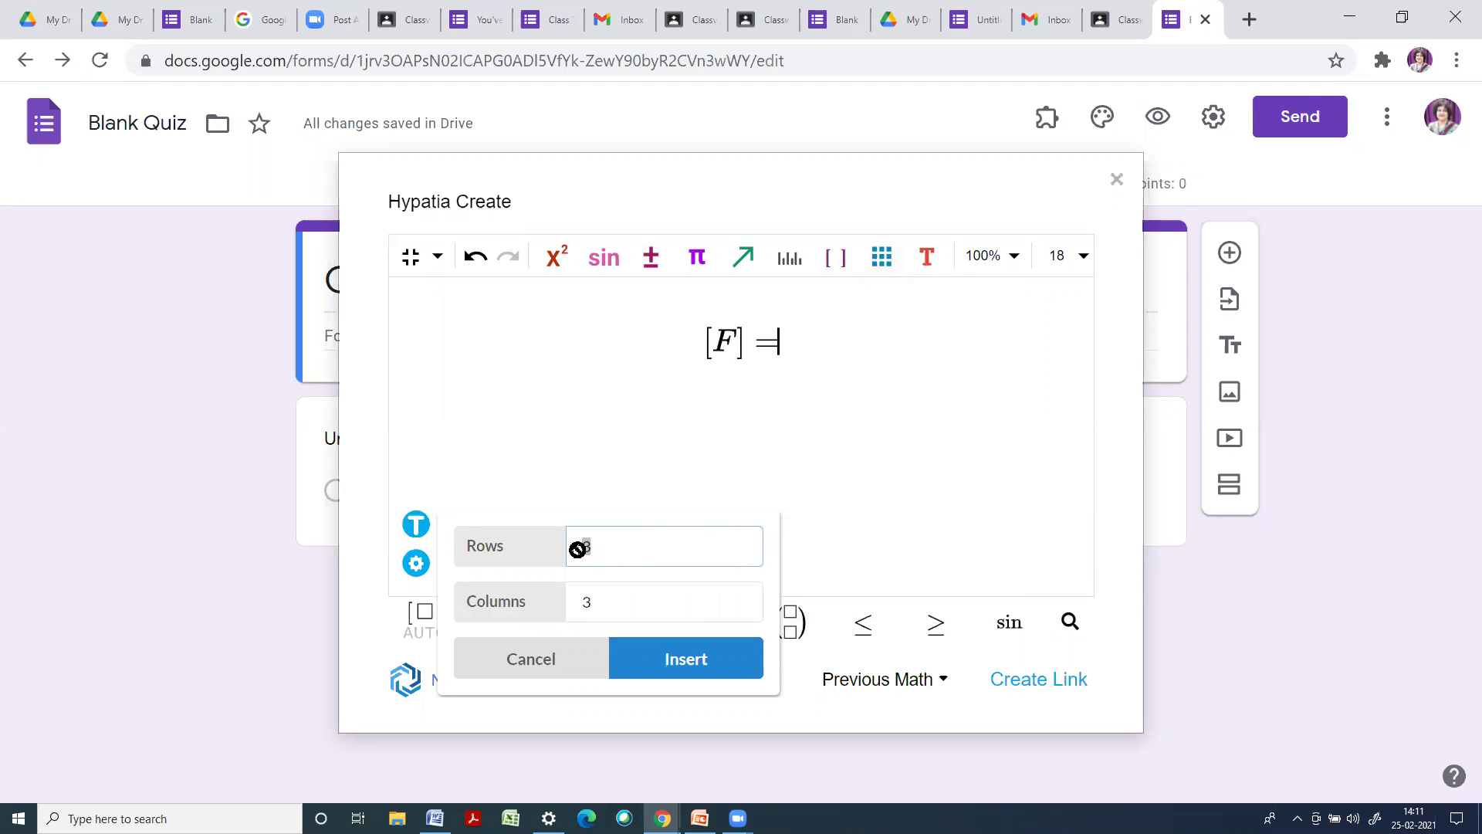
pyautogui.write('2')
pyautogui.click(581, 605)
pyautogui.doubleClick(576, 608)
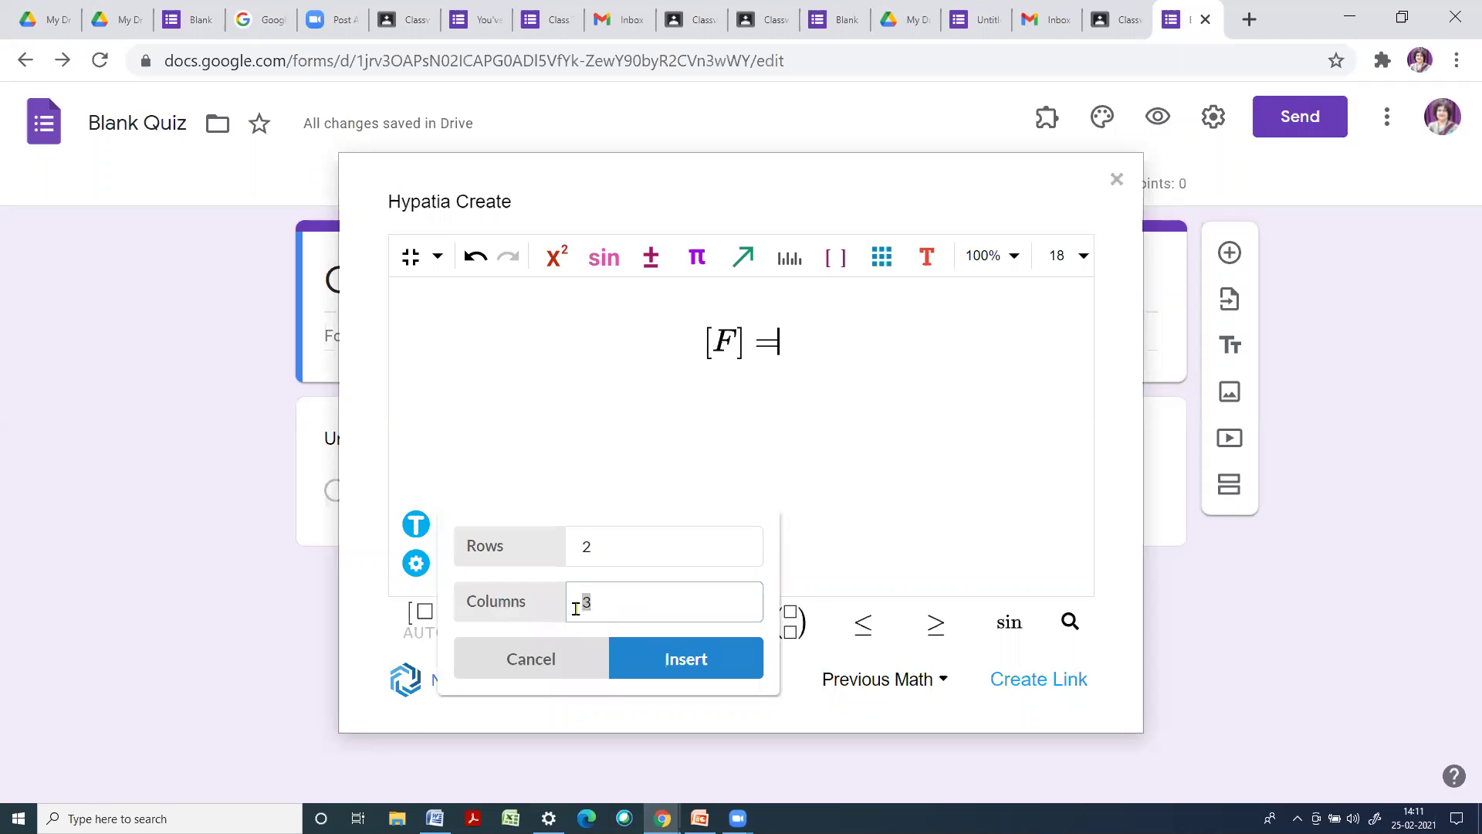
pyautogui.write('2')
pyautogui.click(691, 678)
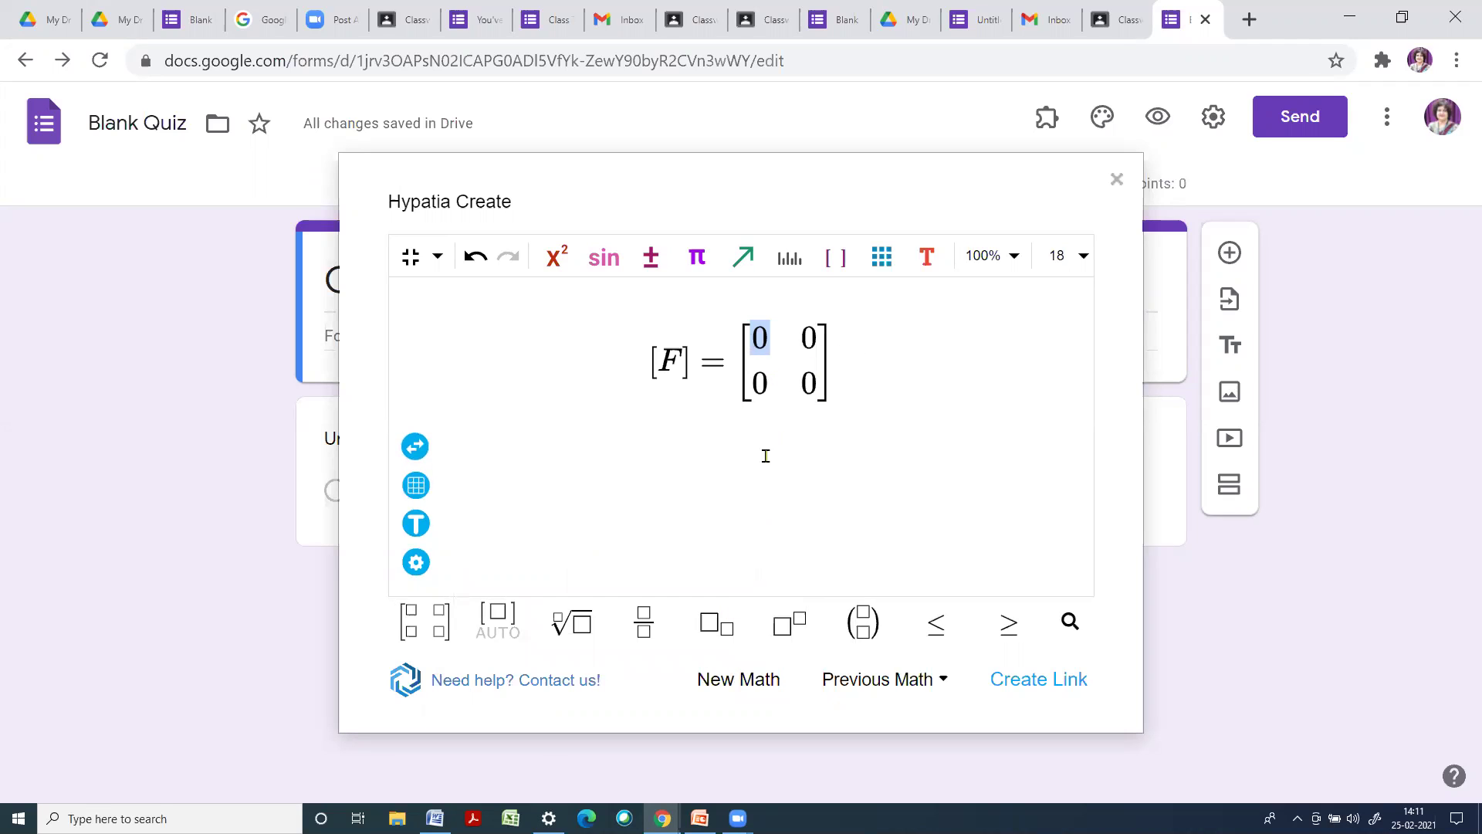
# Replace the matrix's first-row, first-column entry with a fraction of 4 over 3EI
pyautogui.click(755, 338)
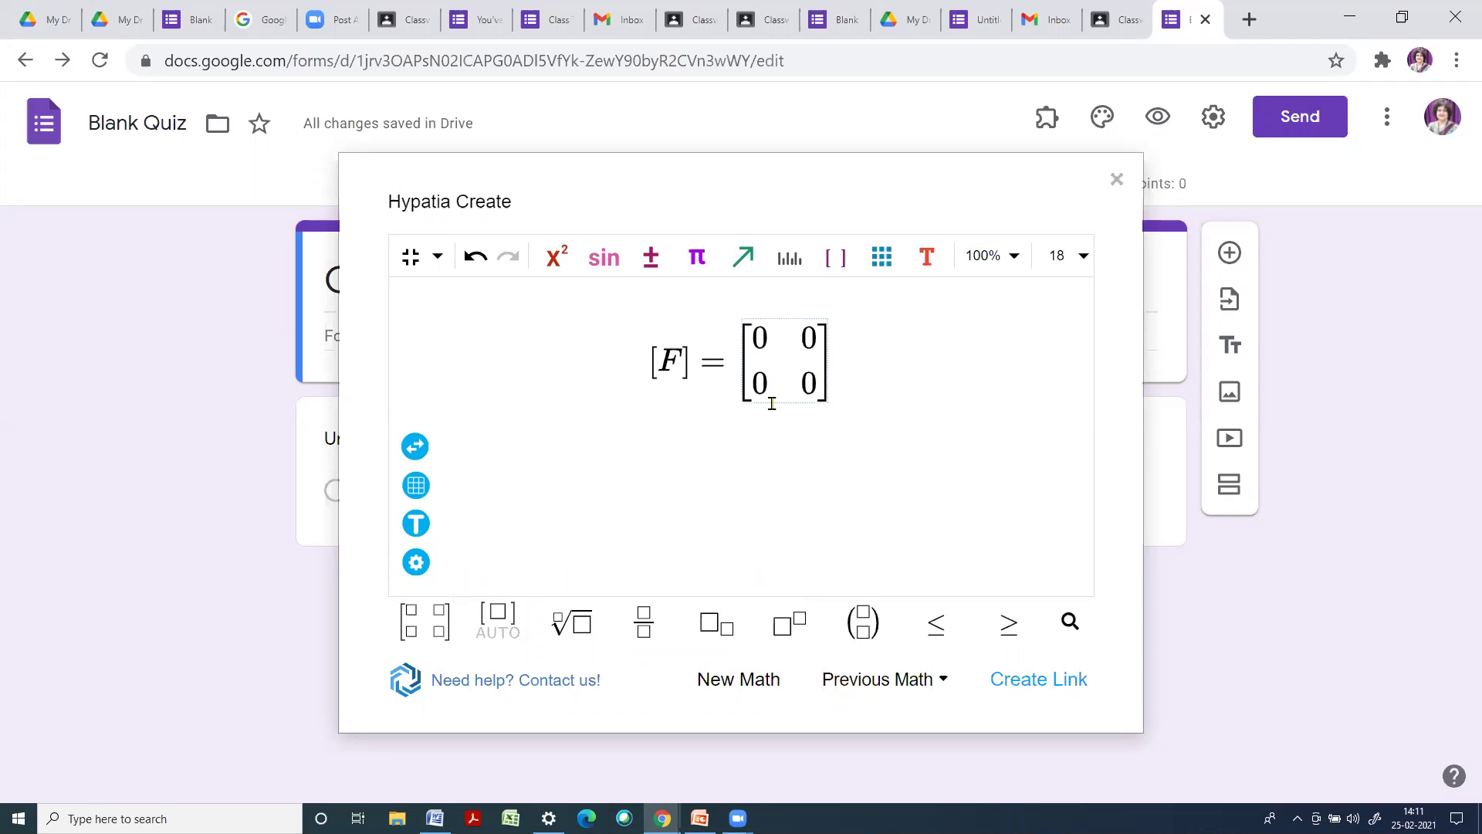
pyautogui.doubleClick(756, 340)
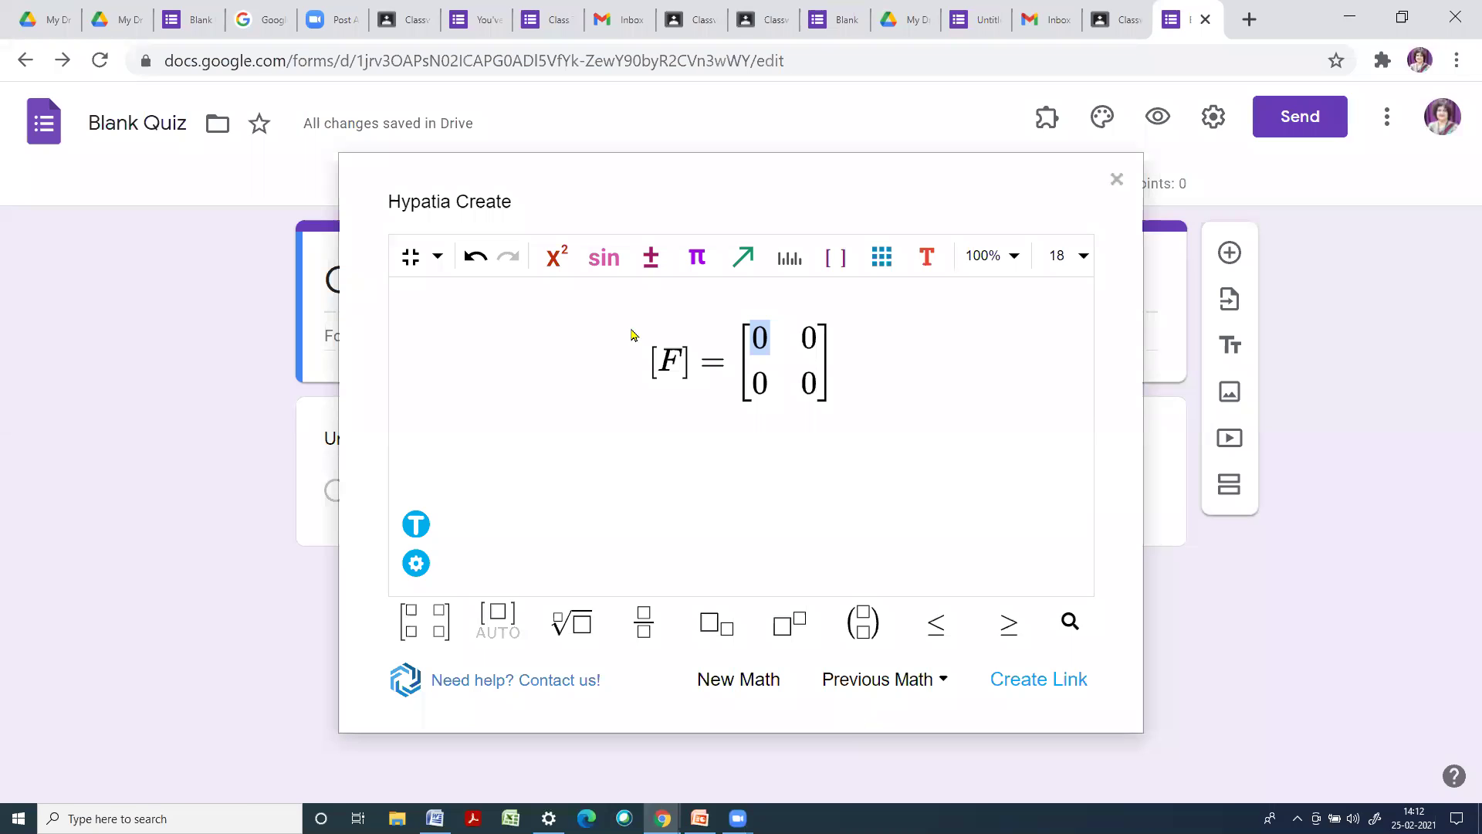
pyautogui.click(556, 272)
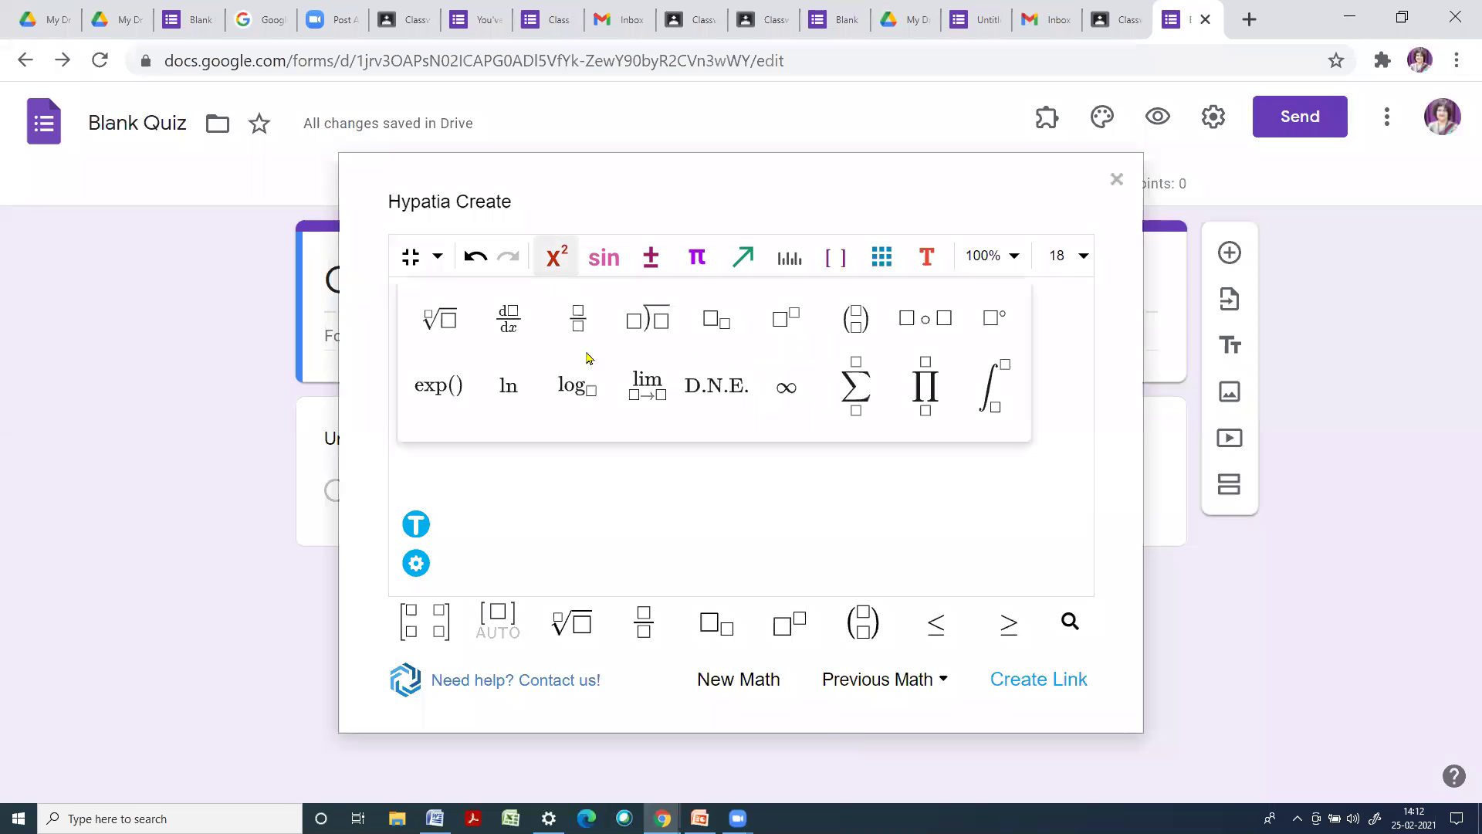
pyautogui.click(576, 317)
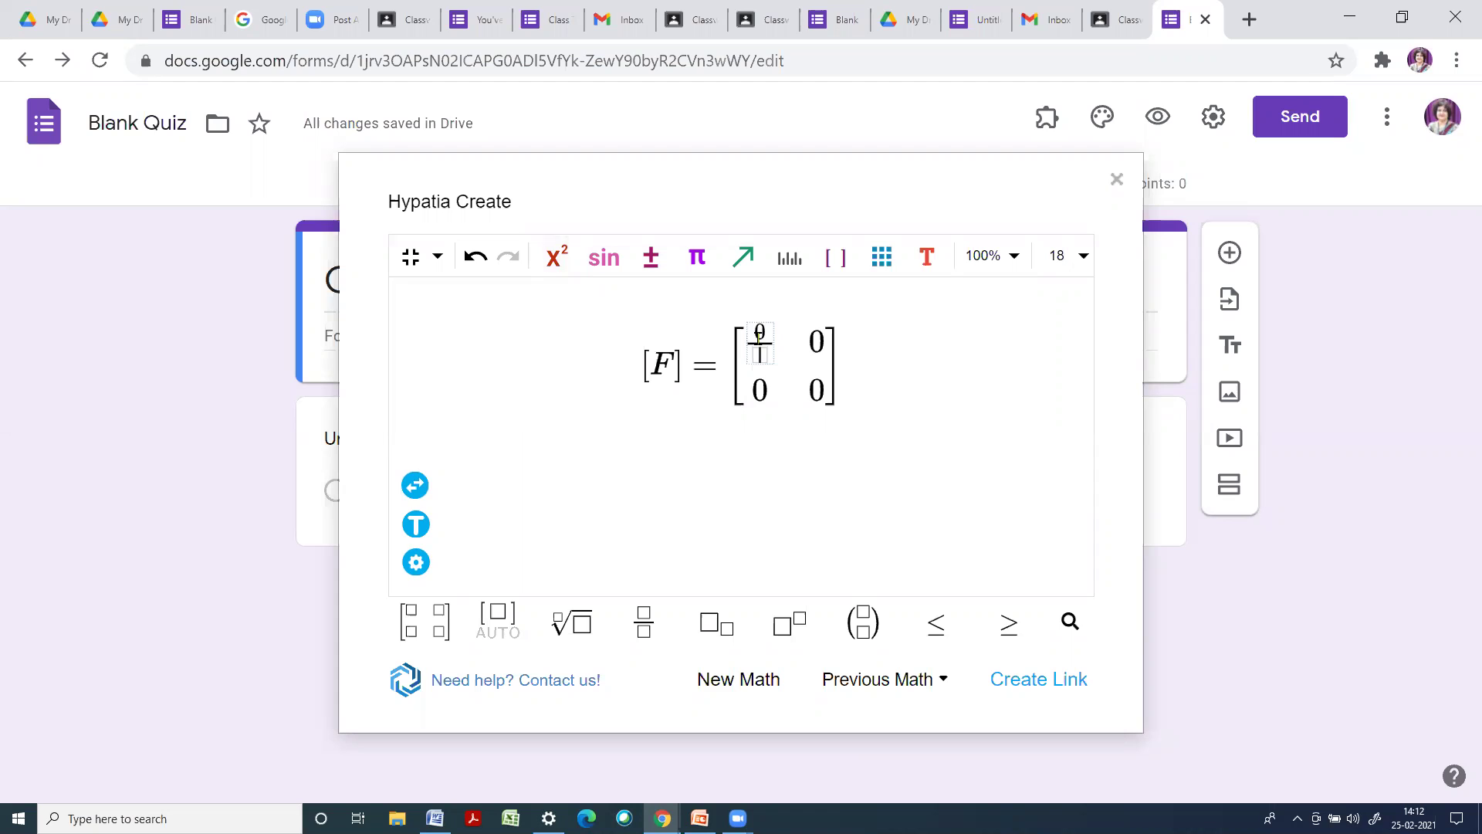
pyautogui.write('4')
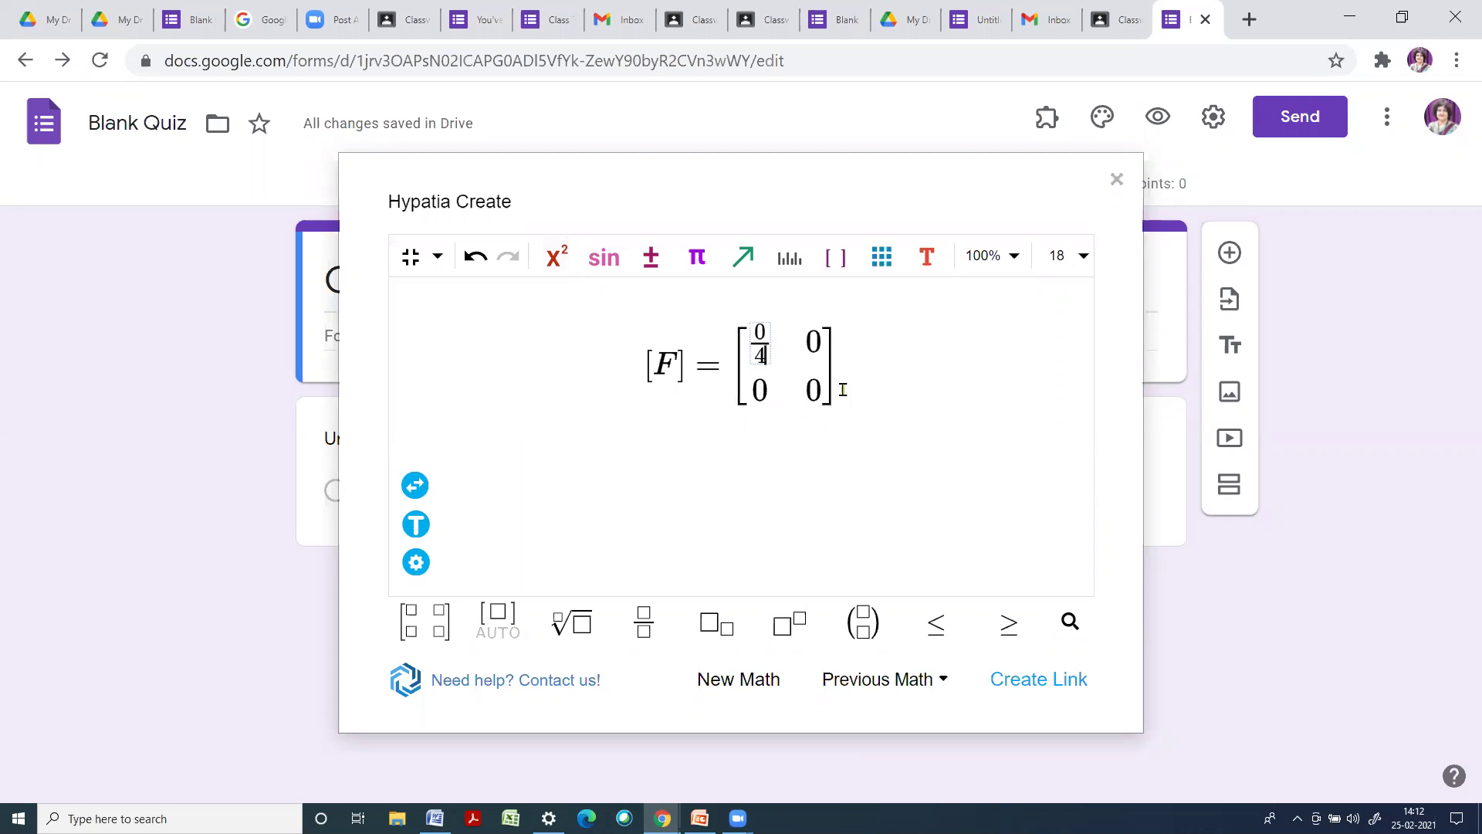
pyautogui.doubleClick(763, 333)
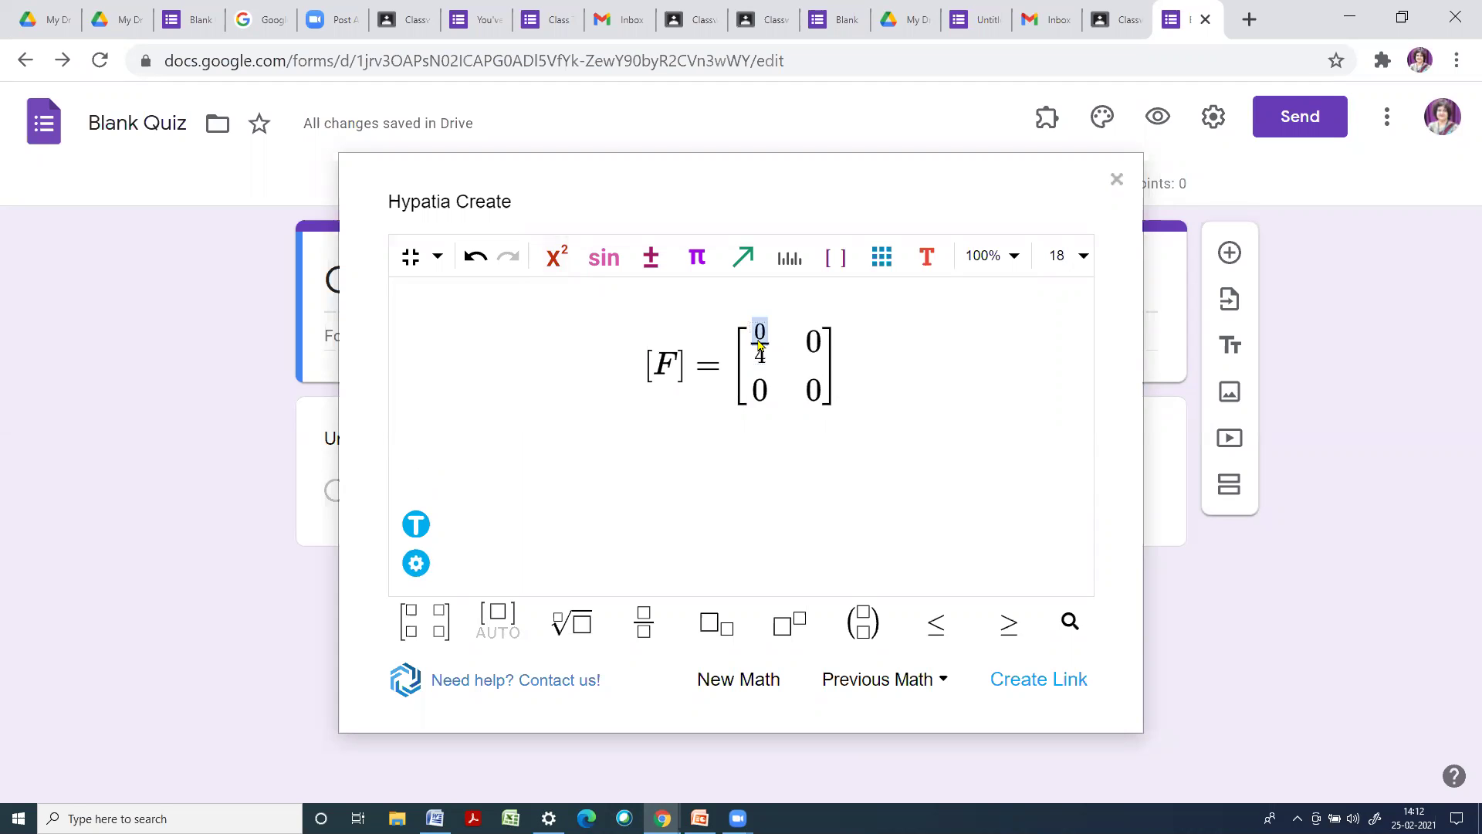
pyautogui.write('4')
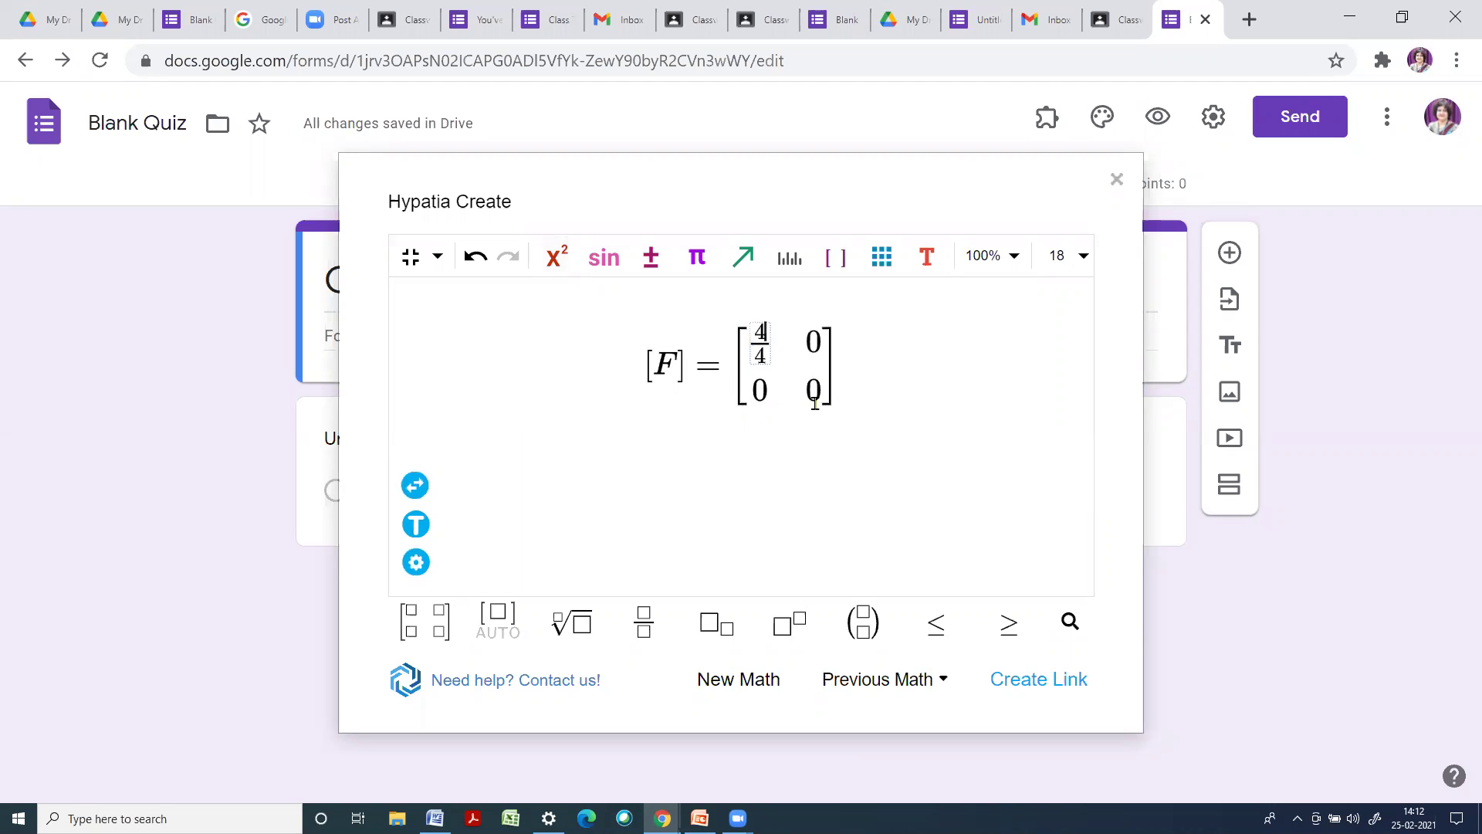
pyautogui.doubleClick(761, 356)
pyautogui.write('3E')
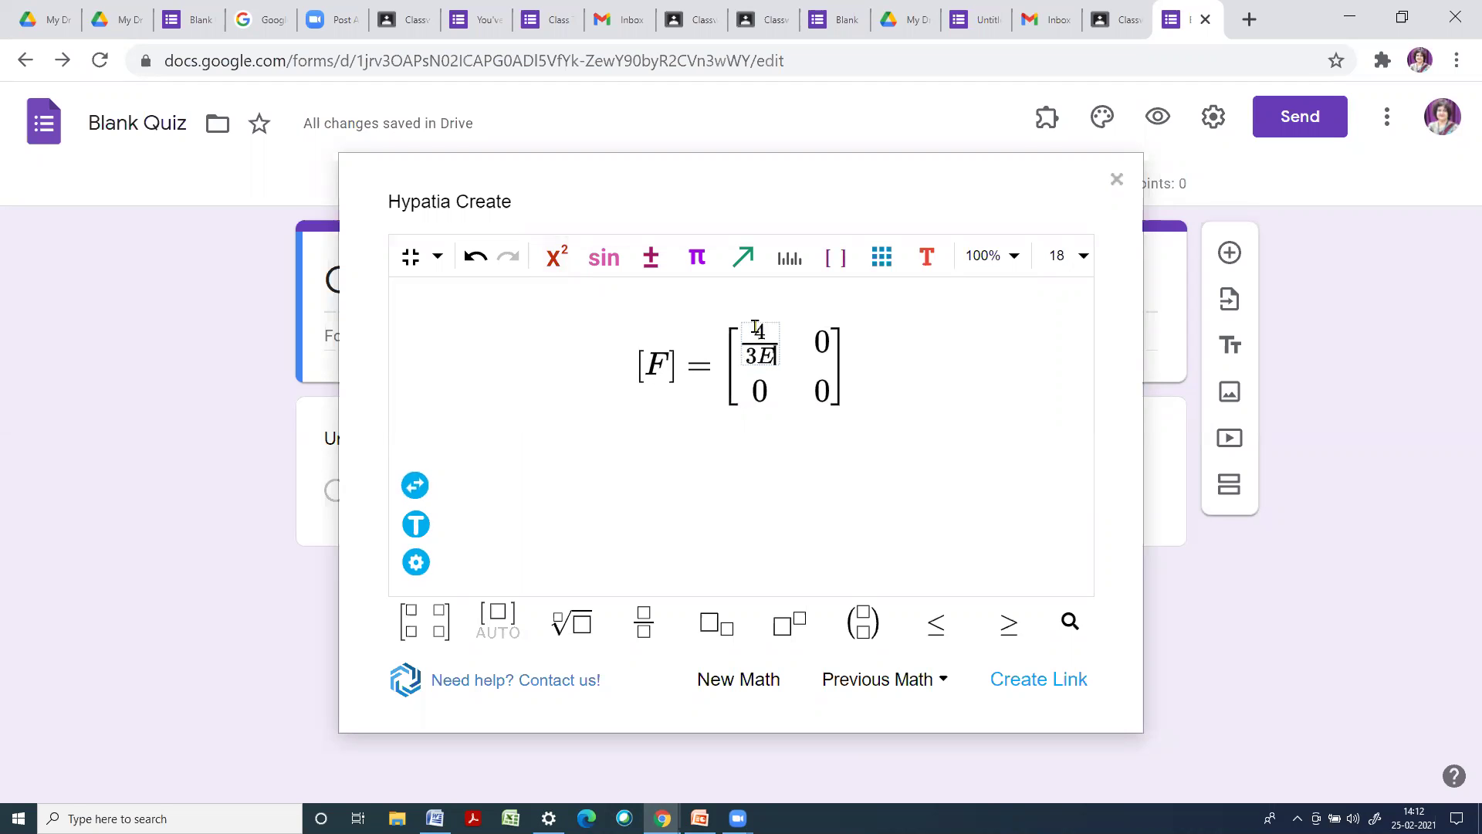
pyautogui.write('I')
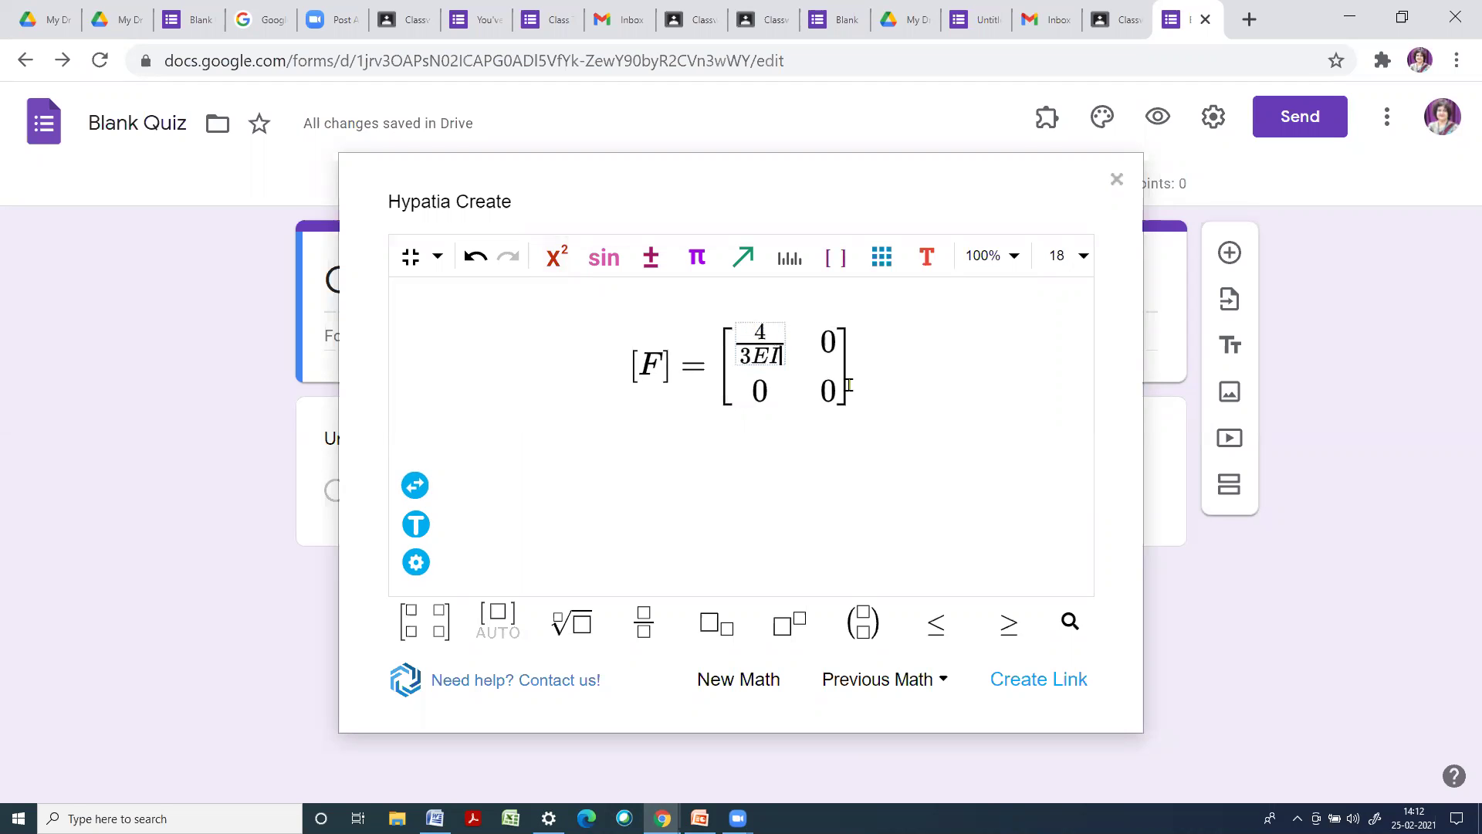
# Replace the matrix's first-row, second-column entry with a fraction of 2 over 3EI
pyautogui.click(831, 344)
pyautogui.doubleClick(830, 342)
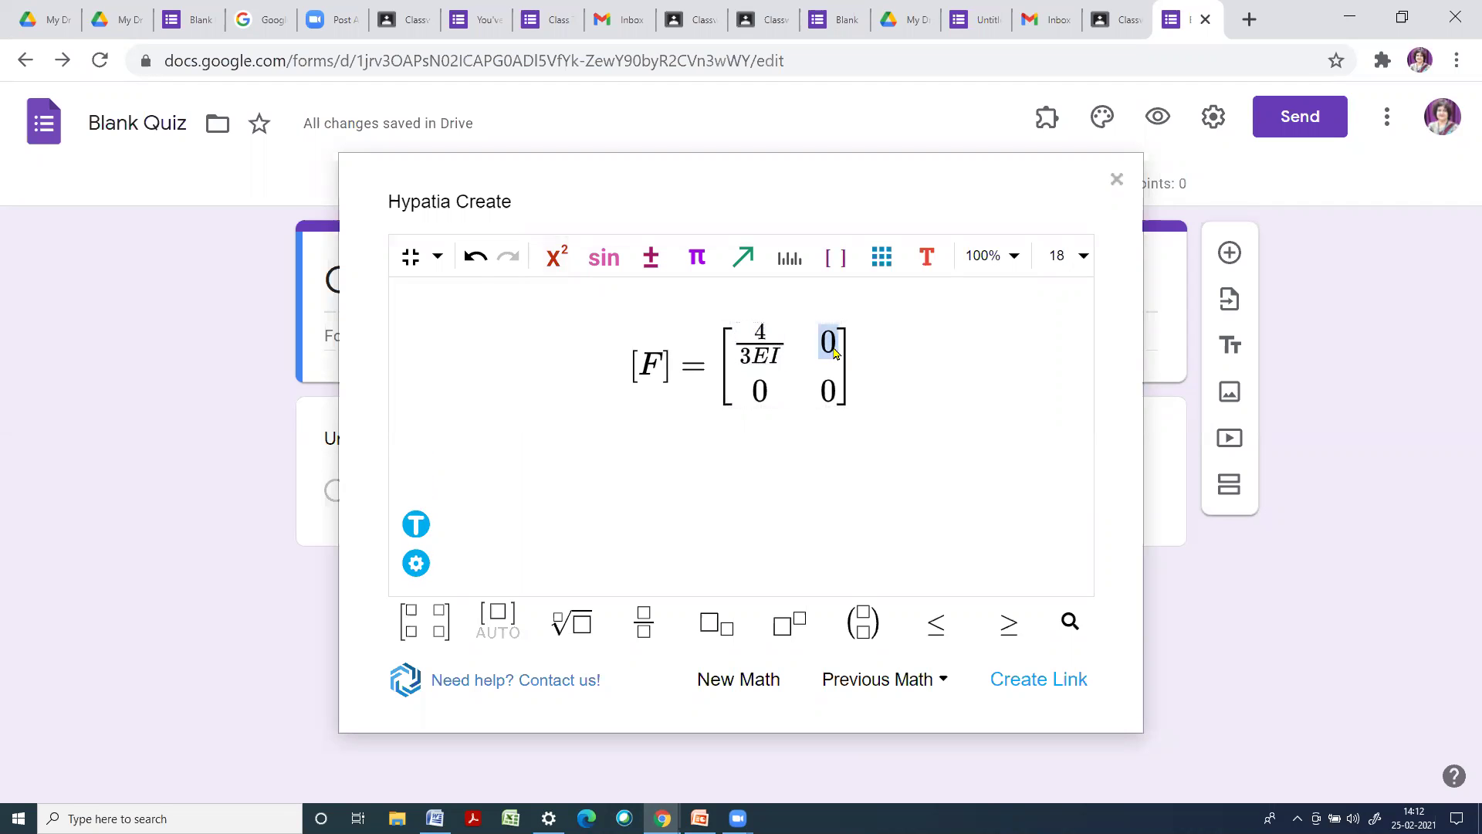
pyautogui.click(556, 257)
pyautogui.click(579, 311)
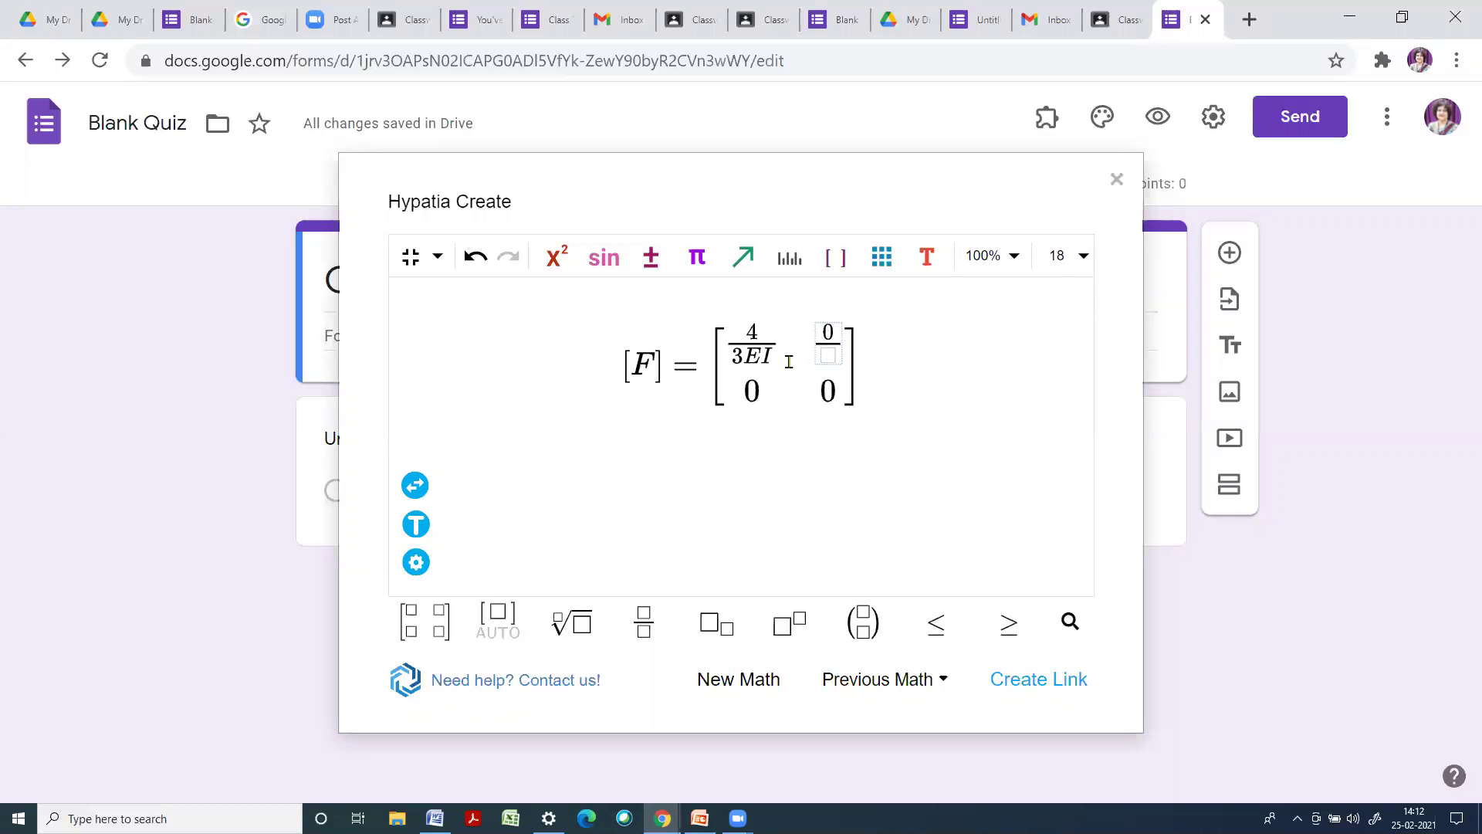
pyautogui.press('BackSpace')
pyautogui.write('2/3E')
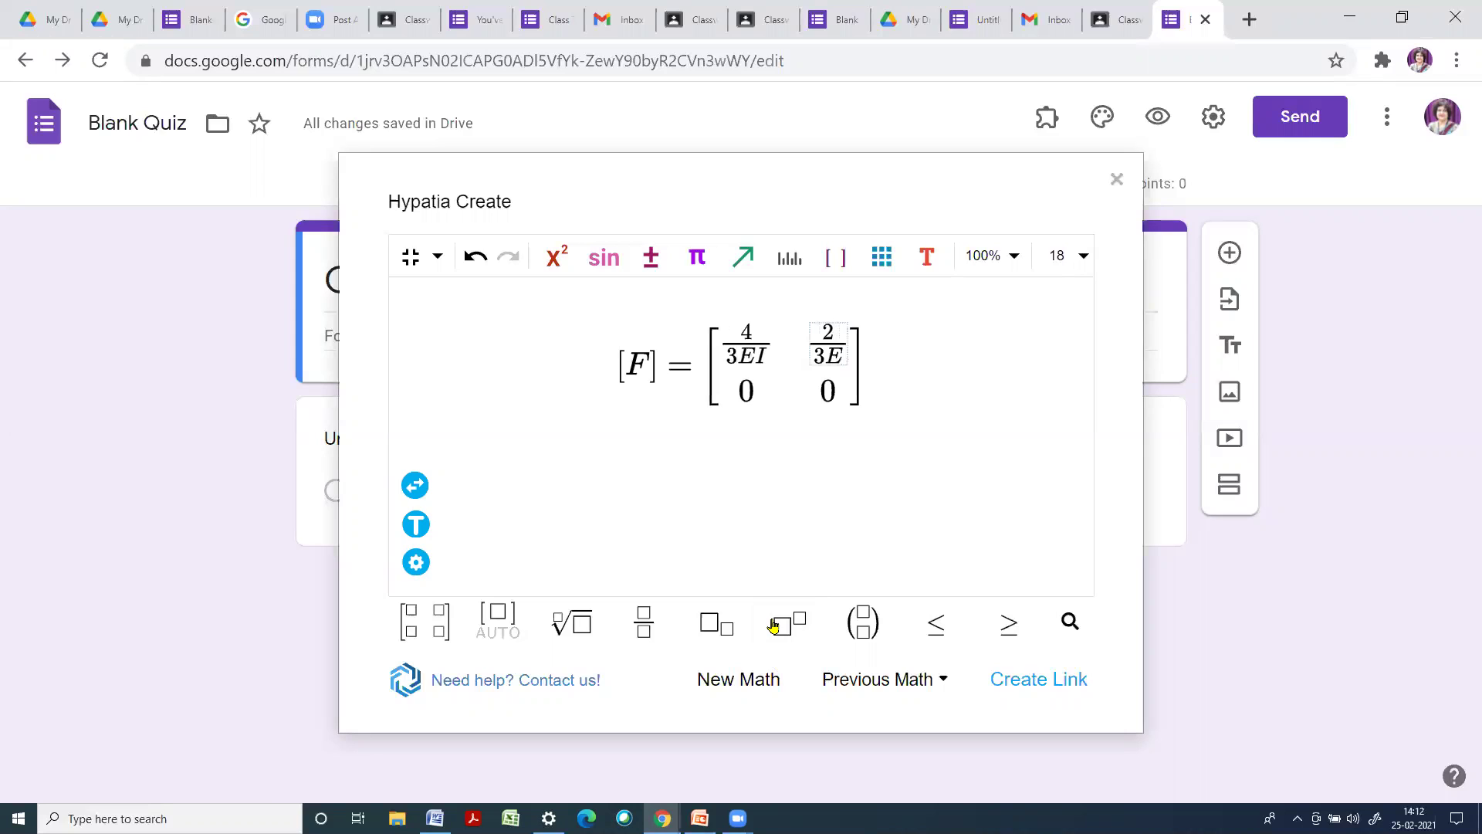
pyautogui.write('I')
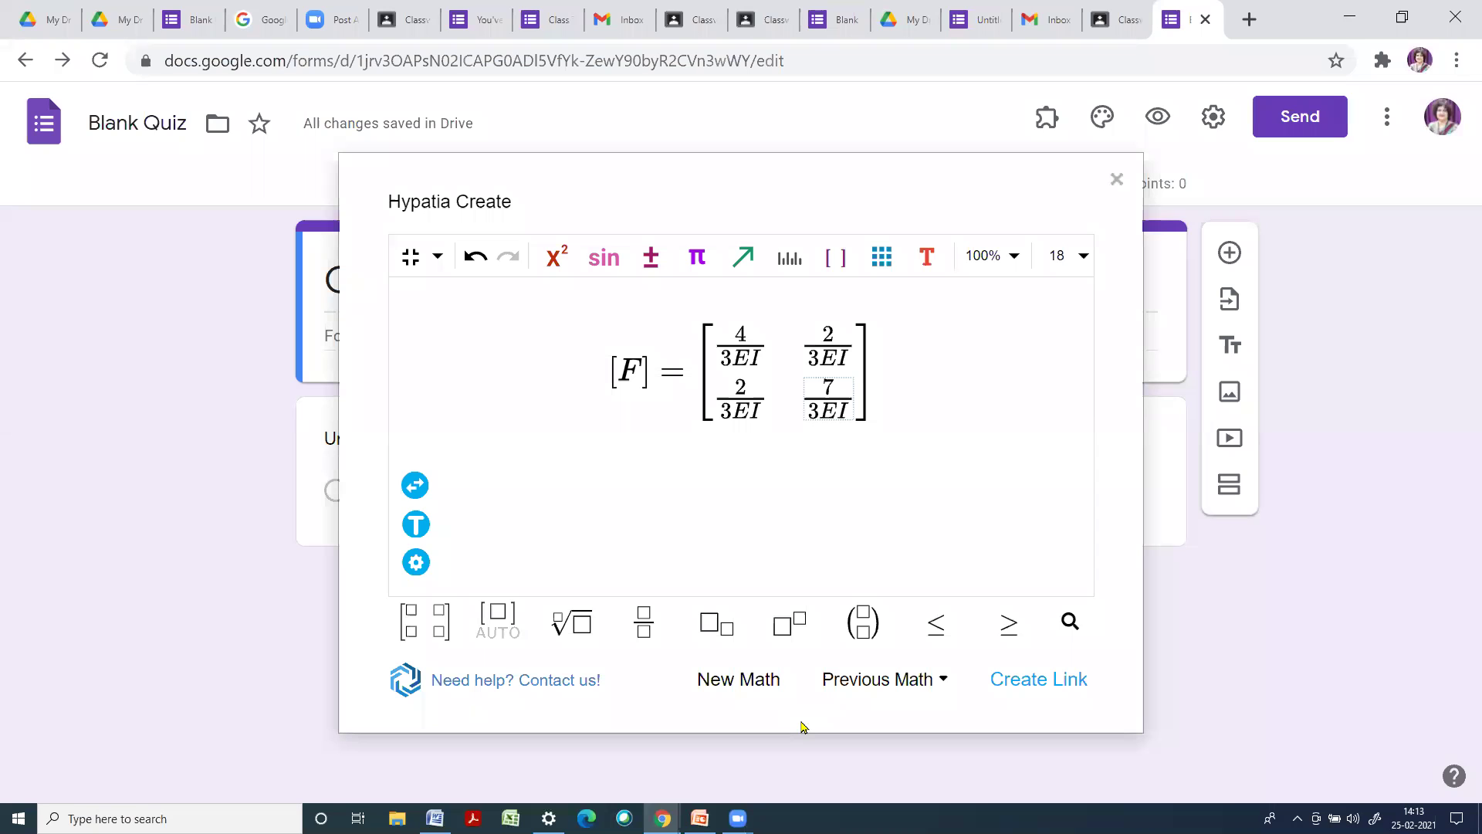
# Create an image link for the finished matrix equation, enable automatic copying to the clipboard and copy the link
pyautogui.click(1068, 694)
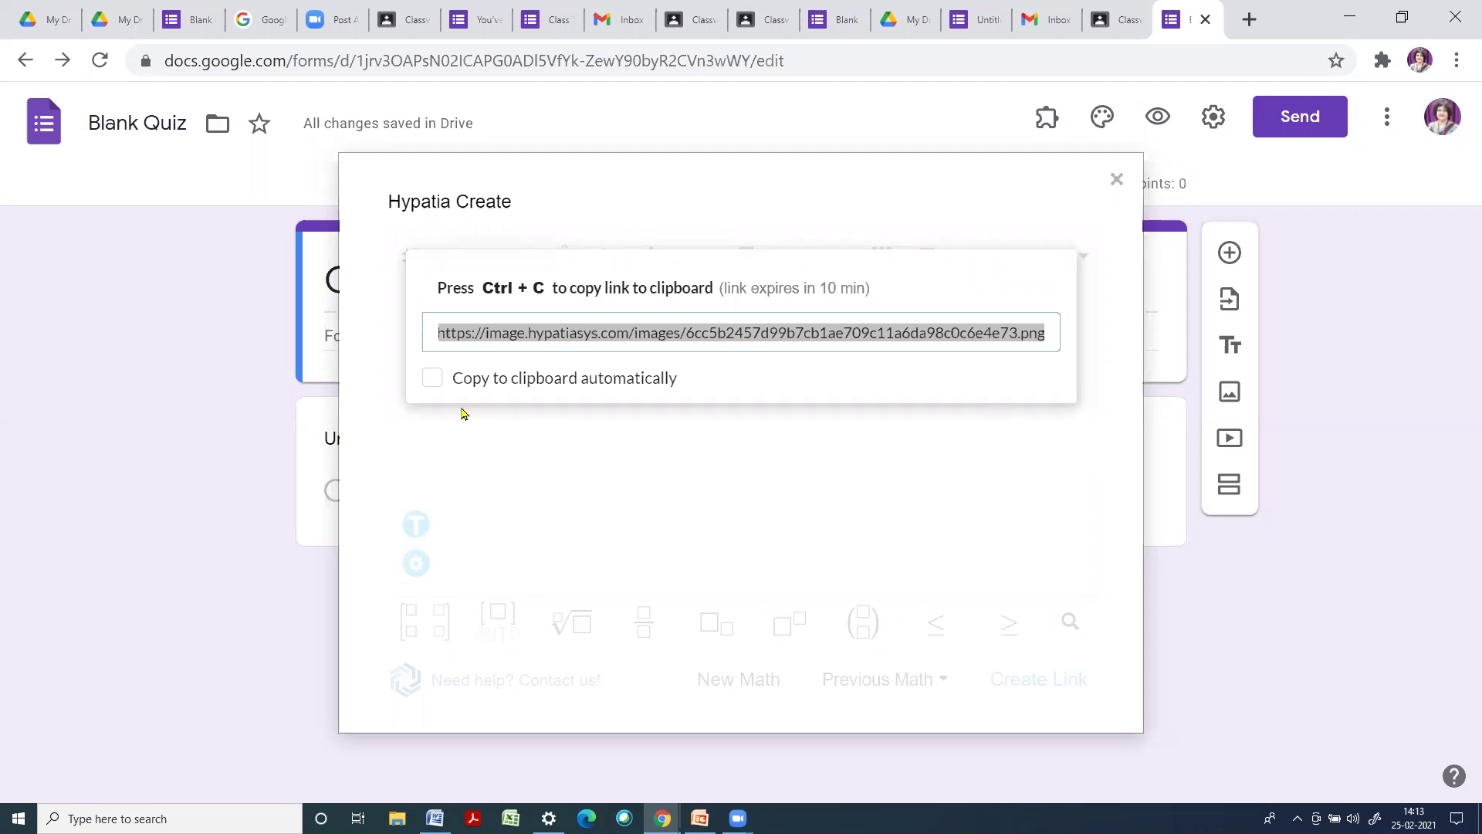
pyautogui.click(432, 379)
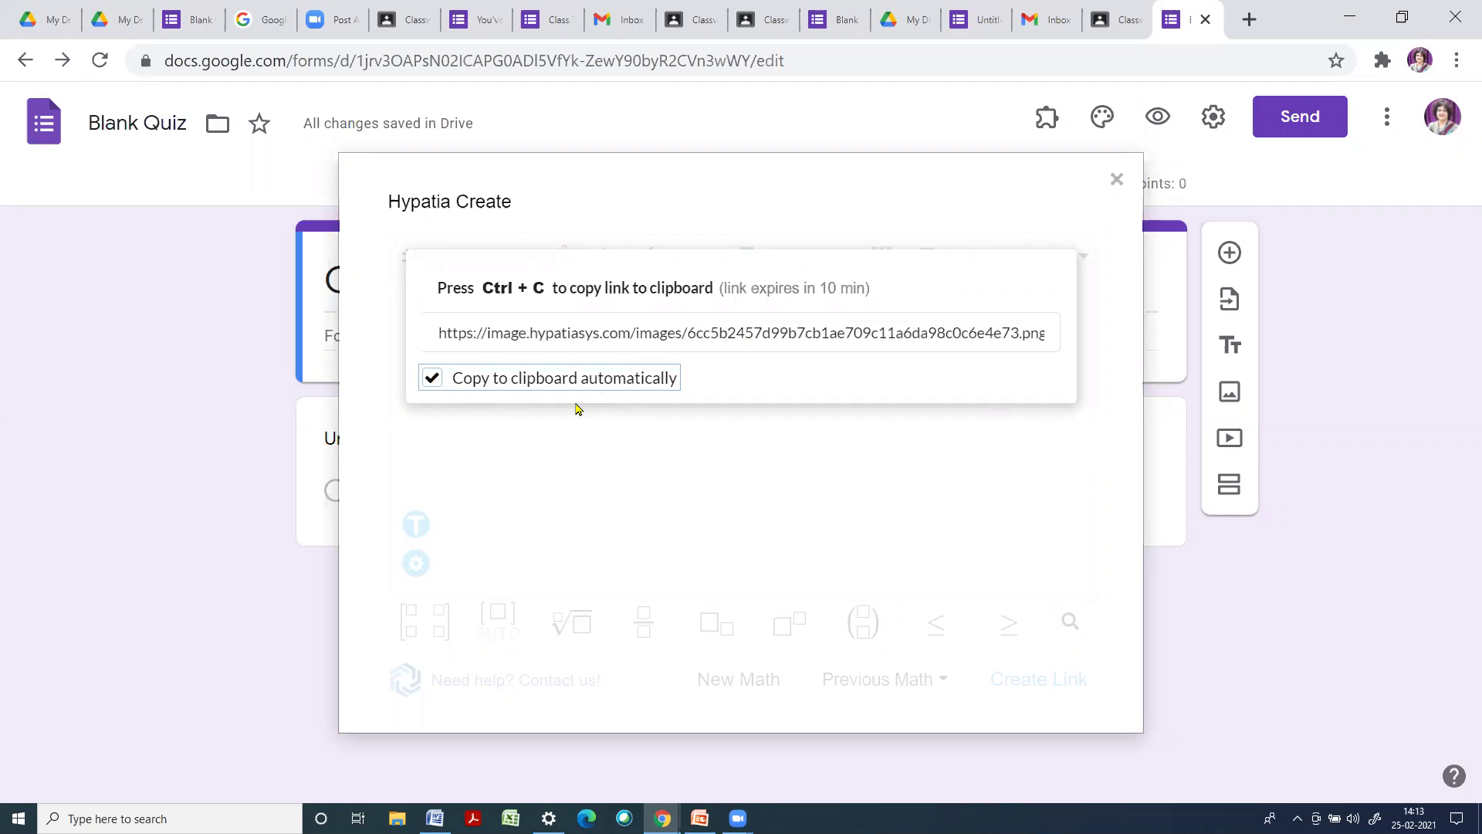
pyautogui.click(627, 334)
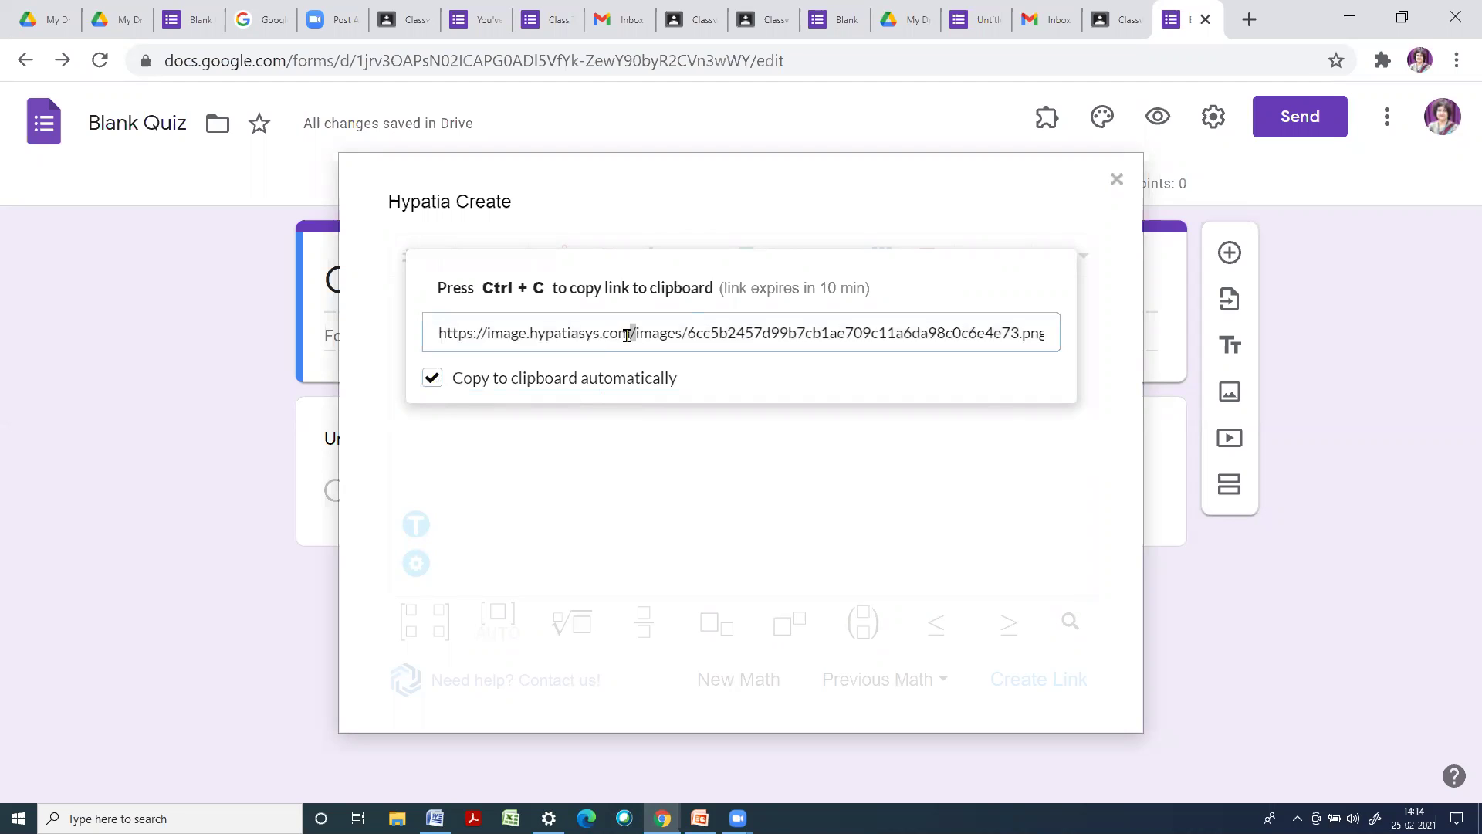
pyautogui.click(628, 334)
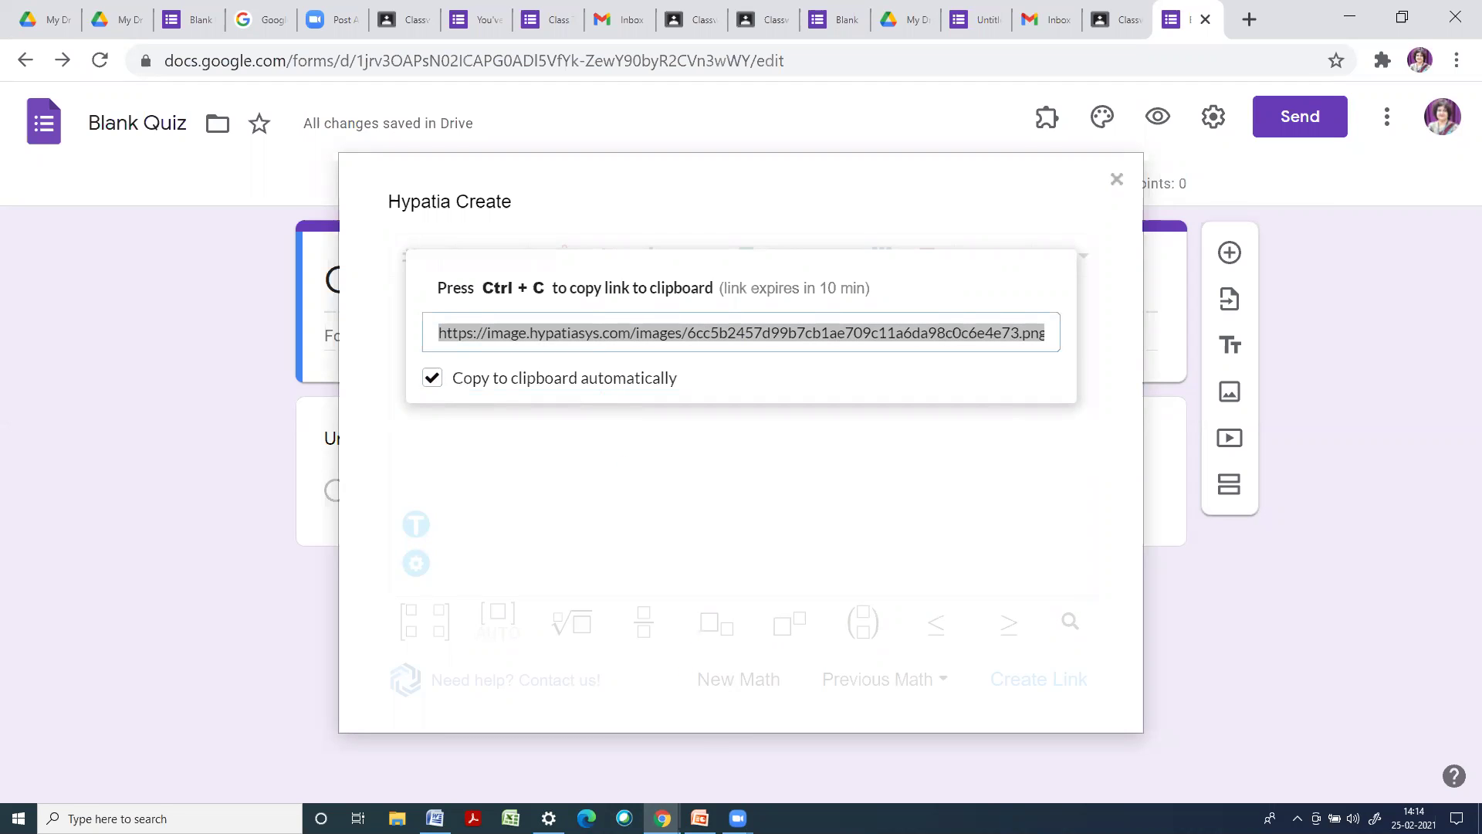
pyautogui.hotkey('ctrl', 'c')
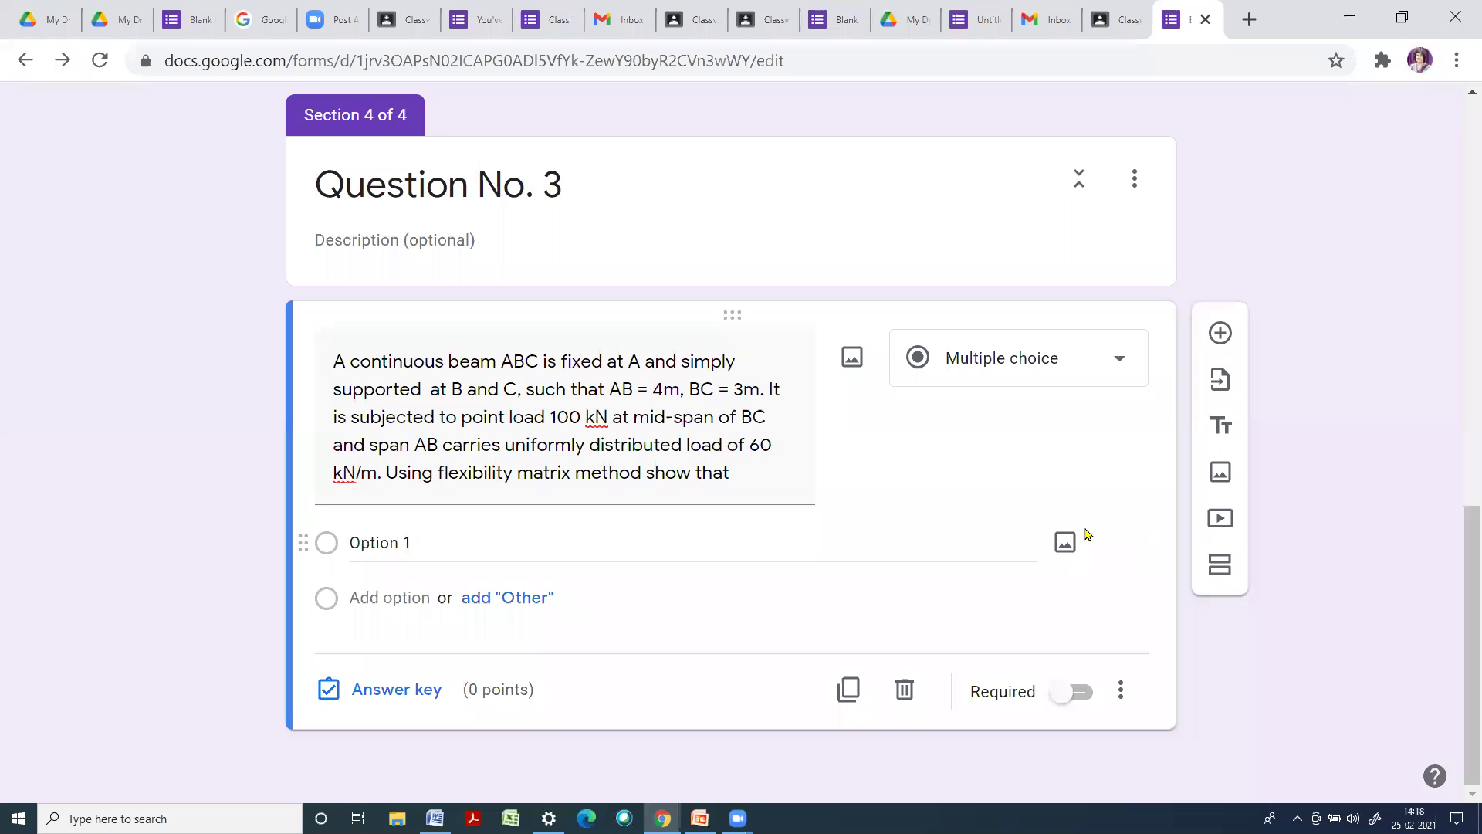
# Insert the flexibility matrix equation into the continuous beam question as an image by URL, using the copied link
pyautogui.click(852, 360)
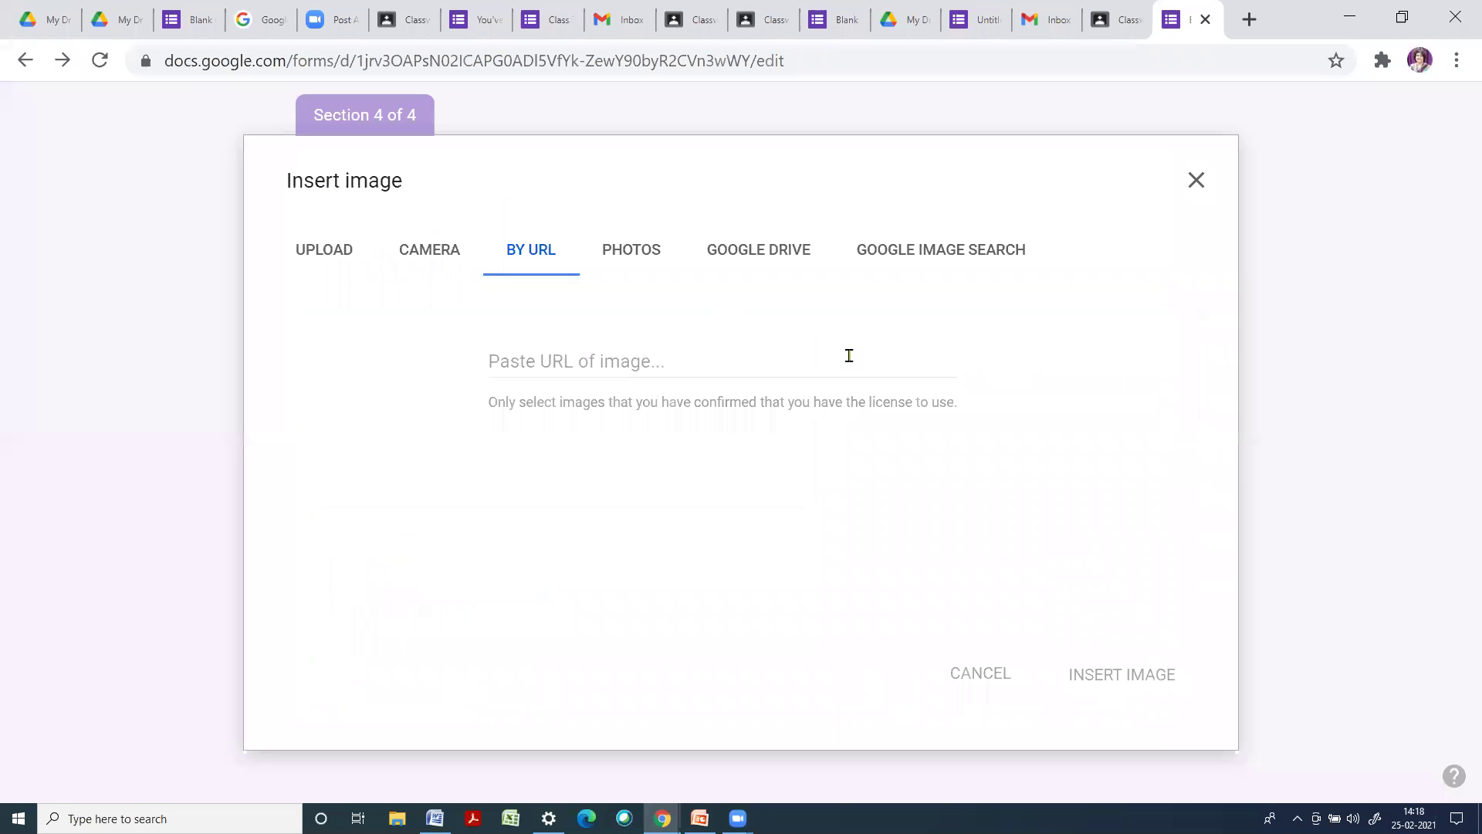
pyautogui.click(532, 260)
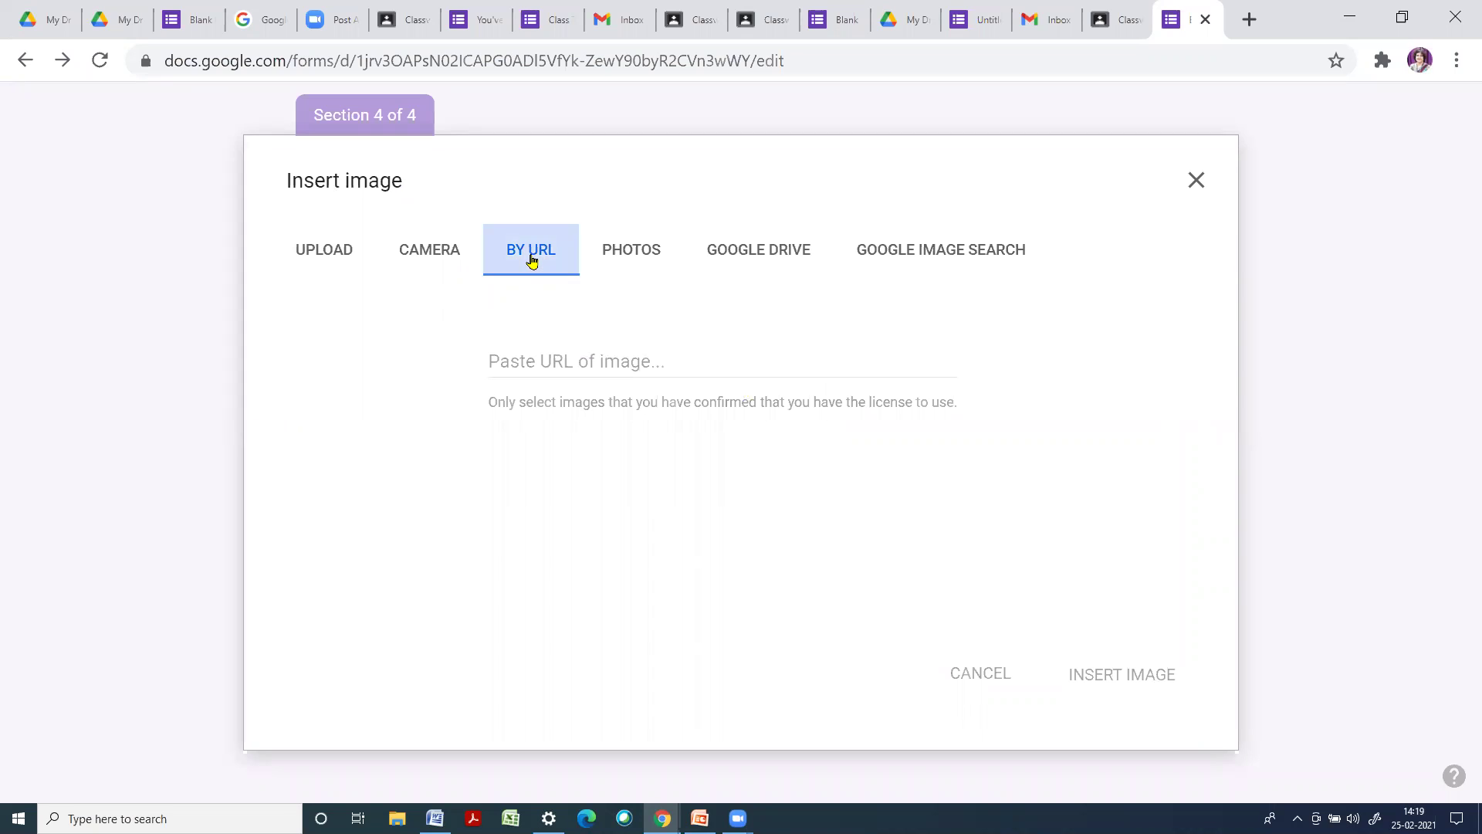
pyautogui.rightClick(562, 356)
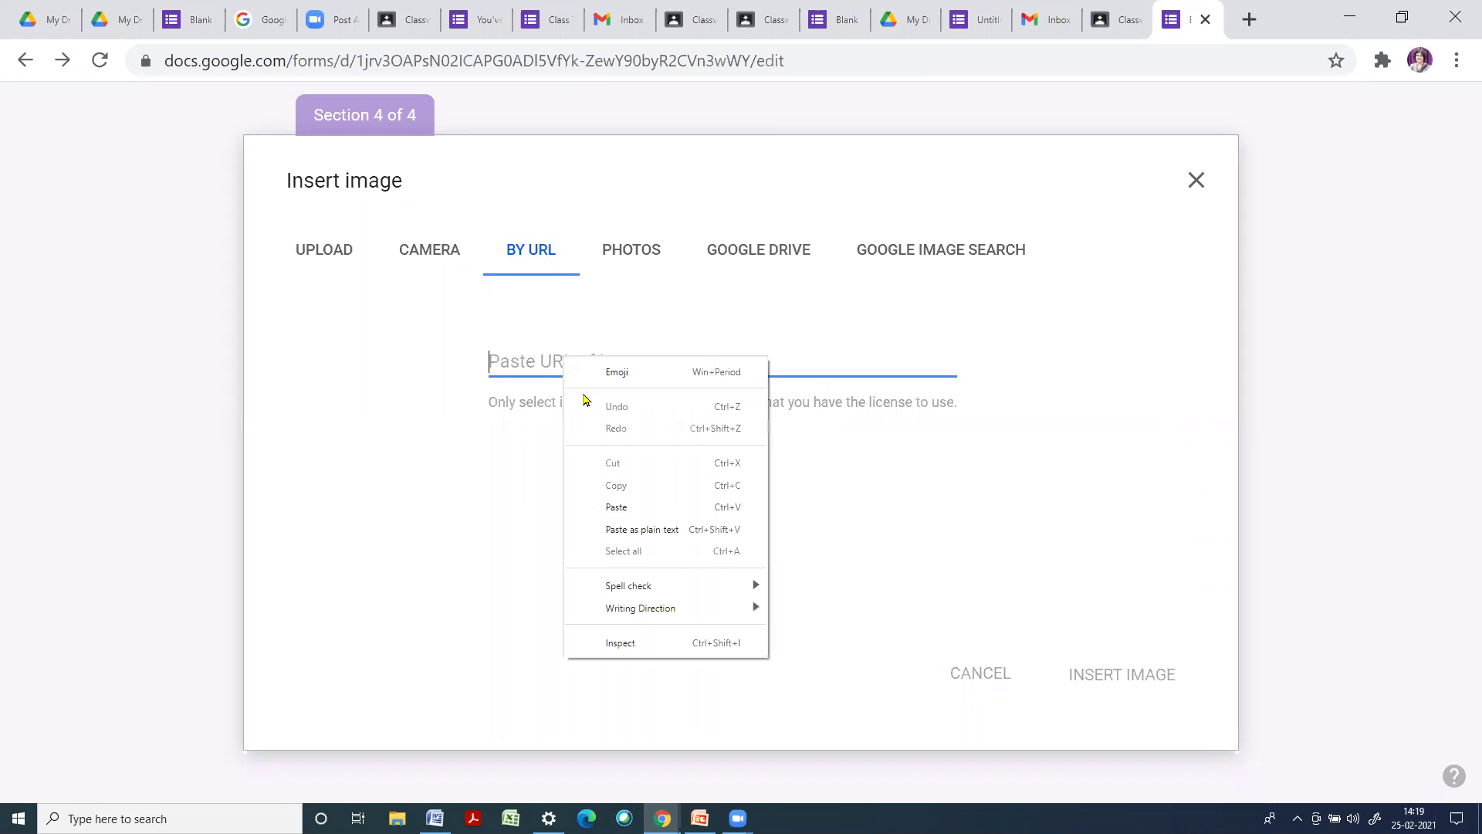
pyautogui.click(614, 507)
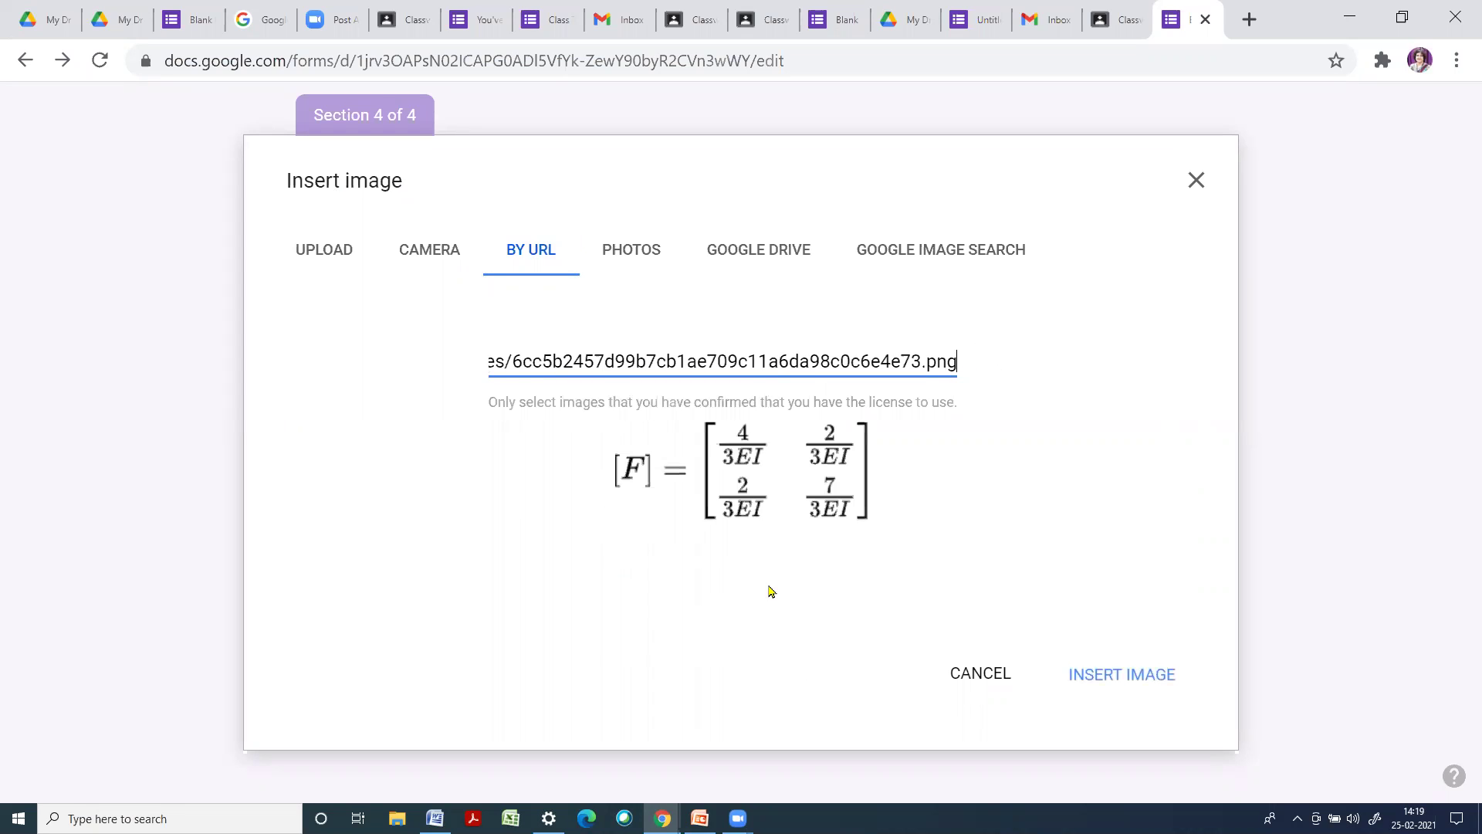
pyautogui.click(1145, 678)
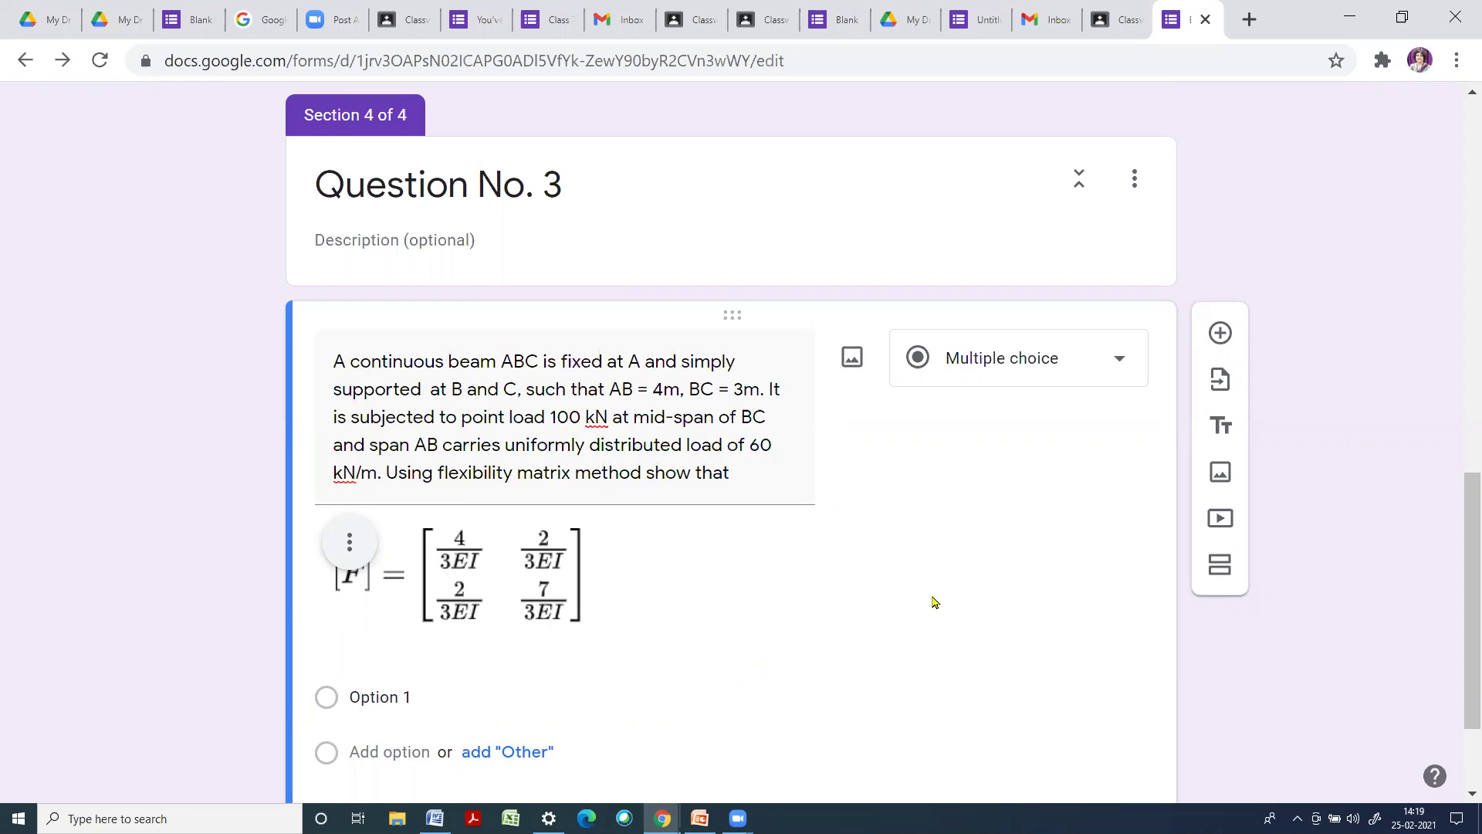
# Make the continuous beam question required, change its type to File upload and allow respondents to upload files to Drive
pyautogui.scroll(-2, 933, 602)
pyautogui.click(1072, 692)
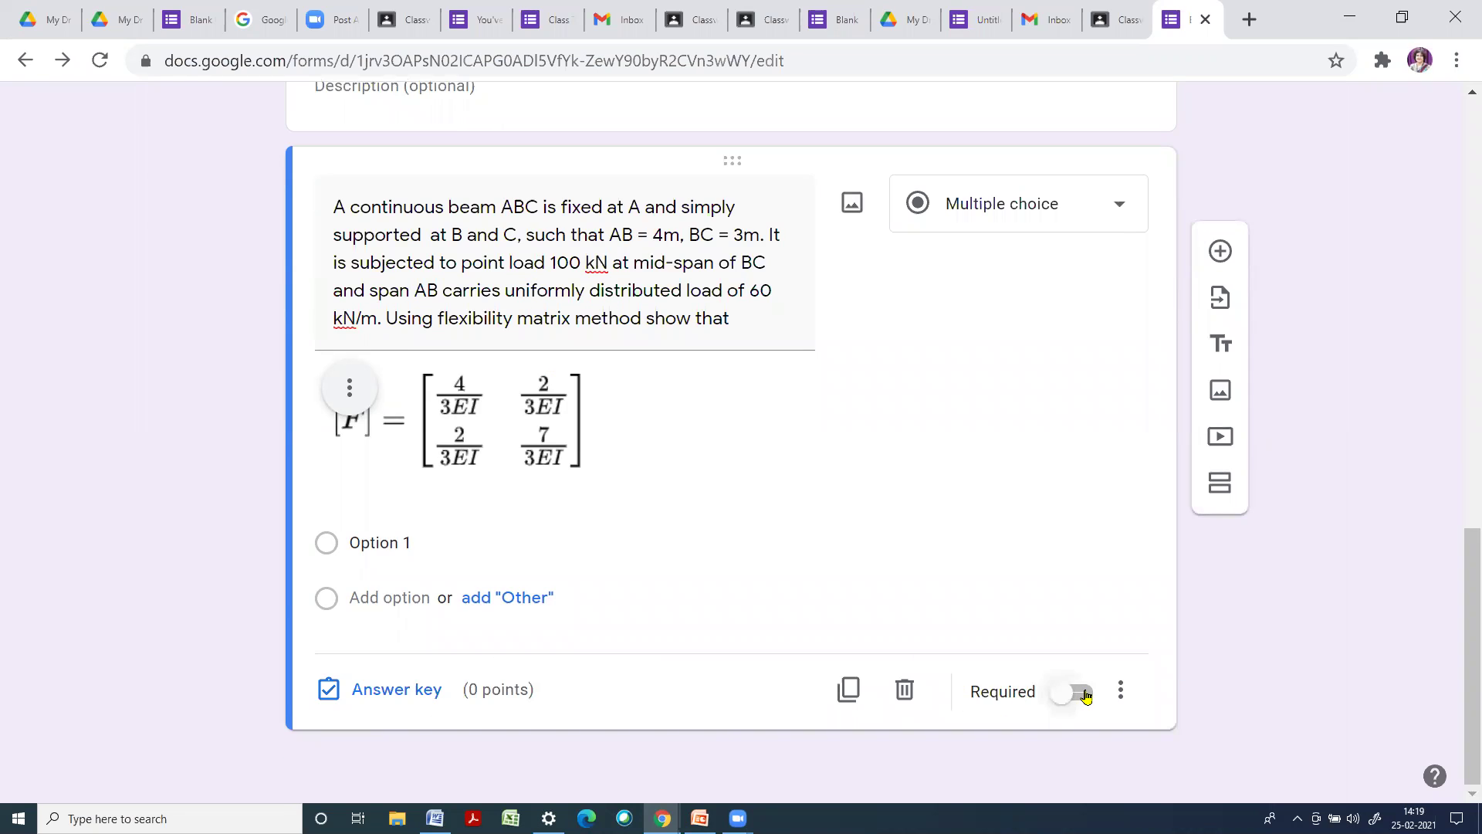
pyautogui.click(1026, 207)
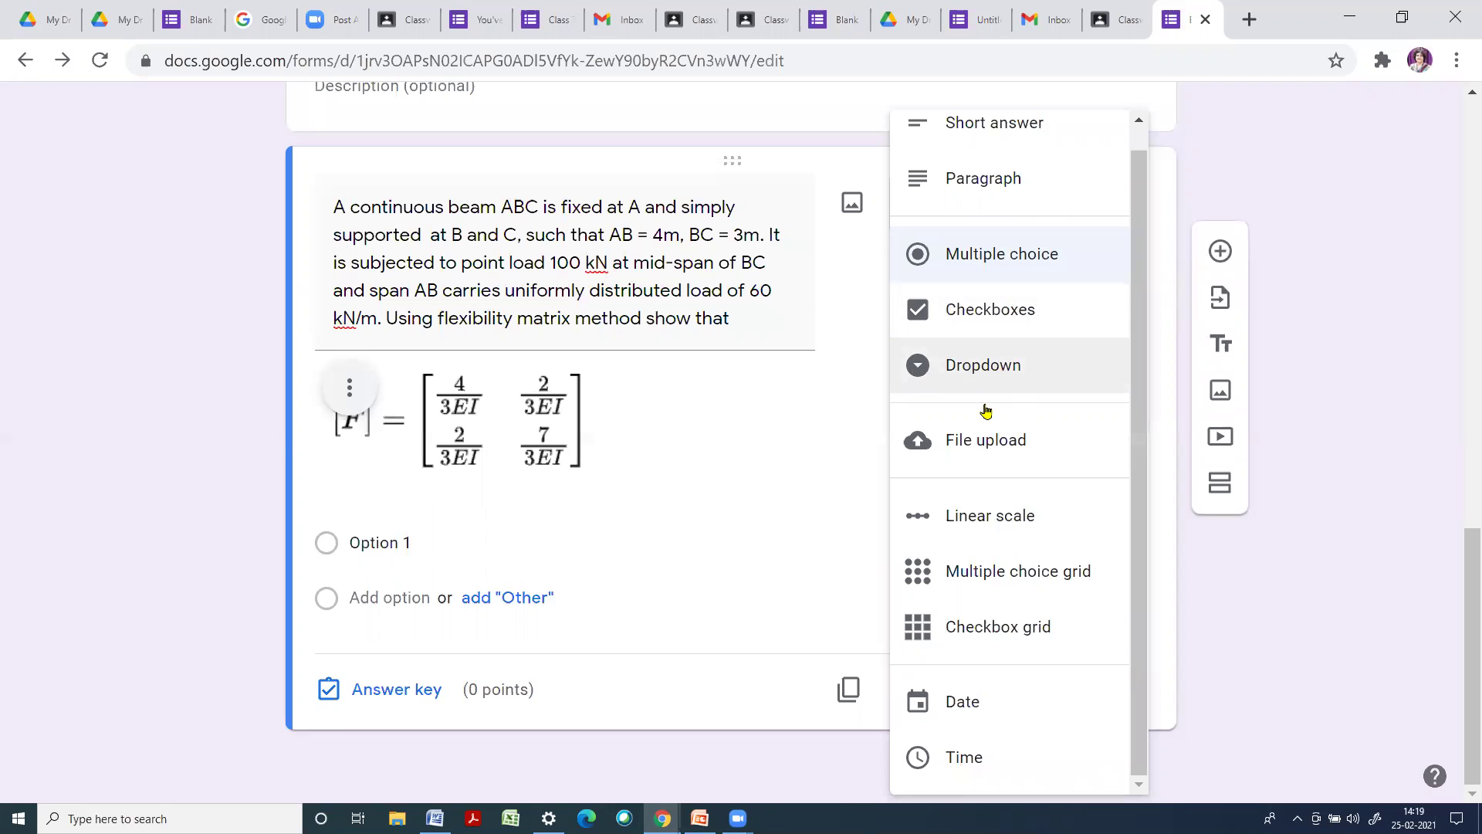
pyautogui.click(985, 440)
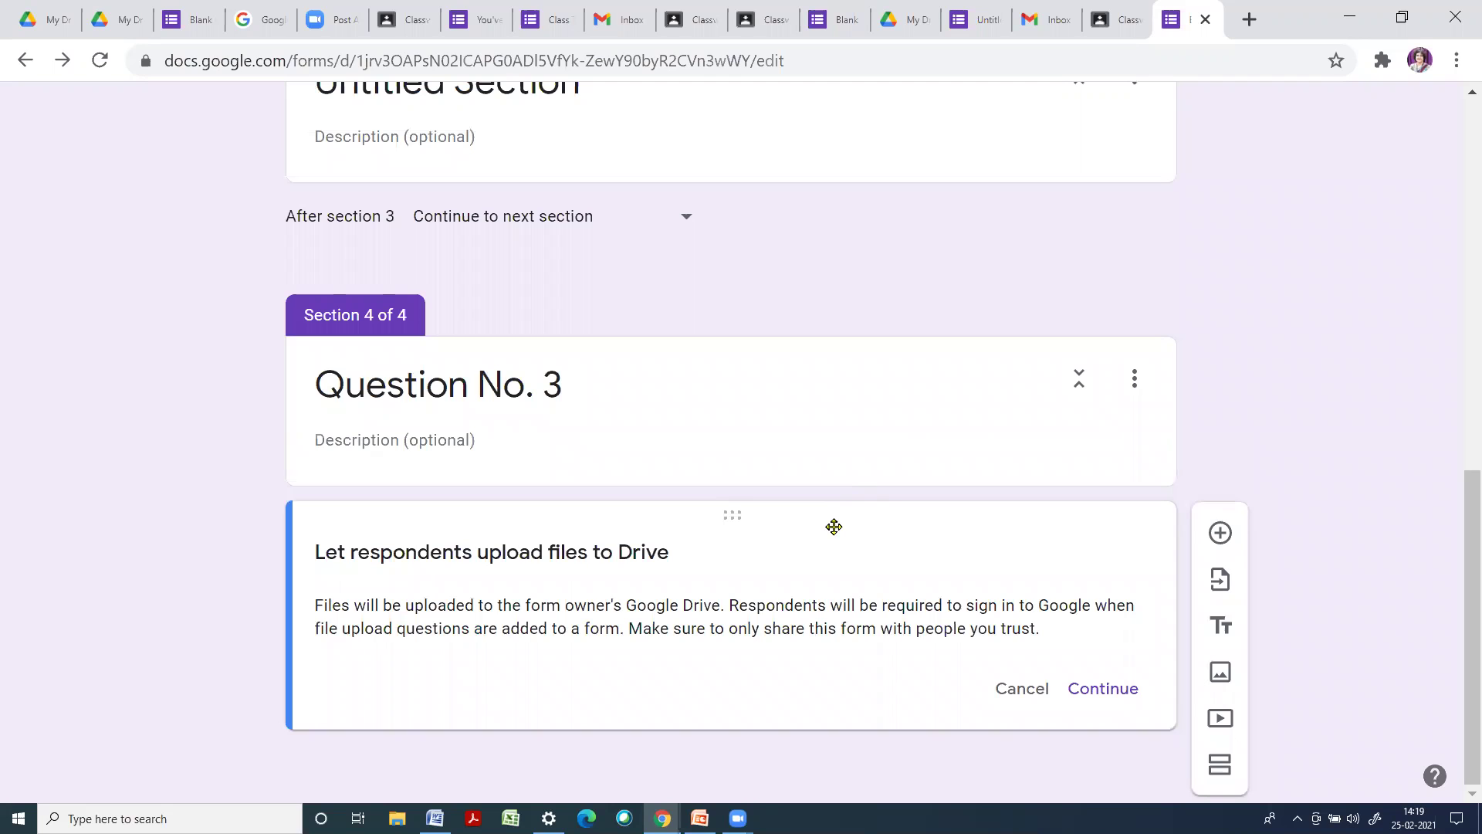
pyautogui.click(1100, 689)
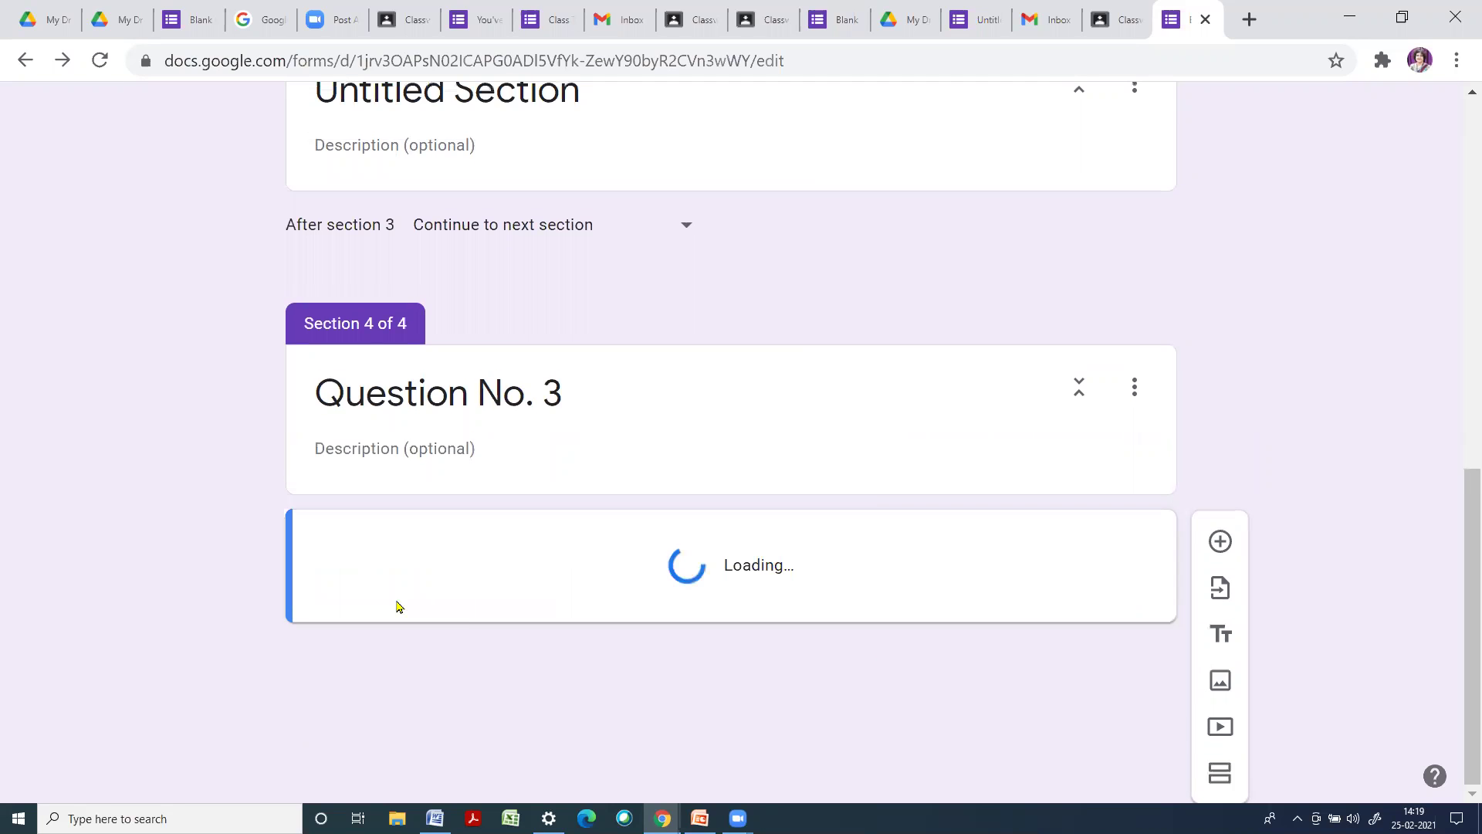
# Restrict the continuous beam question's uploads to specific file types: PDF, Image and Drawing
pyautogui.scroll(-3, 781, 558)
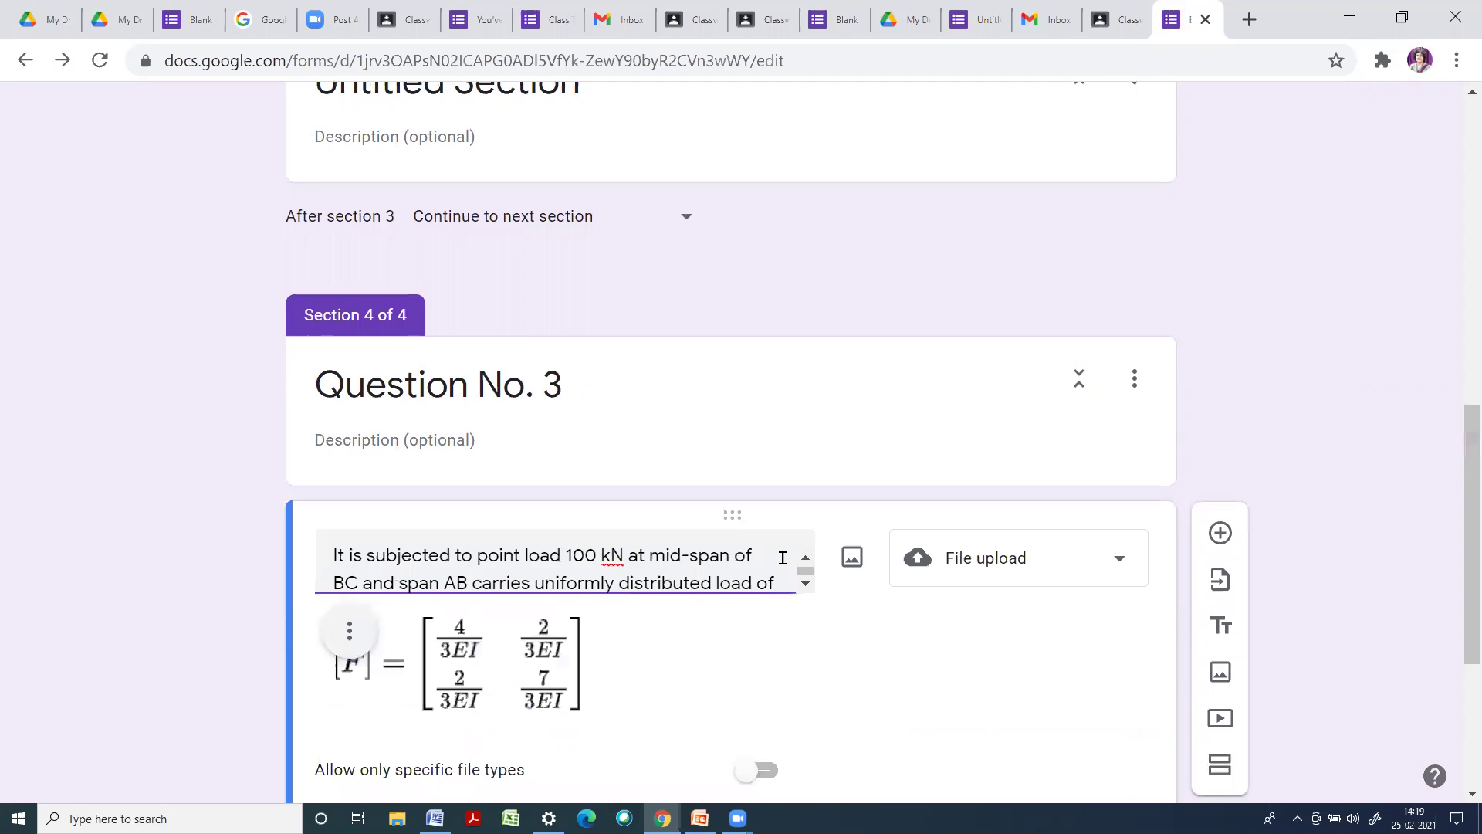
pyautogui.scroll(-4, 886, 589)
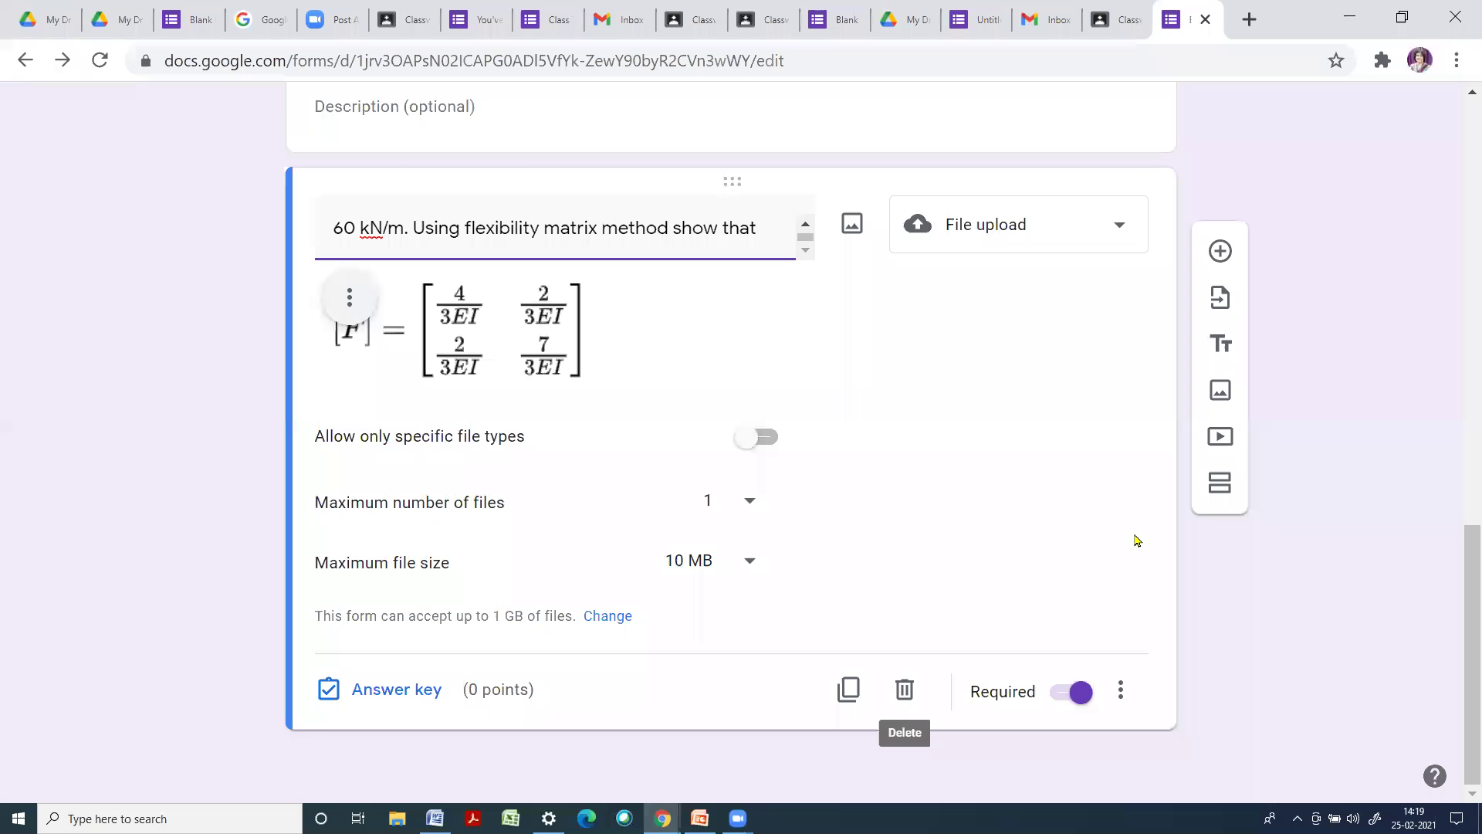
pyautogui.click(761, 437)
pyautogui.click(333, 548)
pyautogui.click(546, 549)
pyautogui.click(581, 511)
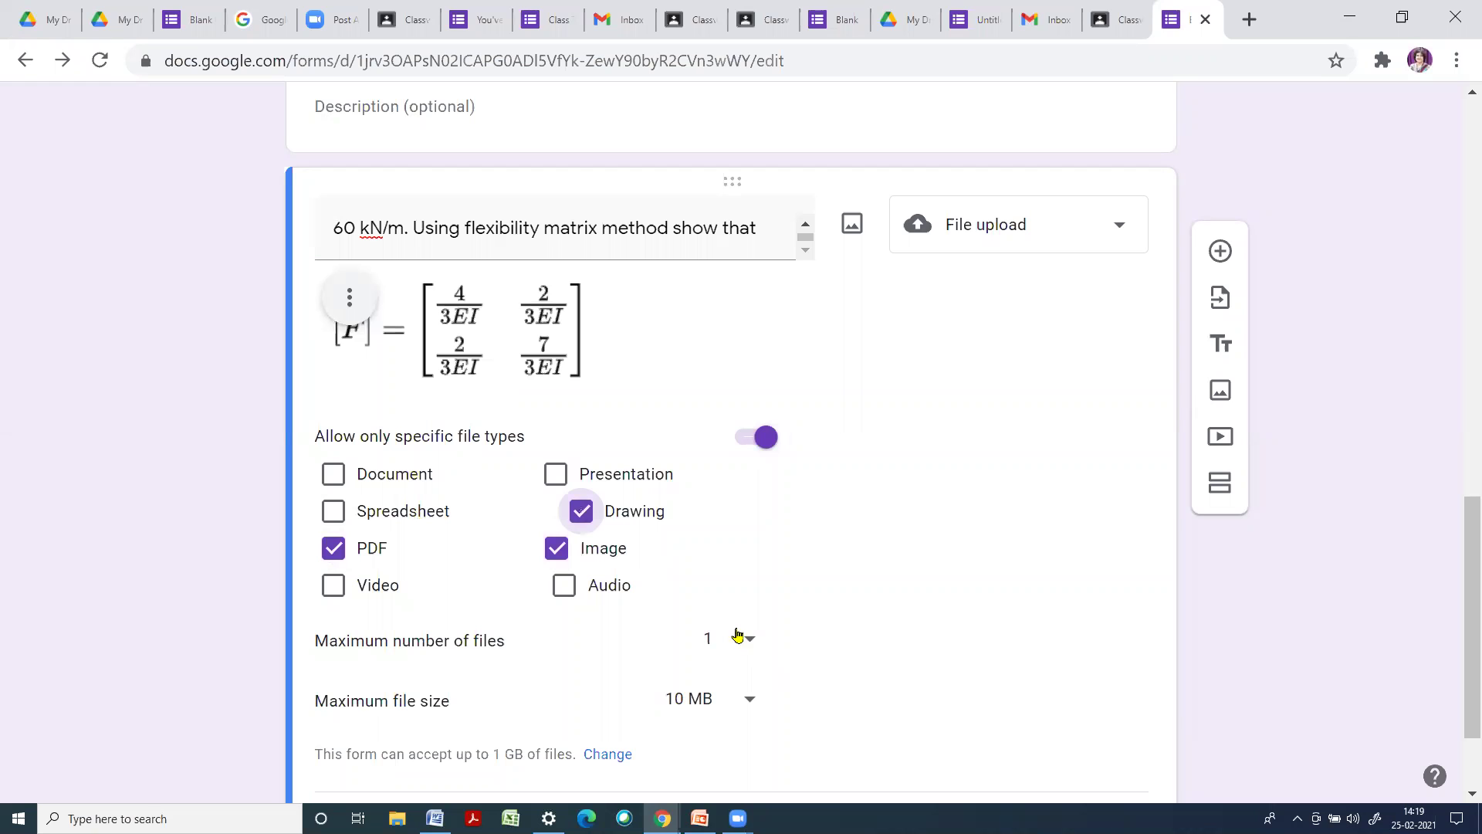
# Assign 5 points to the continuous beam question in its answer key and finish editing the points
pyautogui.scroll(-2, 867, 623)
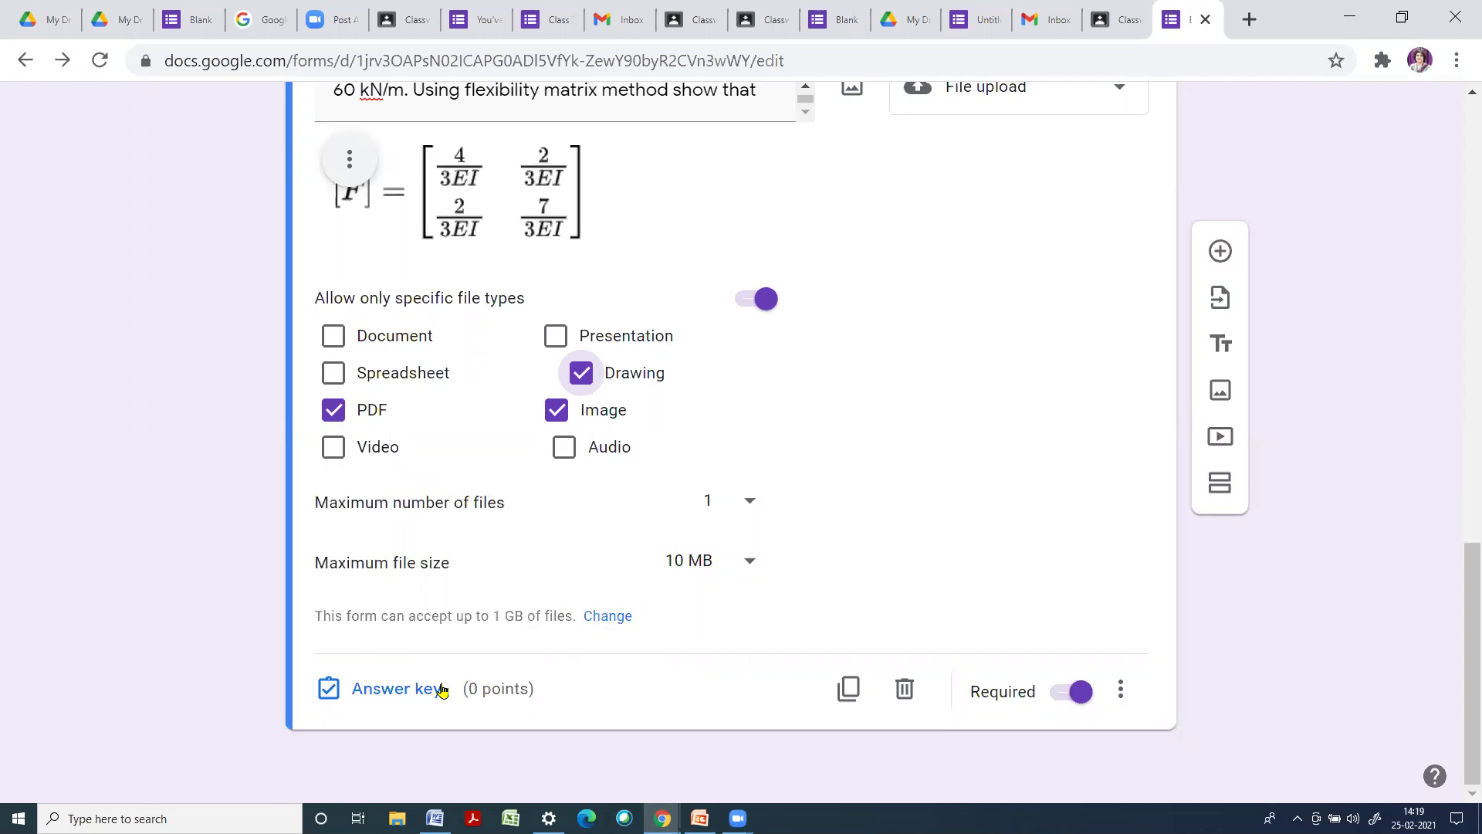
pyautogui.click(417, 691)
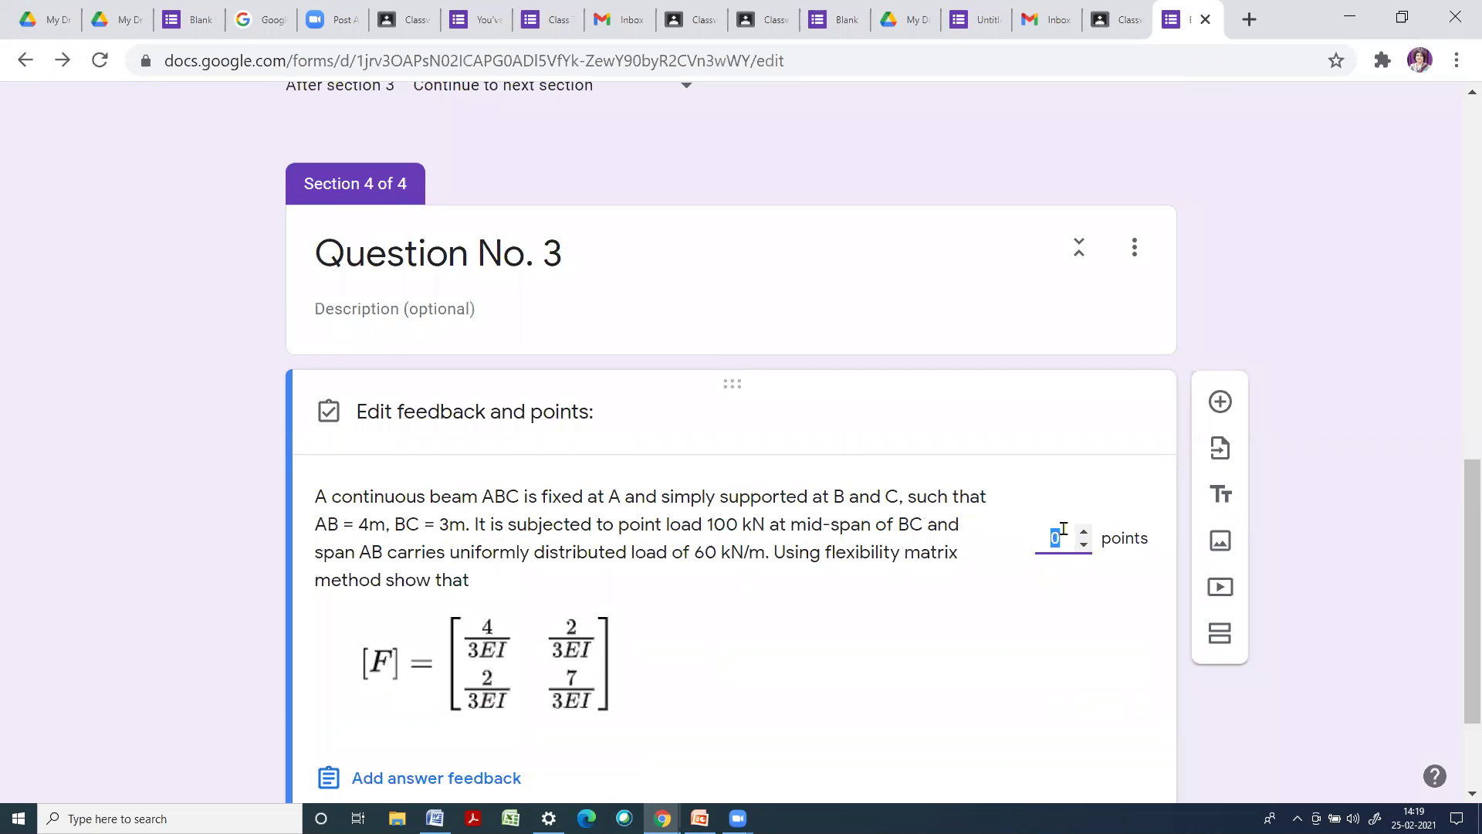
pyautogui.click(1084, 532)
pyautogui.click(1084, 533)
pyautogui.click(1084, 533)
pyautogui.click(1084, 533)
pyautogui.click(1084, 532)
pyautogui.scroll(-1, 960, 687)
pyautogui.scroll(-1, 959, 688)
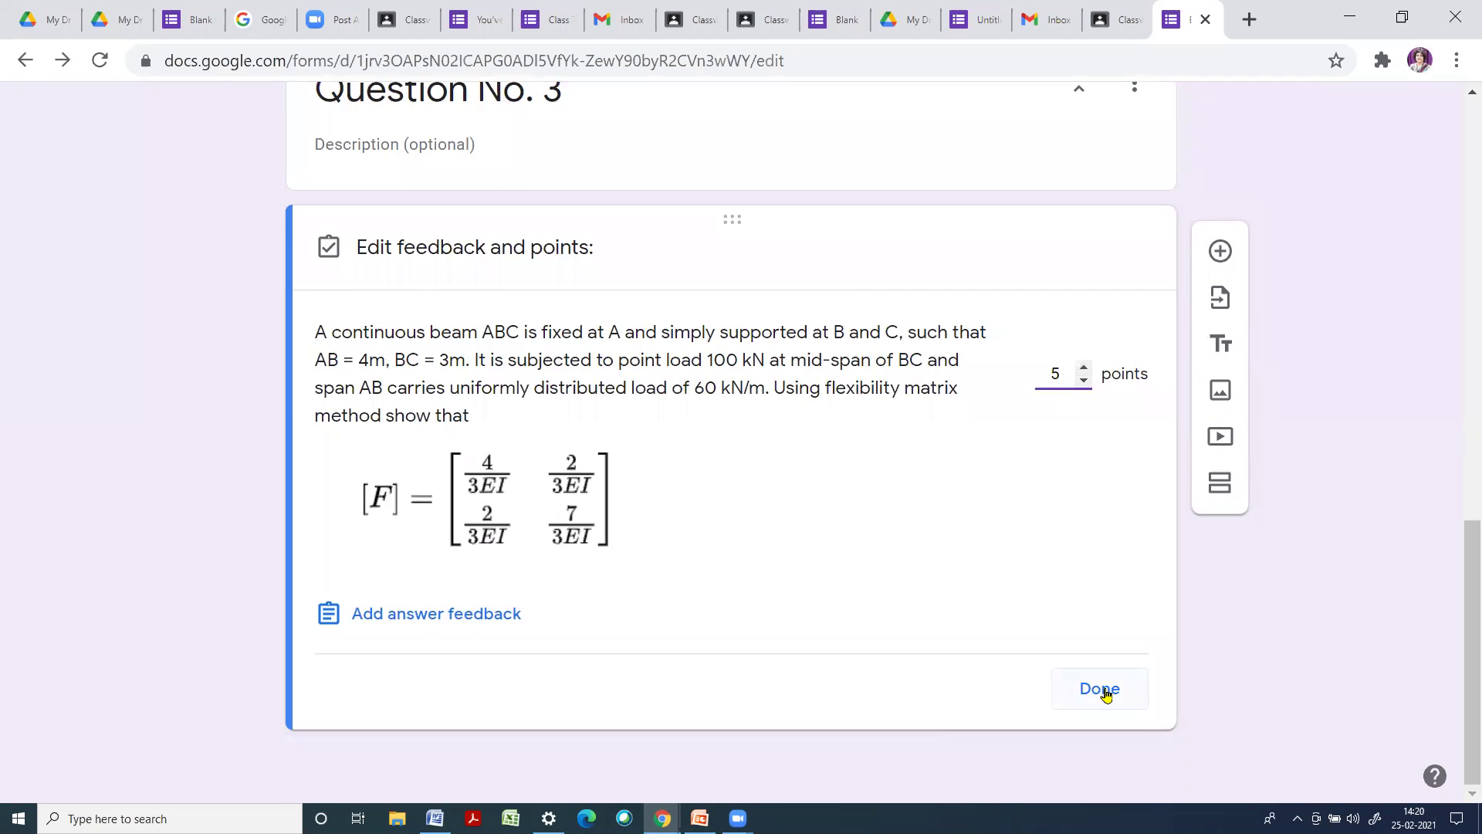
pyautogui.click(1098, 688)
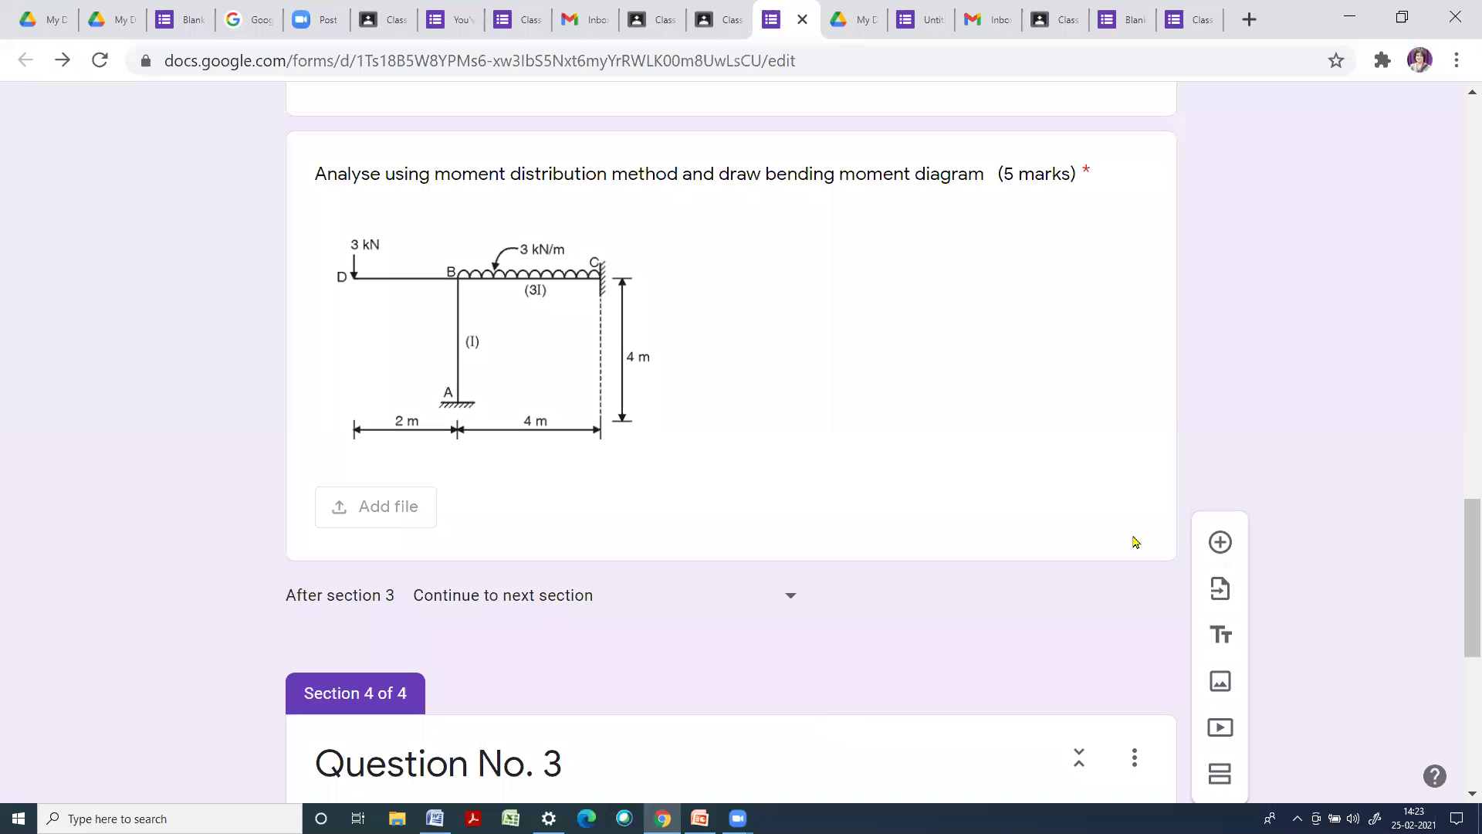
# Preview the Class Test 2 form and review its header, student instructions, and email, ID and name fields
pyautogui.scroll(20, 1050, 531)
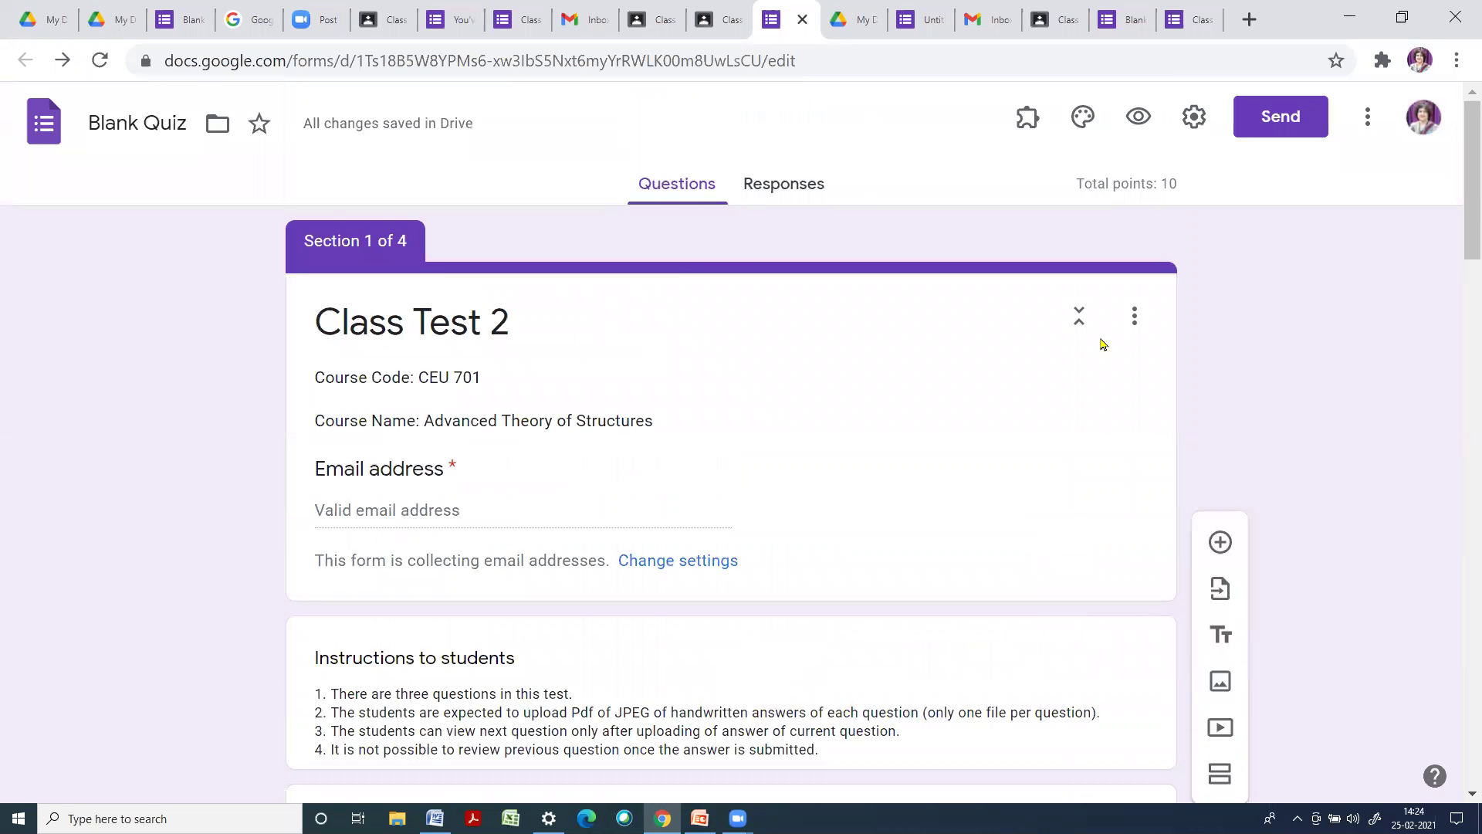
pyautogui.click(1140, 122)
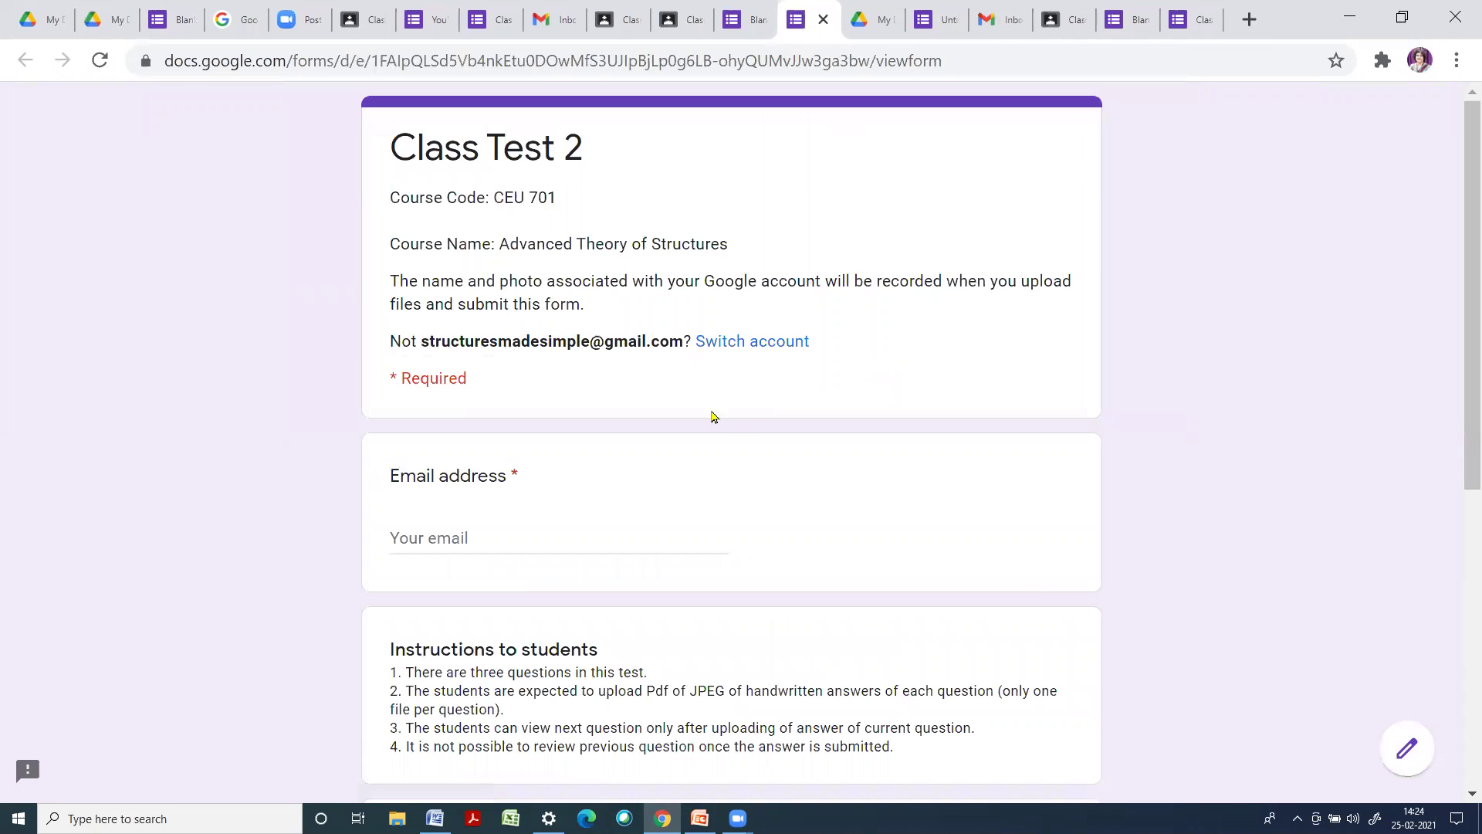
pyautogui.scroll(-6, 693, 399)
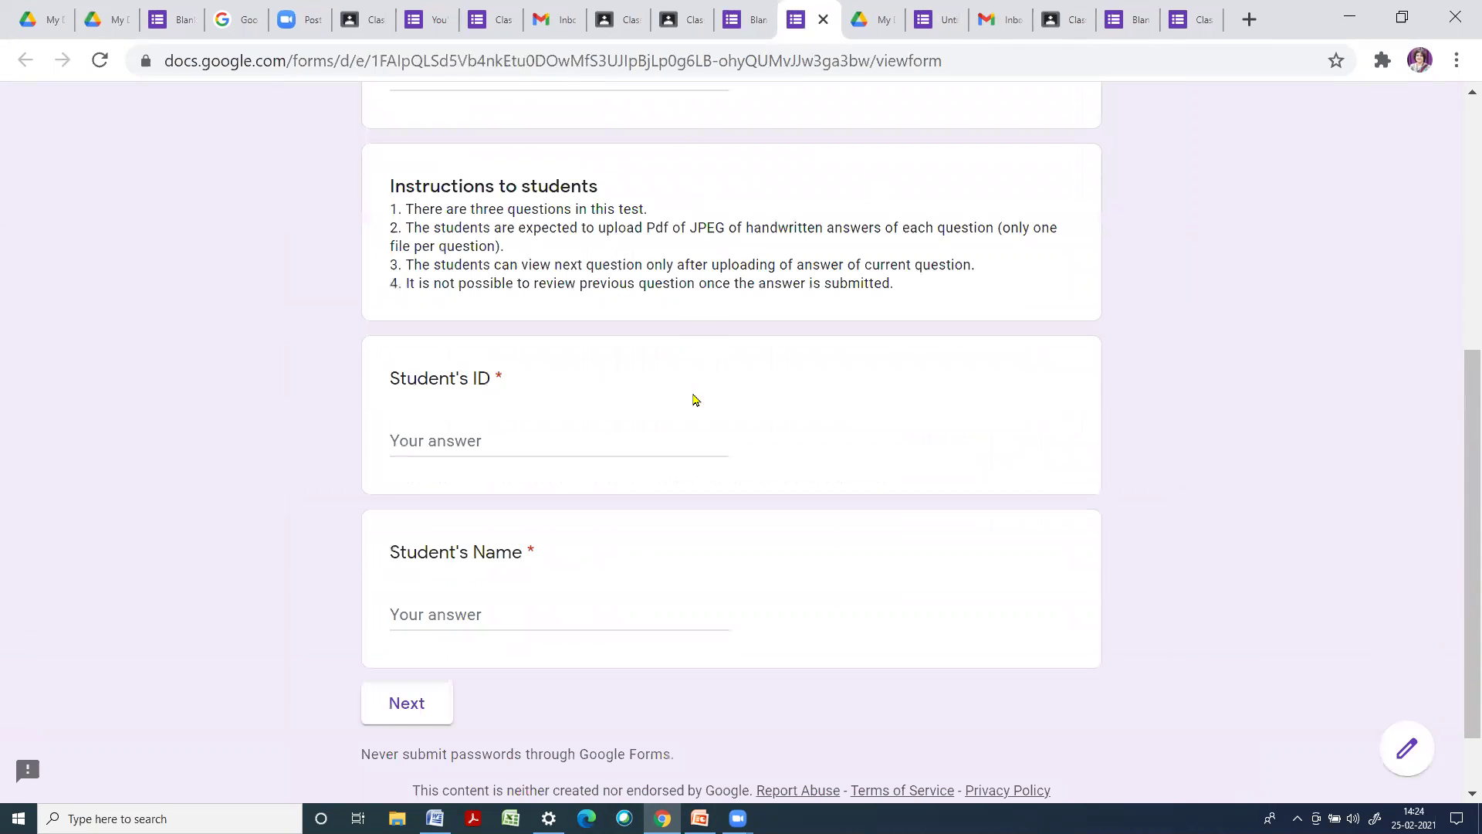
pyautogui.scroll(6, 694, 399)
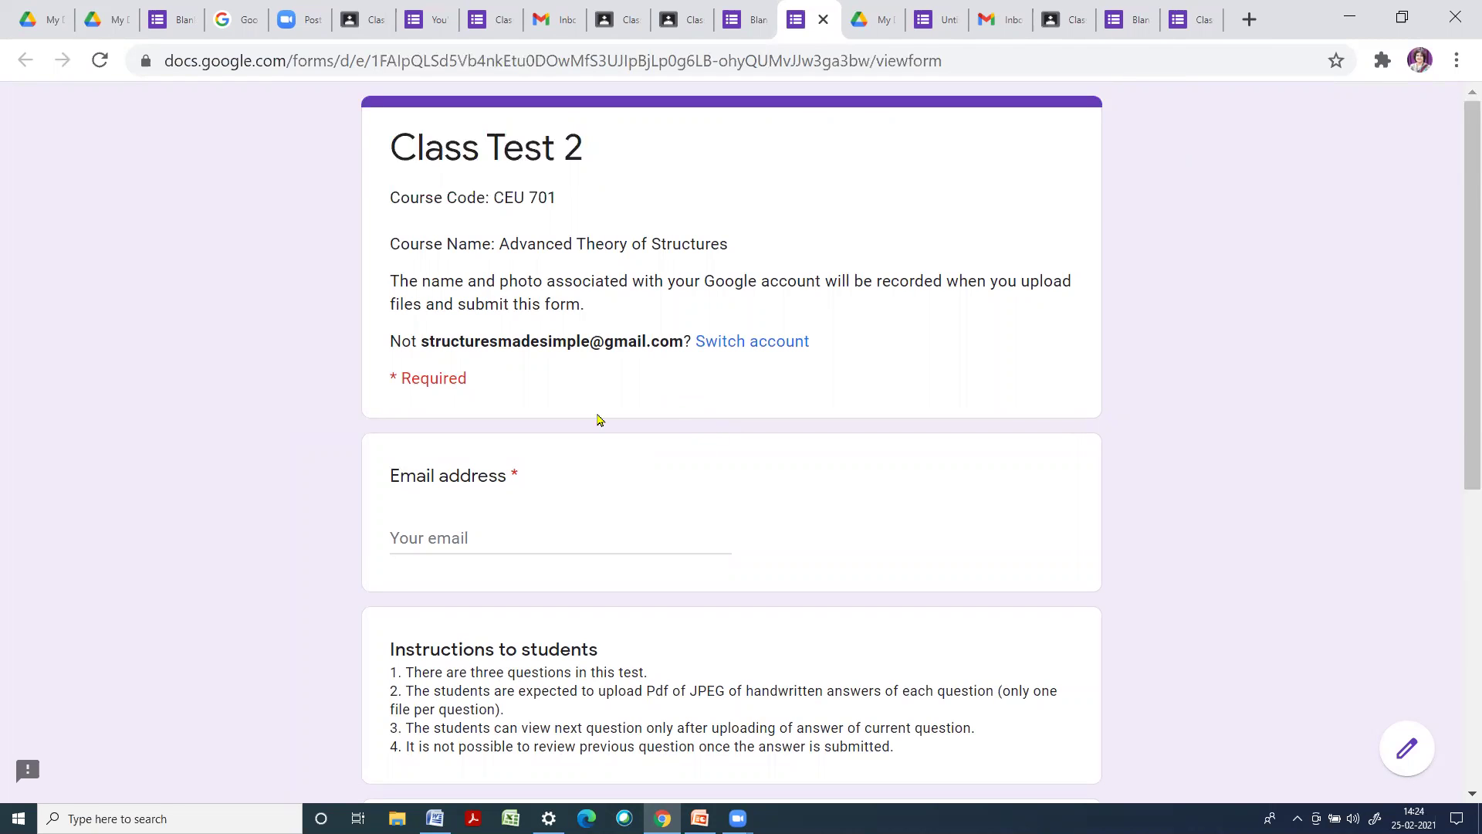
pyautogui.scroll(-5, 566, 383)
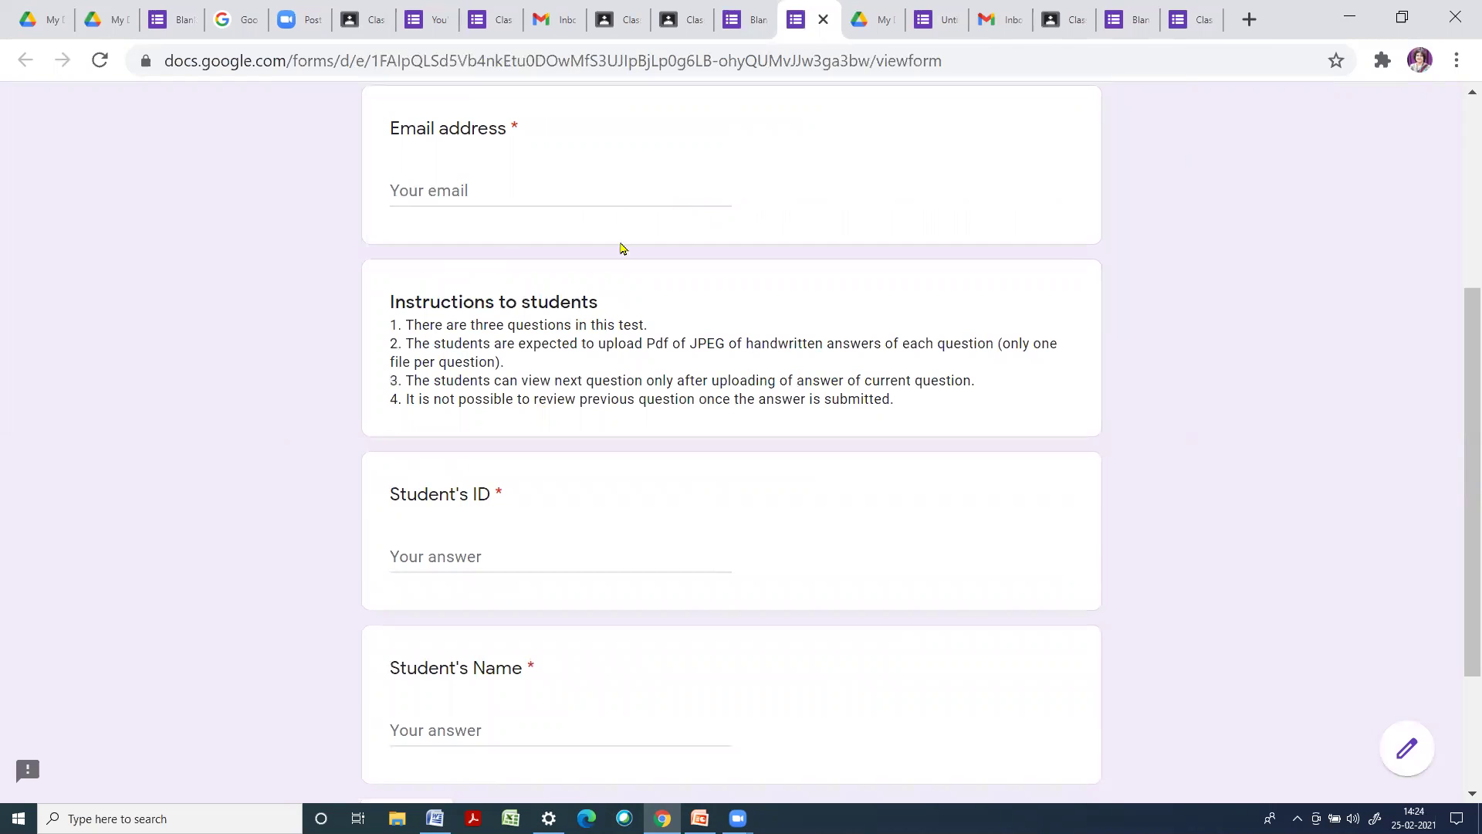
pyautogui.scroll(-2, 589, 523)
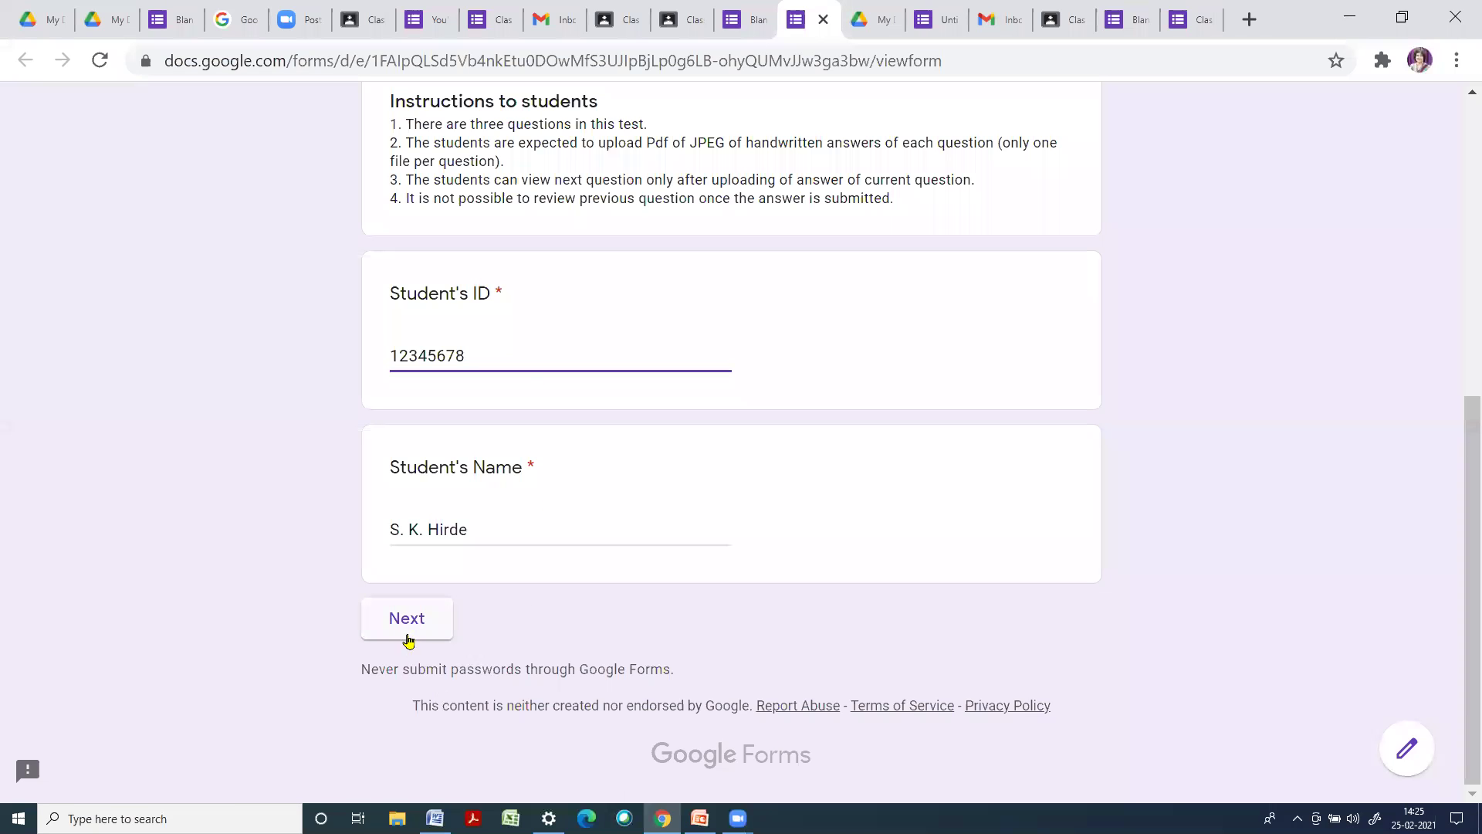
# Advance the form preview to the Q. 1 section, examine its file upload dialog and close it without uploading
pyautogui.click(408, 622)
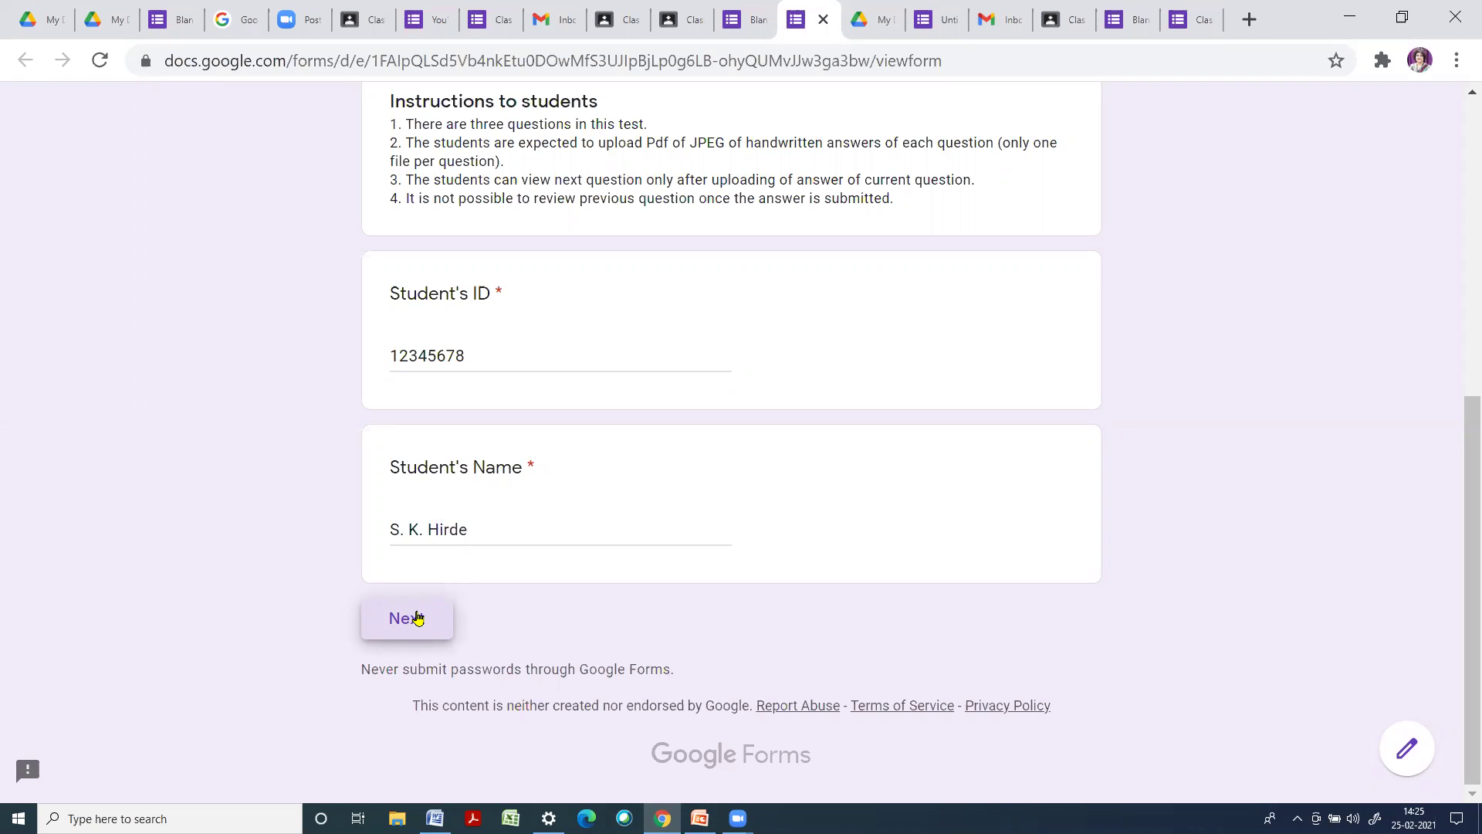
pyautogui.click(422, 624)
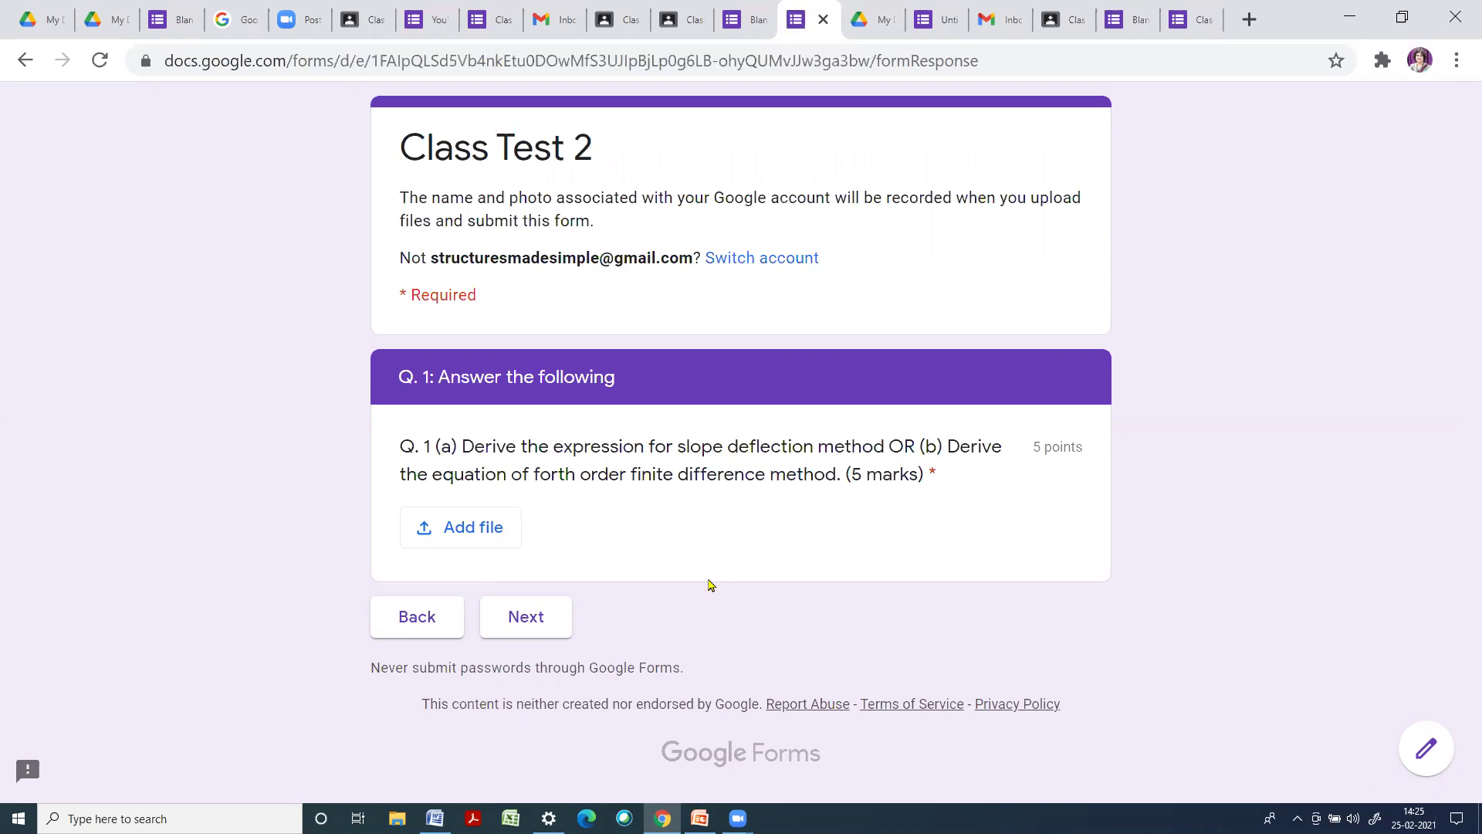
pyautogui.click(464, 531)
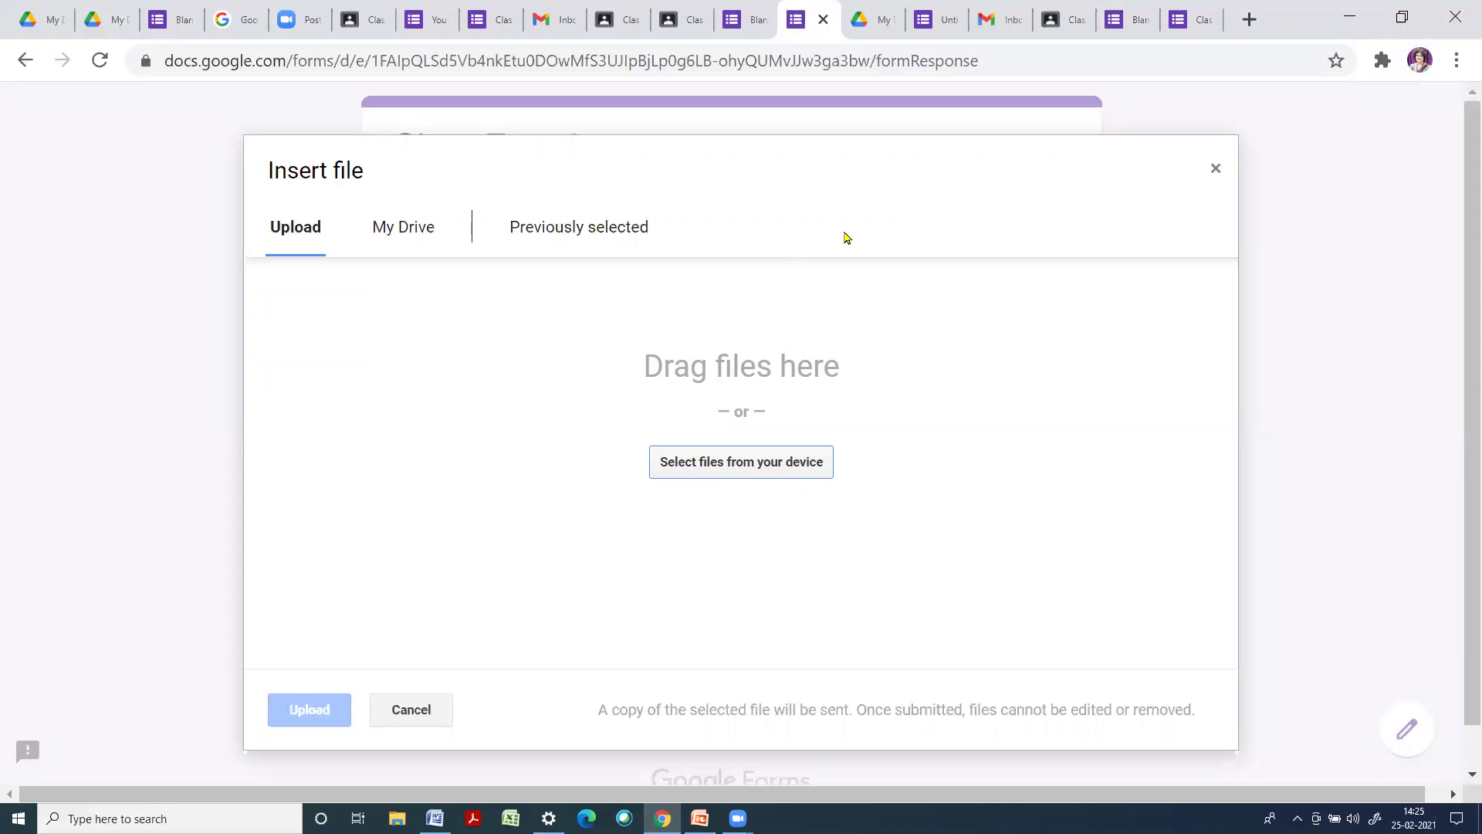
pyautogui.click(1215, 169)
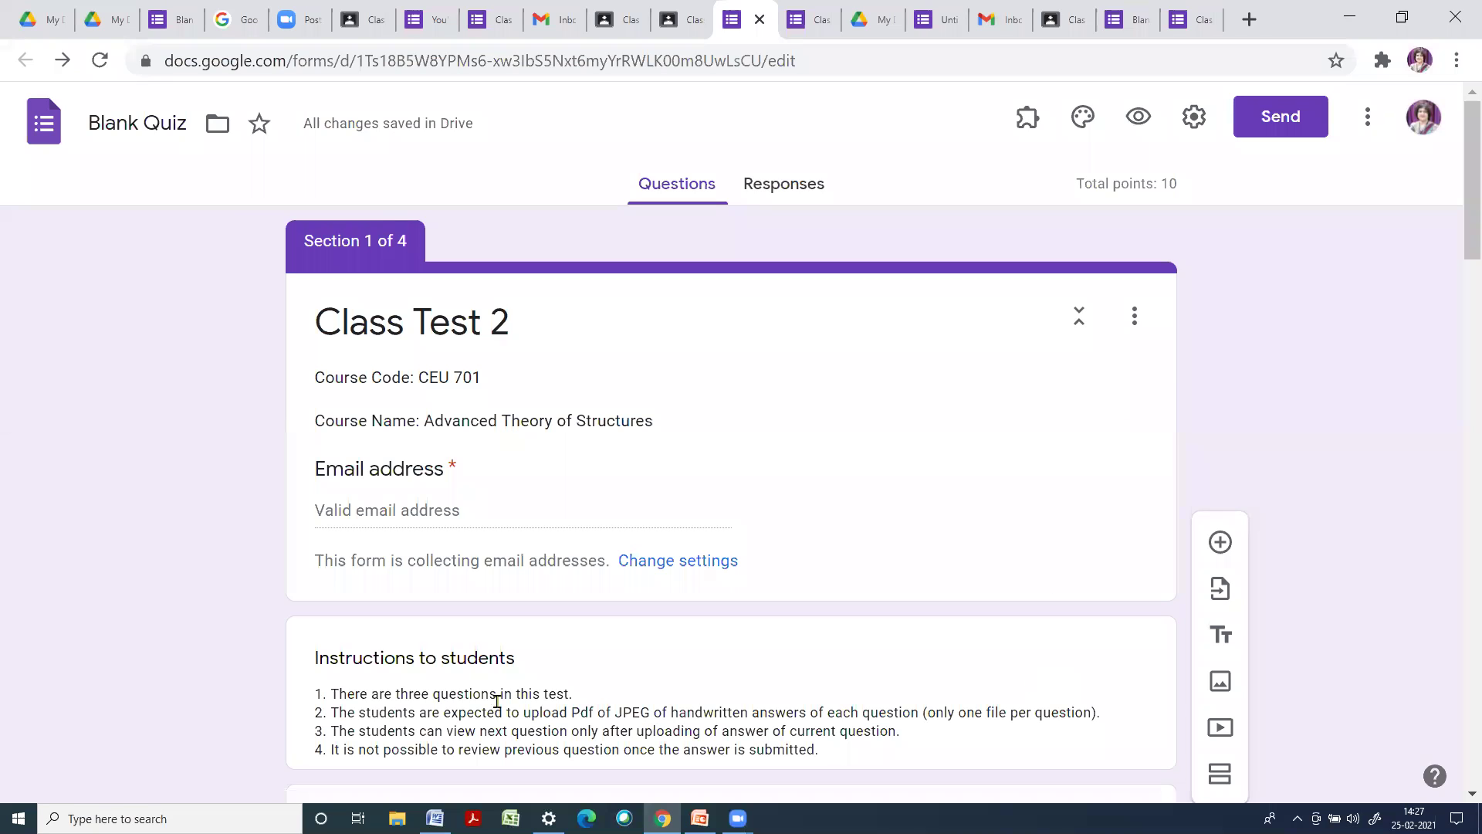
# Rename the Blank Quiz form file as Class Test 2
pyautogui.click(87, 122)
pyautogui.moveTo(88, 122); pyautogui.dragTo(191, 124)
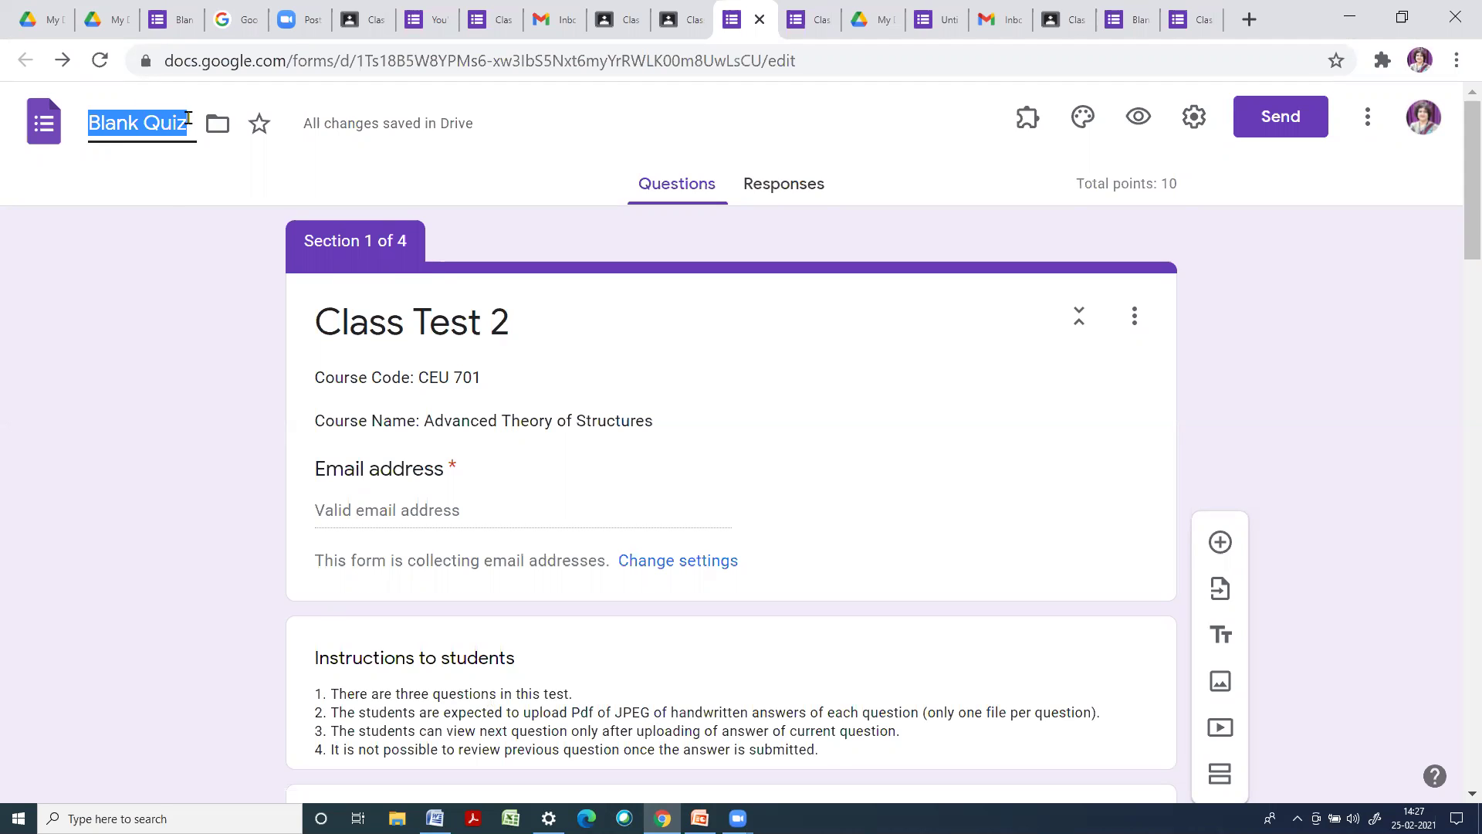
pyautogui.write('Cl')
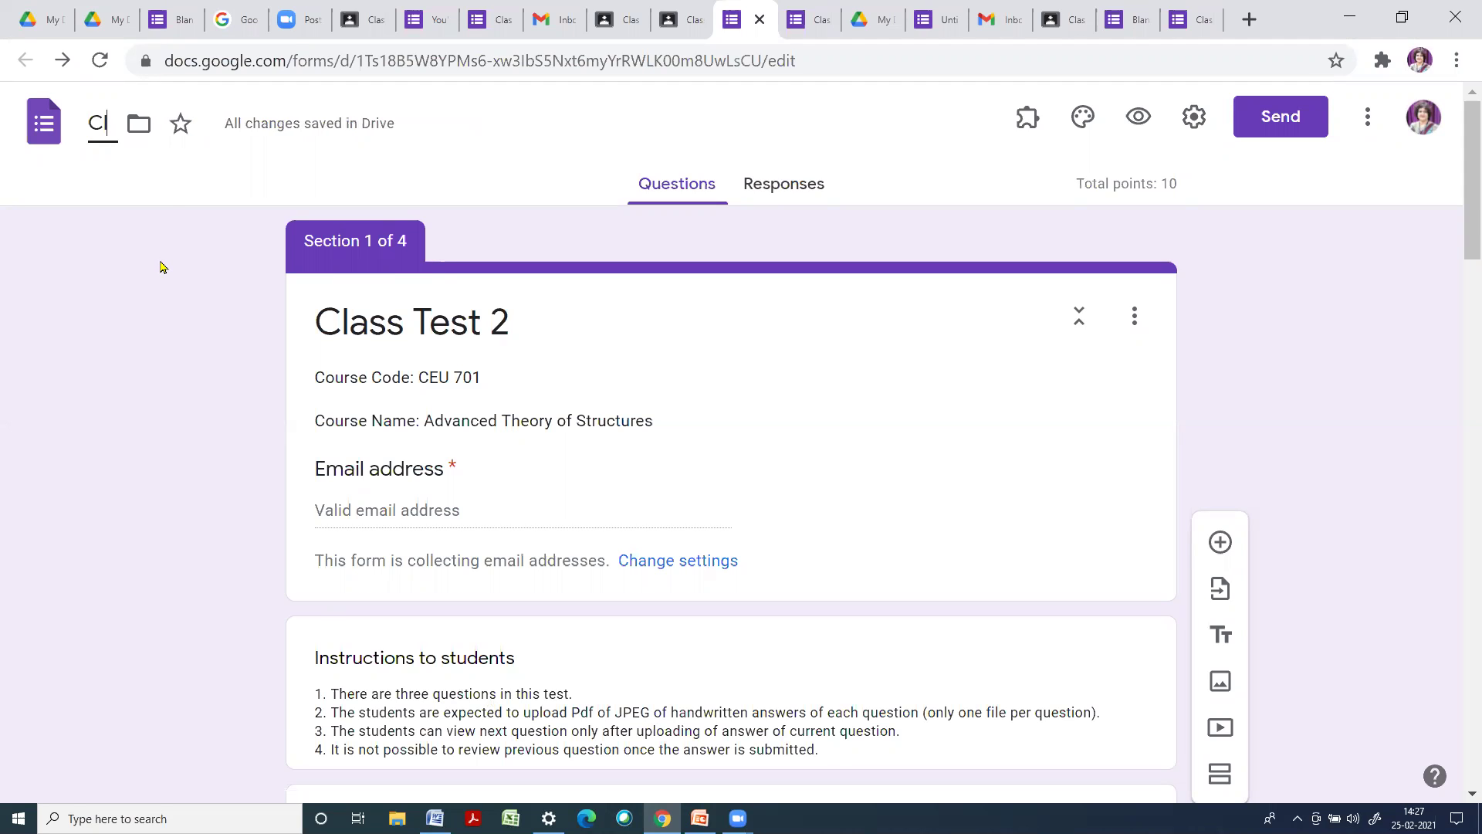
pyautogui.write('ass Test')
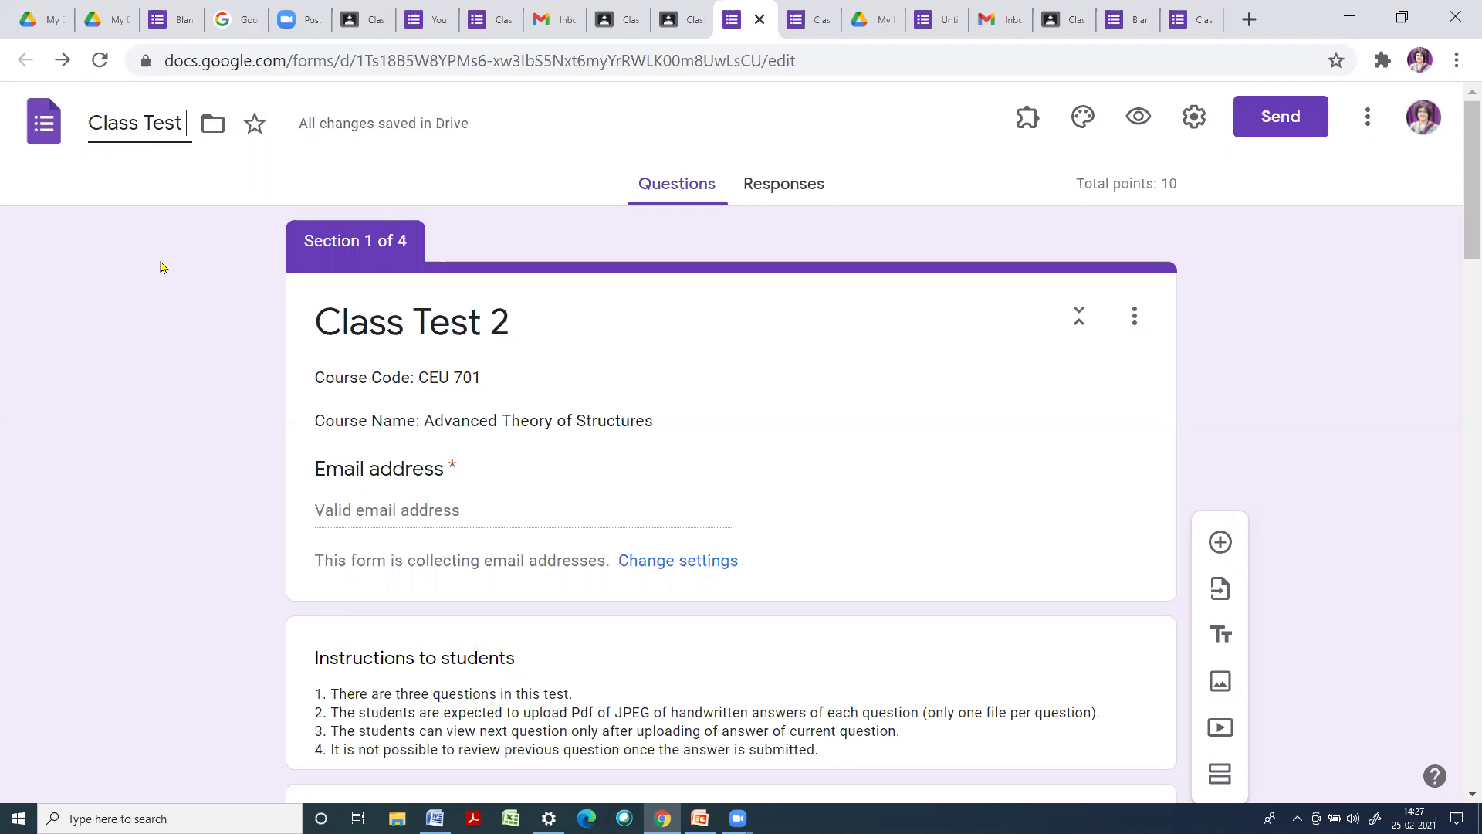
pyautogui.write(' 2')
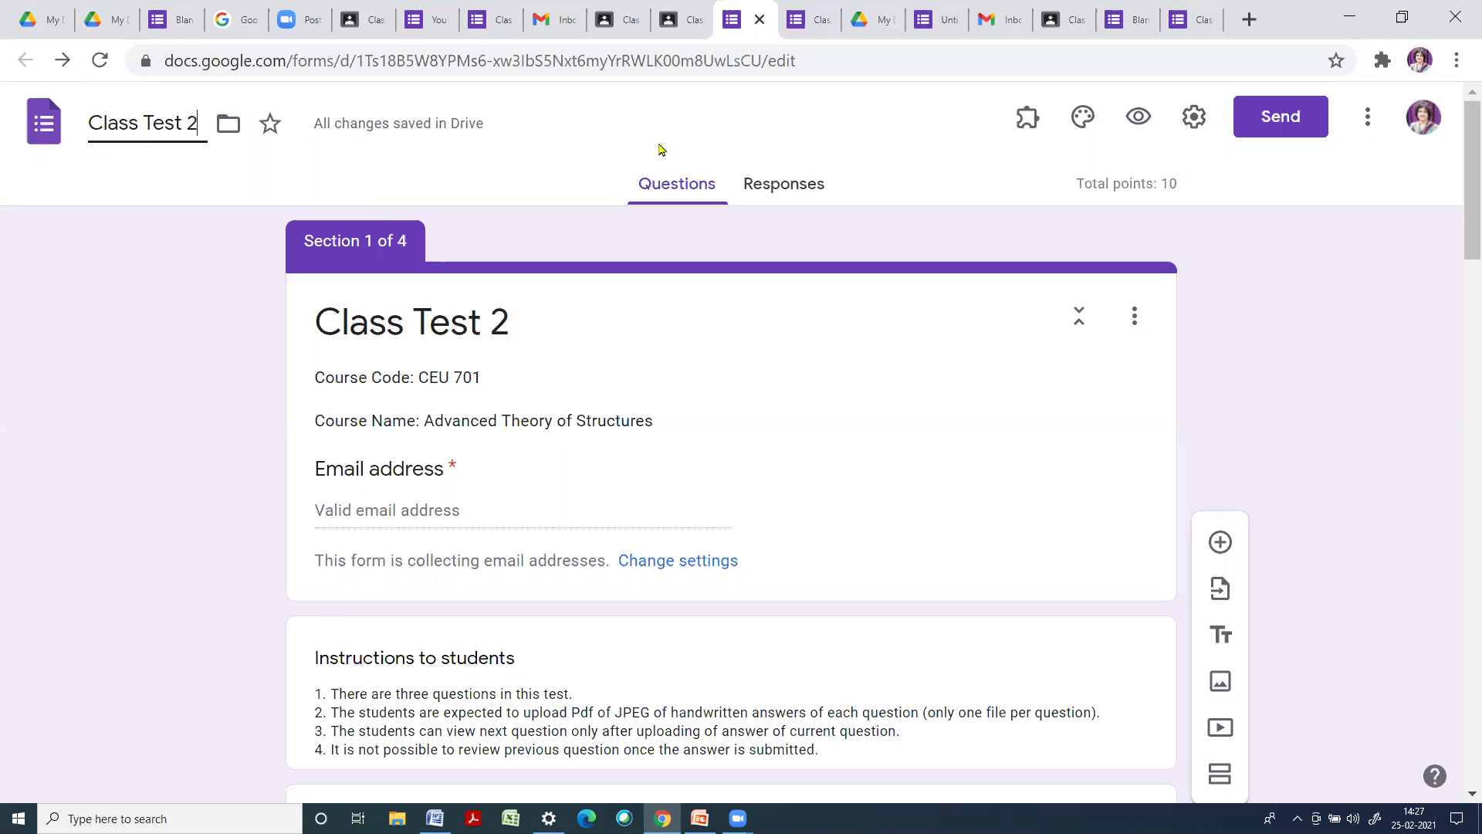
pyautogui.click(1274, 289)
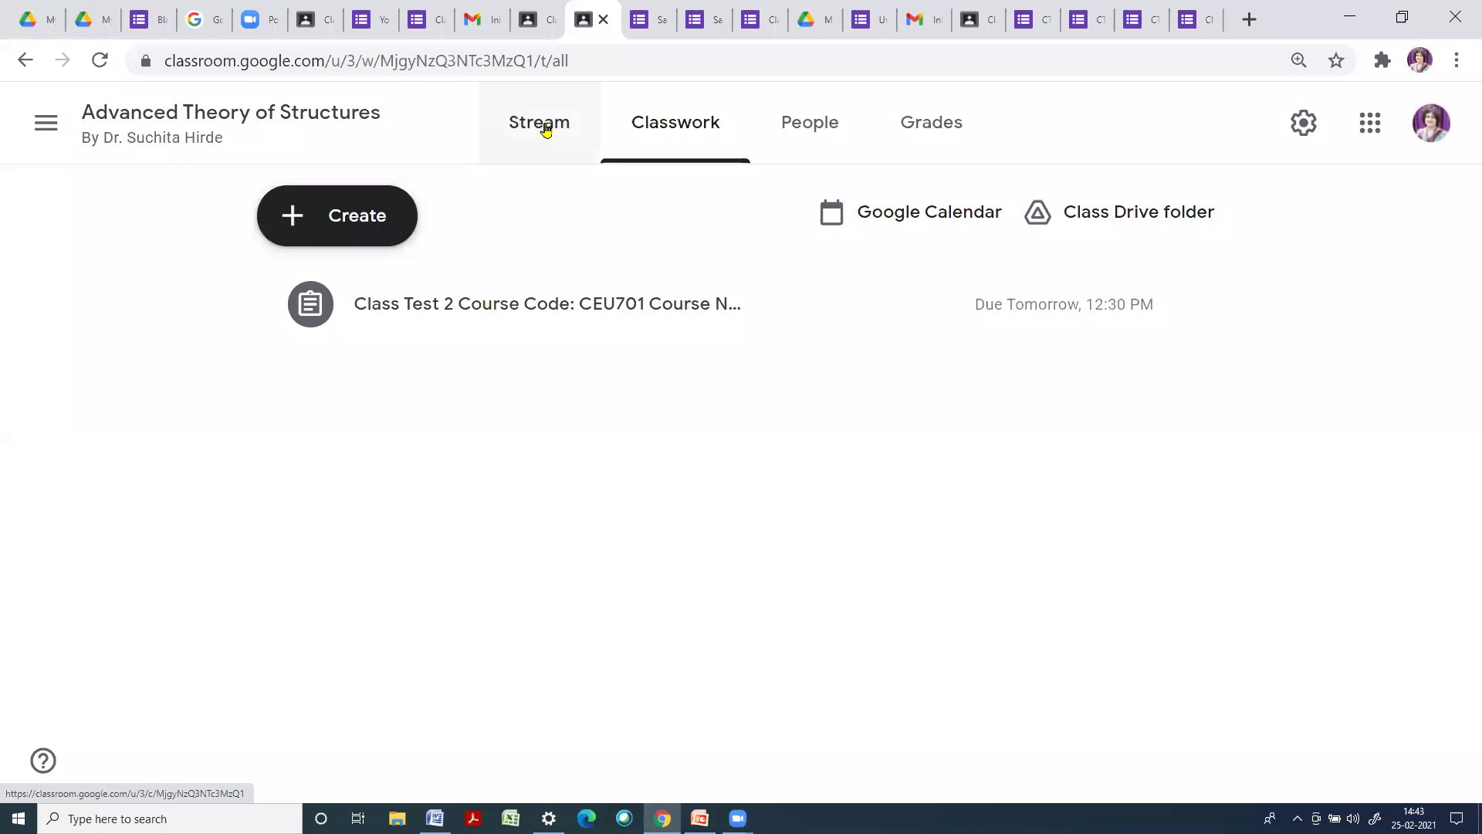
# View the Advanced Theory of Structures class stream, and in Google Forms stop the Sample Question Paper for CT2 form from accepting responses
pyautogui.click(545, 129)
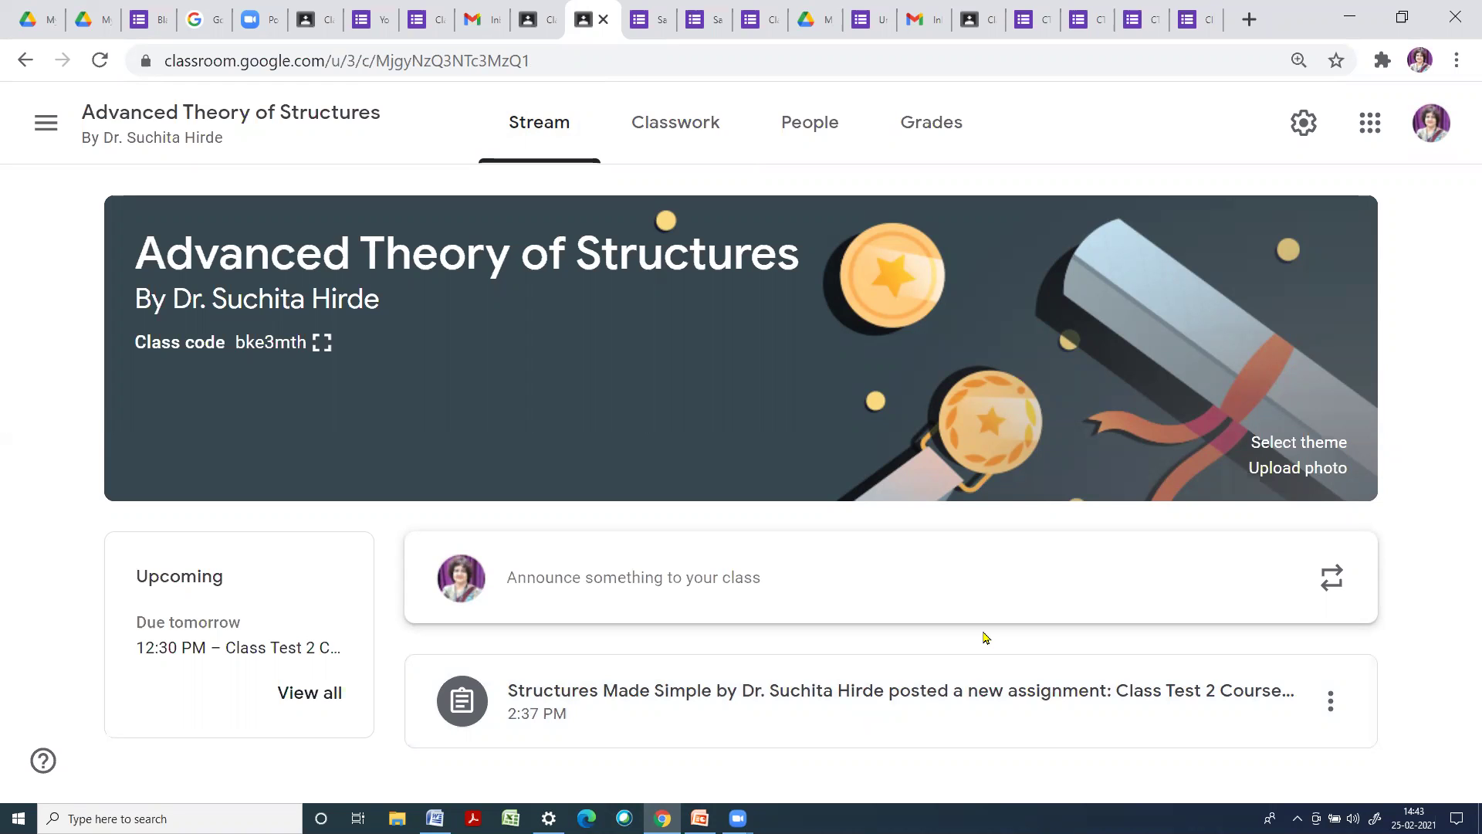
pyautogui.hotkey('ctrl', 'Tab')
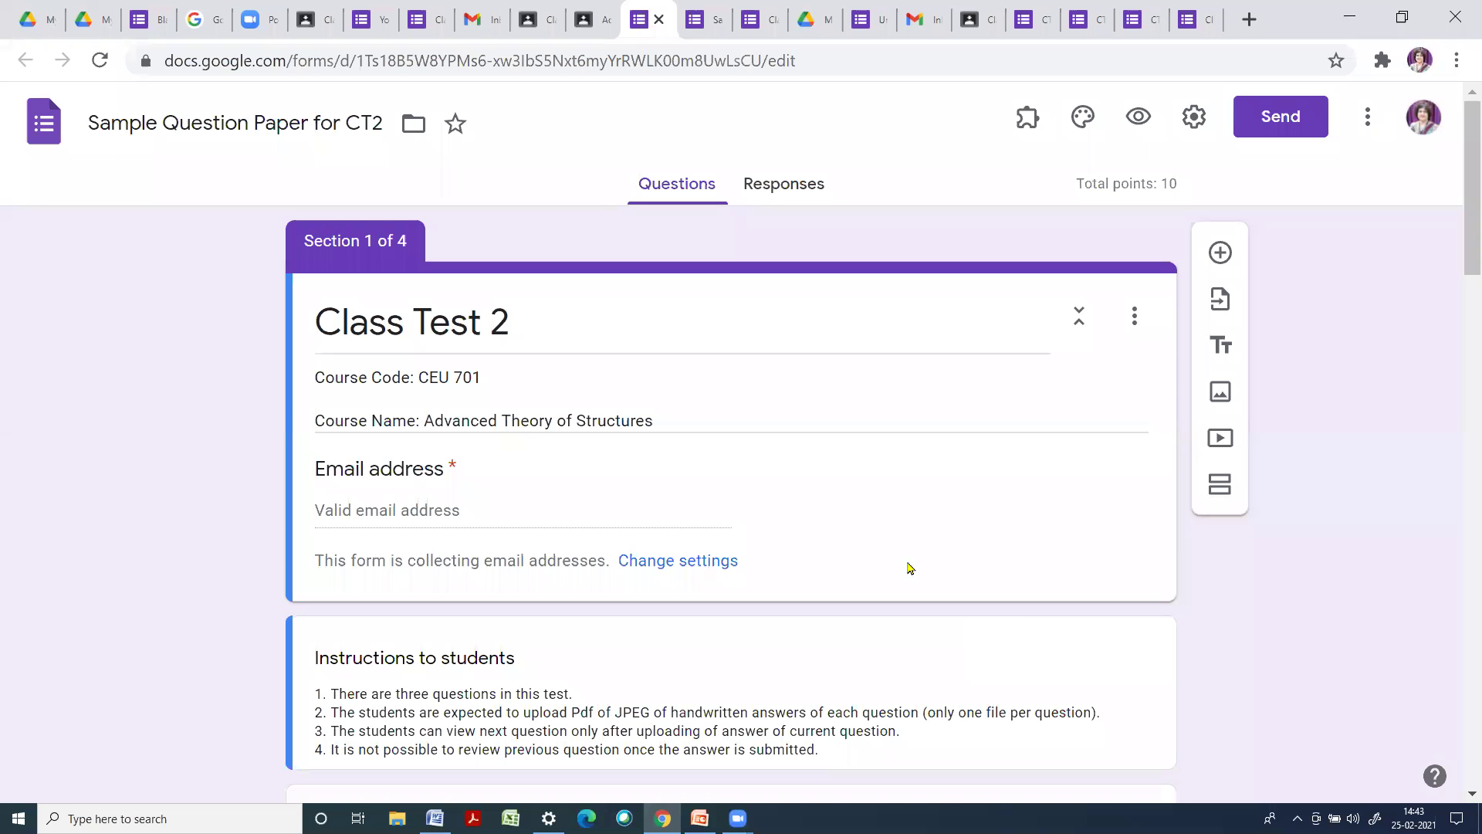
pyautogui.click(796, 186)
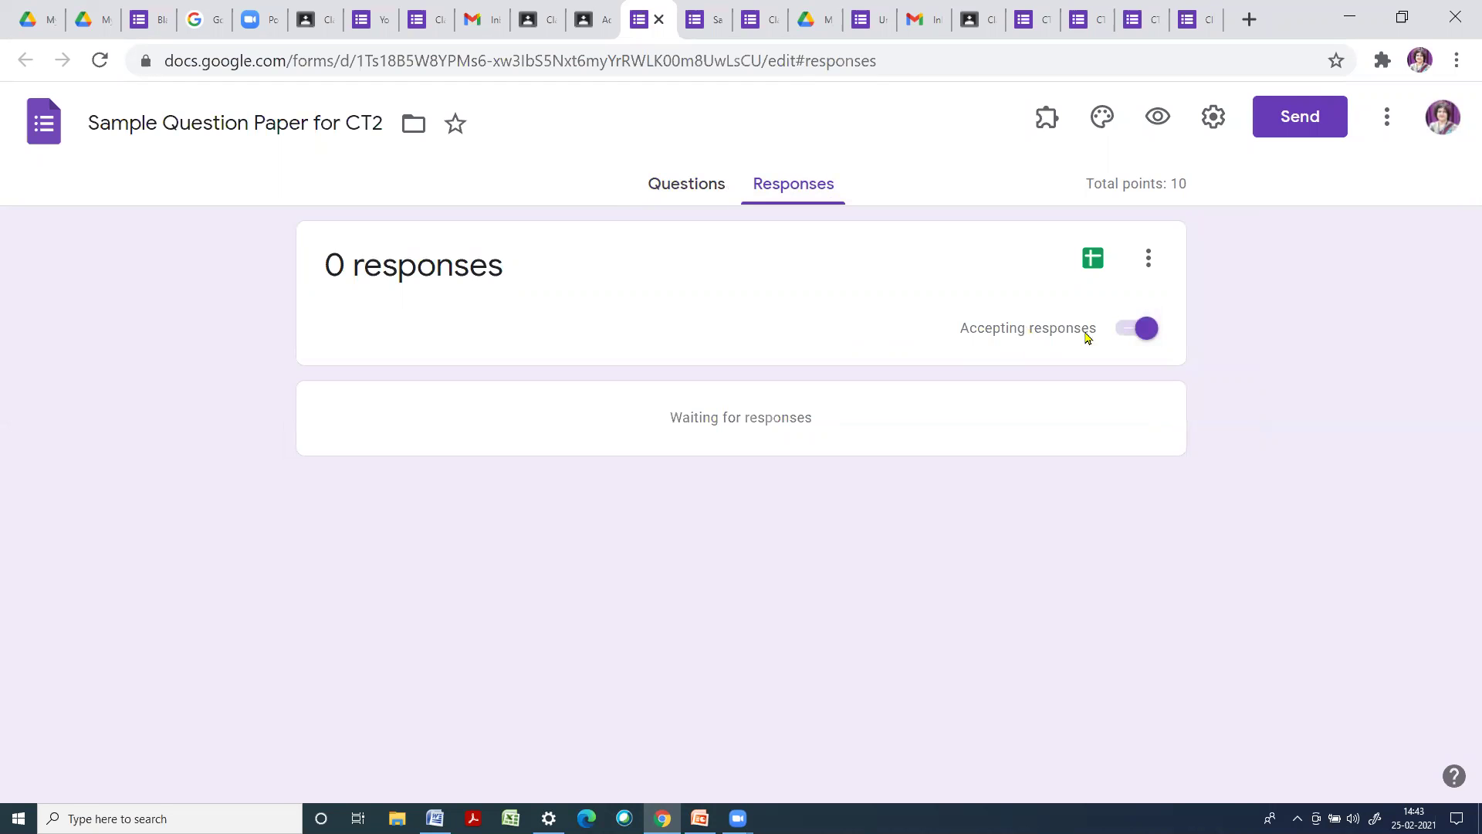
pyautogui.click(1129, 331)
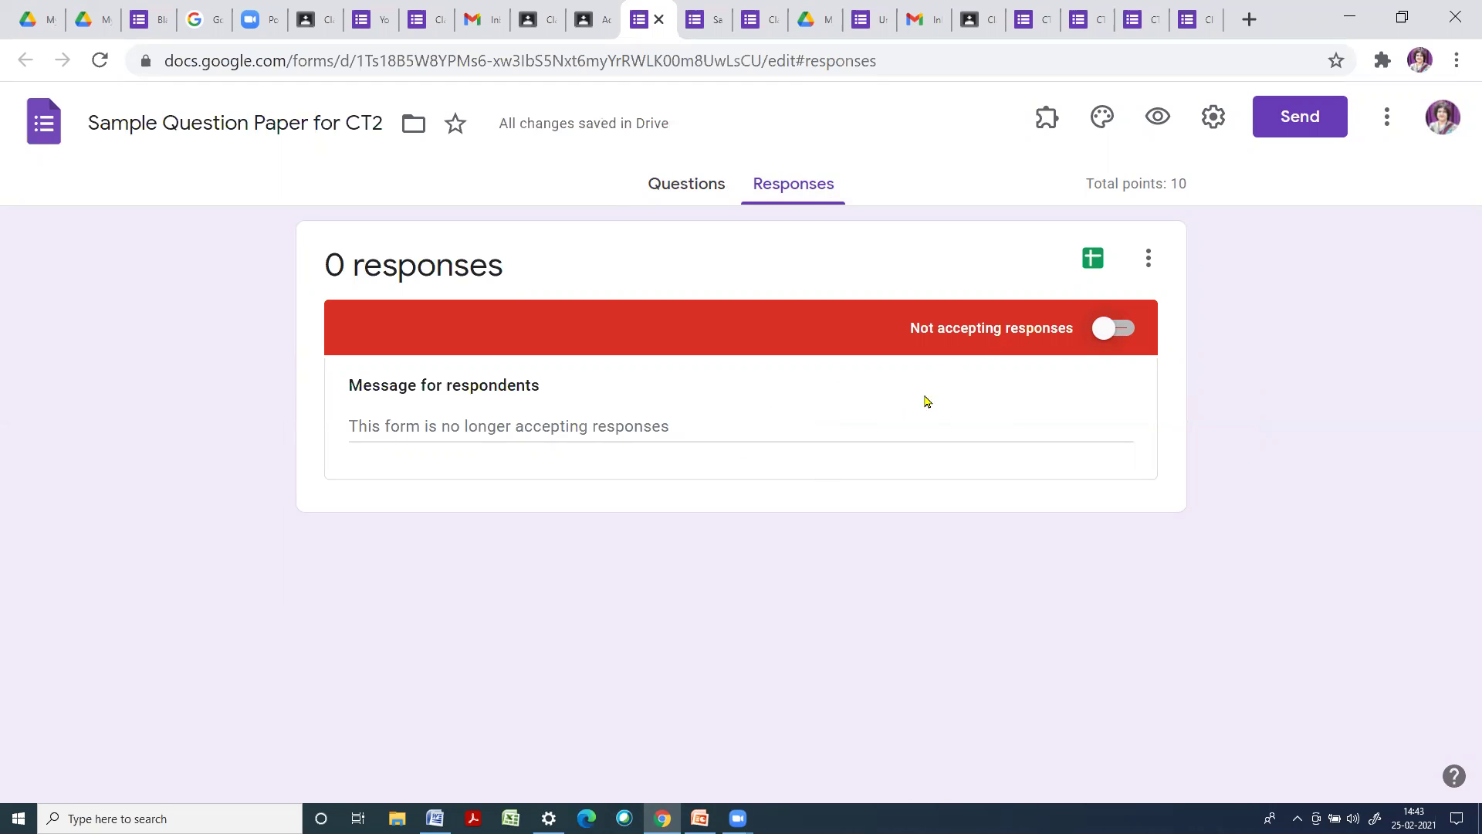
# Toggle response acceptance for the Sample Question Paper for CT2 form on and off, ending with it accepting responses
pyautogui.click(1129, 338)
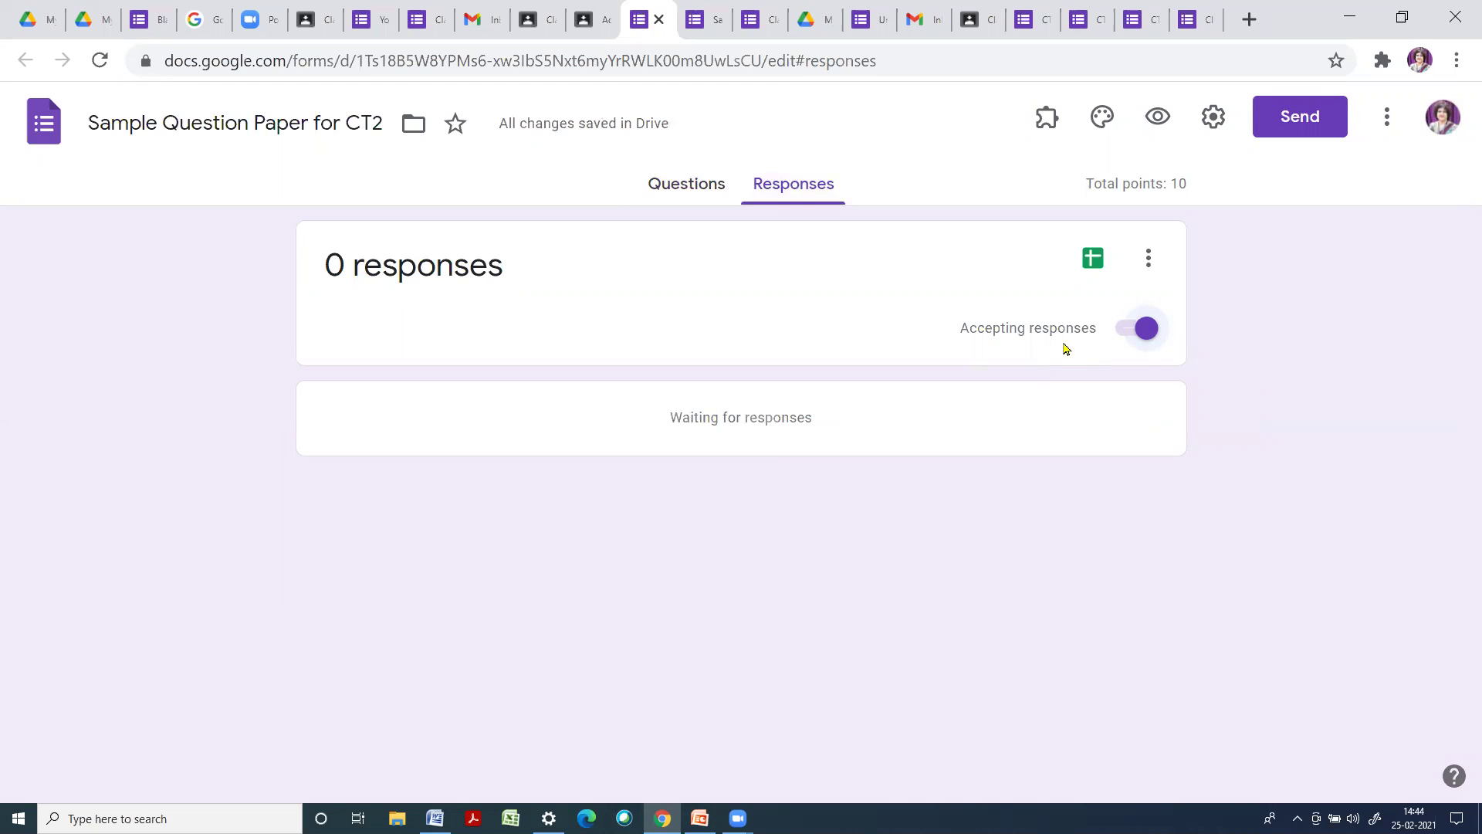
pyautogui.click(1122, 332)
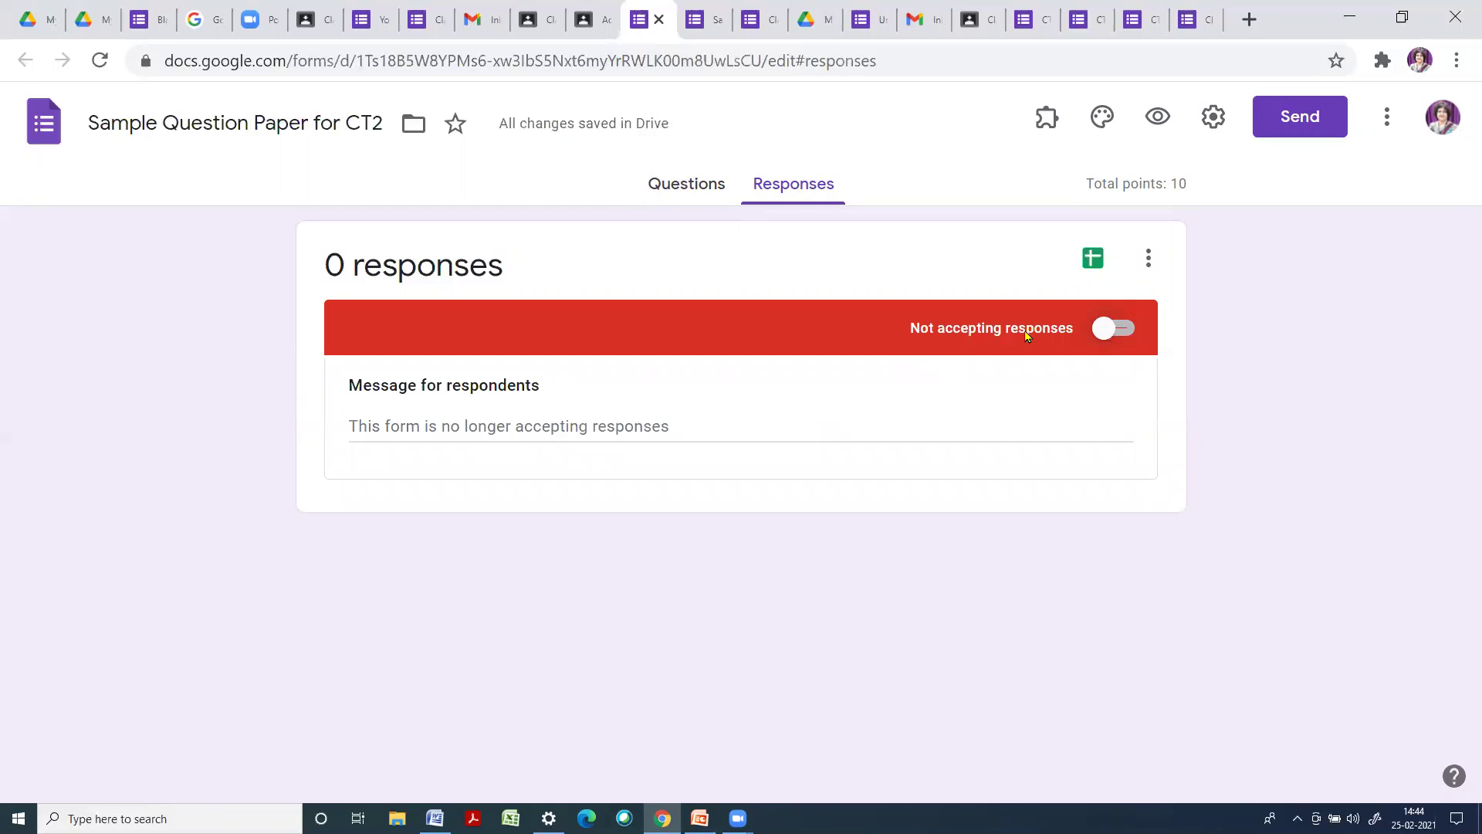
pyautogui.click(1131, 332)
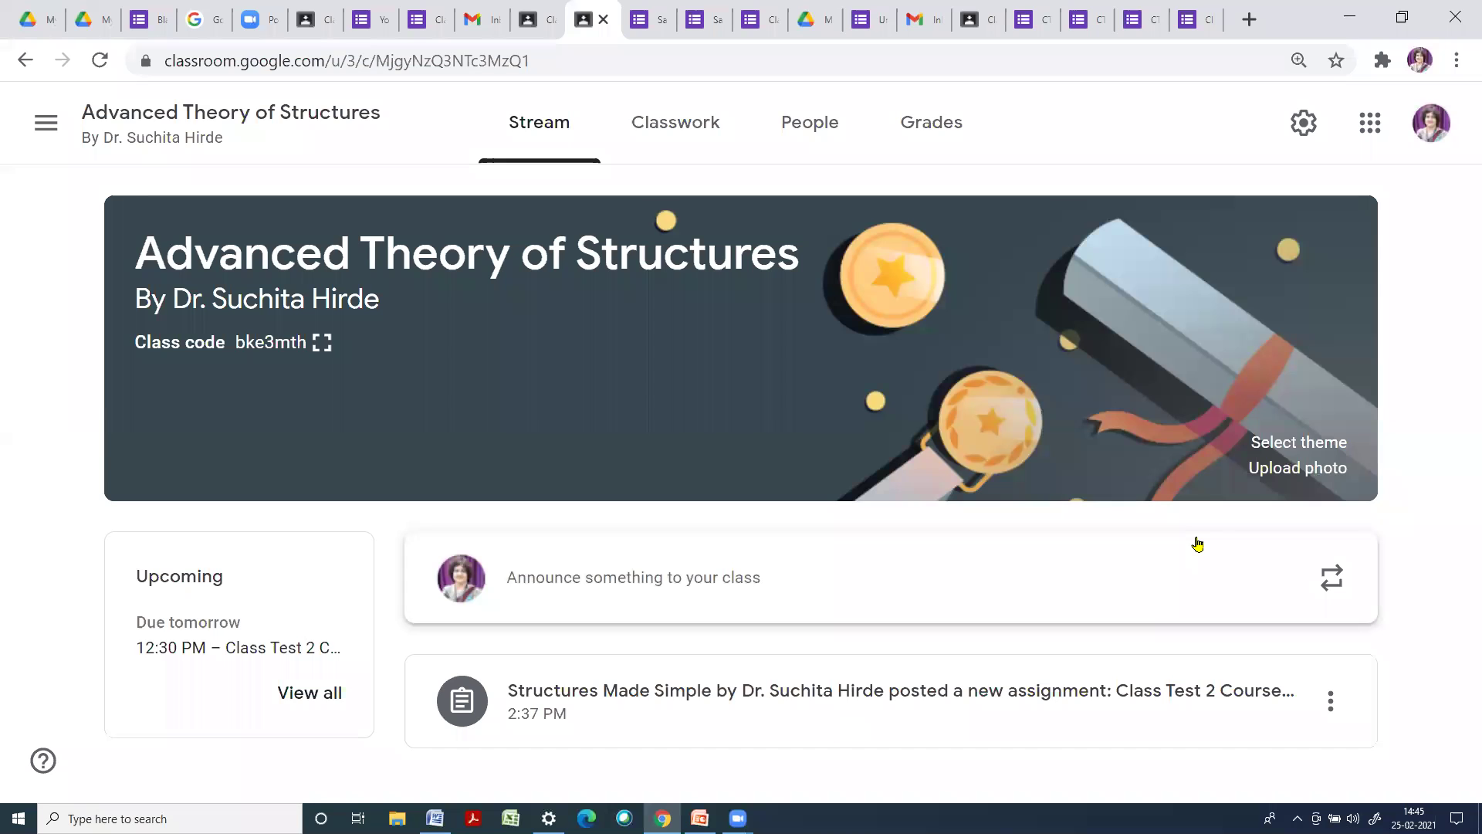
# Open the posted Class Test 2 assignment in the Advanced Theory of Structures class stream for editing
pyautogui.click(1331, 703)
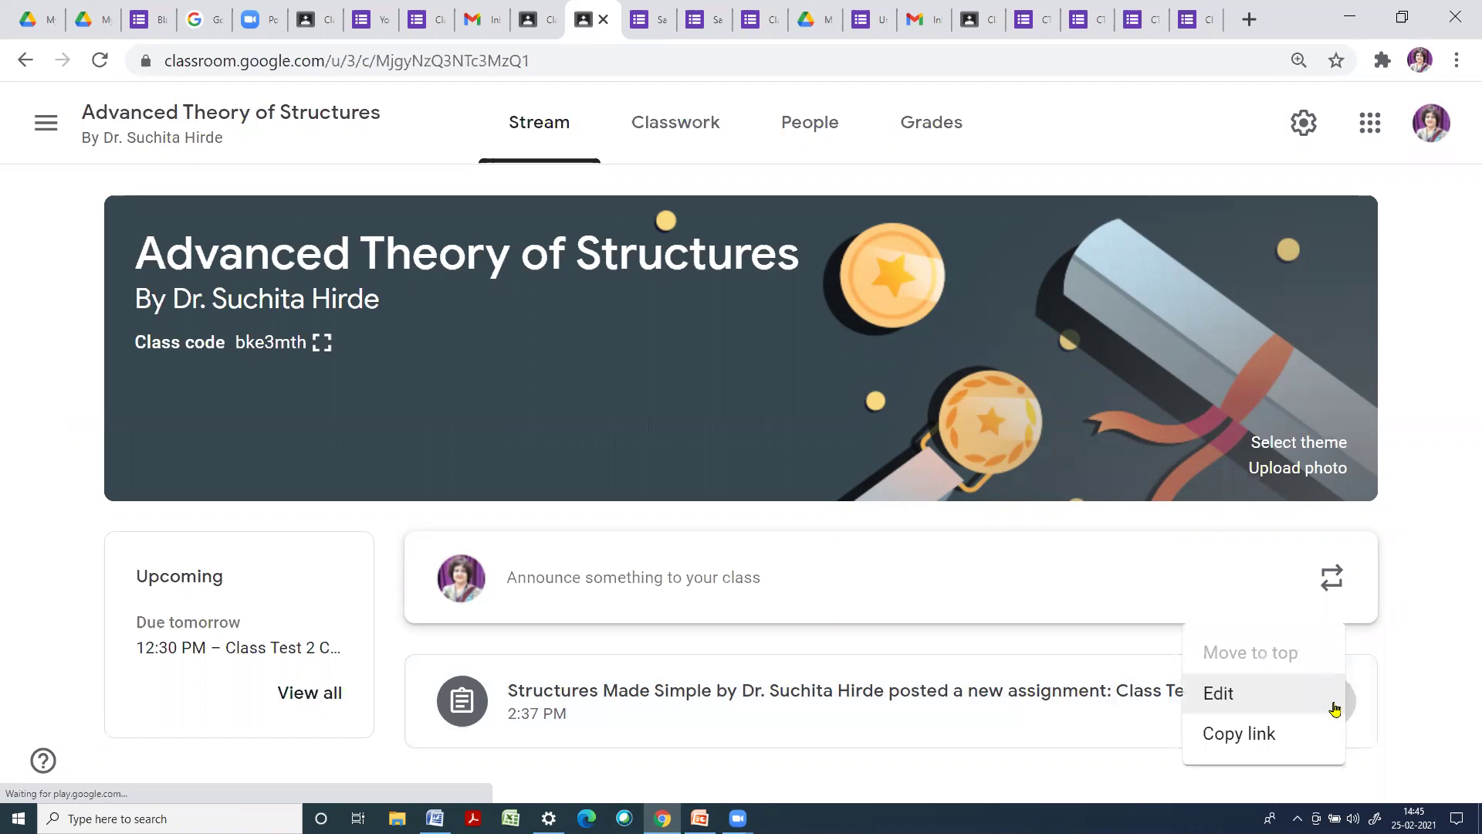
pyautogui.click(1277, 700)
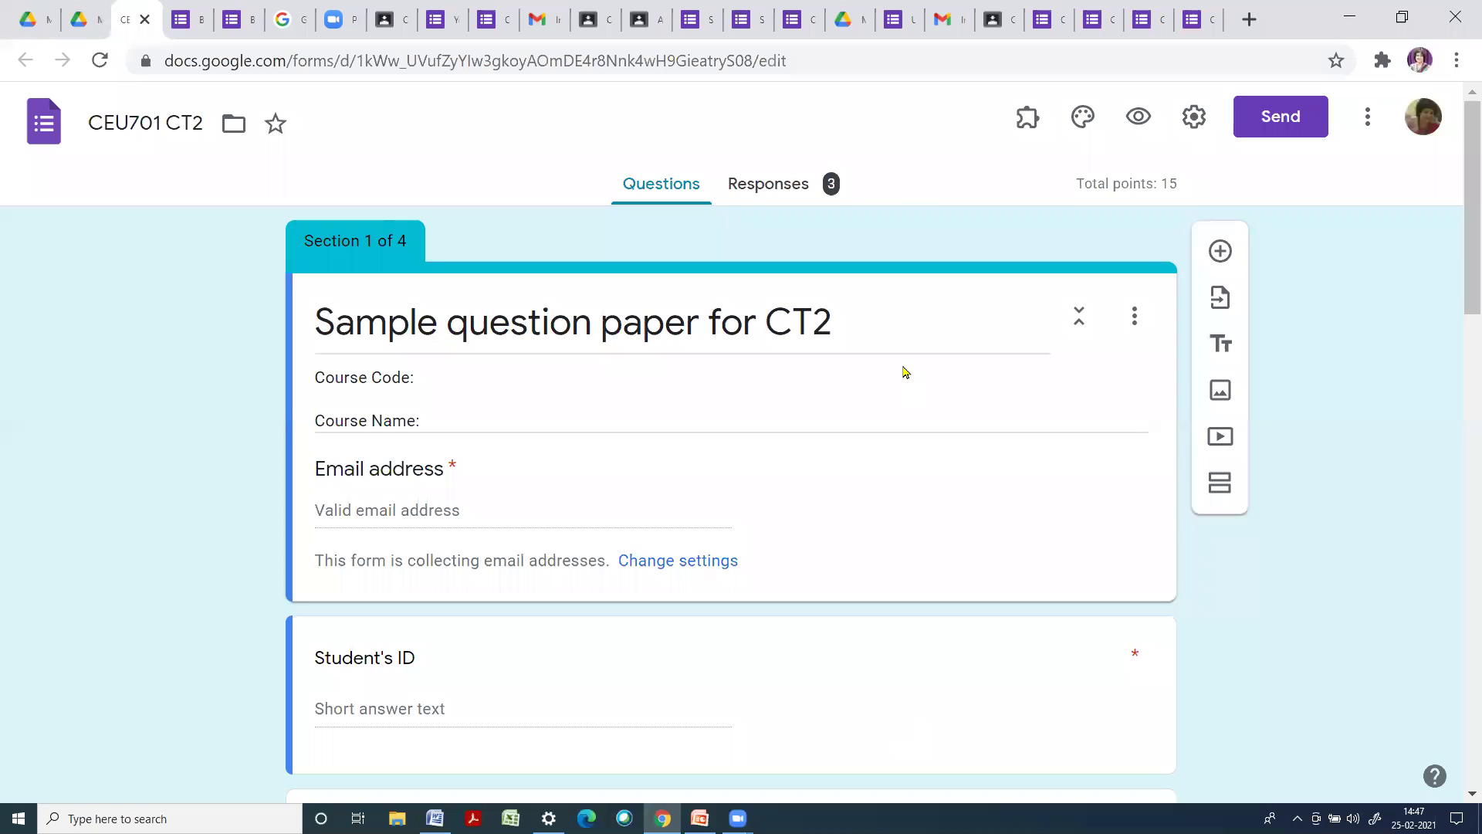
# Open the responses of the CEU701 CT2 form and list the respondents in the individual view
pyautogui.click(765, 188)
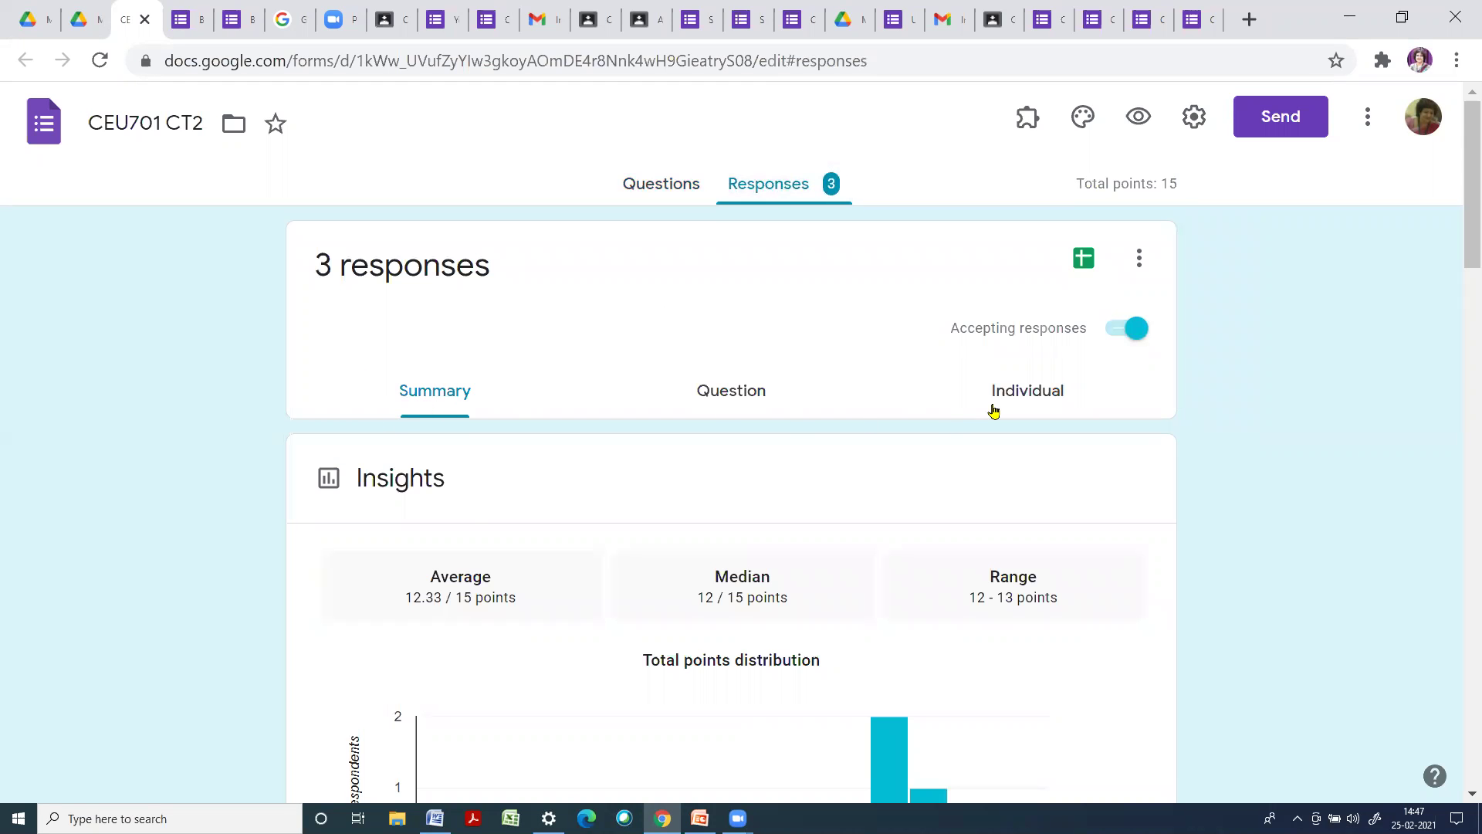
pyautogui.click(1026, 398)
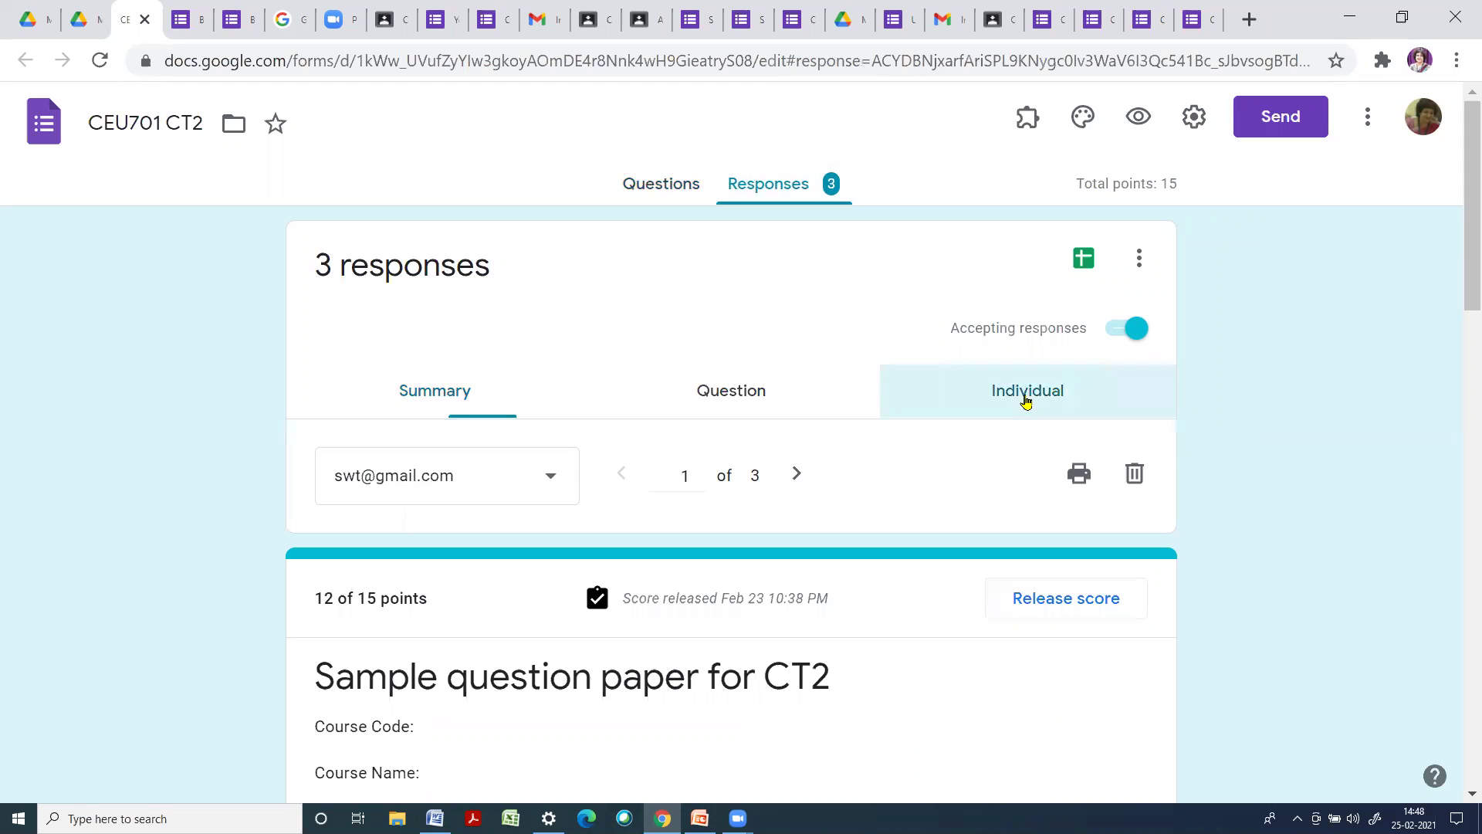
pyautogui.click(553, 484)
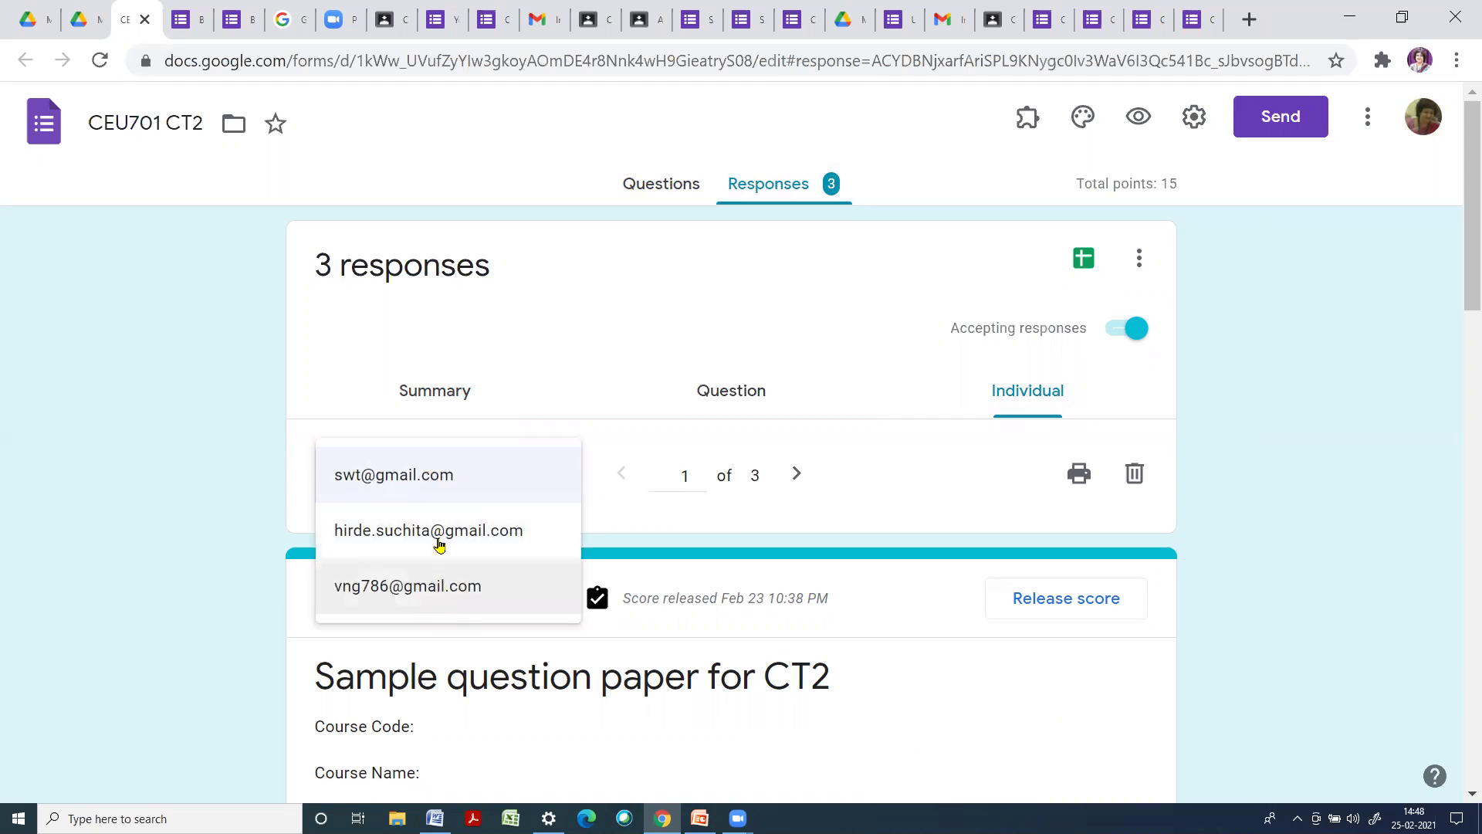
# View the CEU701 CT2 responses question by question and look through the list of available questions
pyautogui.click(587, 396)
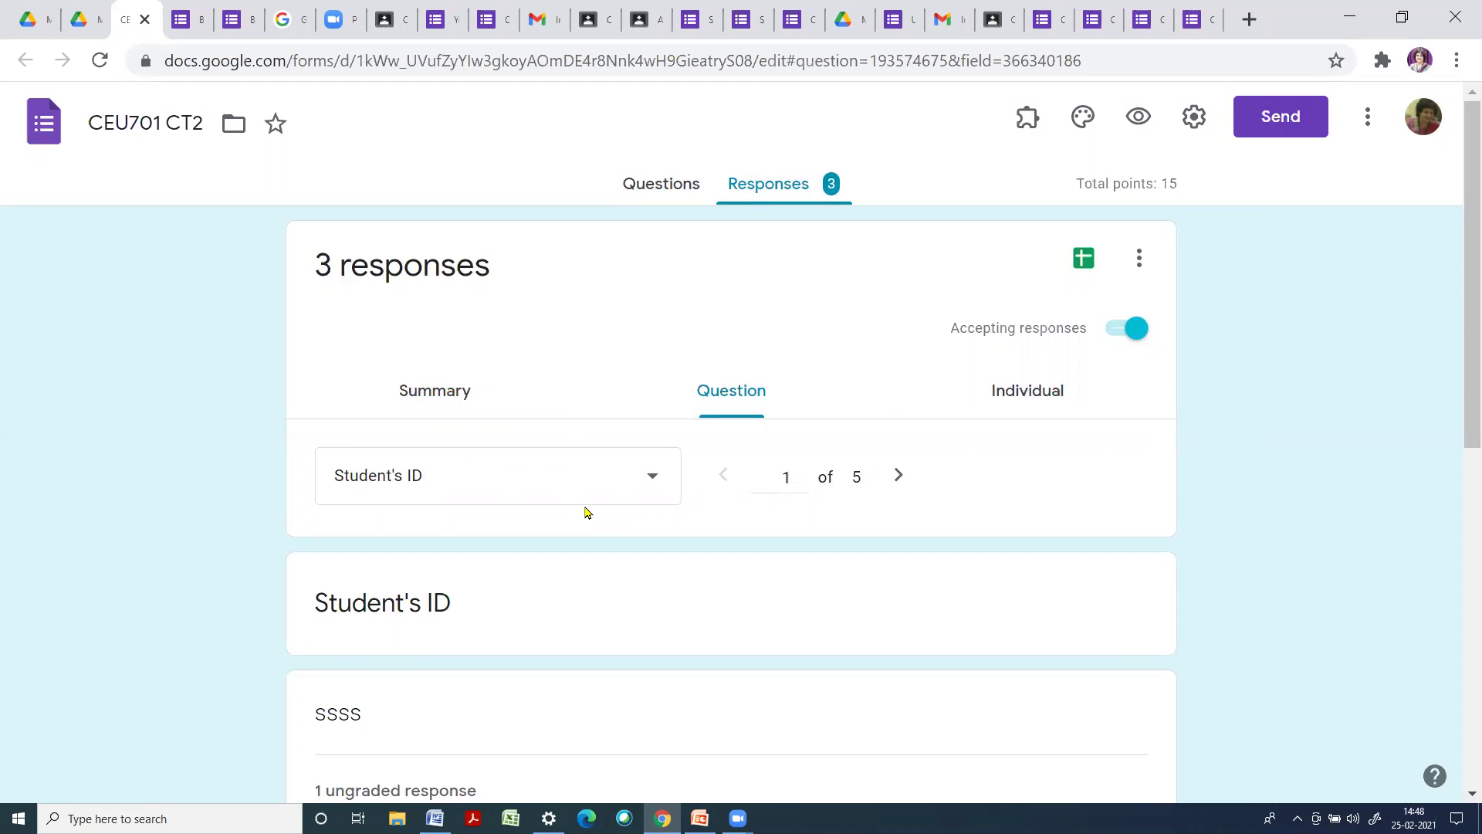
pyautogui.click(652, 480)
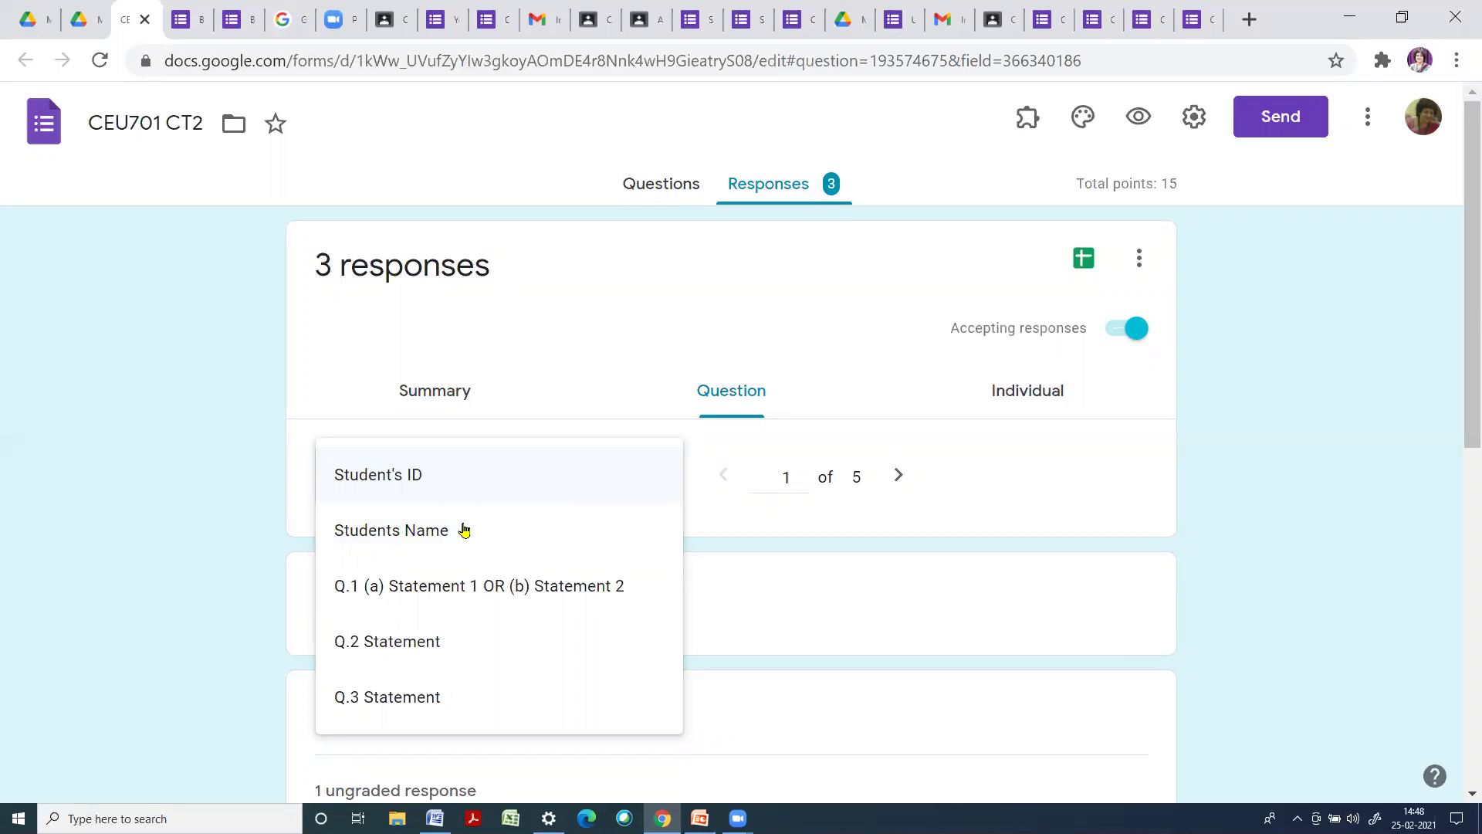
pyautogui.click(599, 376)
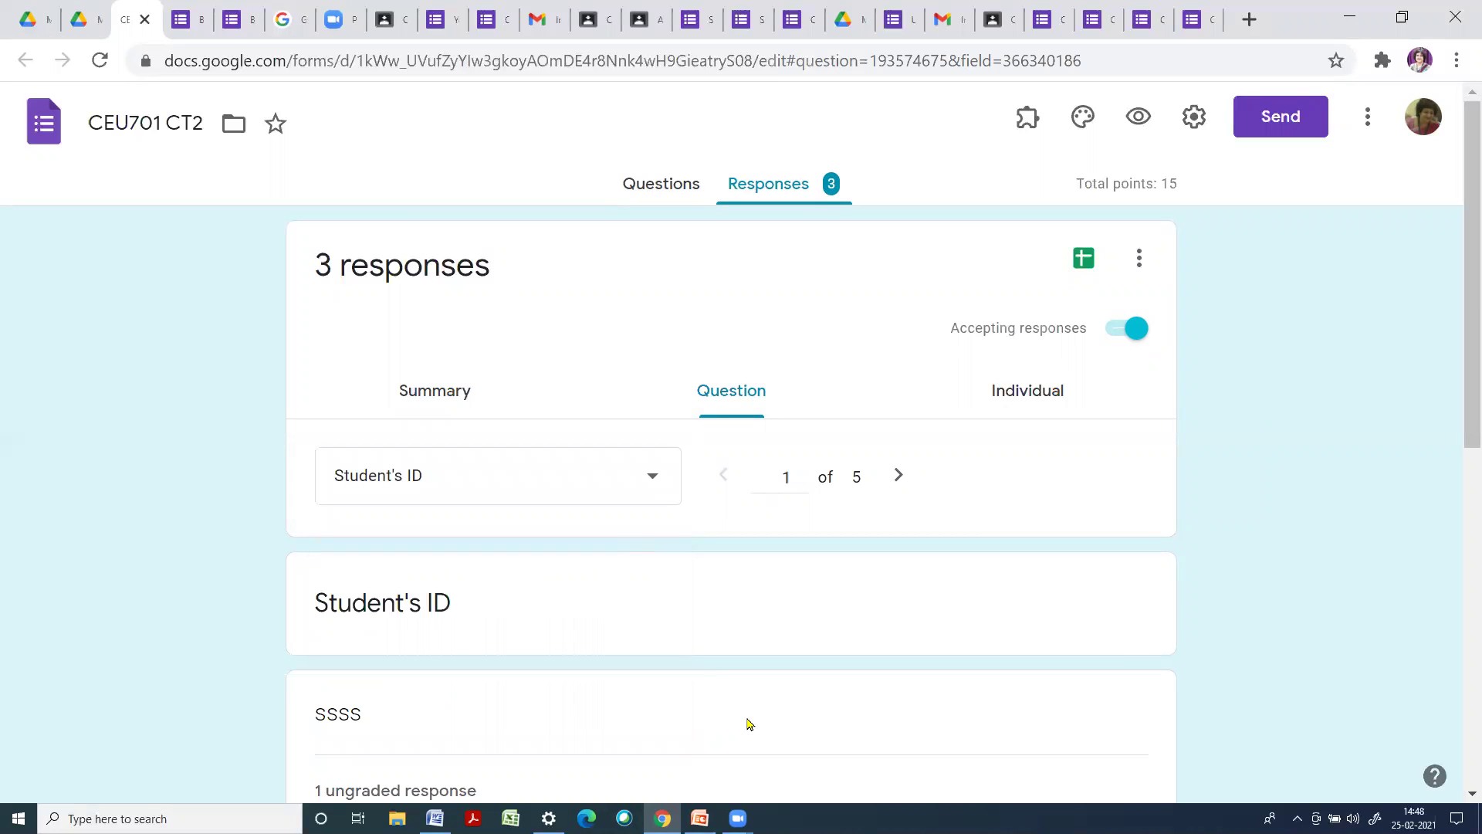
pyautogui.click(747, 724)
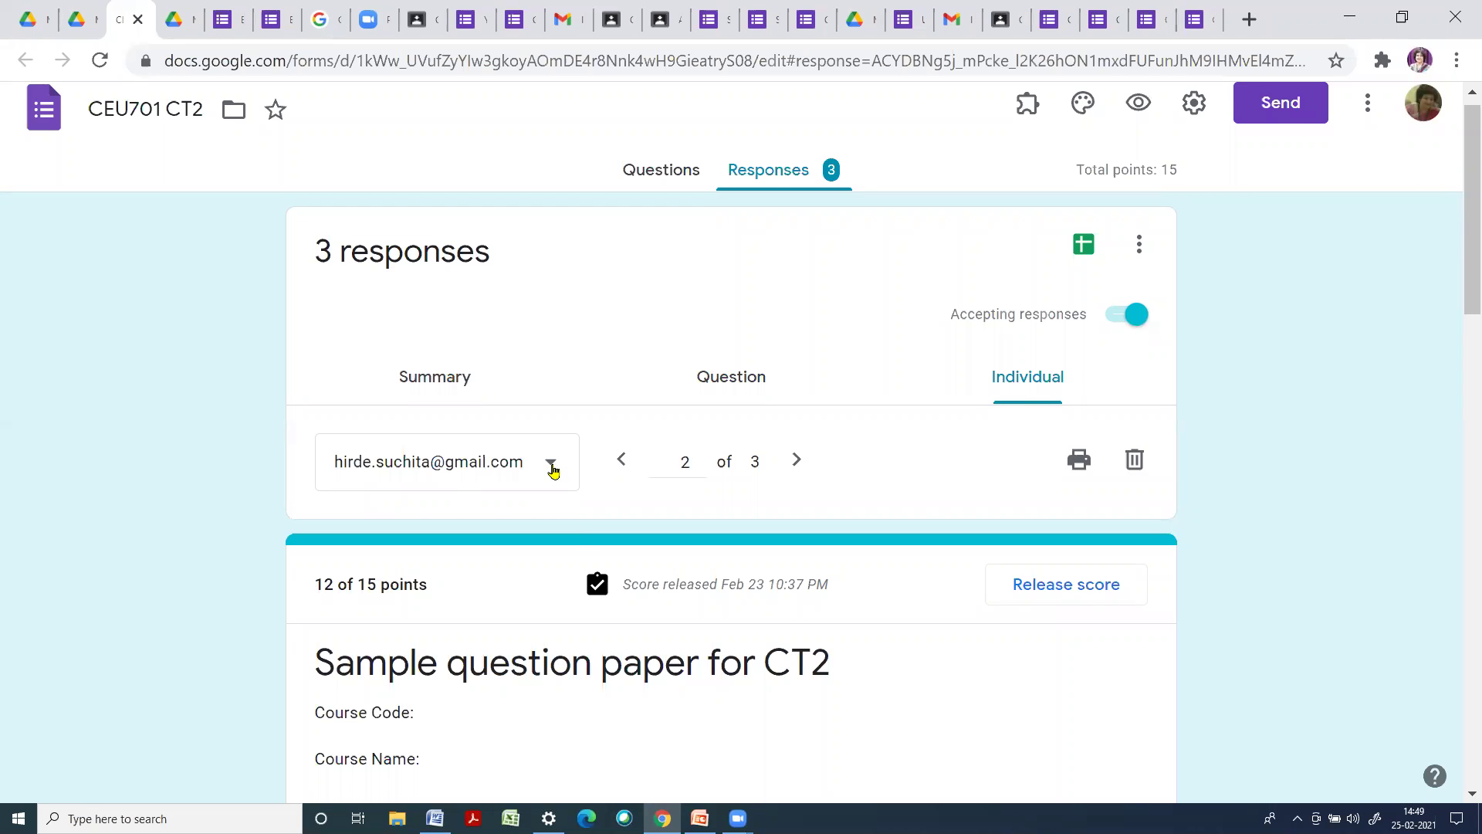
# Examine the second respondent's individual response, including the student fields, submitted files and points for Q. 1 to Q. 3
pyautogui.click(551, 465)
pyautogui.click(553, 466)
pyautogui.scroll(-2, 739, 579)
pyautogui.scroll(-8, 739, 579)
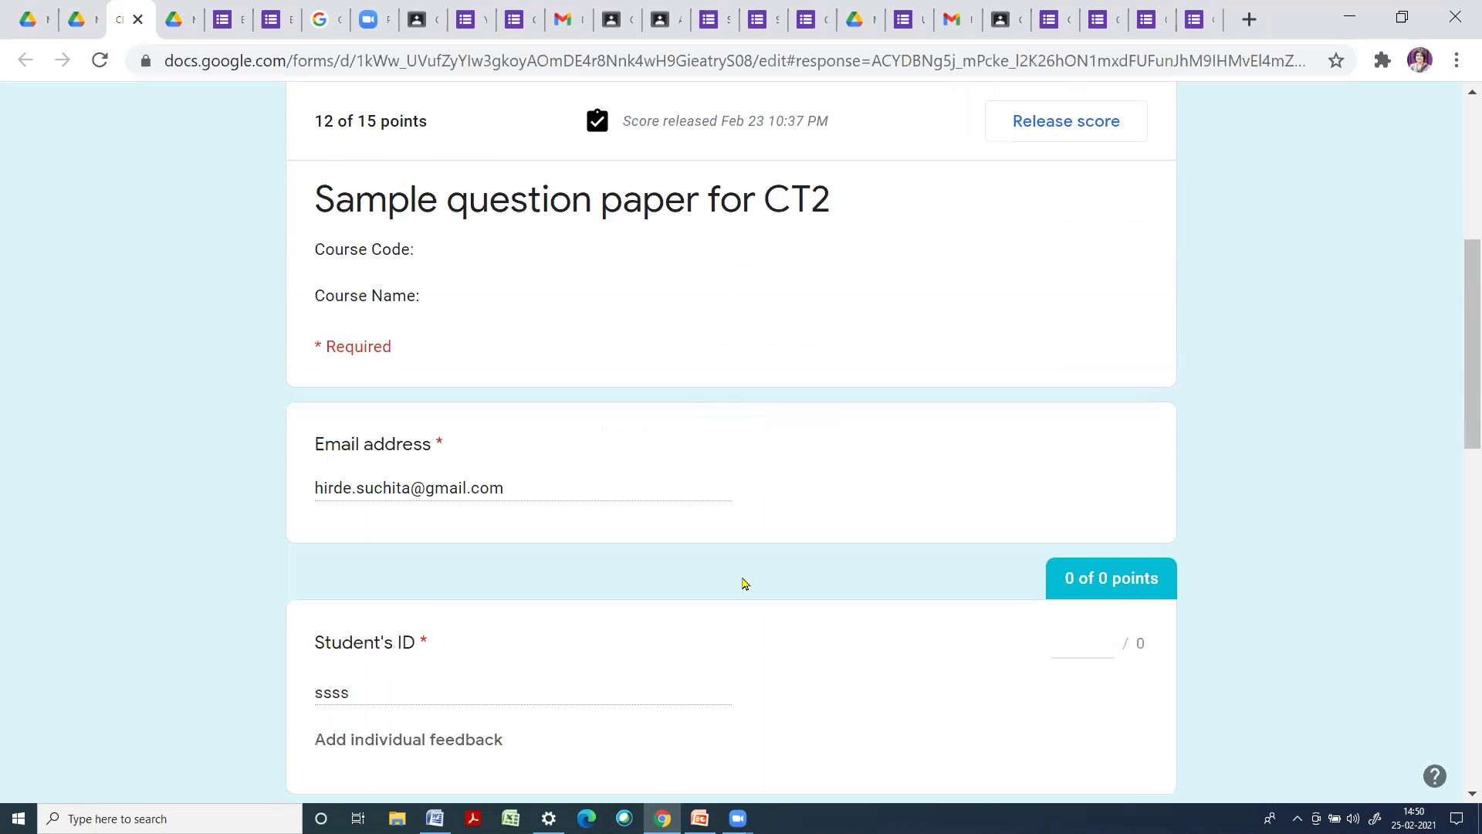
pyautogui.scroll(-4, 745, 584)
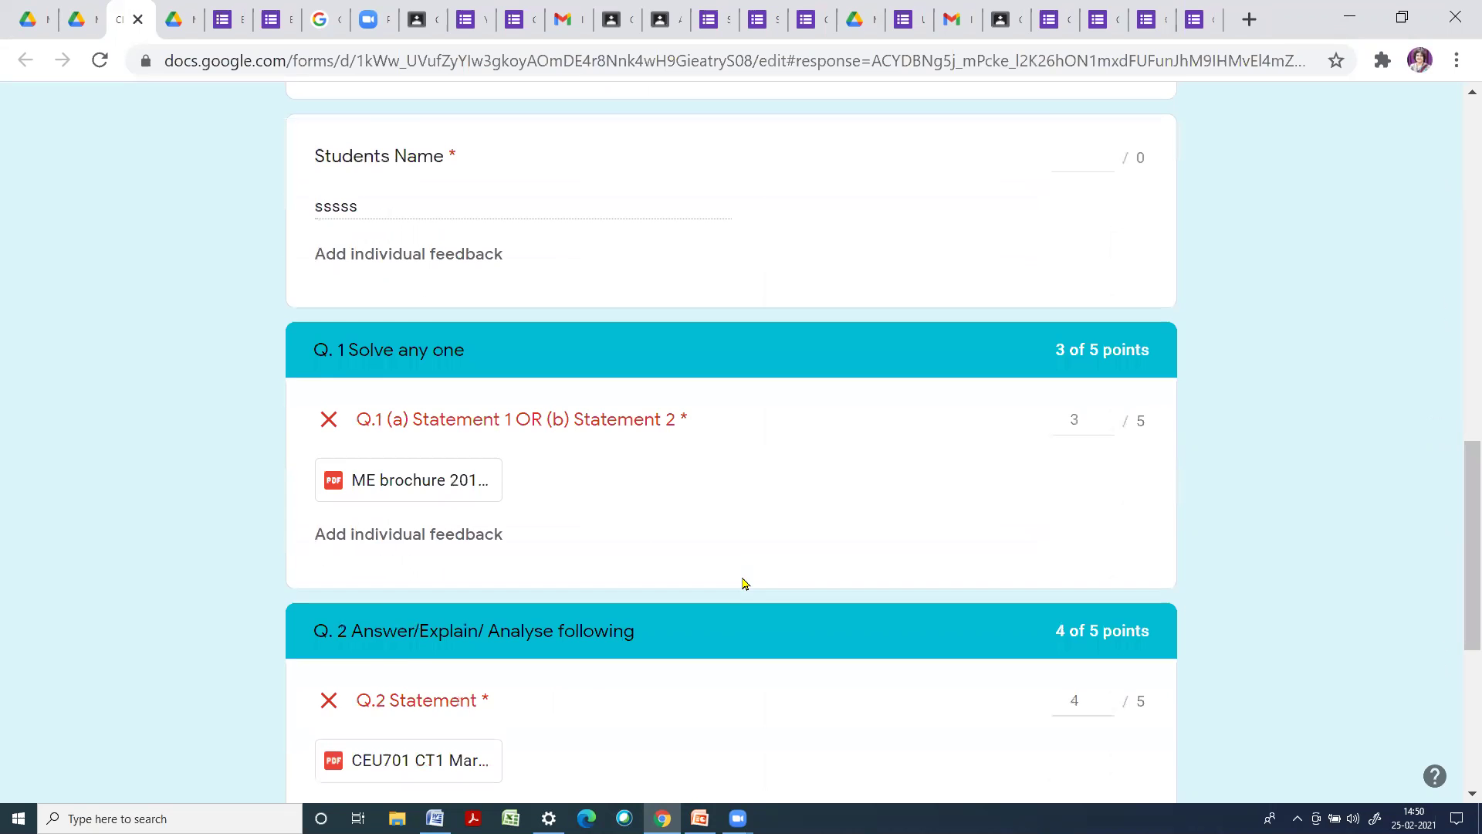
pyautogui.scroll(-6, 745, 583)
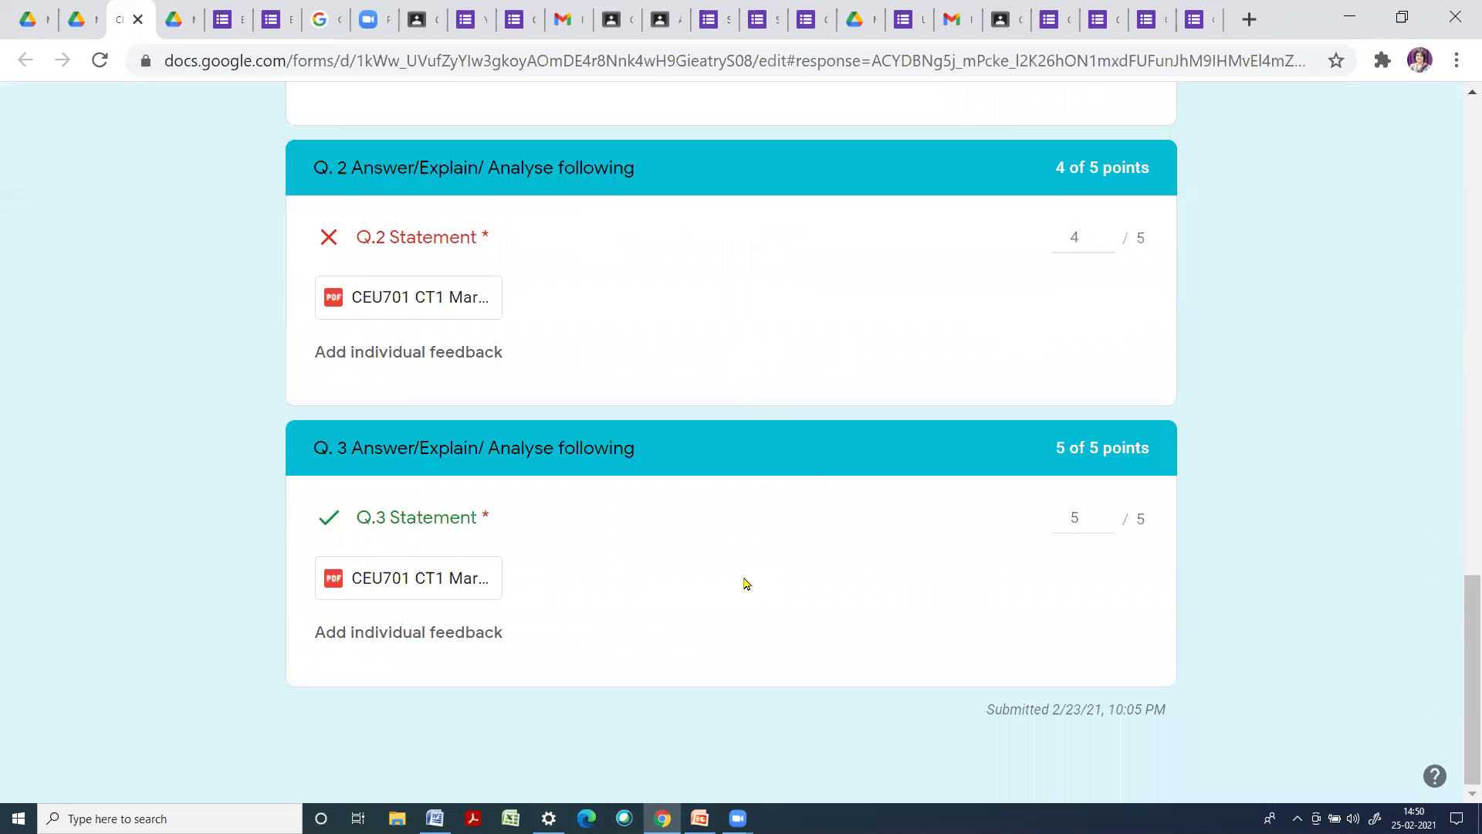
pyautogui.scroll(9, 745, 584)
pyautogui.scroll(-3, 747, 583)
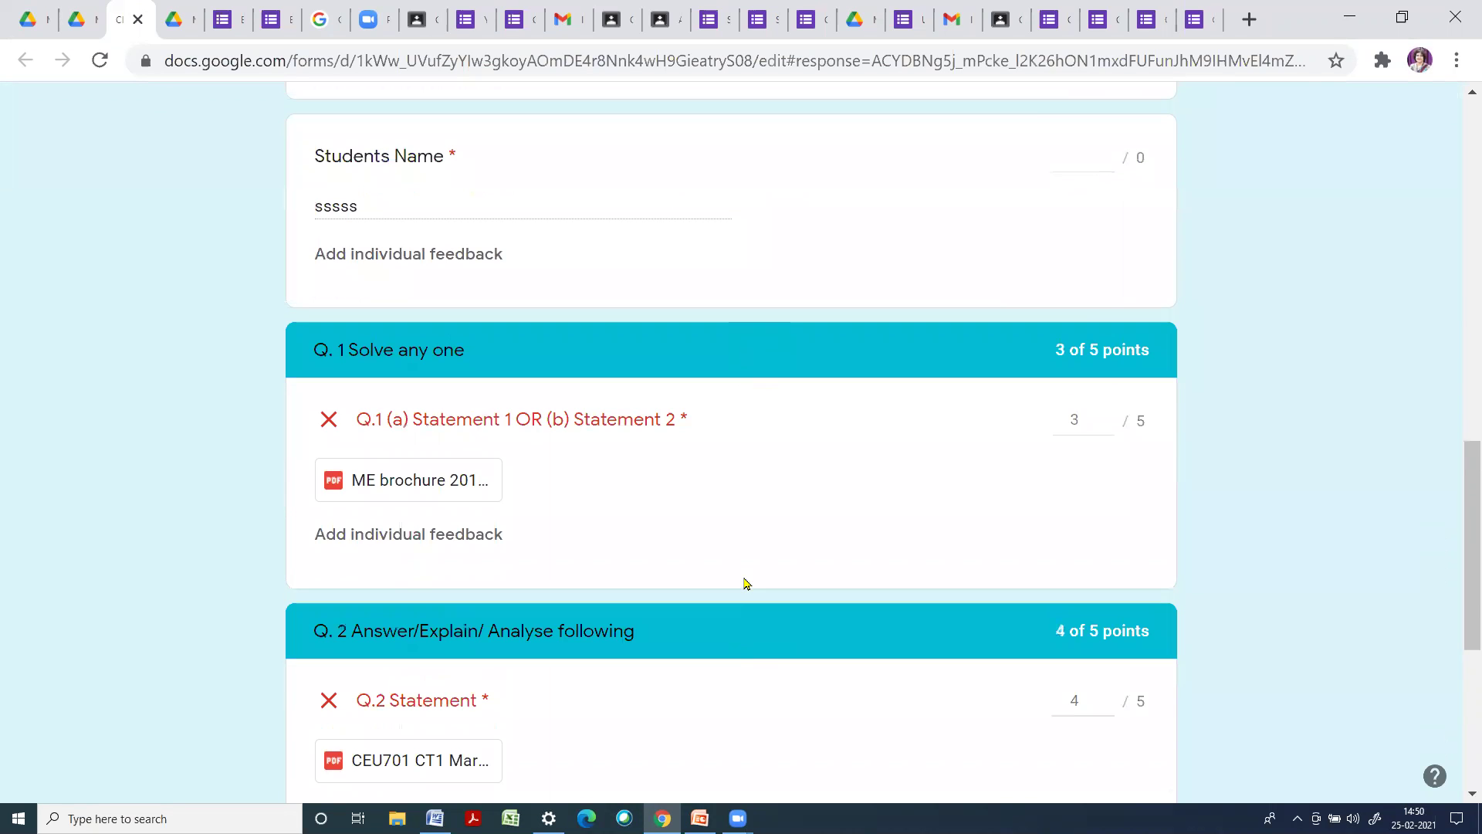
pyautogui.scroll(-3, 747, 583)
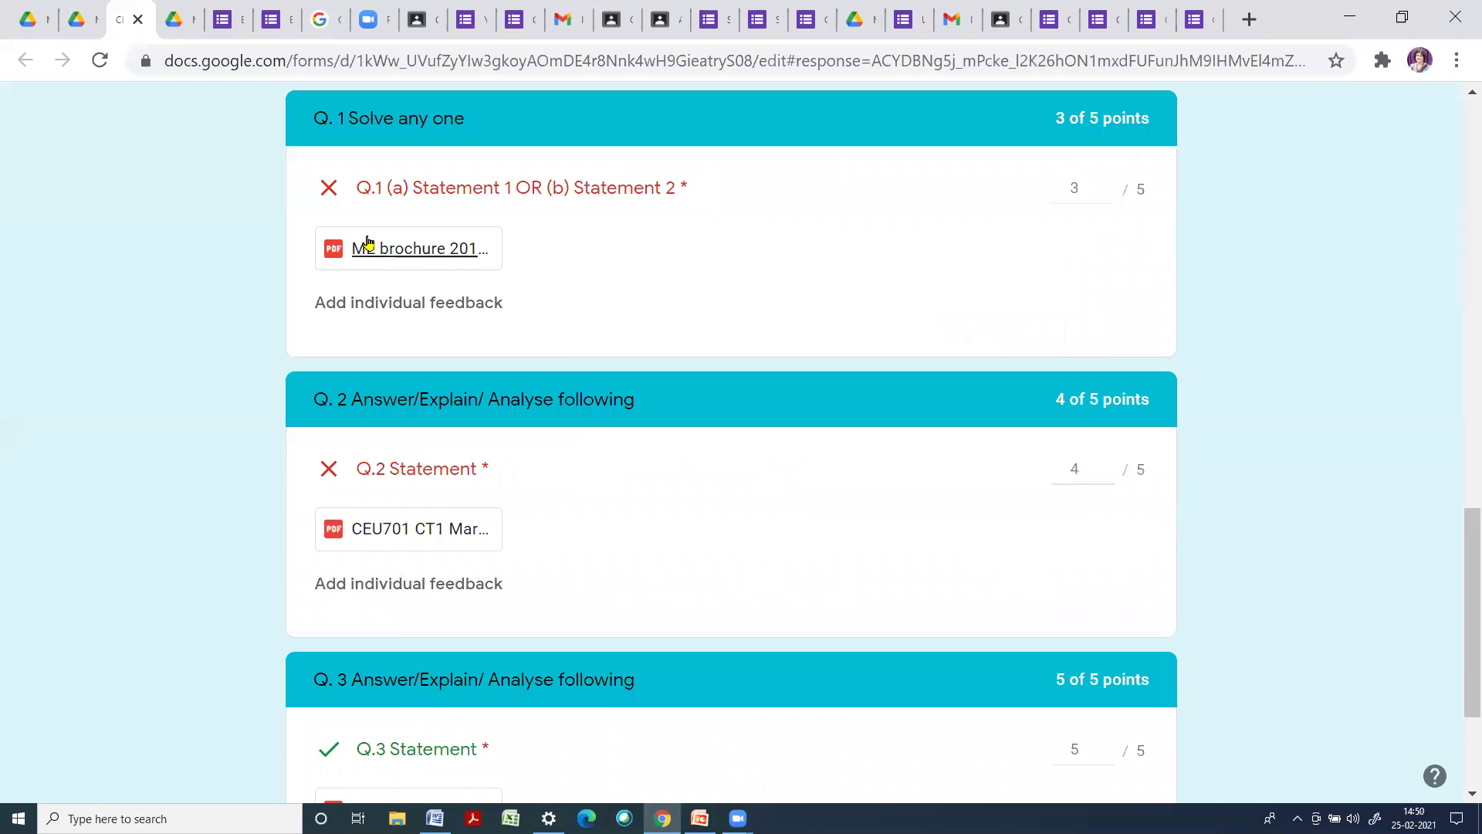
pyautogui.scroll(-3, 556, 559)
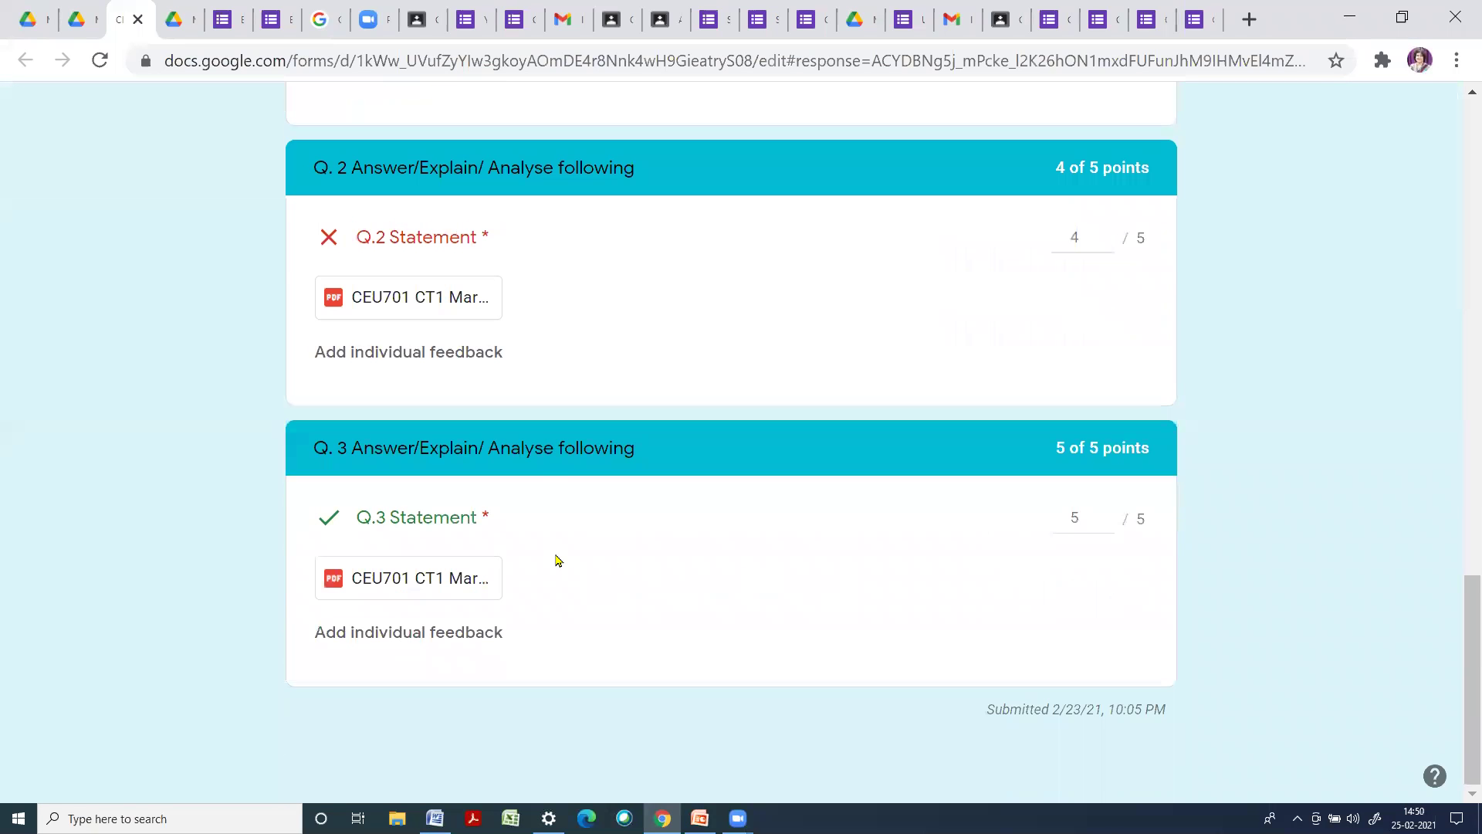
# Open the PDF file submitted for Q.1 to check its contents, and close it to return to the response
pyautogui.scroll(3, 510, 409)
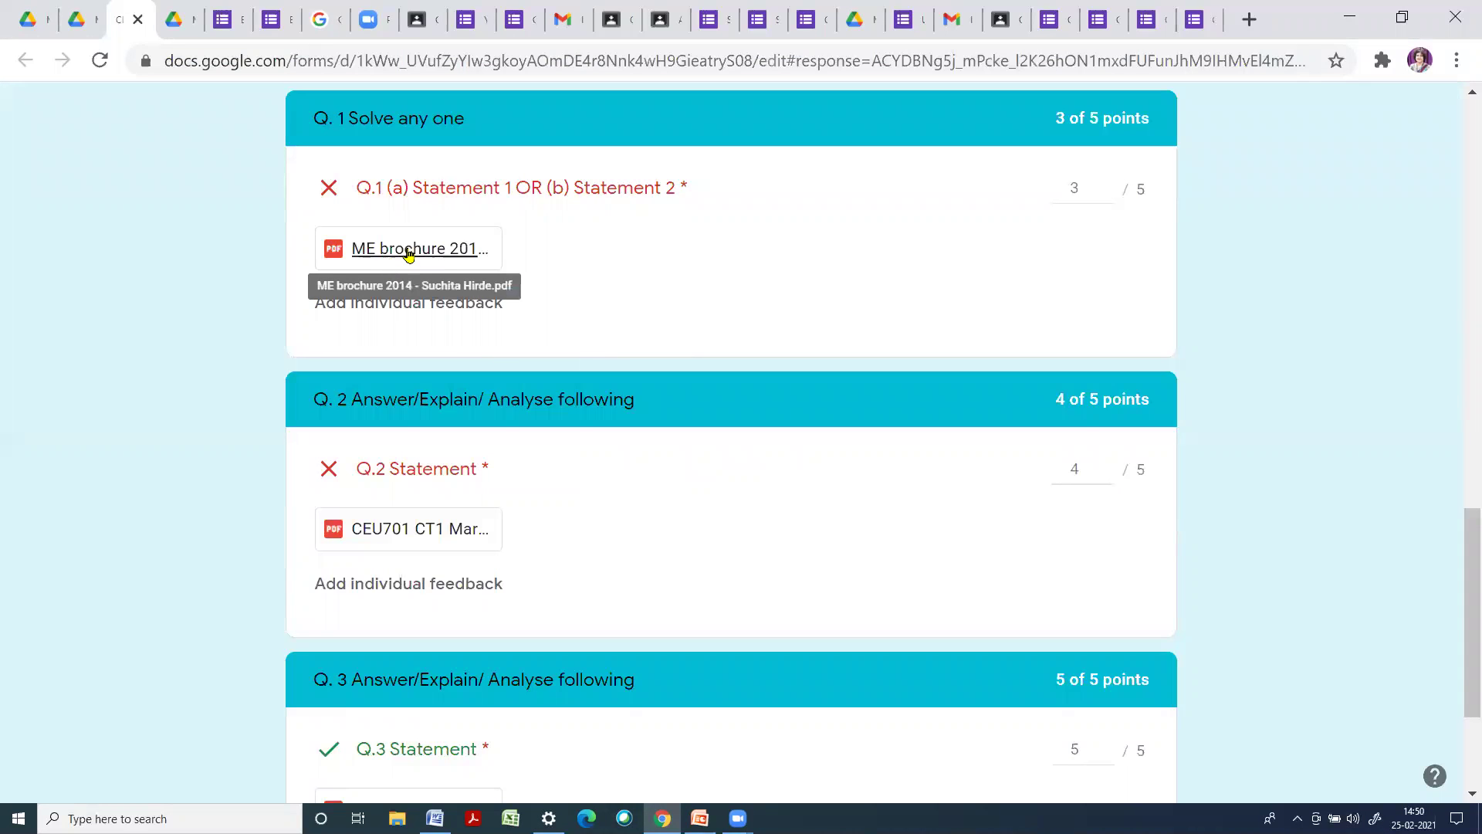
pyautogui.click(417, 251)
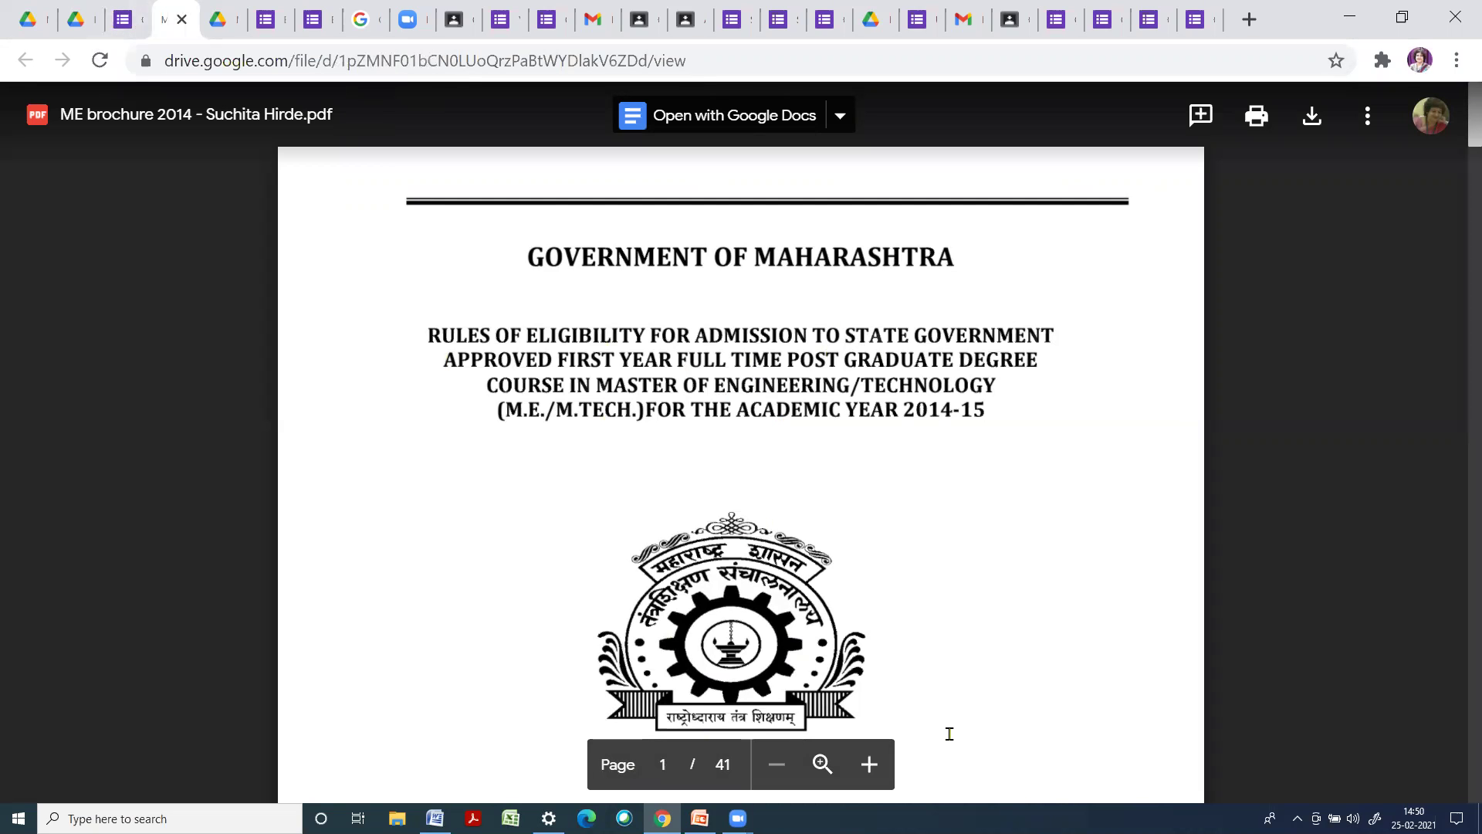
pyautogui.hotkey('ctrl', 'w')
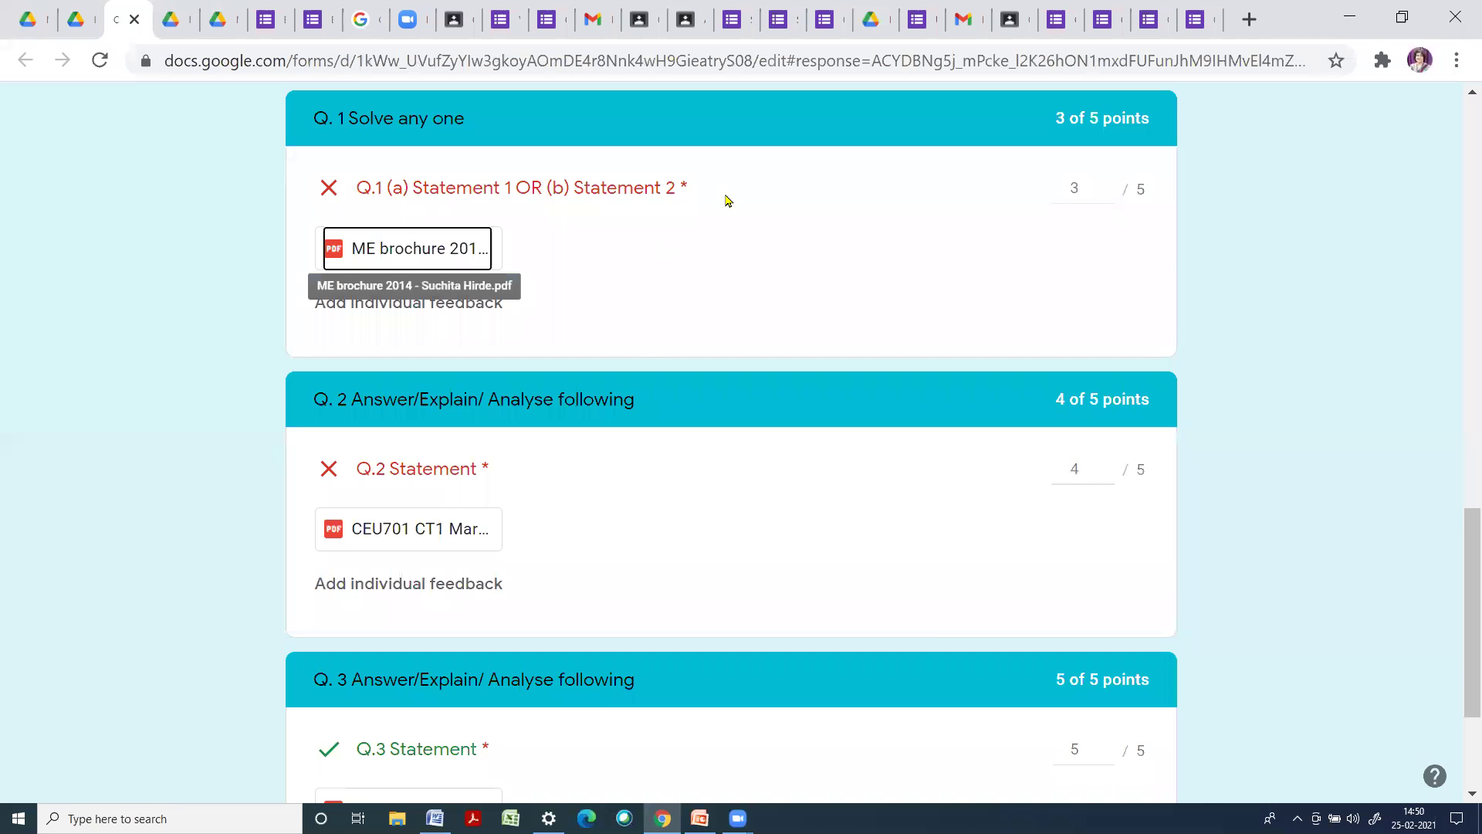
# Enter a Q.1 score of 3 out of 5 for this response and save the pending edits
pyautogui.click(1102, 195)
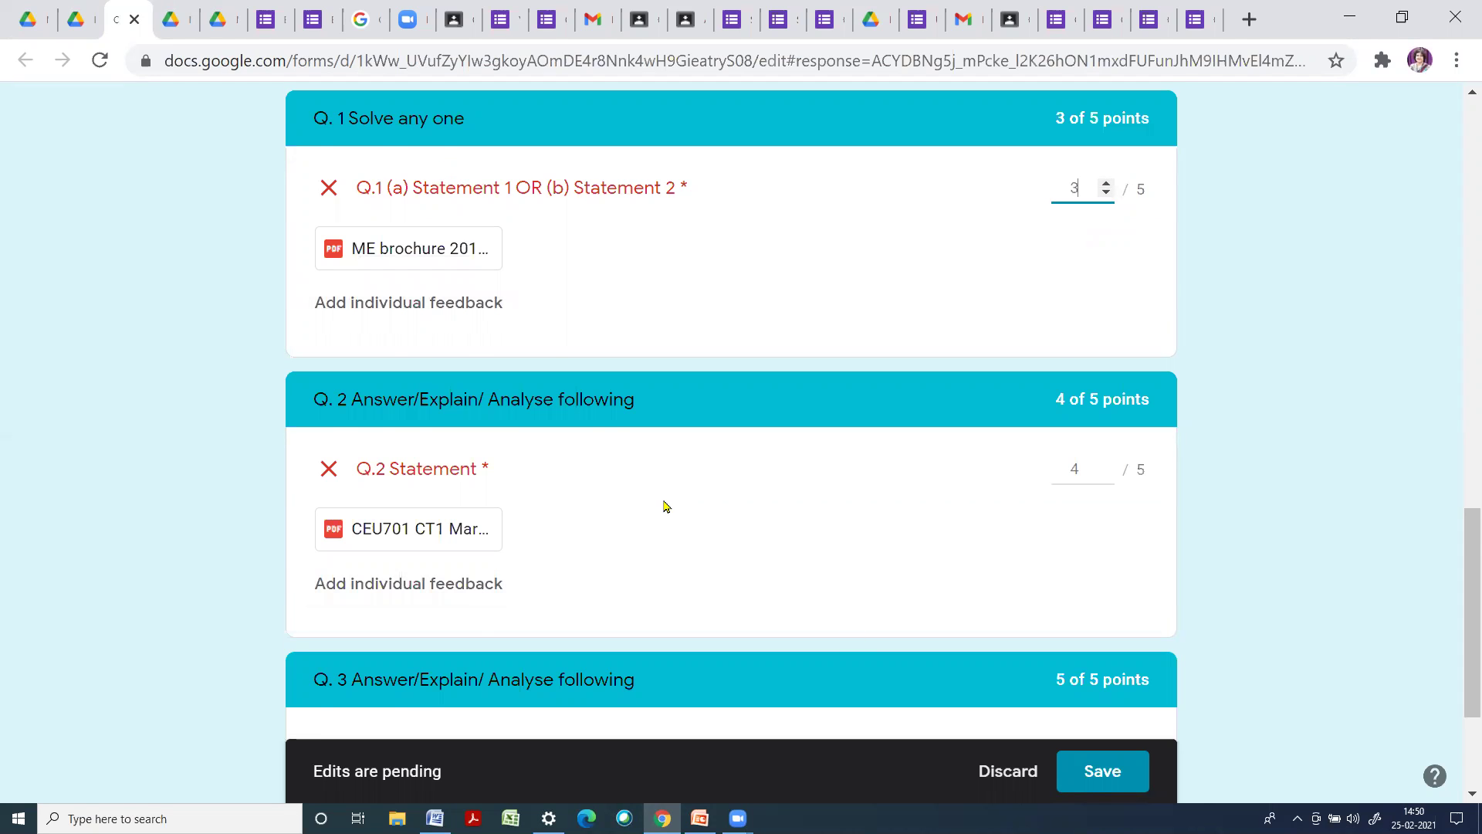
pyautogui.scroll(-3, 666, 506)
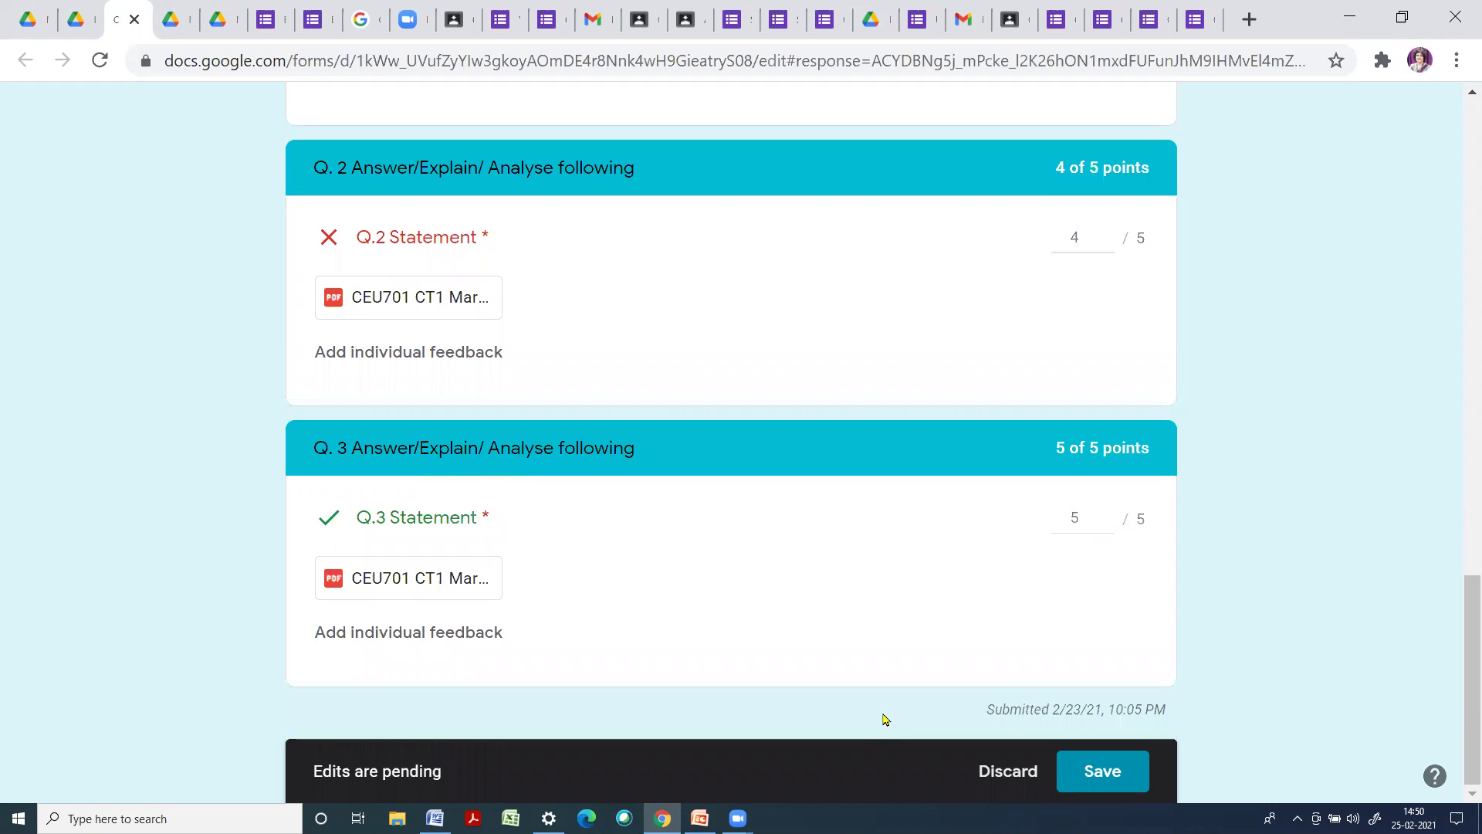
pyautogui.click(1103, 771)
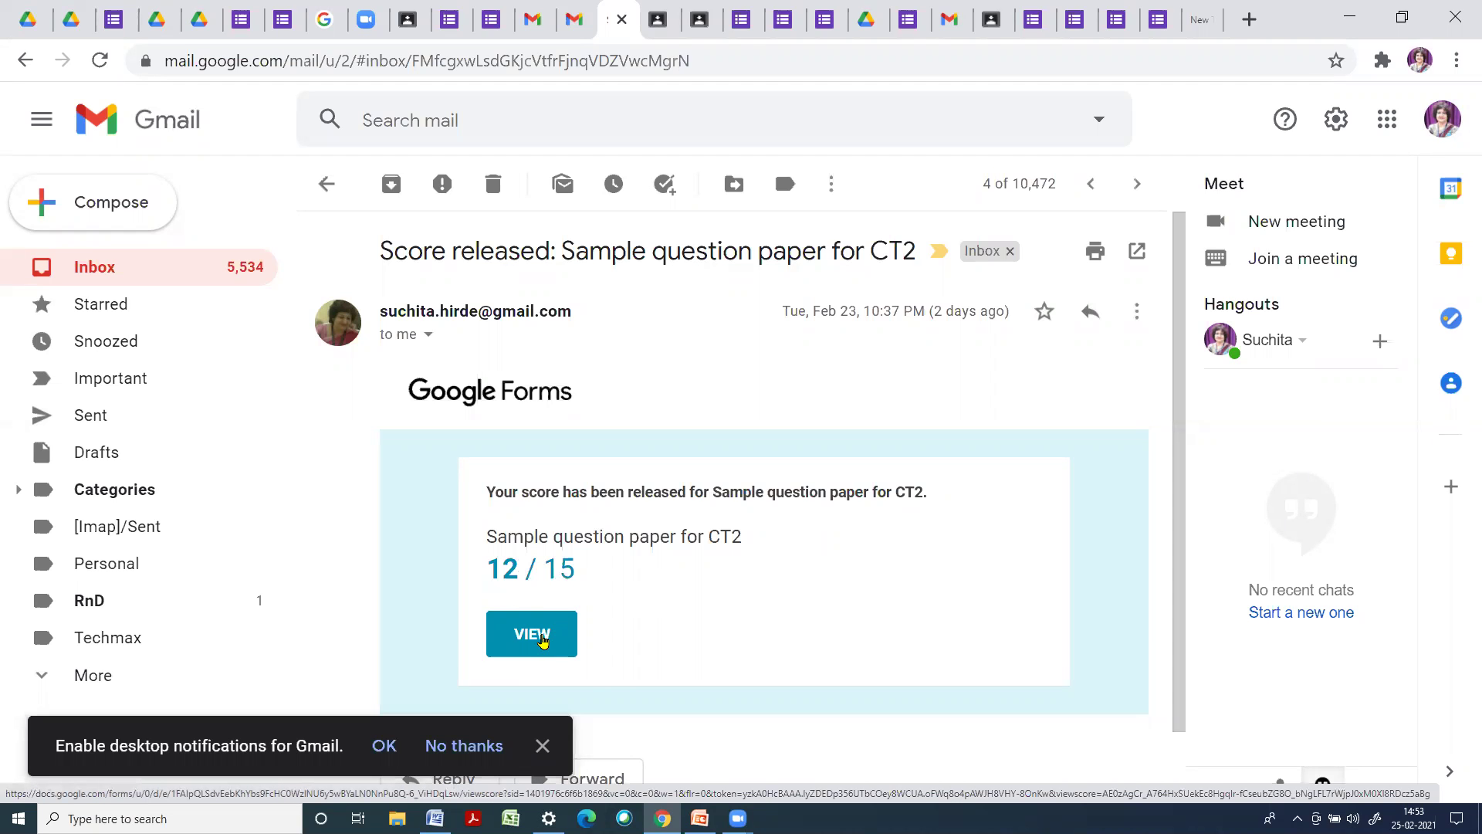
# From the score release e-mail in Gmail, open the Sample question paper for CT2 result and review the points per question
pyautogui.click(543, 640)
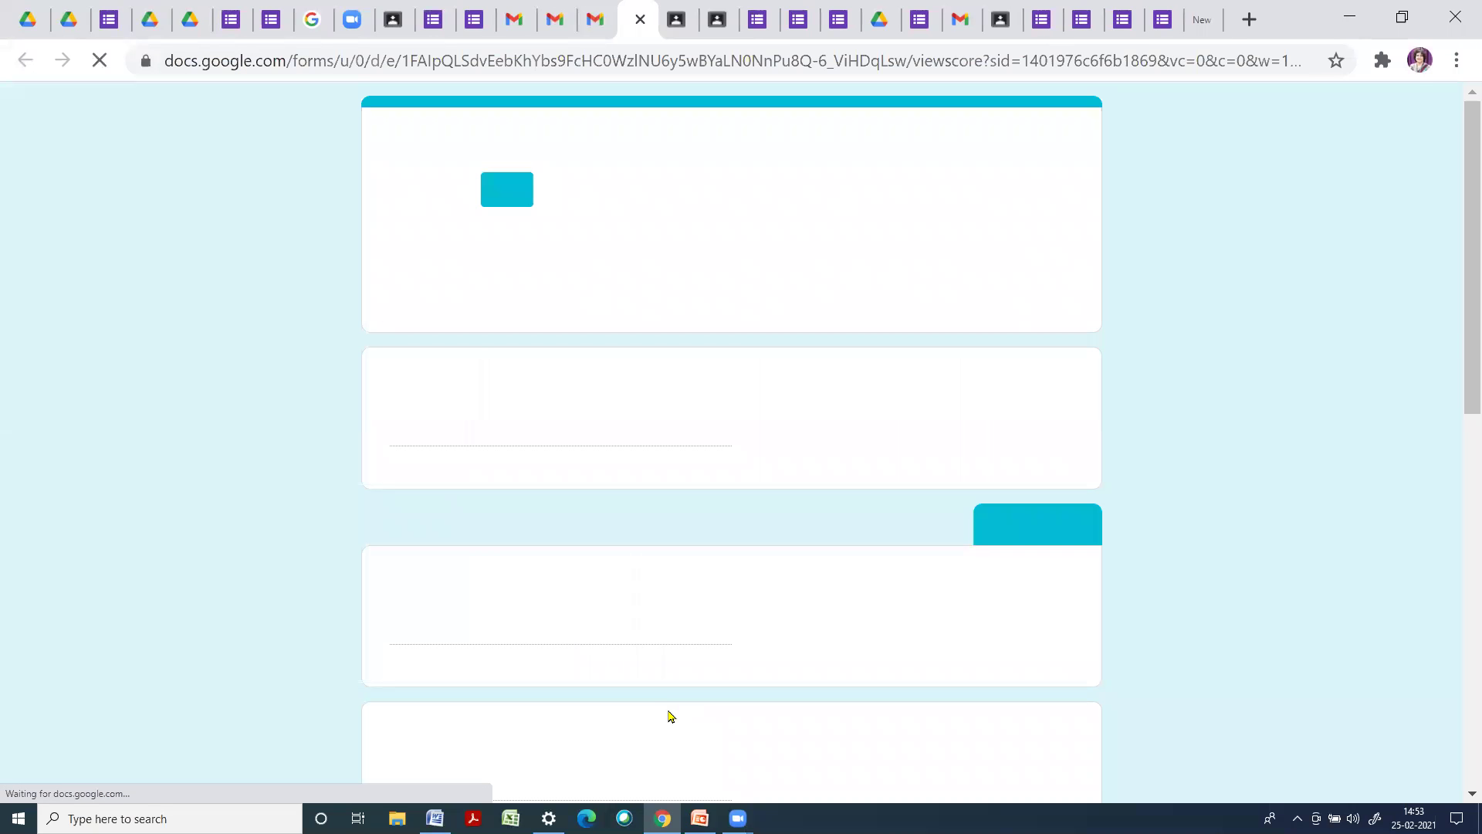
pyautogui.scroll(-3, 571, 422)
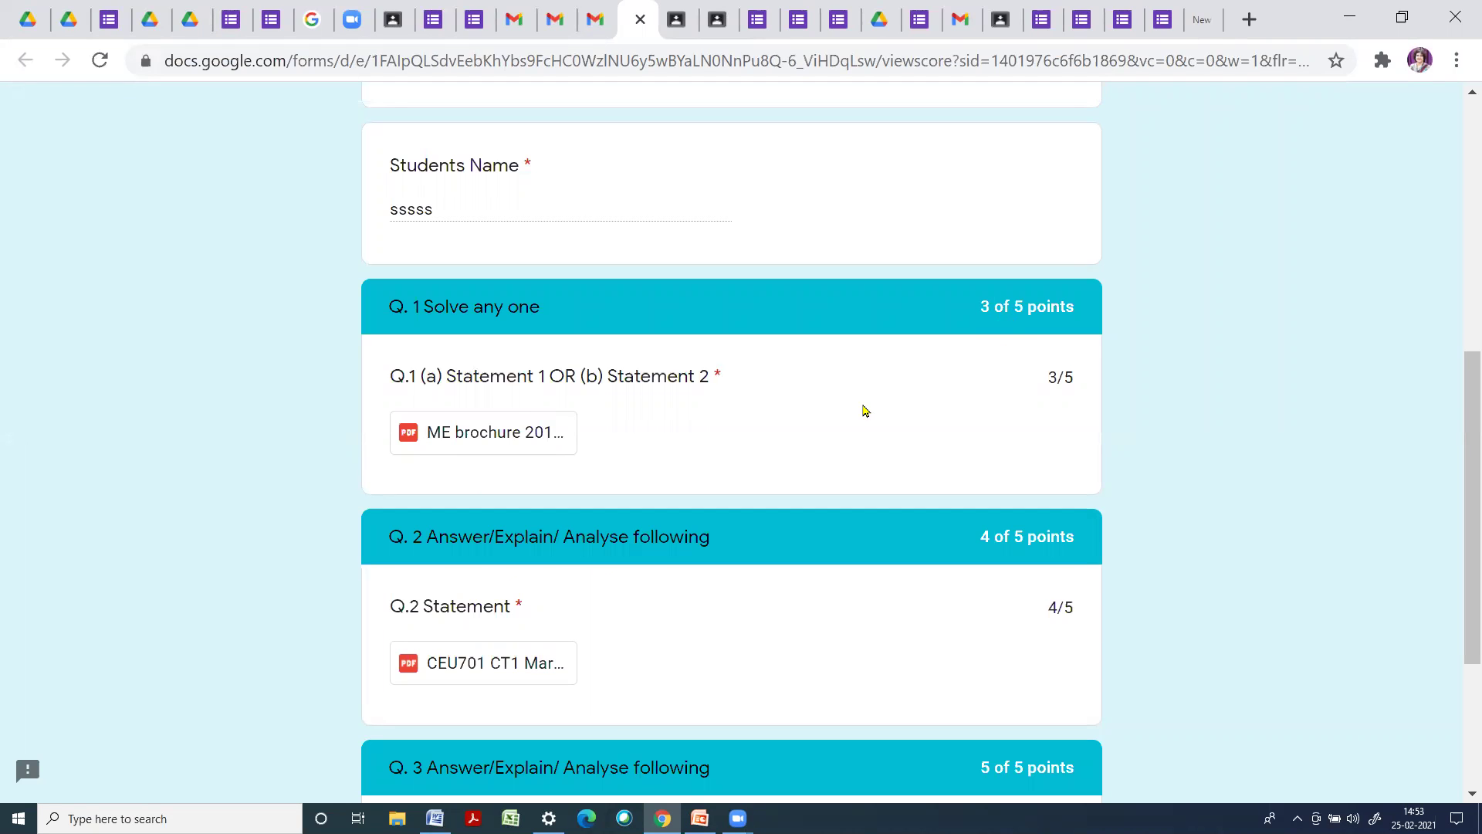
pyautogui.scroll(-2, 657, 446)
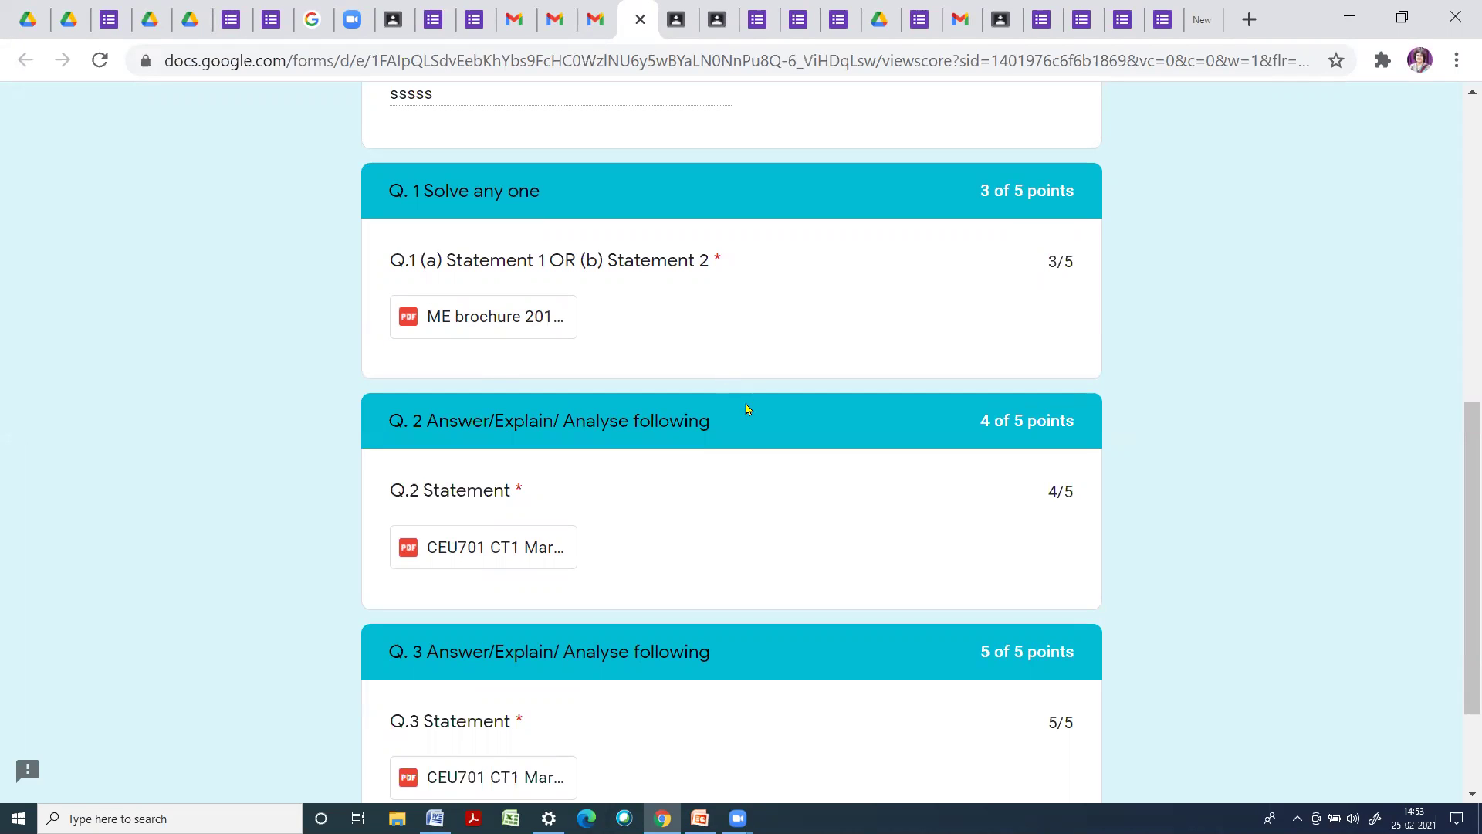
pyautogui.scroll(-2, 761, 513)
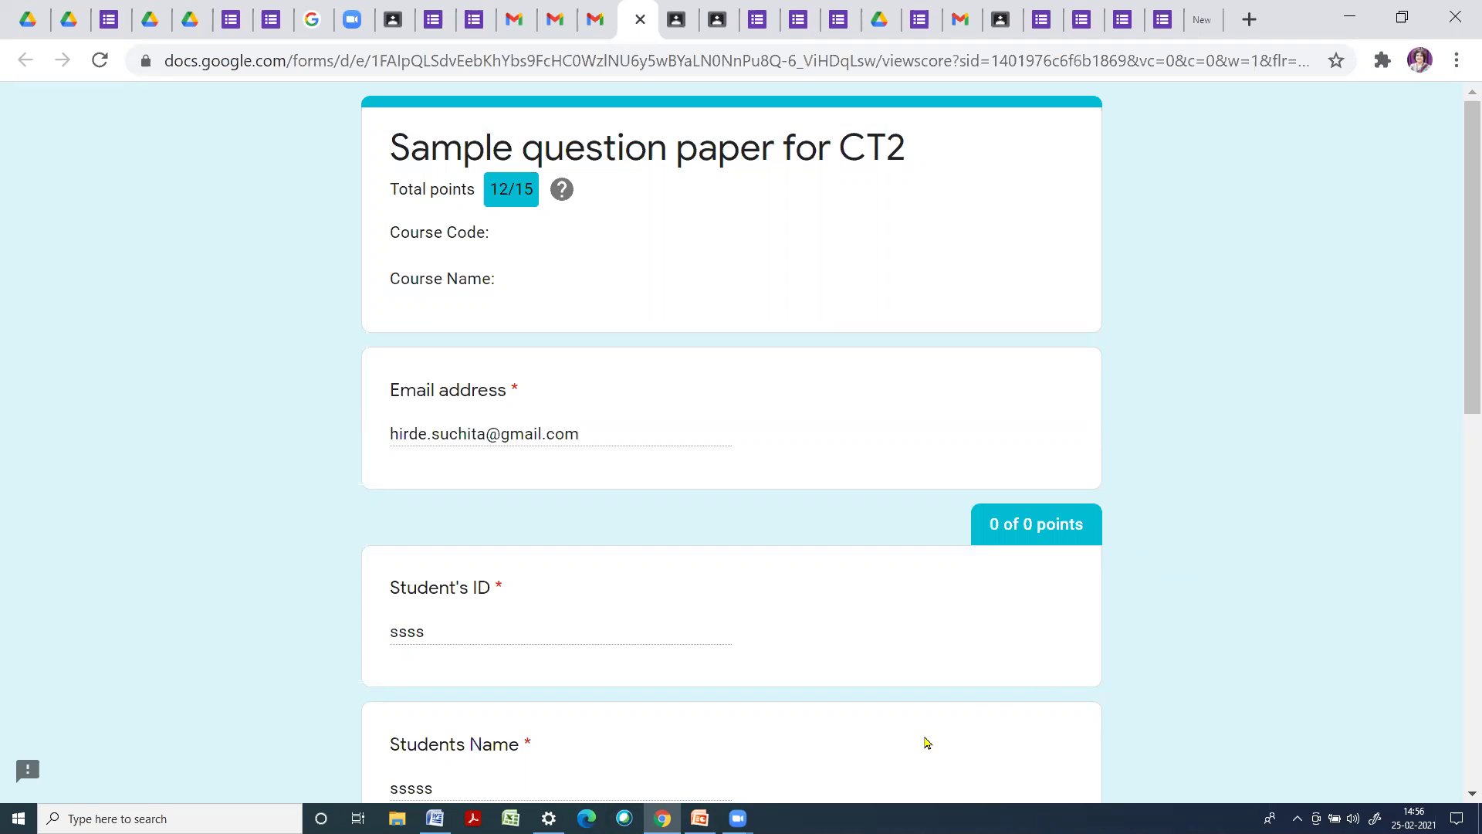
# Switch to the CEU701 CT2 (Responses) spreadsheet and examine the score, student details and submitted file link columns
pyautogui.hotkey('ctrl', '3')
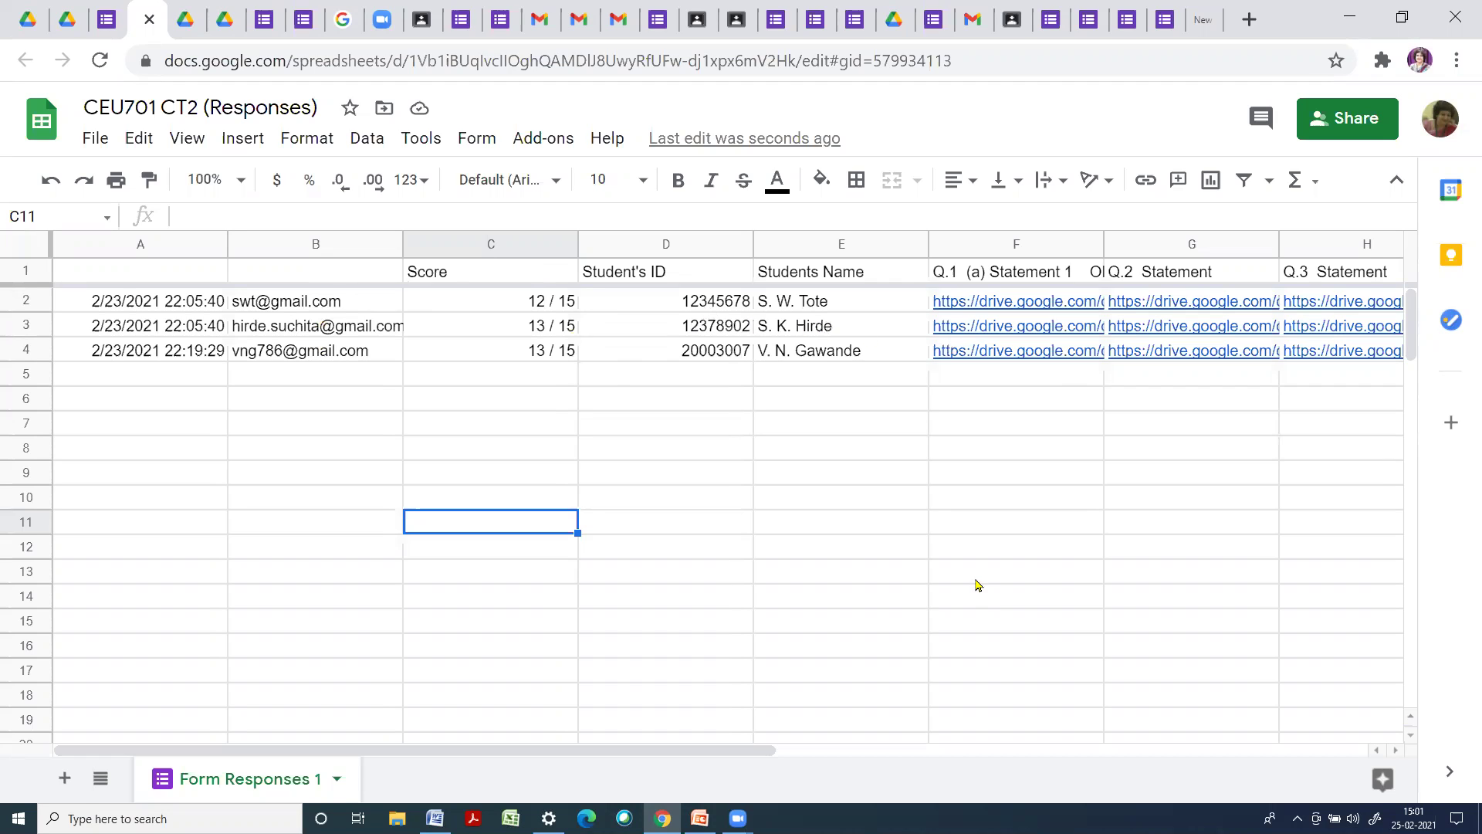
pyautogui.moveTo(397, 755); pyautogui.dragTo(523, 750)
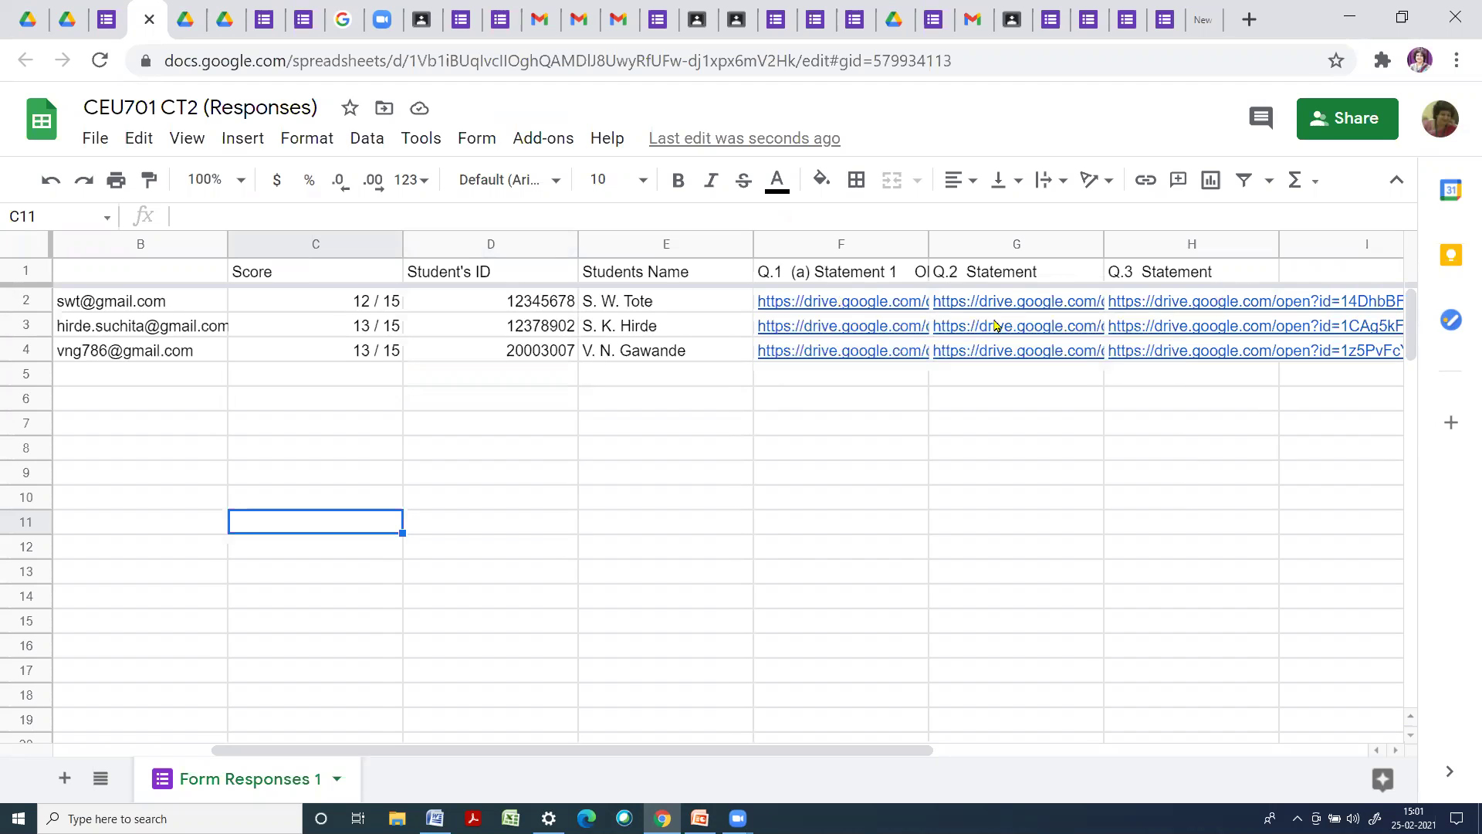
pyautogui.moveTo(837, 302)
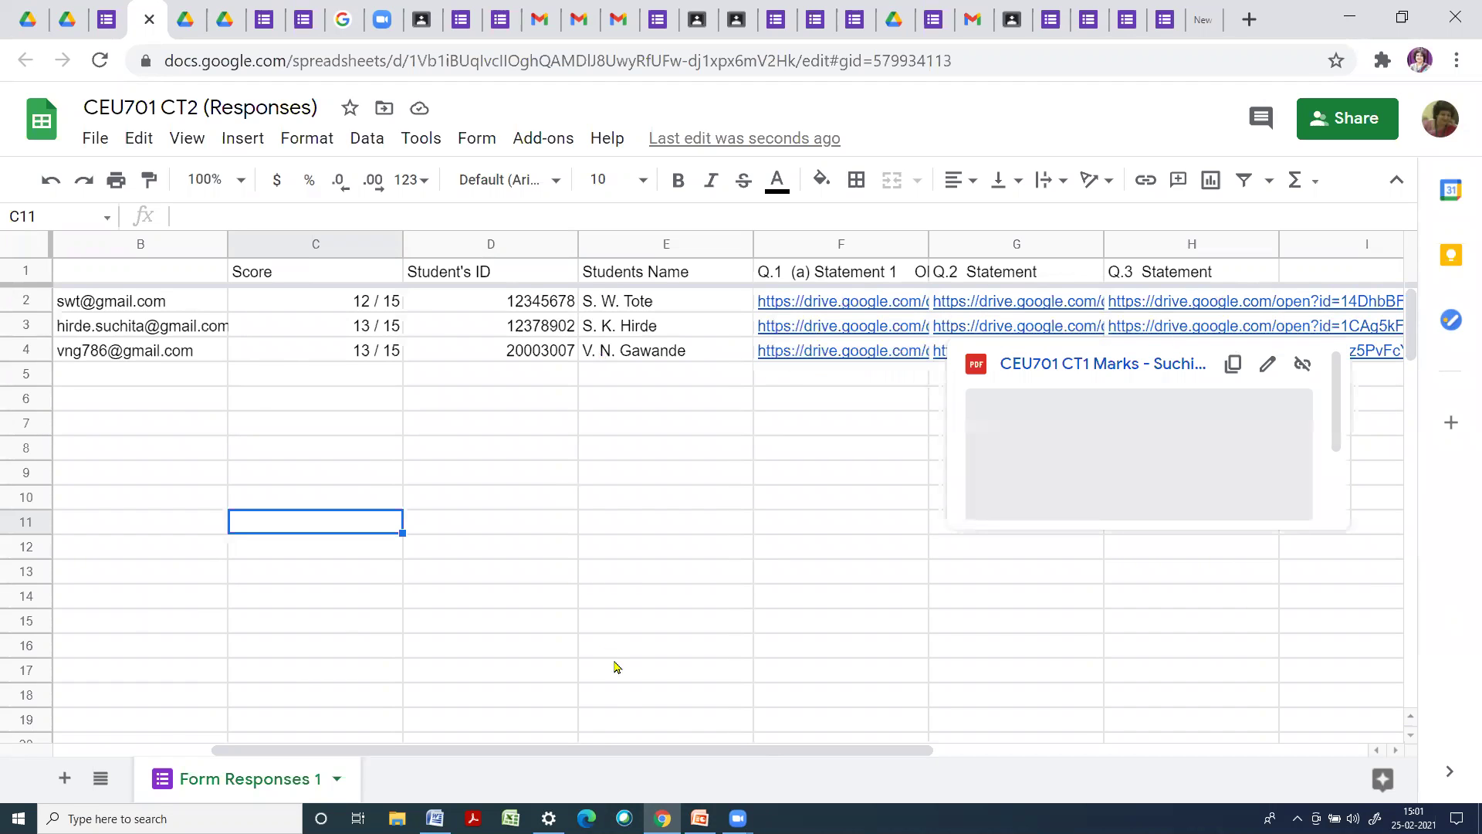
pyautogui.moveTo(595, 741); pyautogui.dragTo(406, 764)
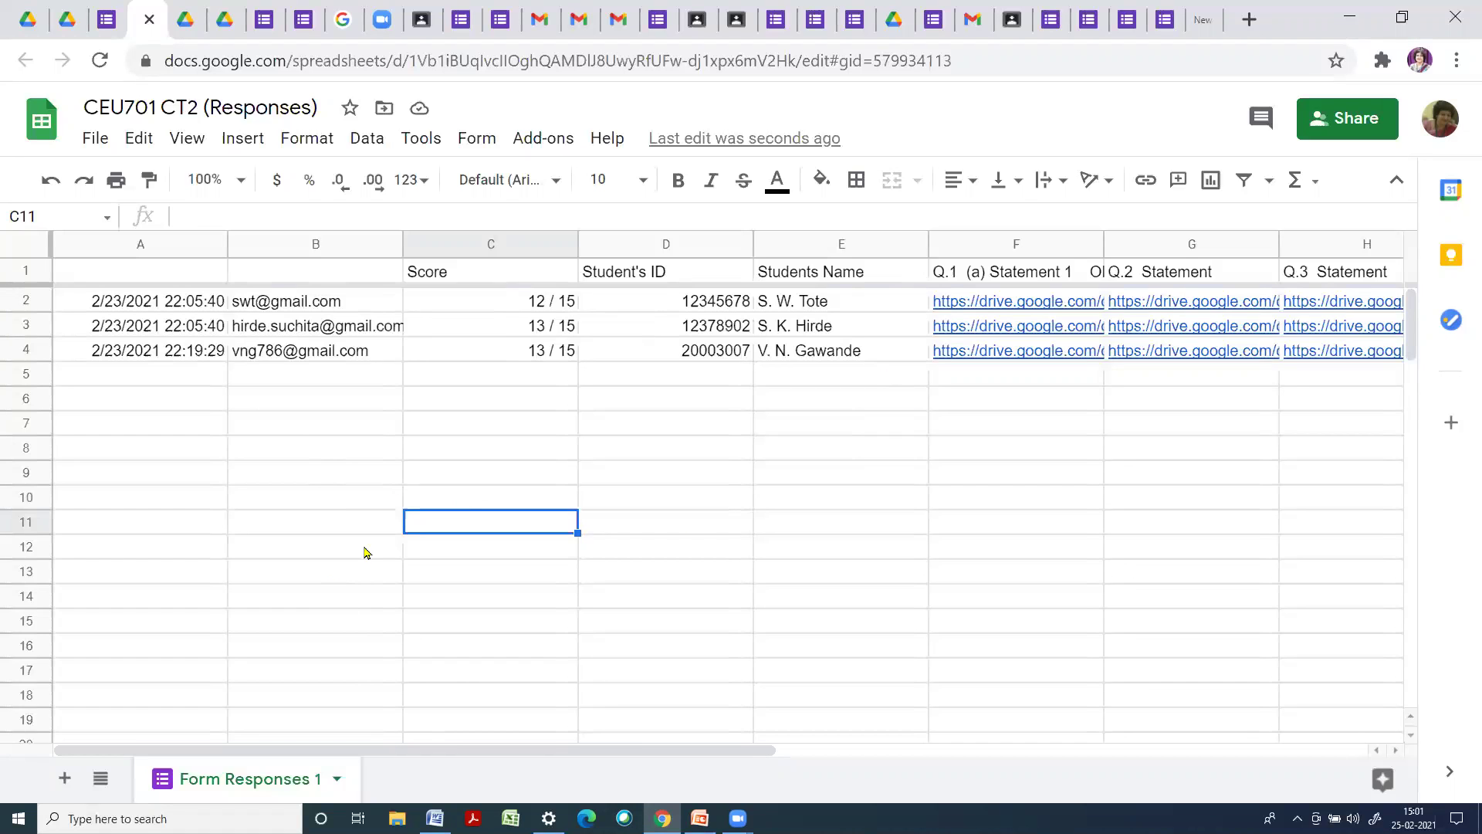
# Download the CEU701 CT2 (Responses) spreadsheet as a Microsoft Excel (.xlsx) file
pyautogui.click(96, 143)
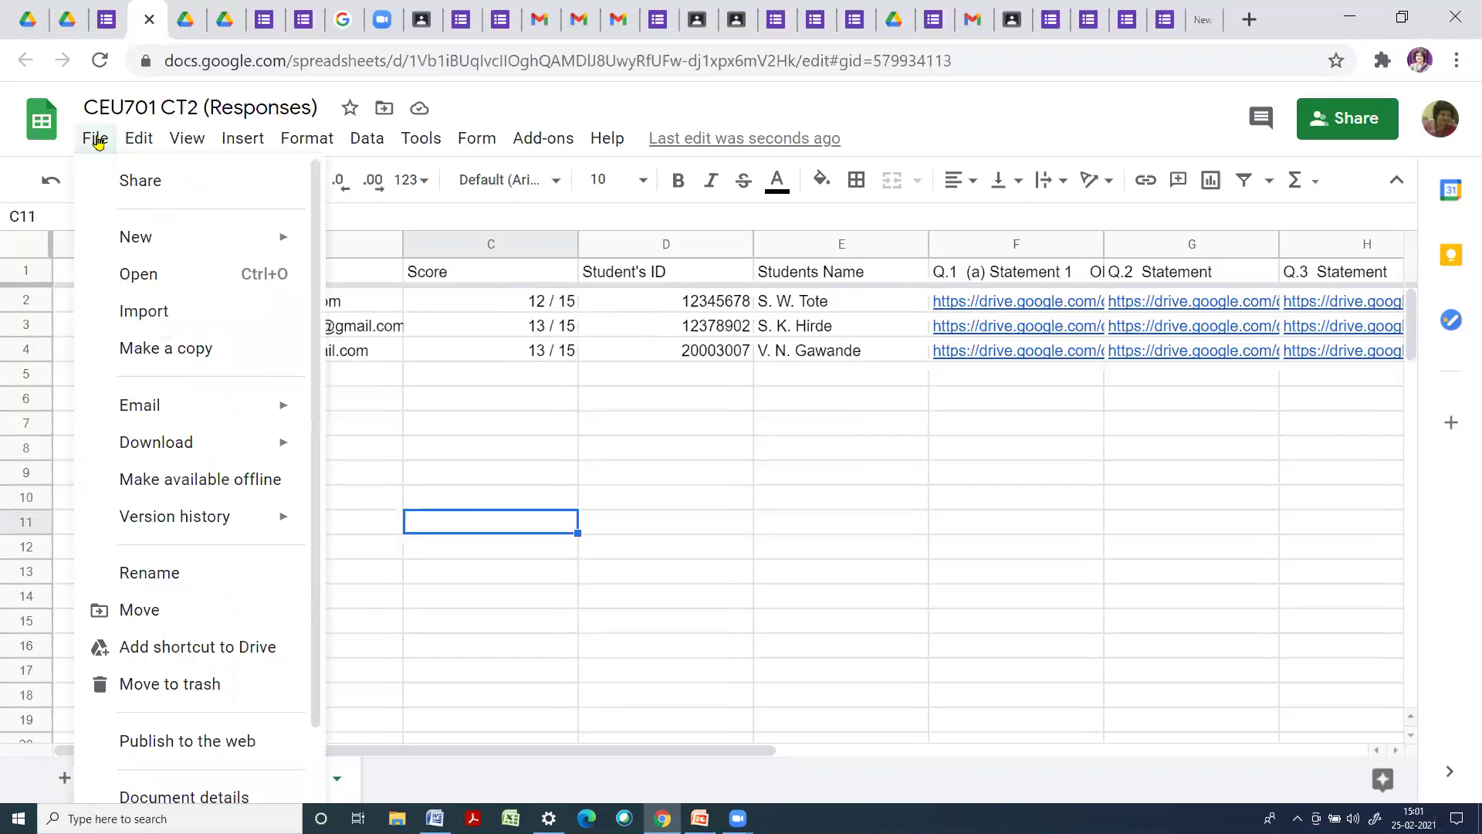
pyautogui.moveTo(154, 441)
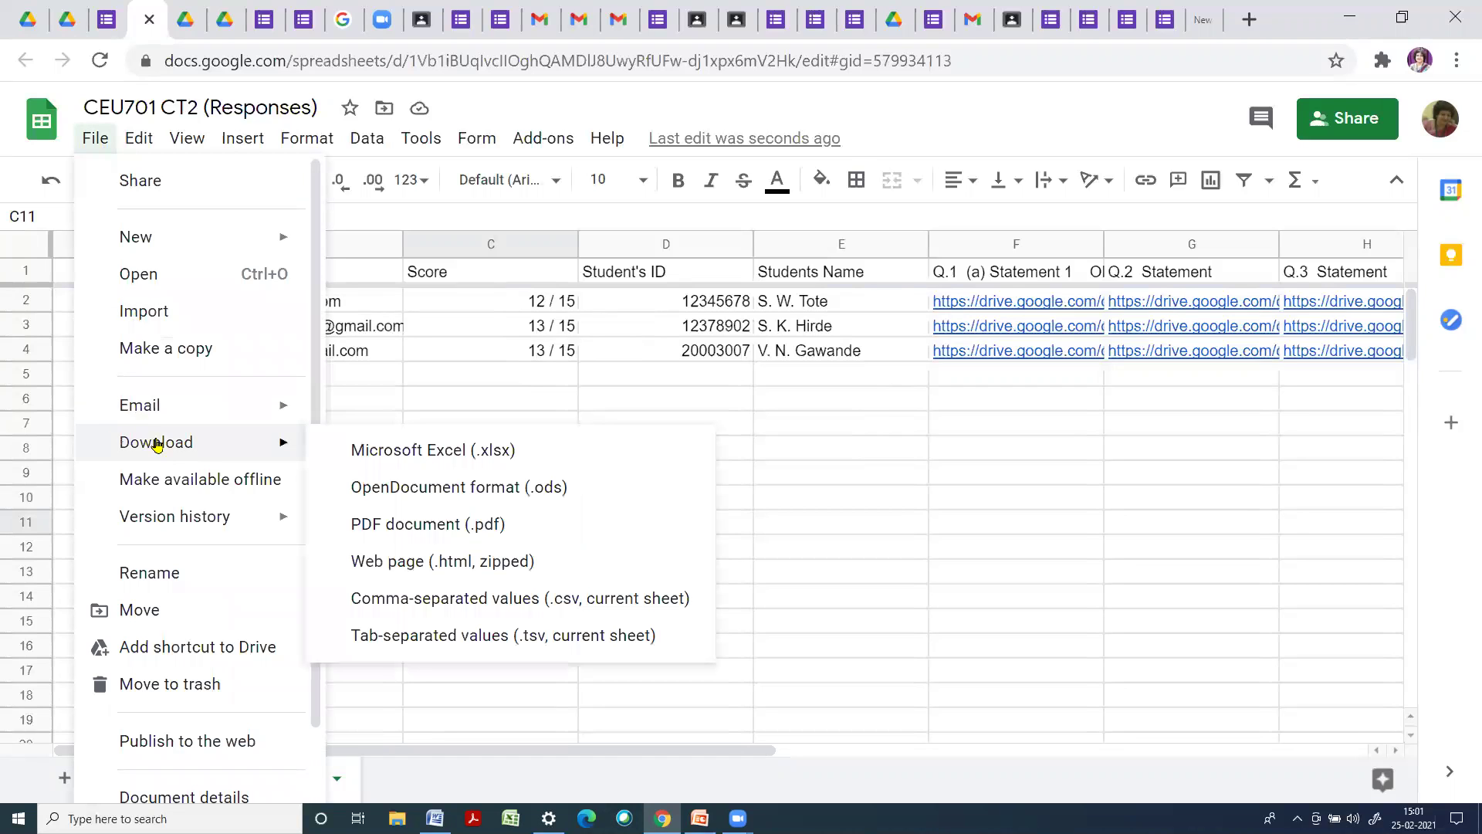
pyautogui.click(433, 454)
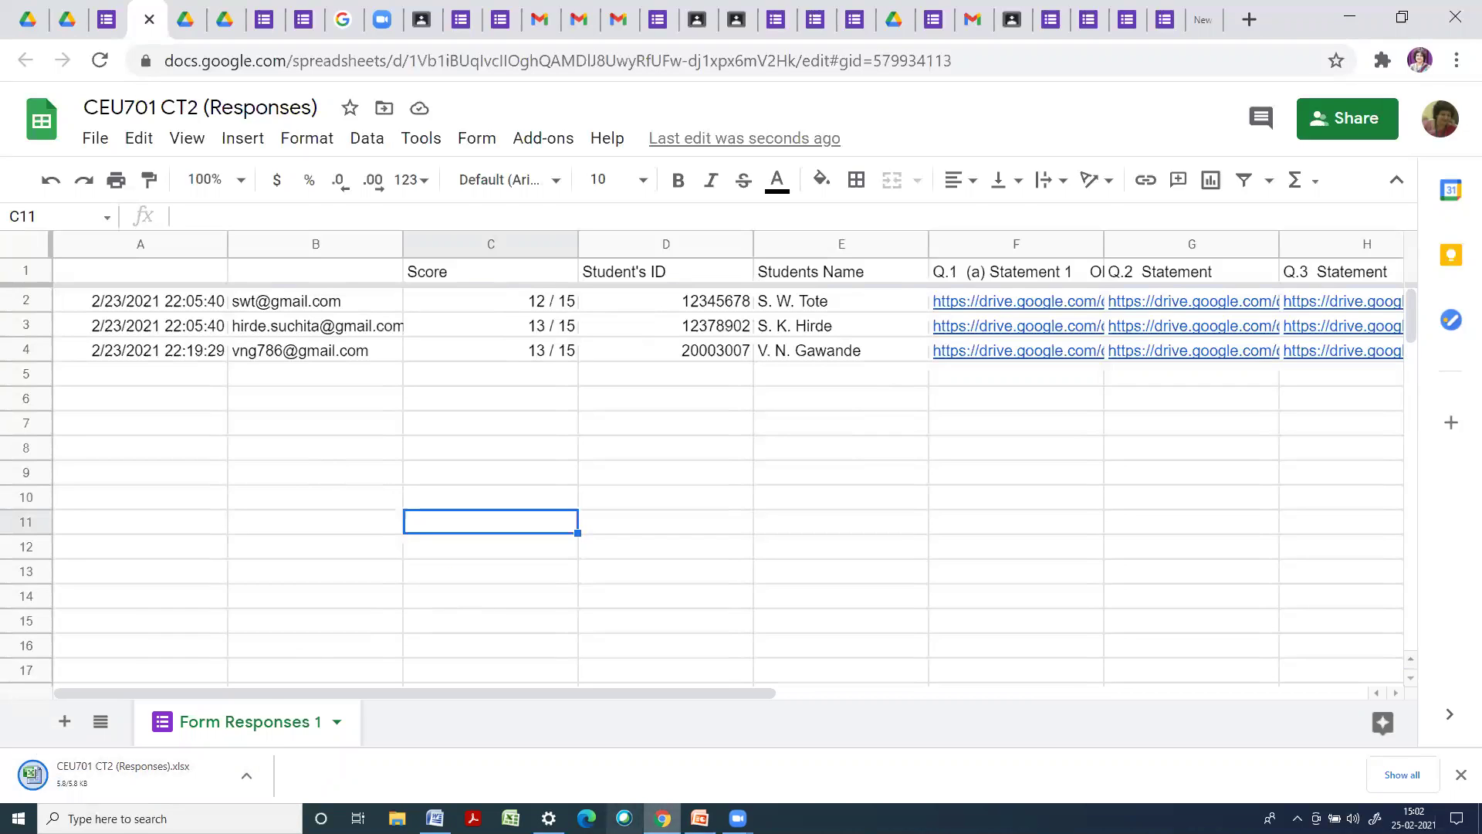
# In the downloaded responses workbook in Excel, delete the timestamp and e-mail columns, plus the columns from the Q.1 file links onward
pyautogui.moveTo(662, 818)
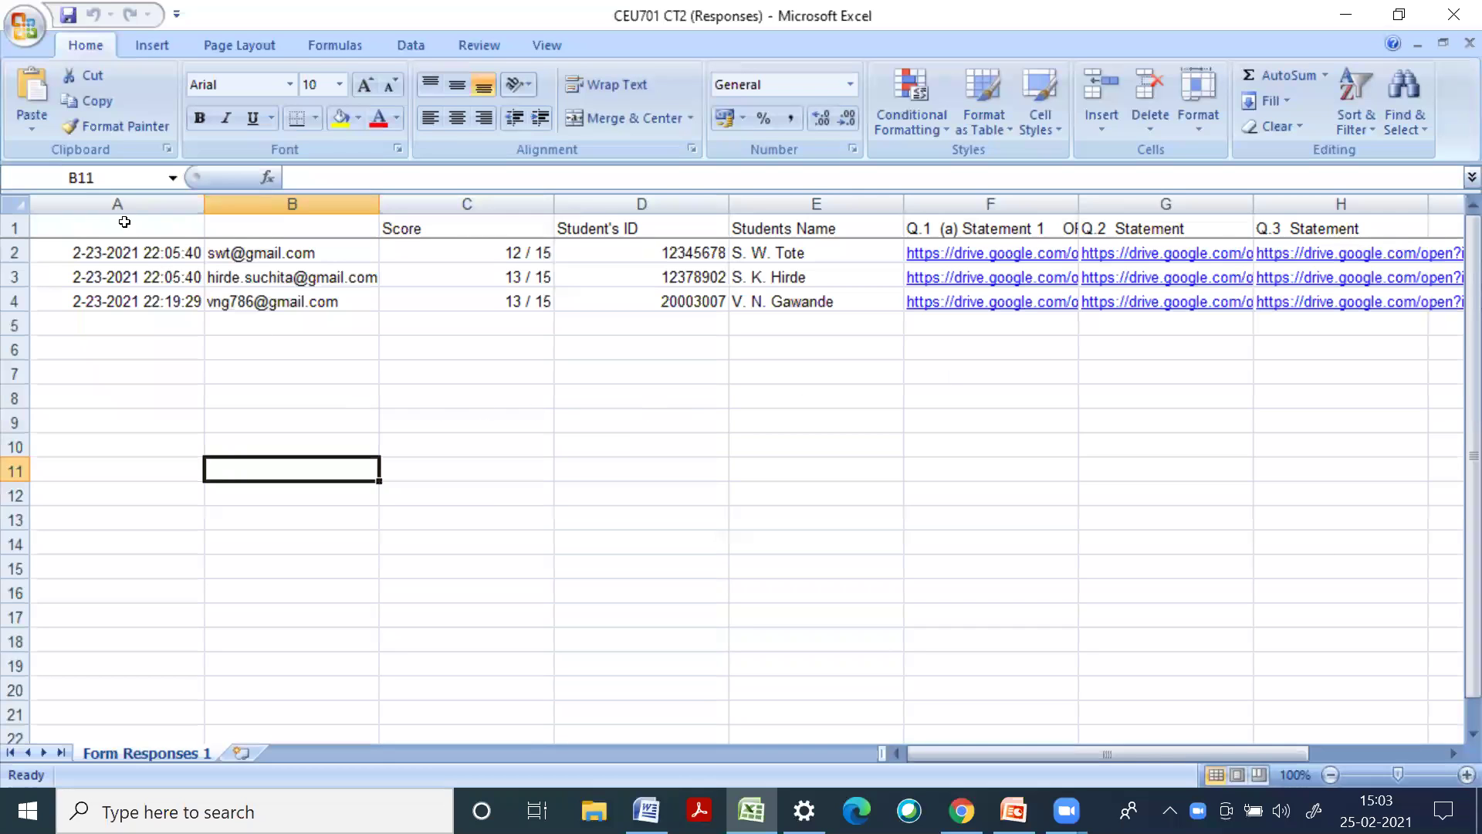
pyautogui.moveTo(117, 204); pyautogui.dragTo(290, 204)
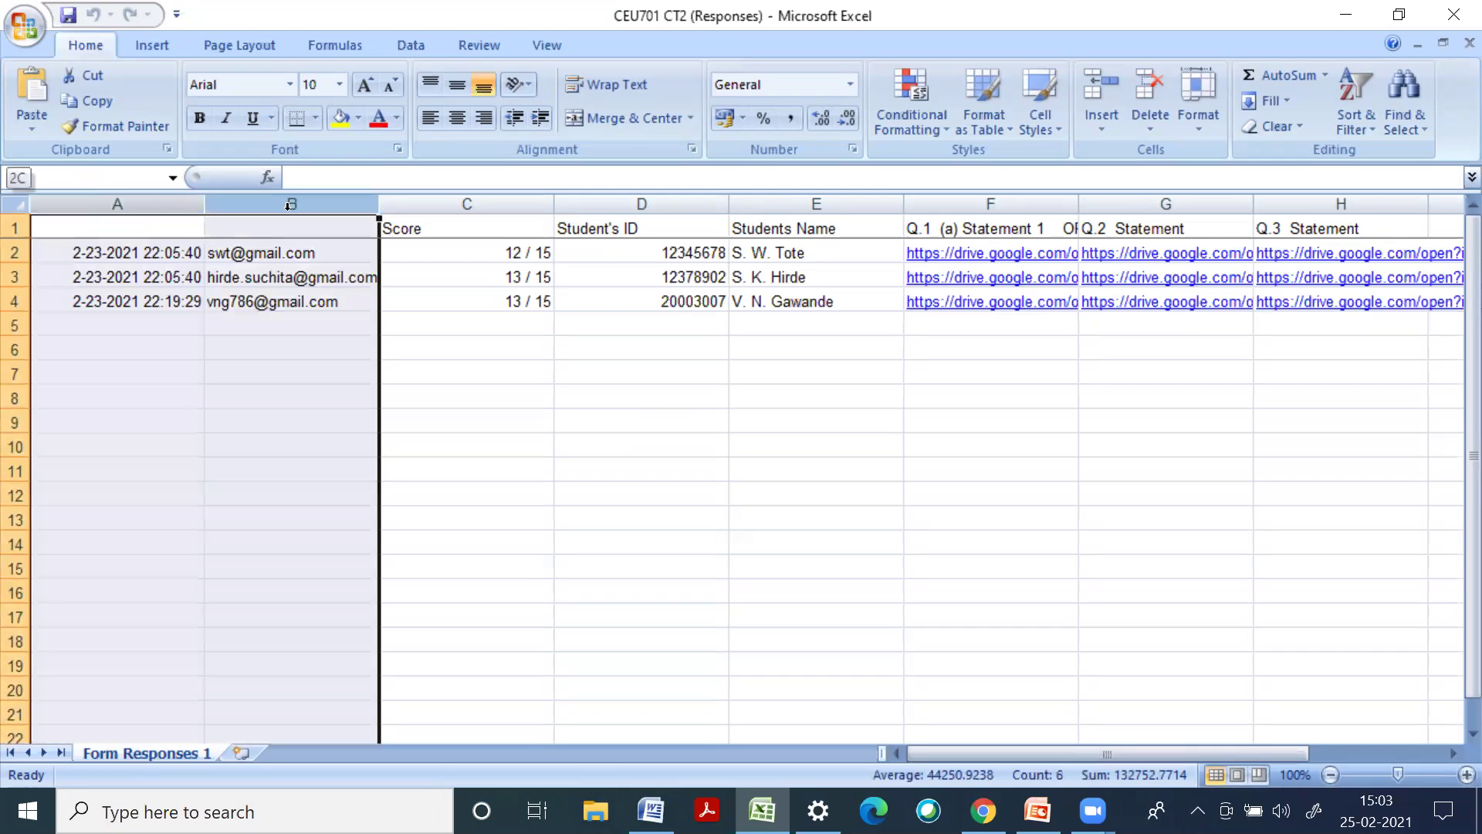
pyautogui.rightClick(290, 207)
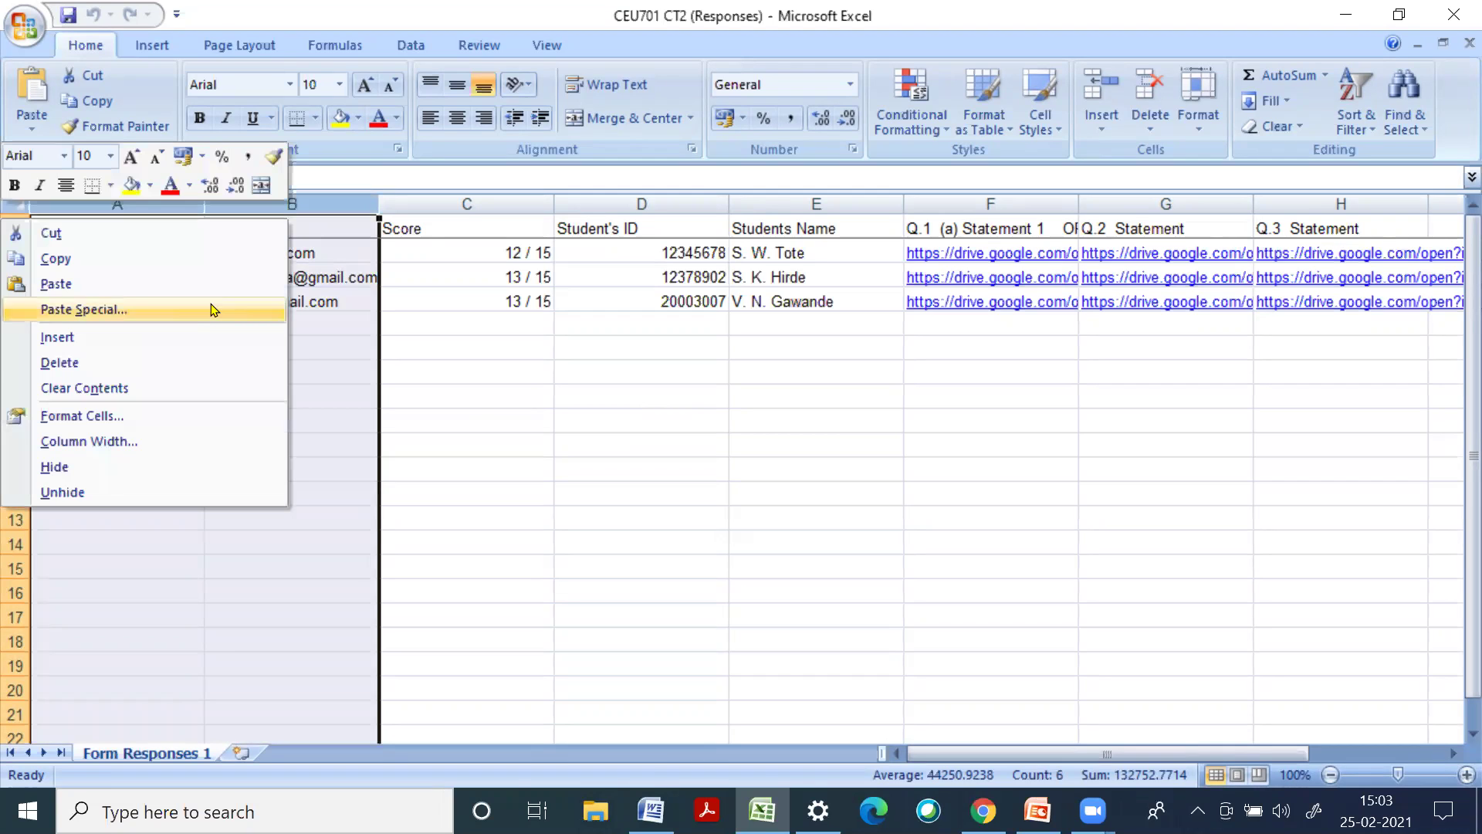
pyautogui.click(184, 360)
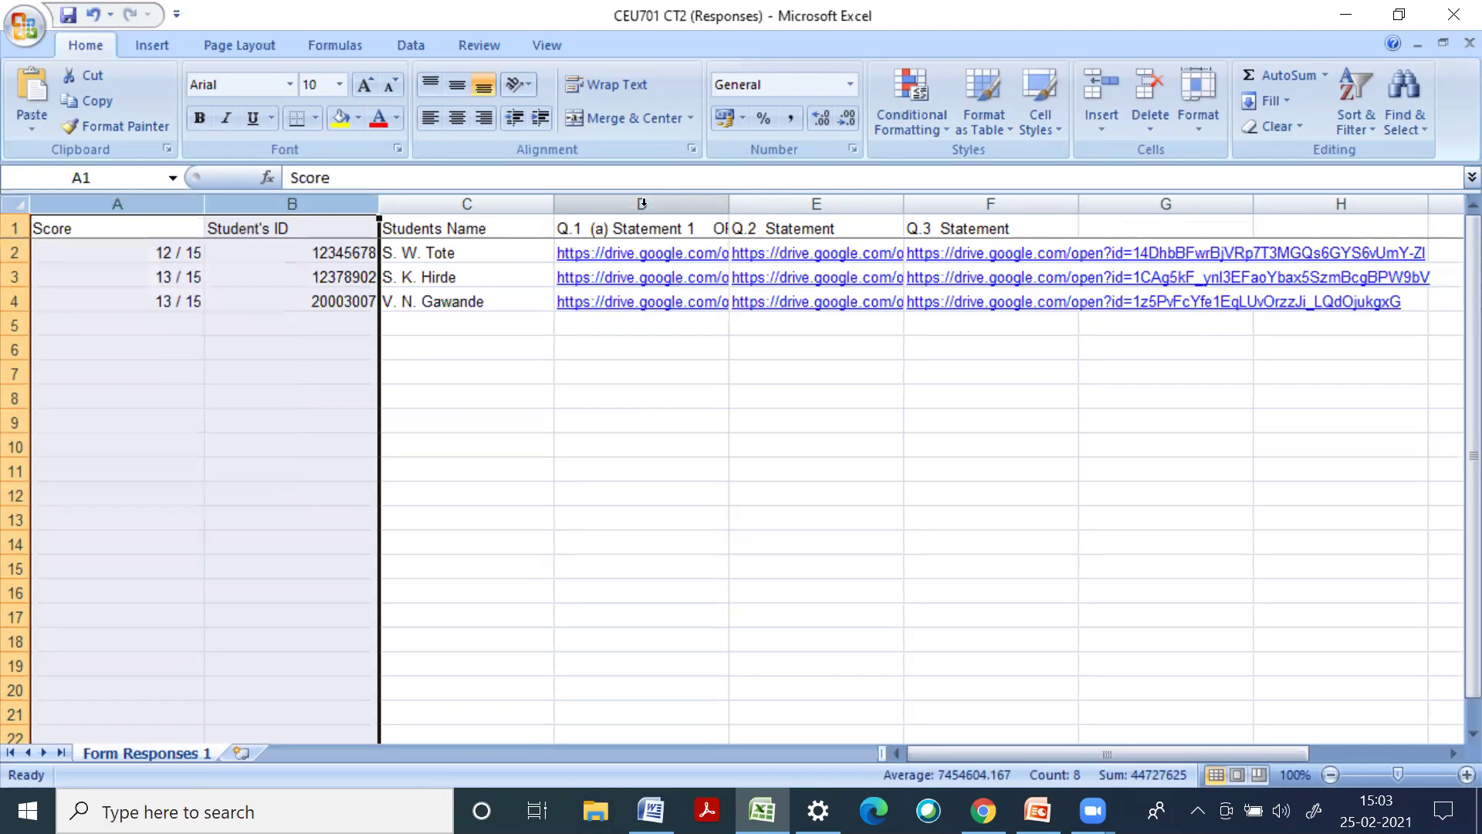
pyautogui.moveTo(641, 204); pyautogui.dragTo(1308, 204)
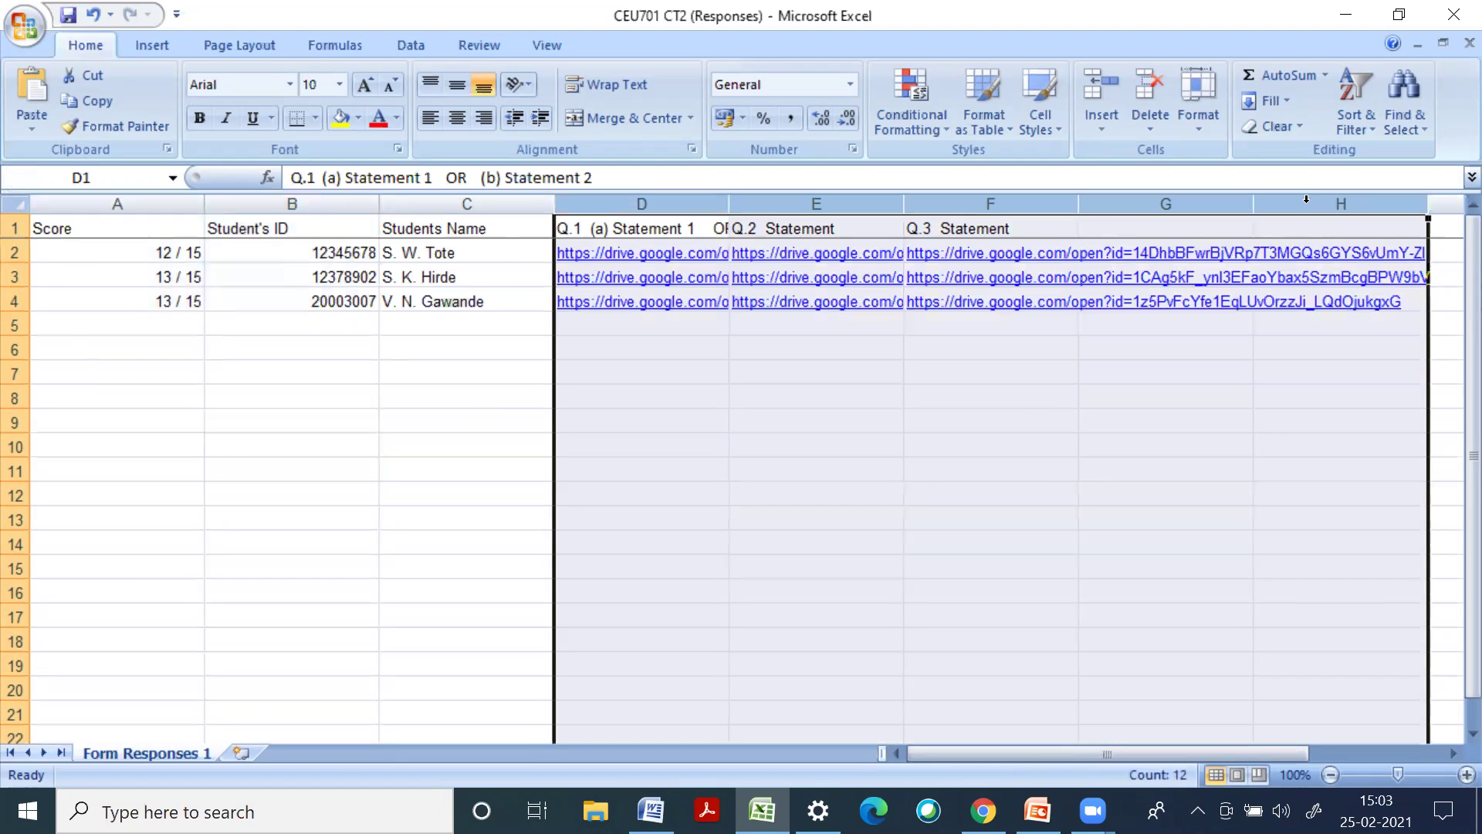
pyautogui.rightClick(1308, 204)
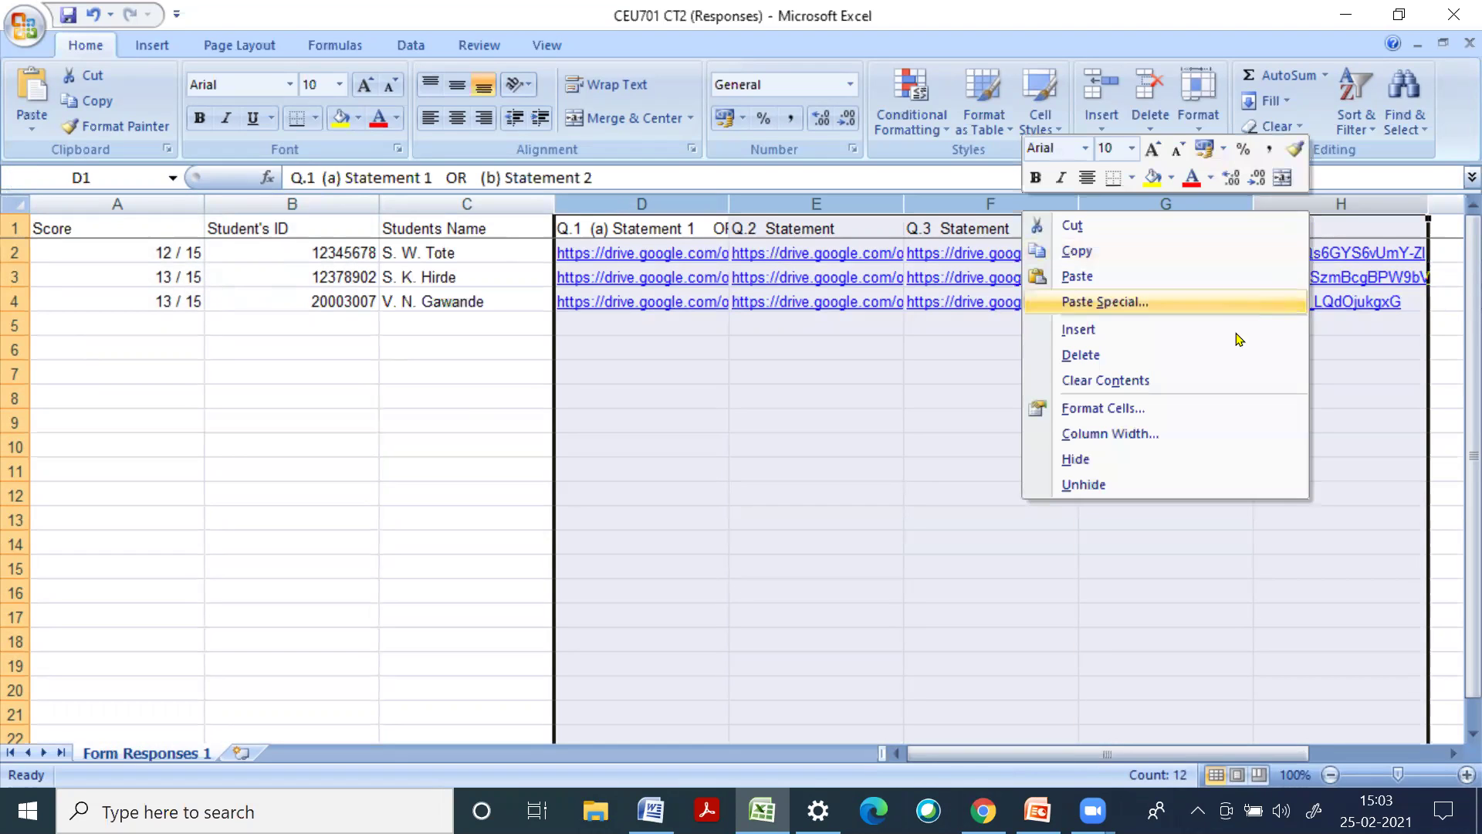
pyautogui.click(1230, 356)
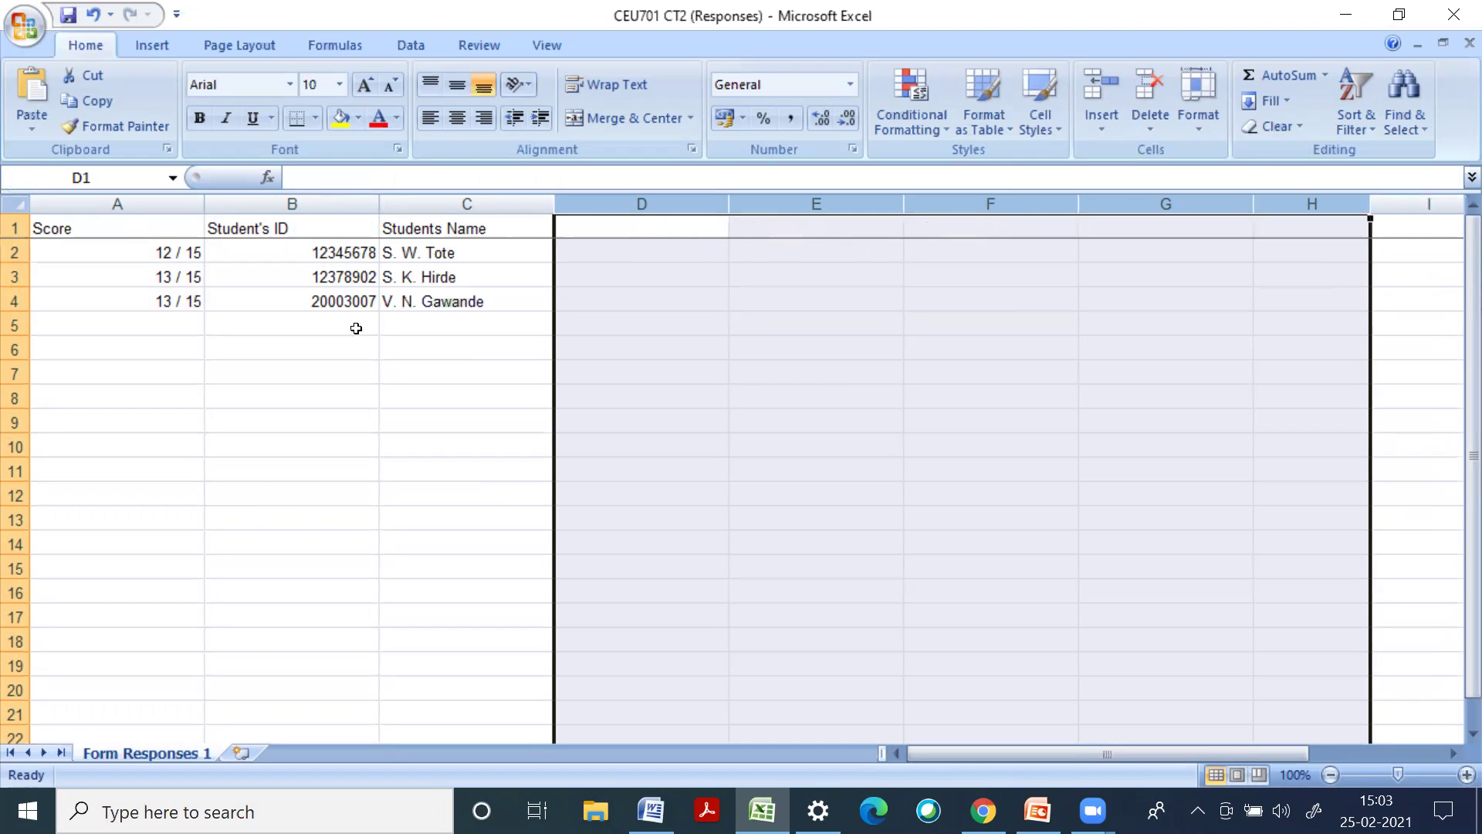
# Move the Score column from column A to column D, directly after Students Name
pyautogui.click(119, 205)
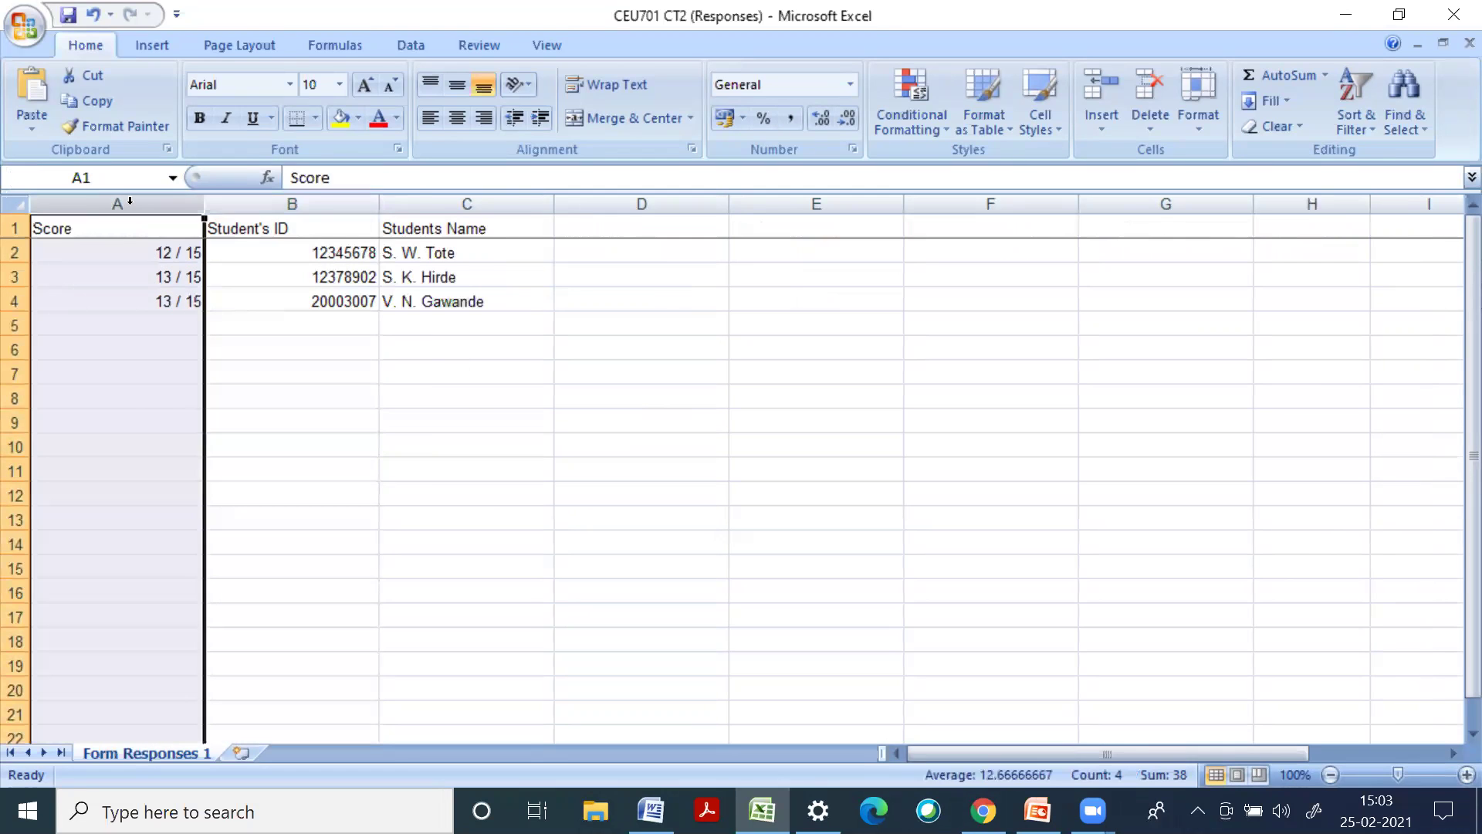
pyautogui.rightClick(131, 210)
pyautogui.click(205, 221)
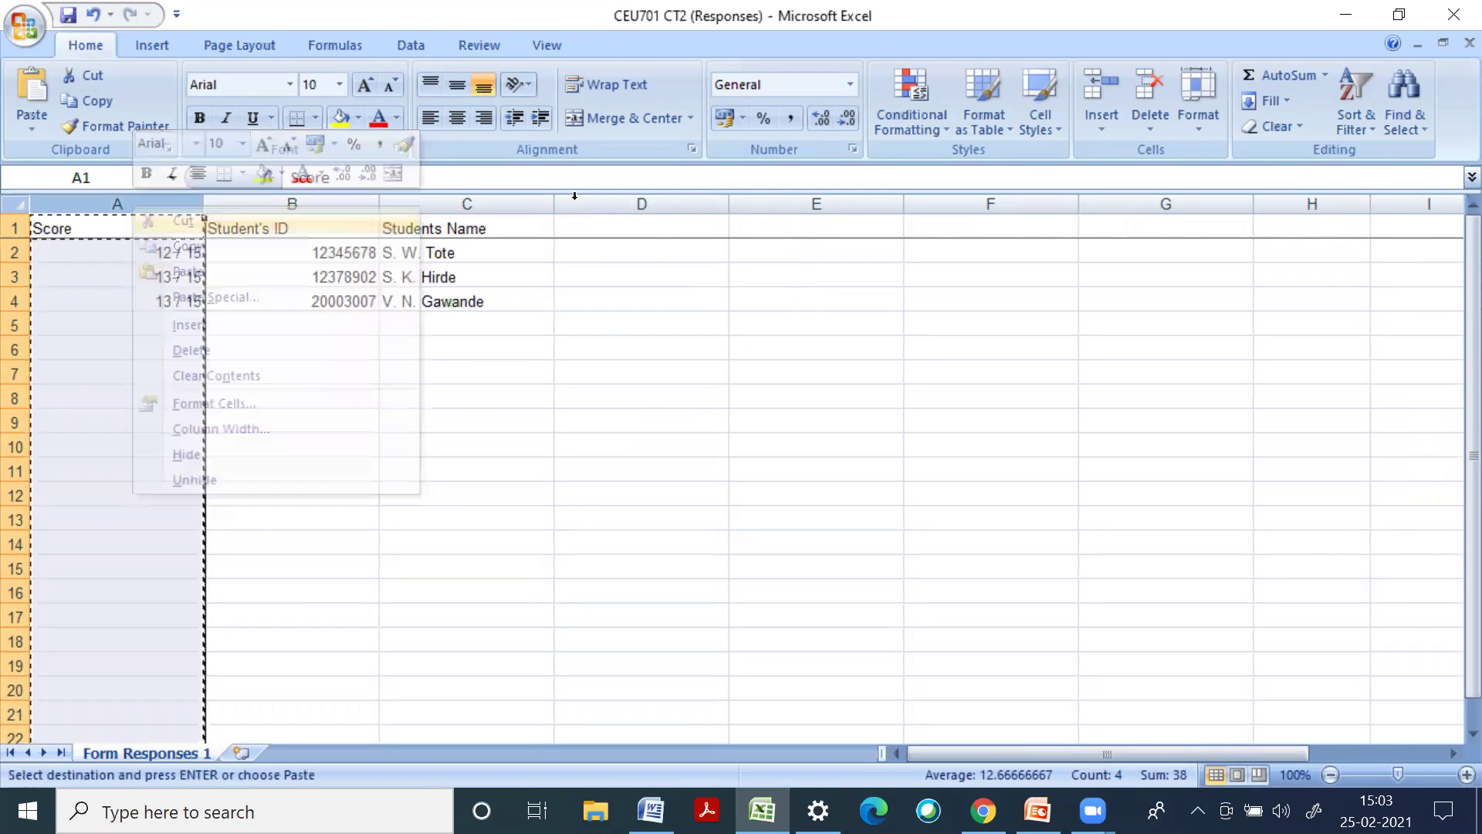
pyautogui.click(633, 204)
pyautogui.rightClick(632, 207)
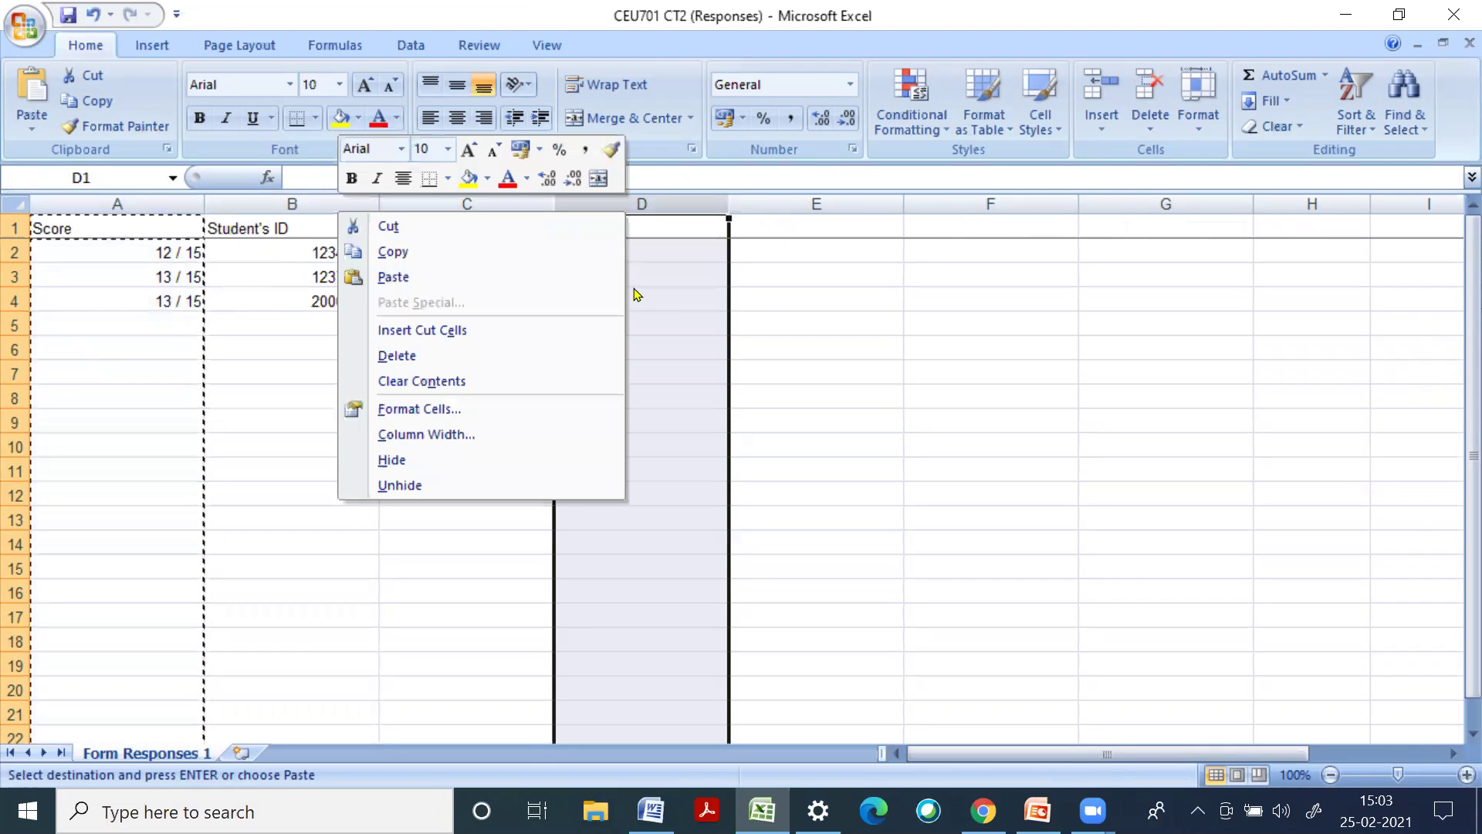
pyautogui.click(487, 276)
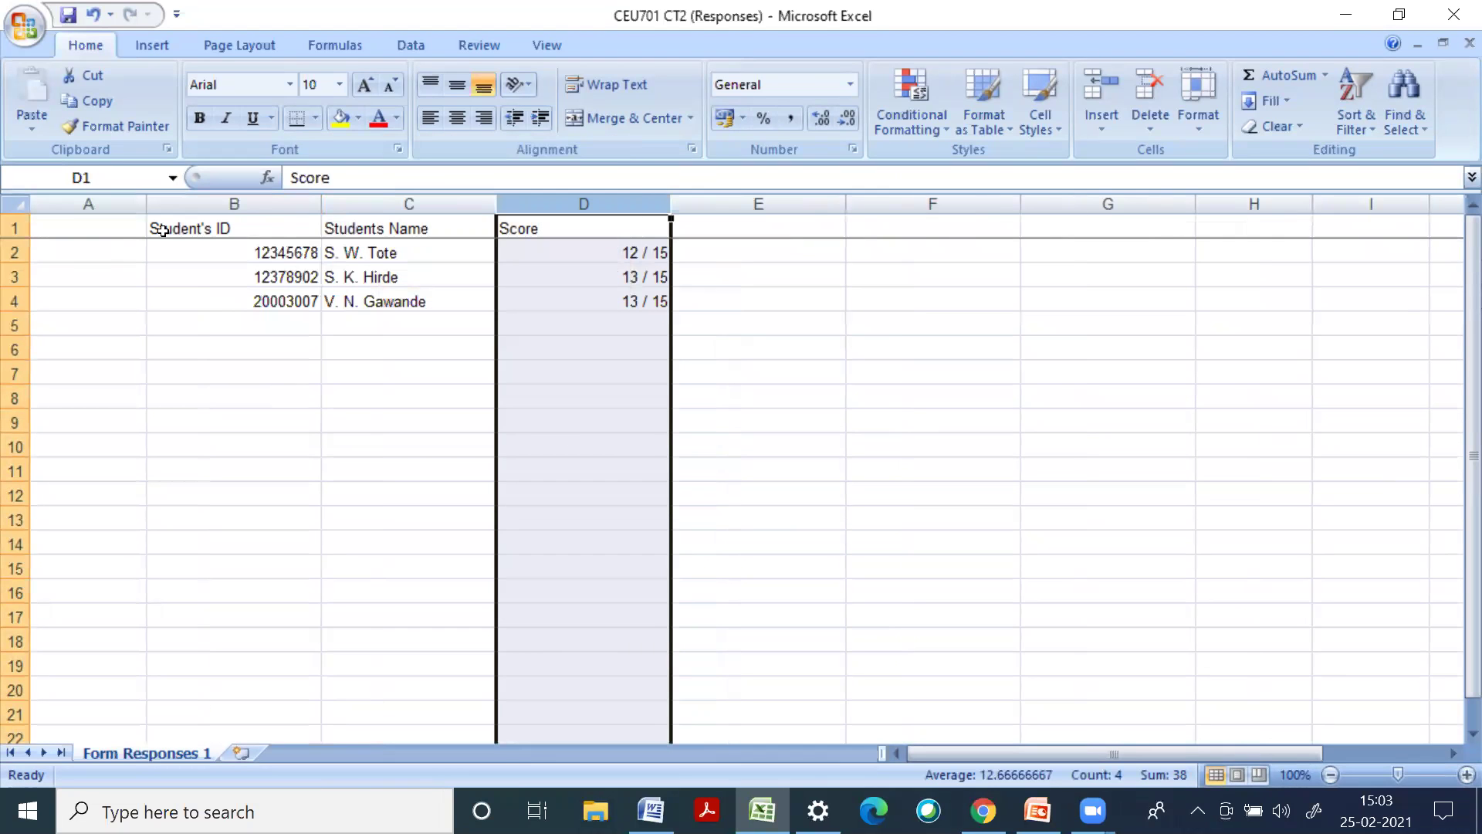
# Apply All Borders to the student ID, name and score table in B1:D4
pyautogui.moveTo(203, 227); pyautogui.dragTo(667, 303)
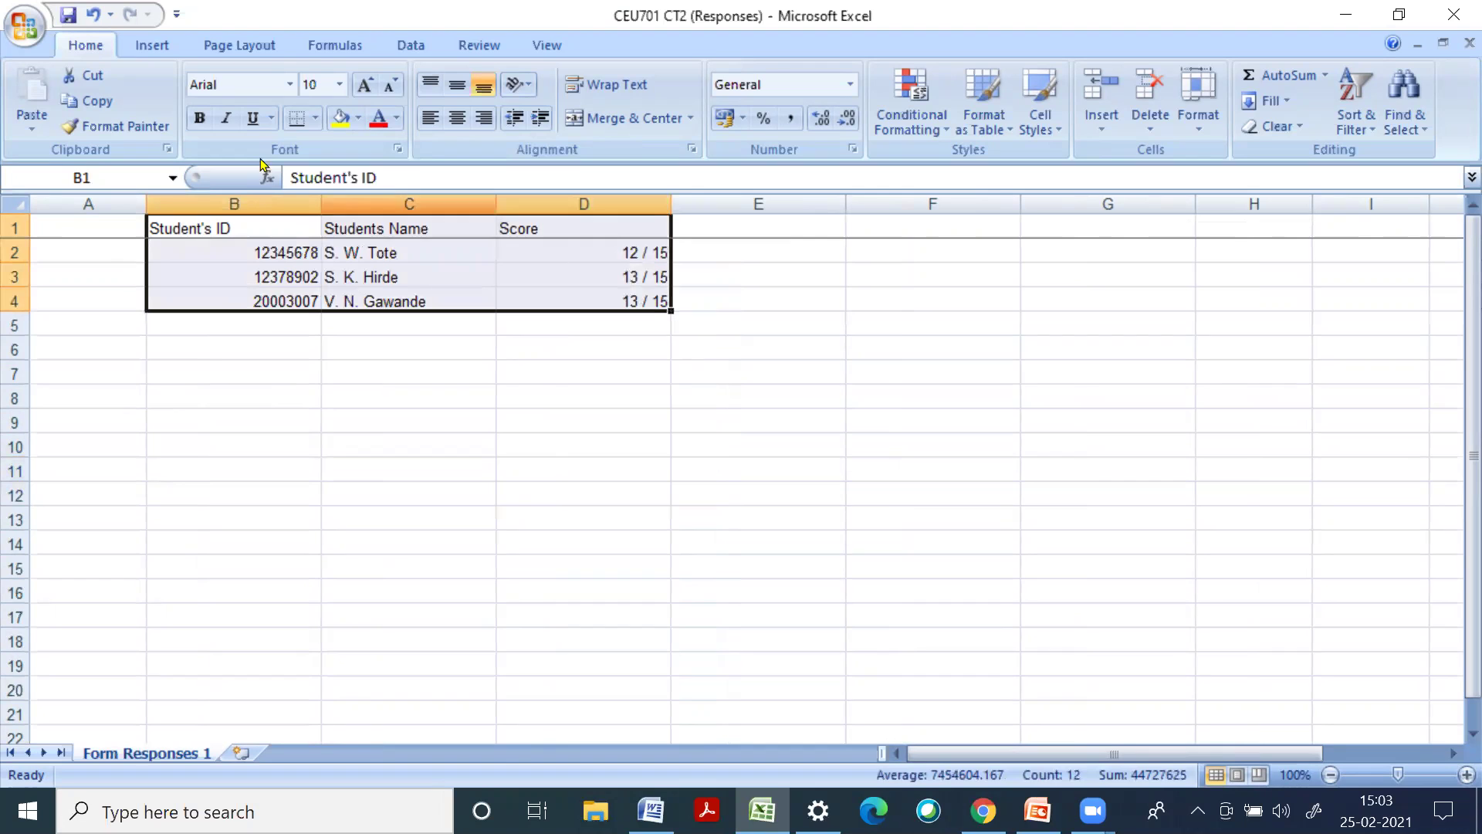
pyautogui.click(315, 118)
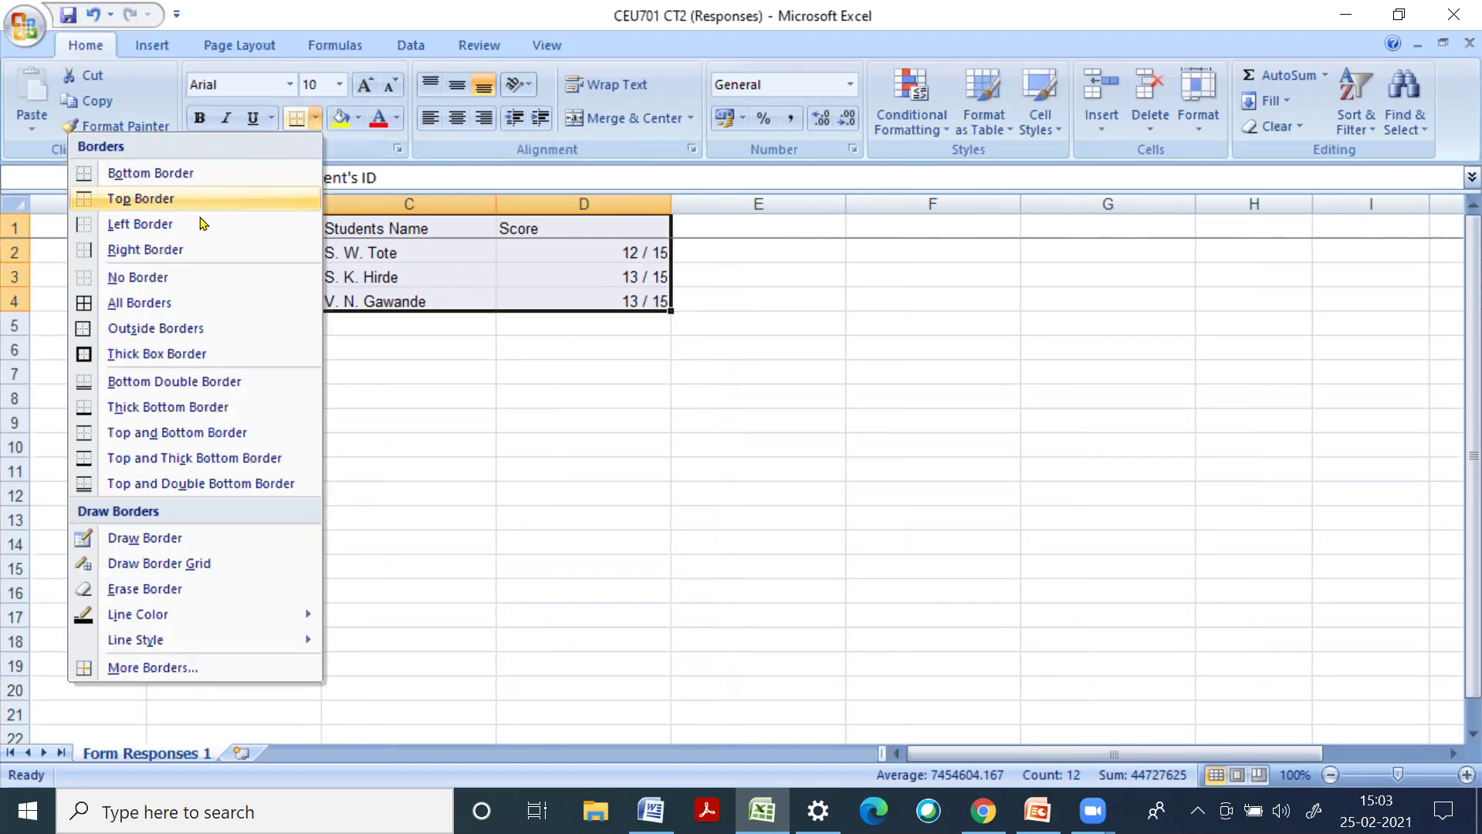
pyautogui.click(157, 302)
pyautogui.click(676, 569)
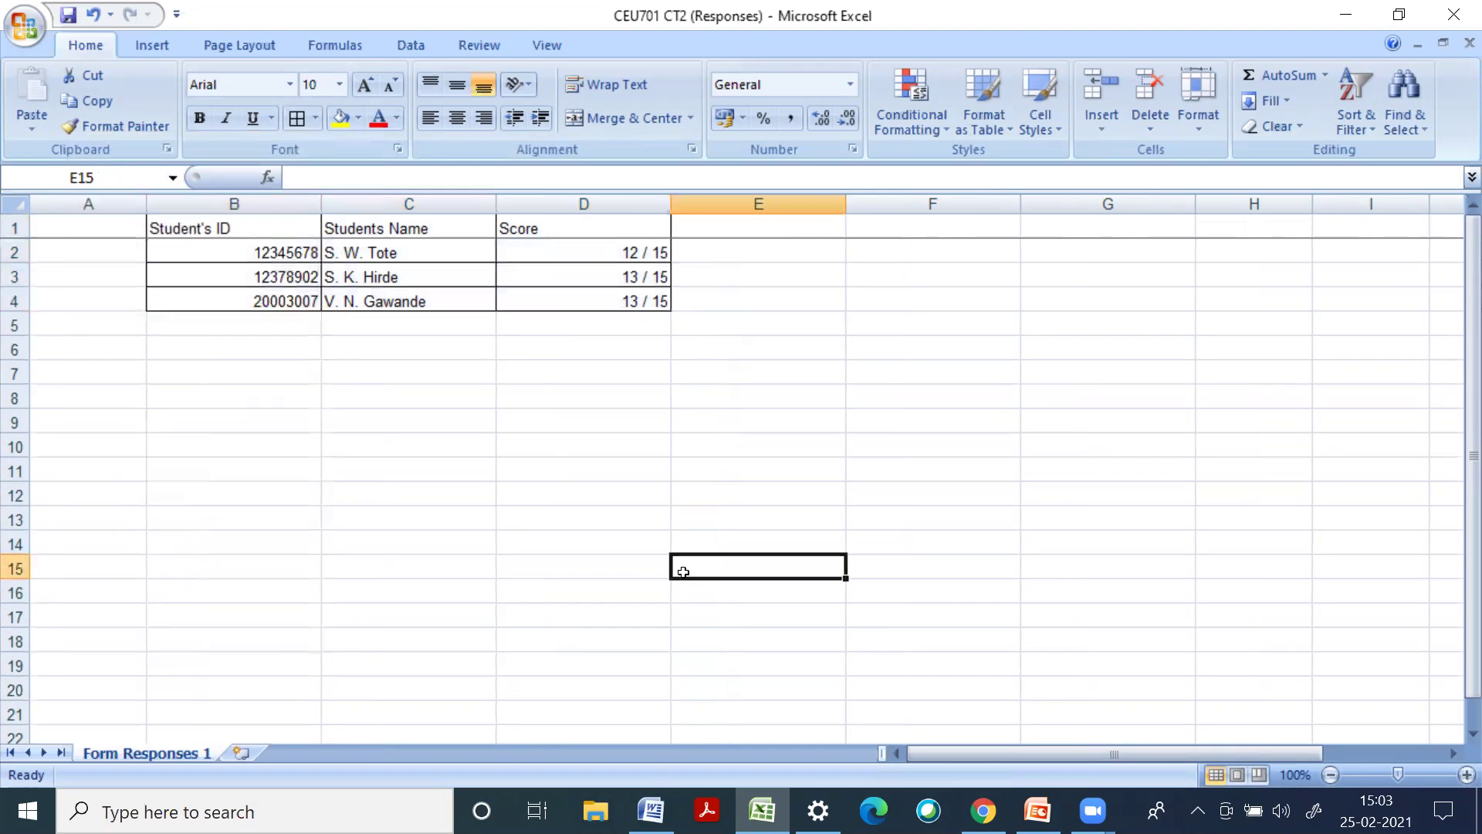